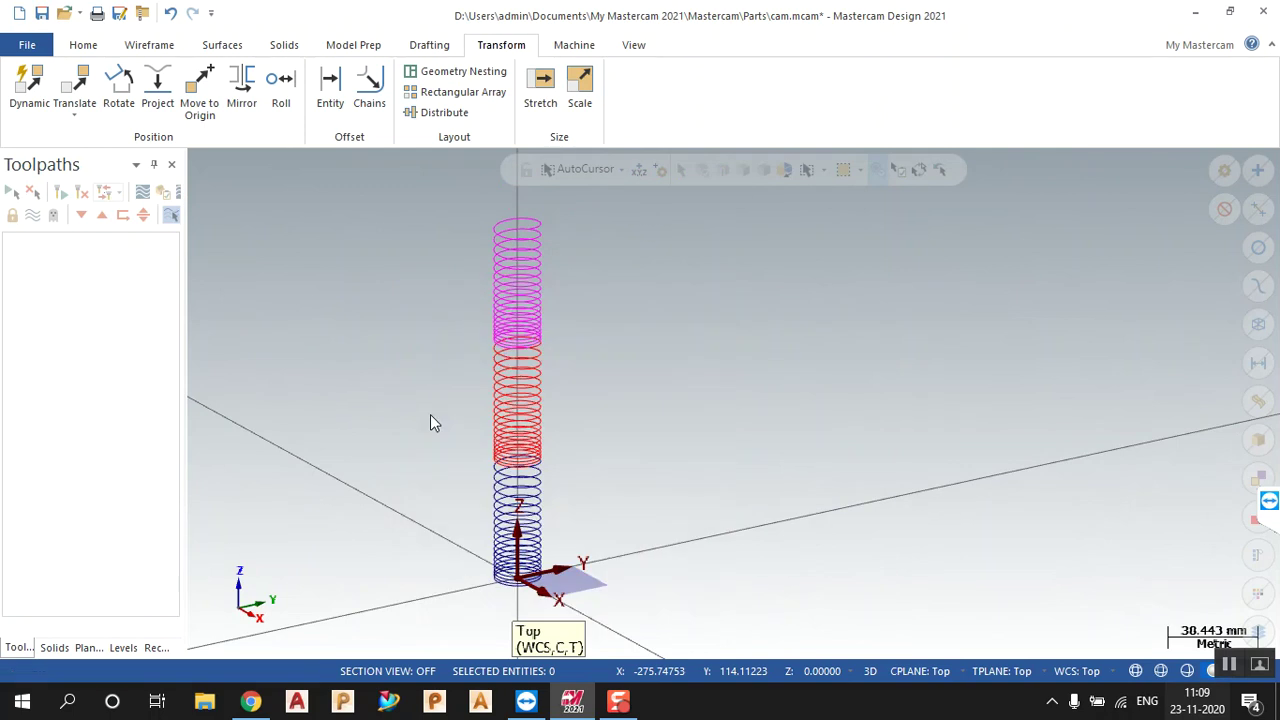
Step: Clear the transform colors from the stacked helices
{"action": "right_click", "coordinate": [469, 361]}
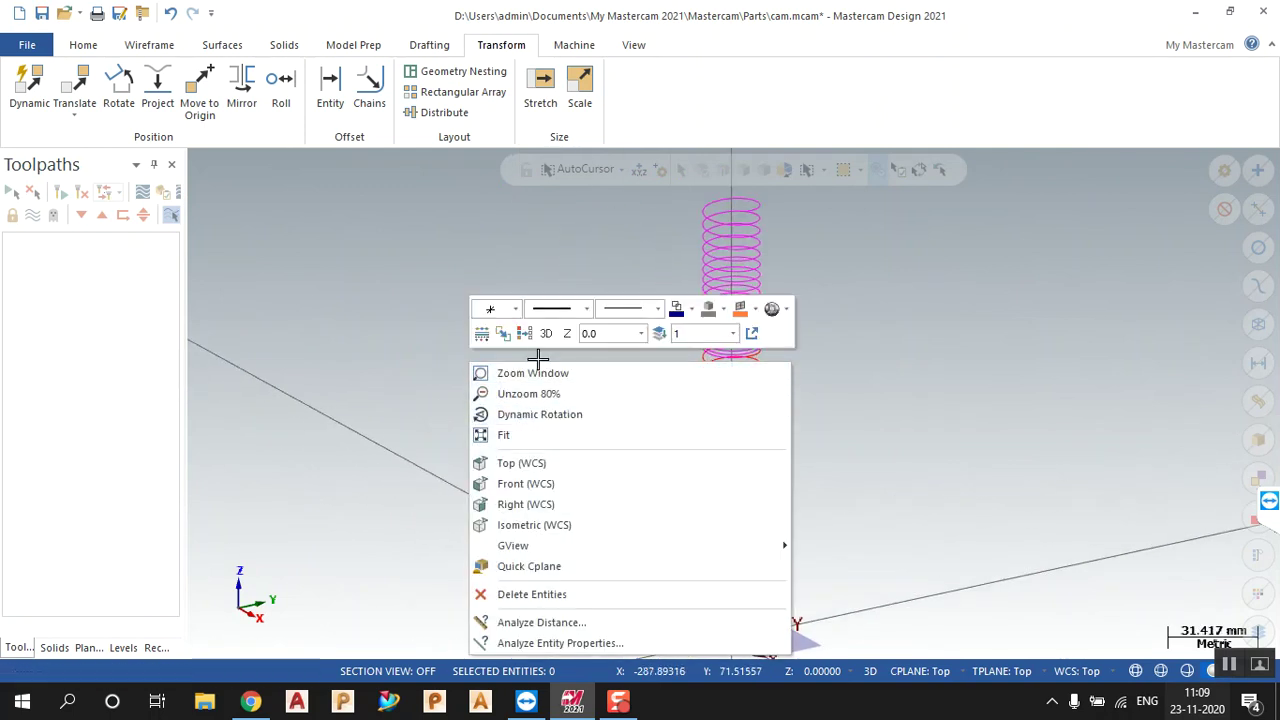
{"action": "left_click", "coordinate": [823, 371]}
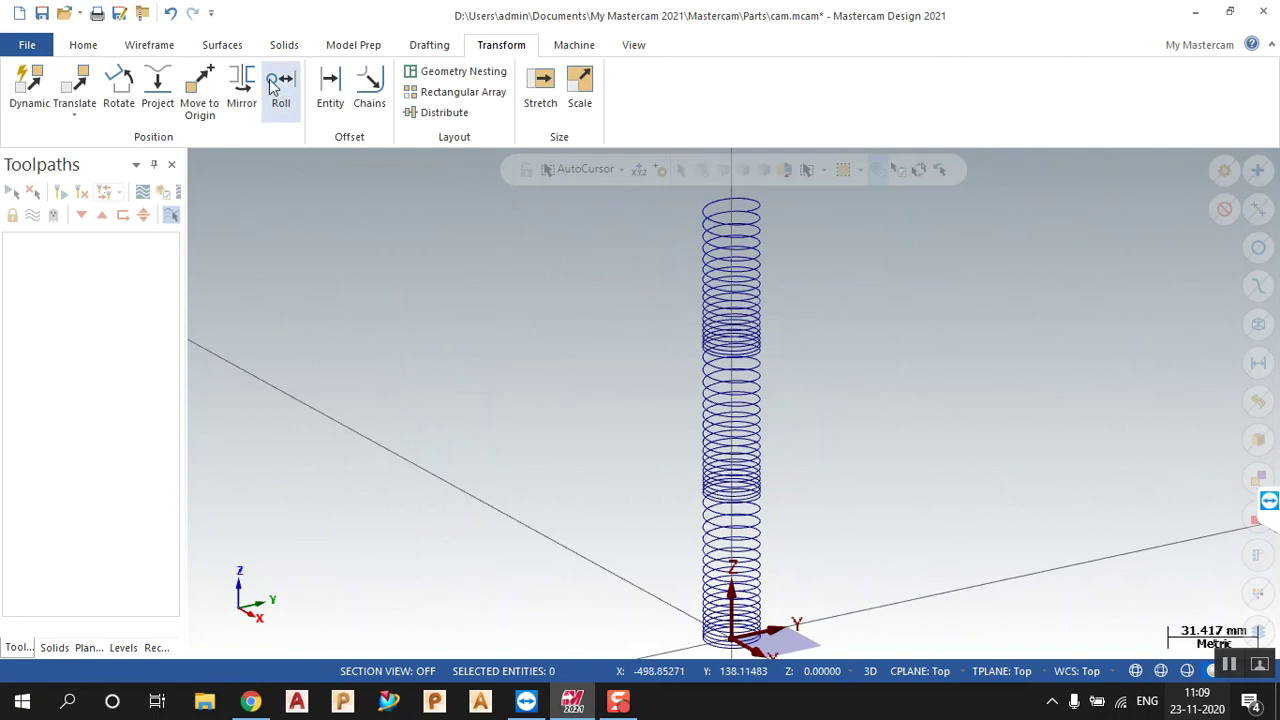
{"action": "left_click", "coordinate": [88, 47]}
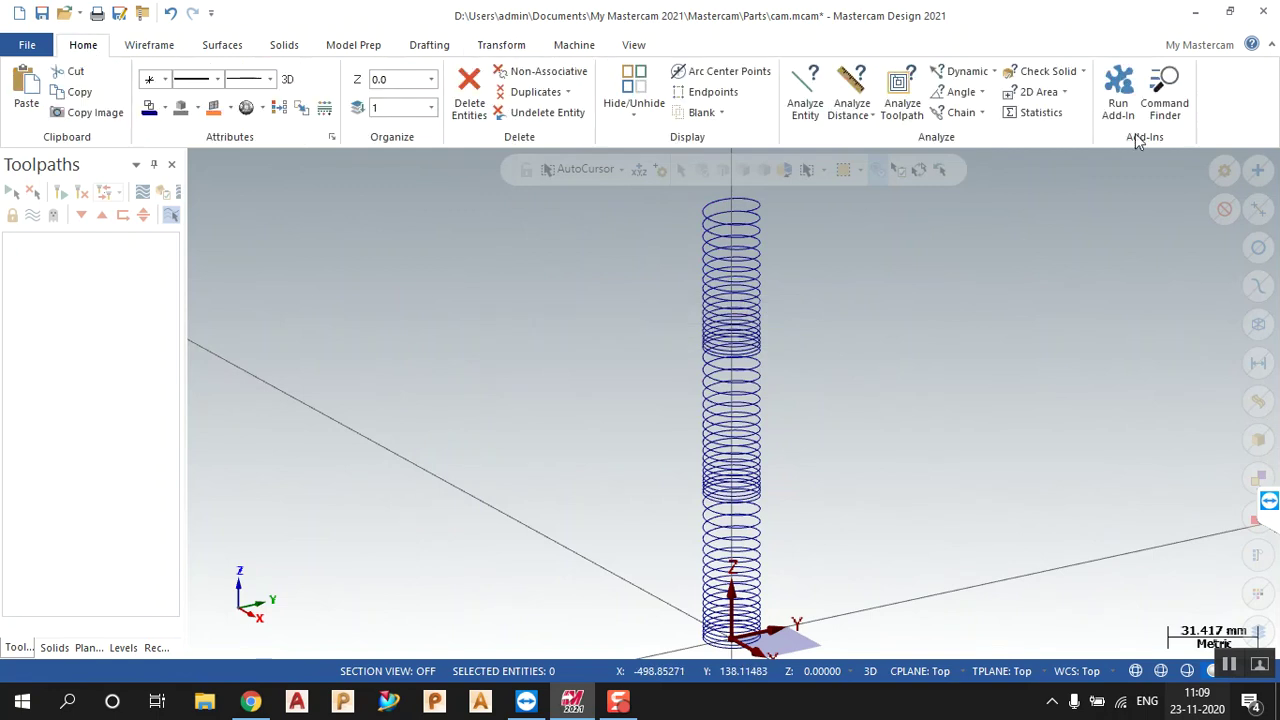
{"action": "left_click", "coordinate": [149, 46]}
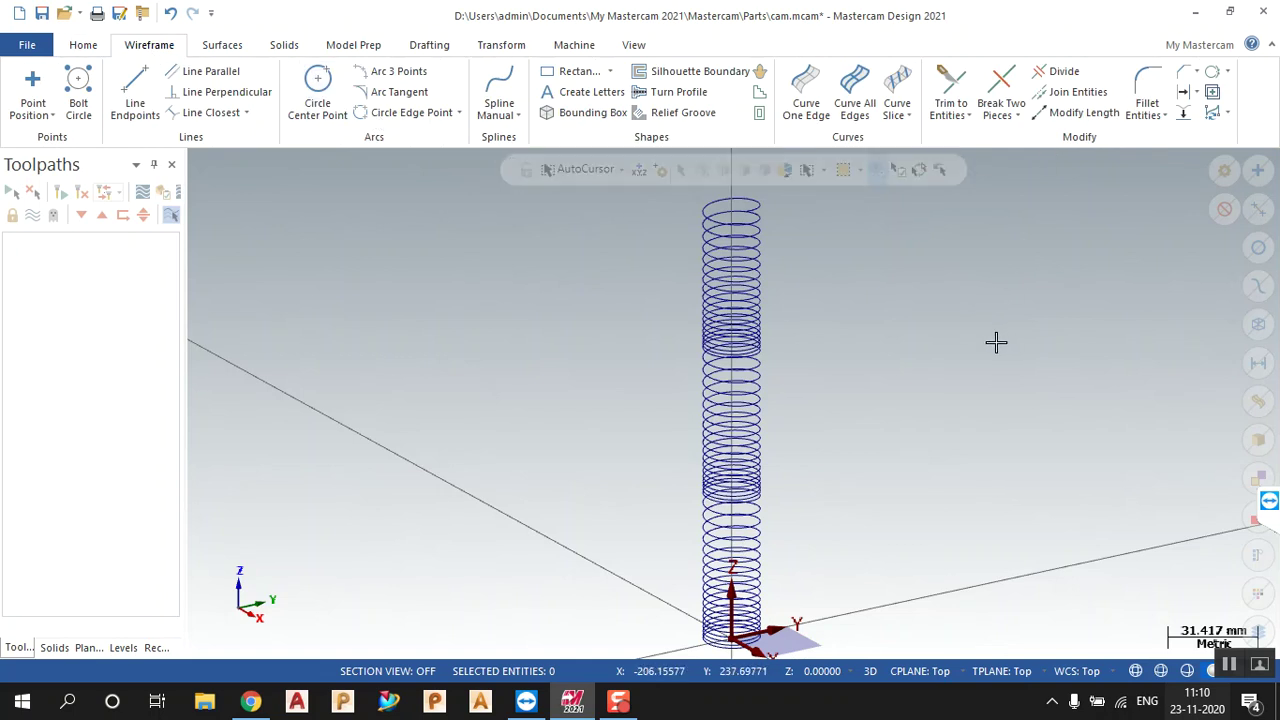
{"action": "mouse_move", "coordinate": [920, 369]}
{"action": "middle_mouse_down"}
{"action": "mouse_move", "coordinate": [860, 397]}
{"action": "mouse_move", "coordinate": [961, 393]}
{"action": "mouse_move", "coordinate": [943, 414]}
{"action": "mouse_move", "coordinate": [900, 380]}
{"action": "middle_mouse_up"}
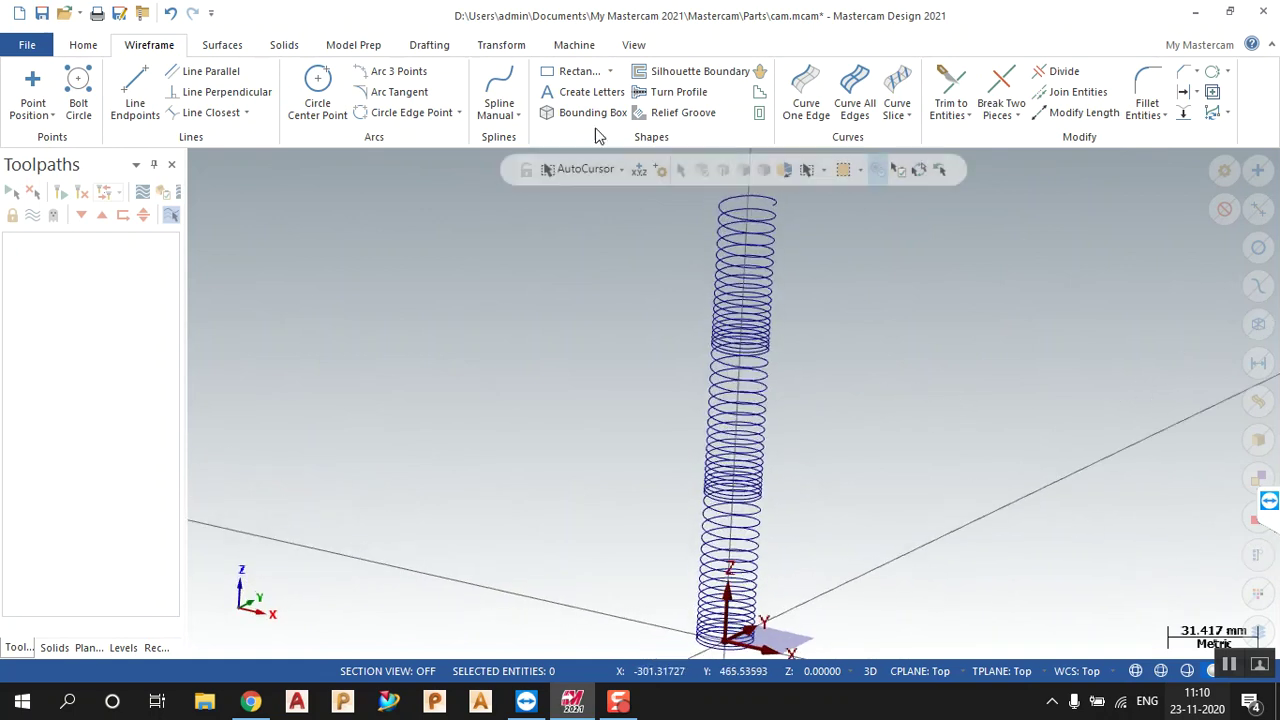
{"action": "left_click", "coordinate": [501, 45]}
{"action": "middle_click_drag", "start_coordinate": [875, 314], "coordinate": [830, 341]}
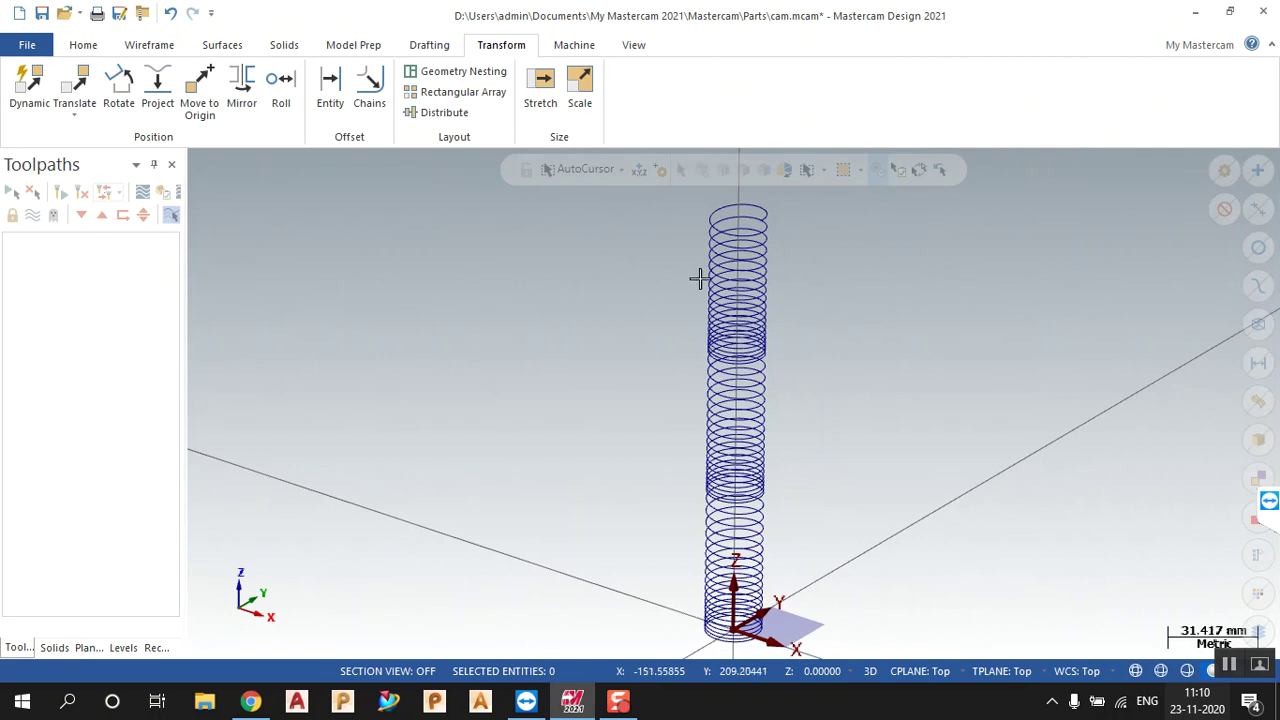
{"action": "left_click", "coordinate": [84, 47]}
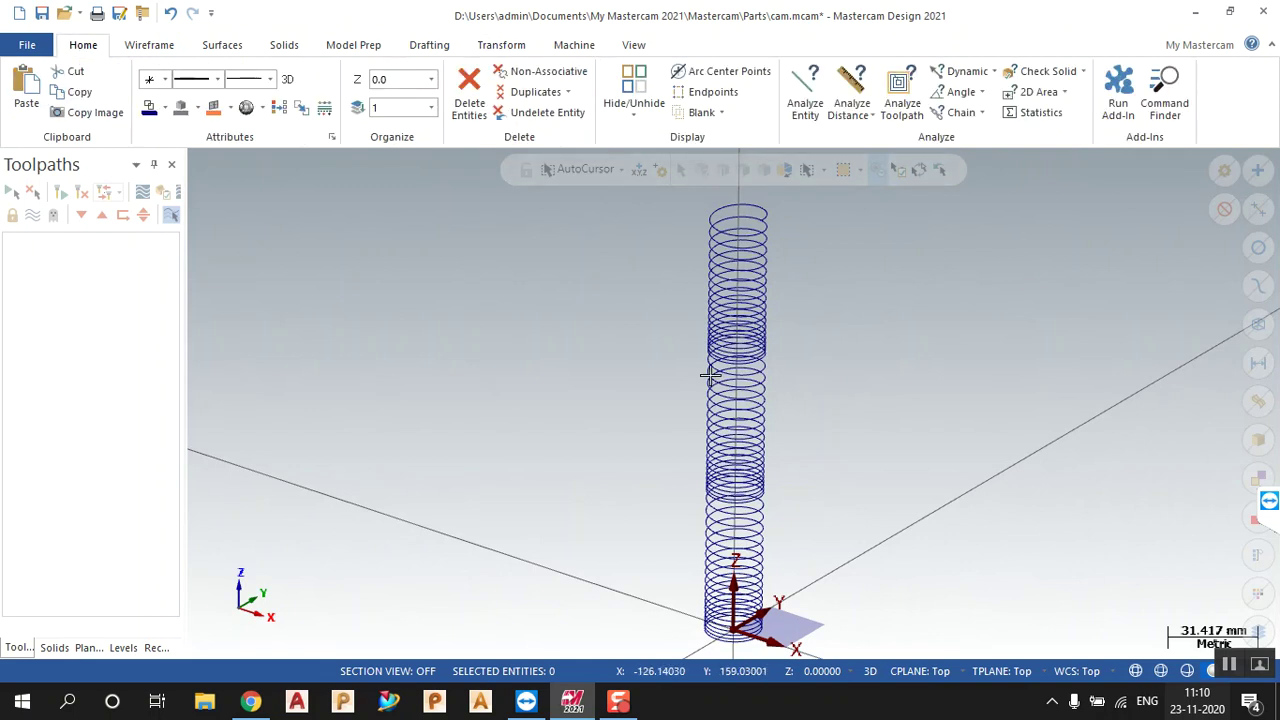
{"action": "middle_click_drag", "start_coordinate": [713, 374], "coordinate": [706, 363]}
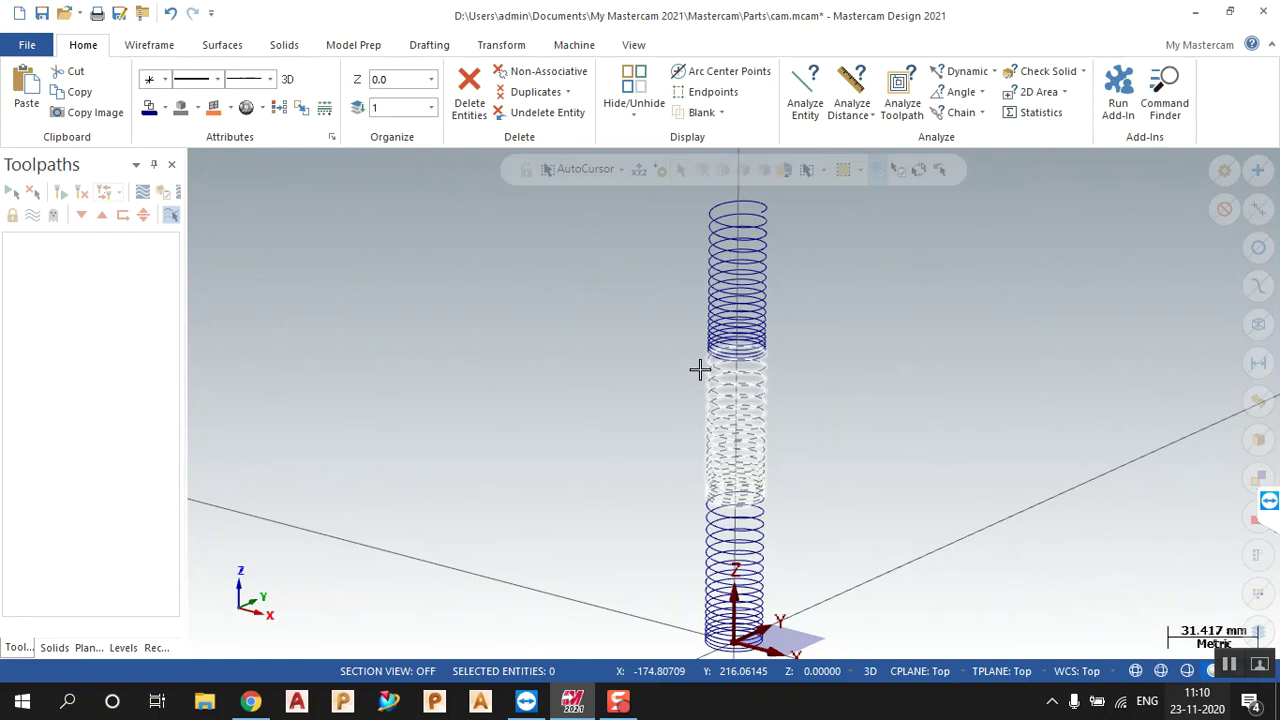
Step: Try to join the middle and upper helices into a single entity with Join Entities
{"action": "left_click", "coordinate": [160, 47]}
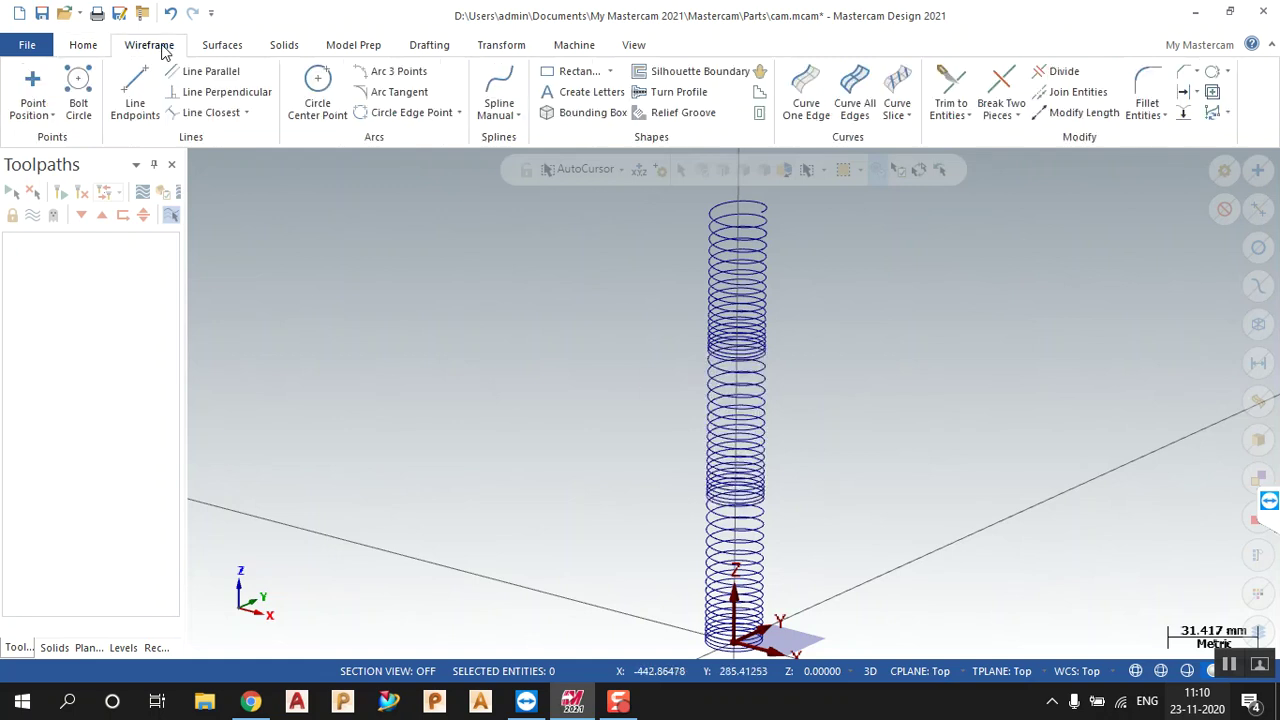
{"action": "left_click", "coordinate": [1072, 94]}
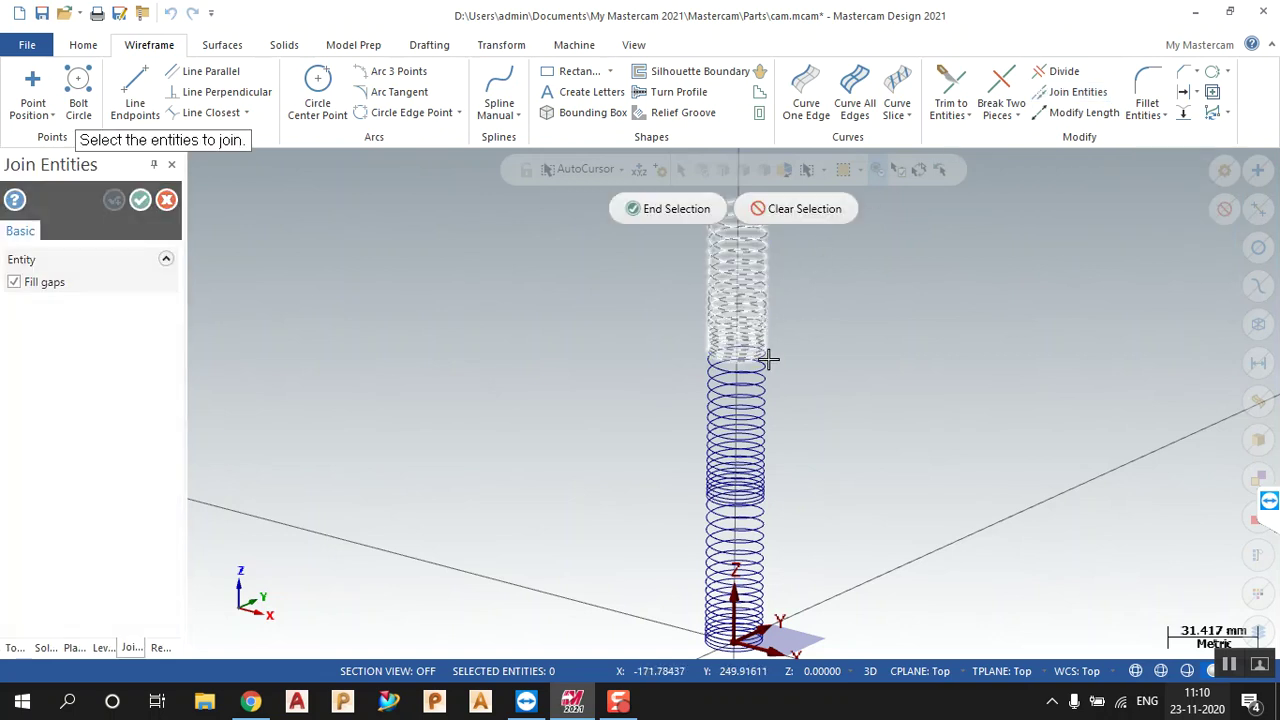
{"action": "left_click", "coordinate": [766, 403]}
{"action": "left_click", "coordinate": [737, 235]}
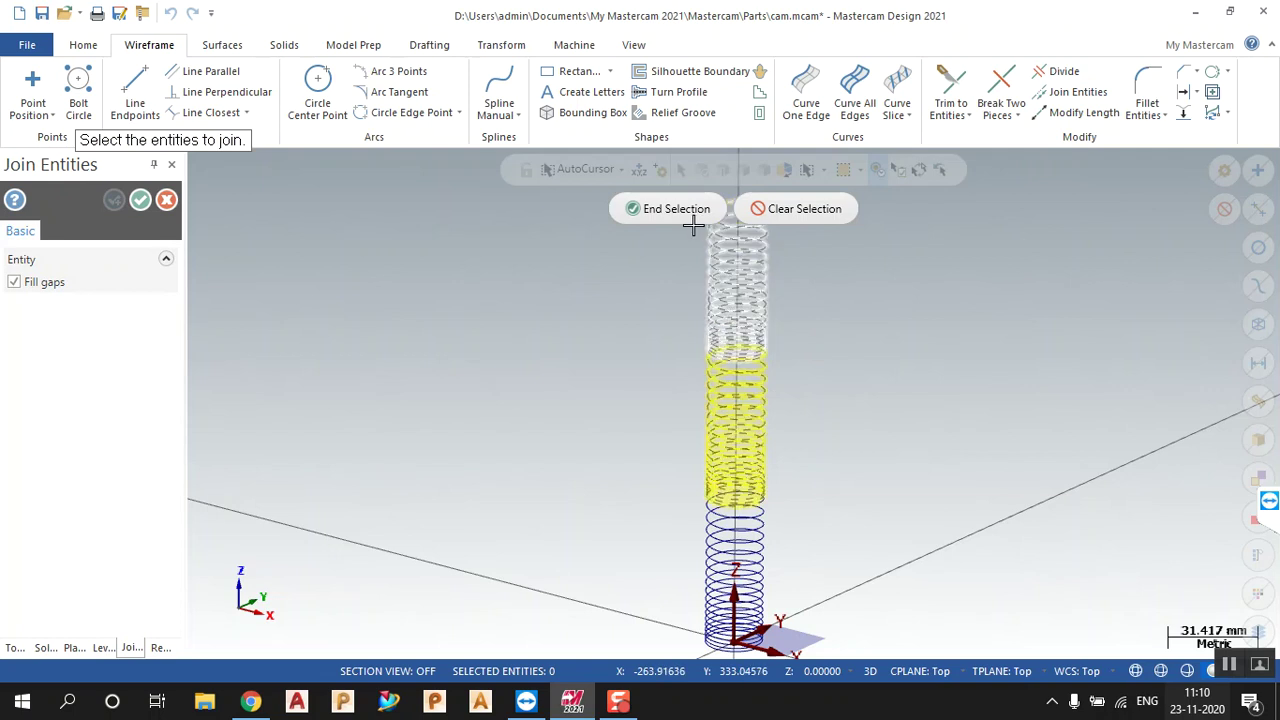
{"action": "left_click", "coordinate": [688, 210]}
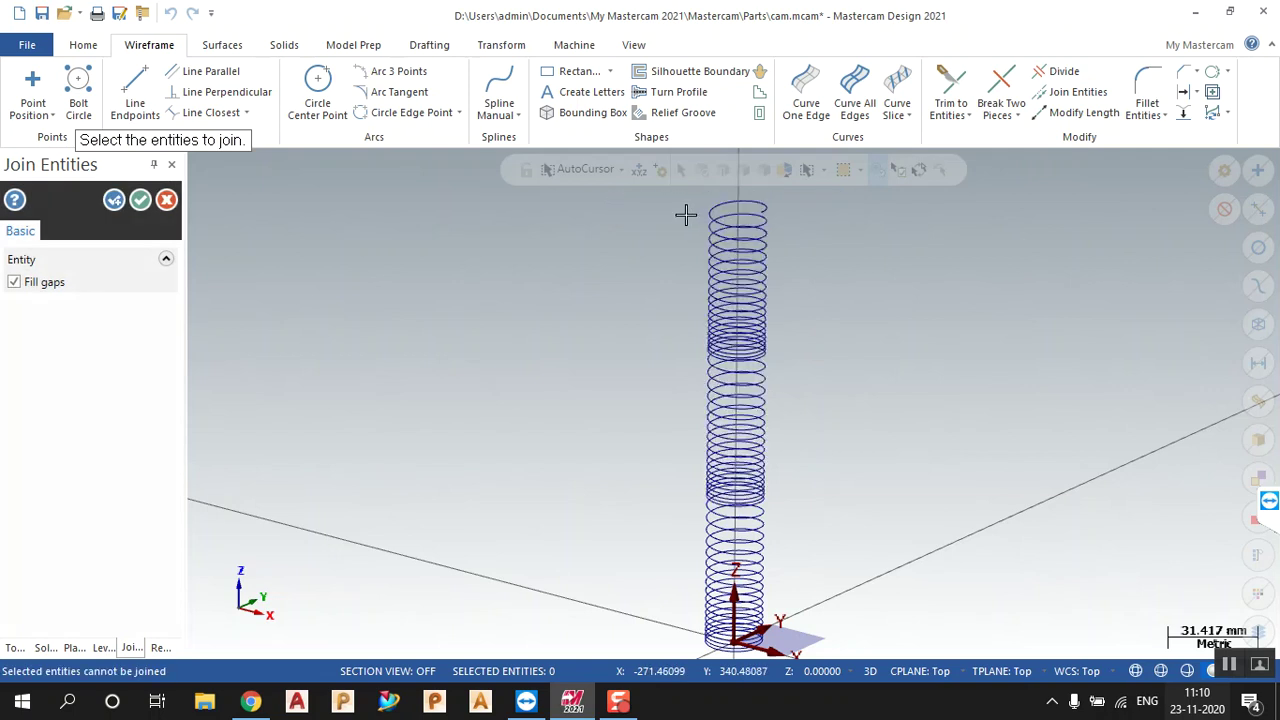
{"action": "left_click", "coordinate": [166, 200]}
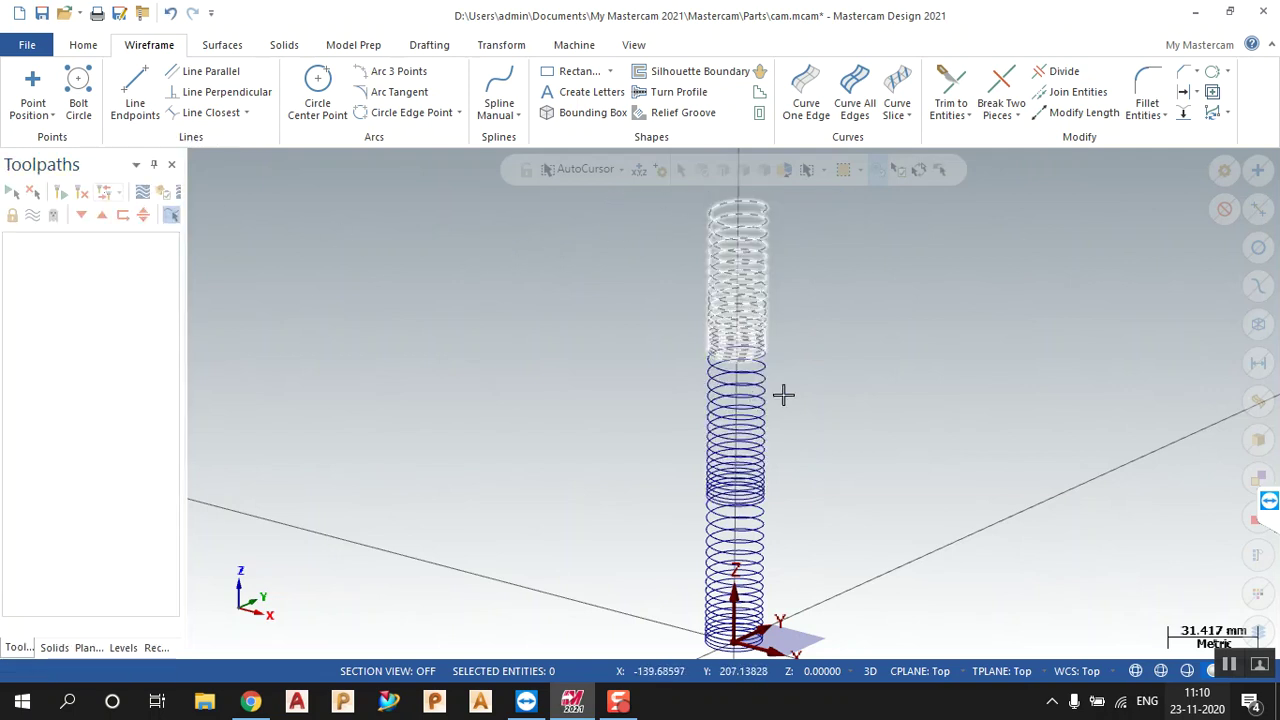
Step: In the top view, draw two connected freeform lines, about 105 mm at 11° and about 154 mm at 181°, meeting at a shared endpoint
{"action": "scroll", "coordinate": [791, 388], "scroll_direction": "down", "scroll_amount": 3}
{"action": "scroll", "coordinate": [943, 531], "scroll_direction": "up", "scroll_amount": 2}
{"action": "scroll", "coordinate": [971, 491], "scroll_direction": "down", "scroll_amount": 1}
{"action": "right_click", "coordinate": [962, 488]}
{"action": "left_click", "coordinate": [996, 288]}
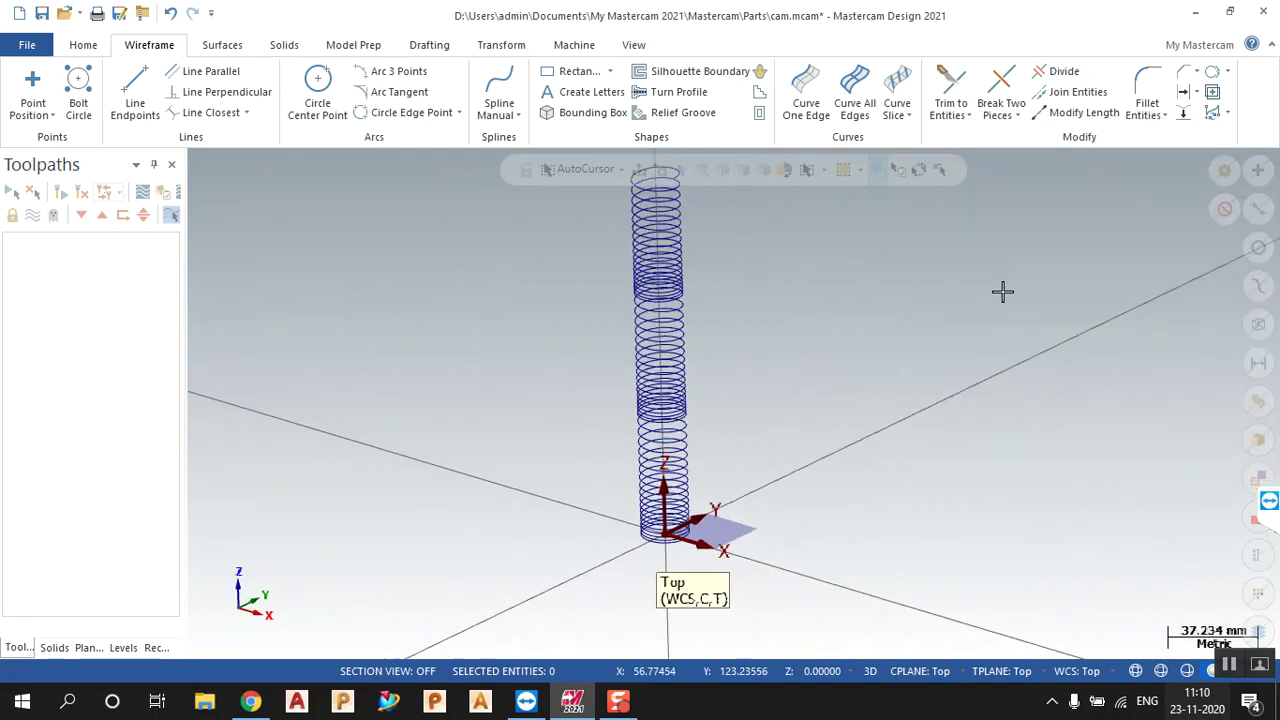
{"action": "left_click", "coordinate": [135, 97]}
{"action": "left_click", "coordinate": [677, 405]}
{"action": "left_click", "coordinate": [828, 378]}
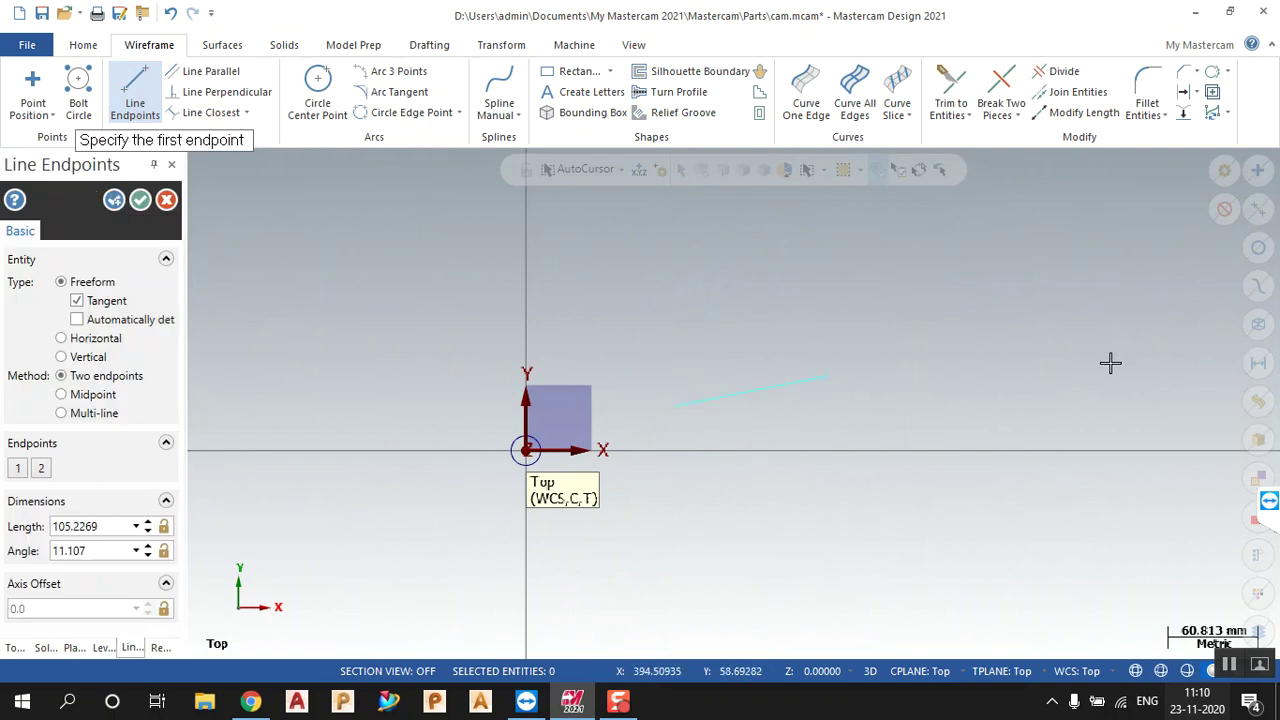
{"action": "left_click", "coordinate": [1055, 369]}
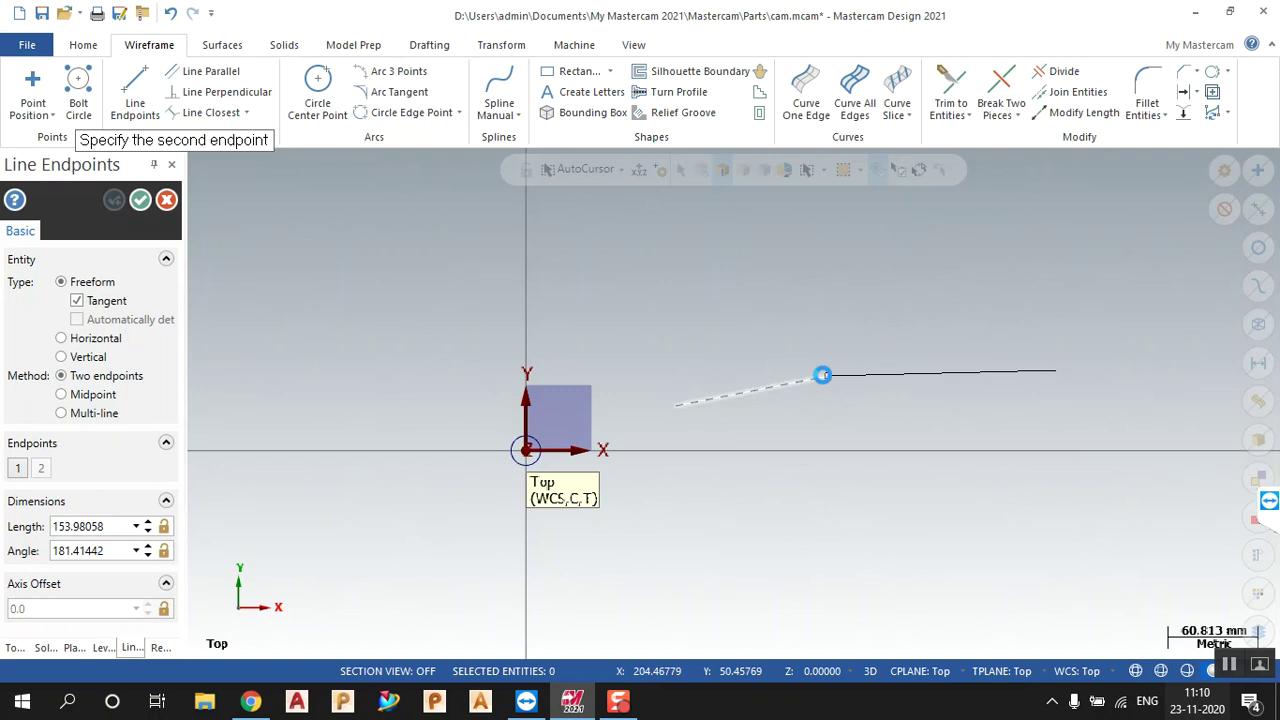
{"action": "left_click", "coordinate": [822, 375]}
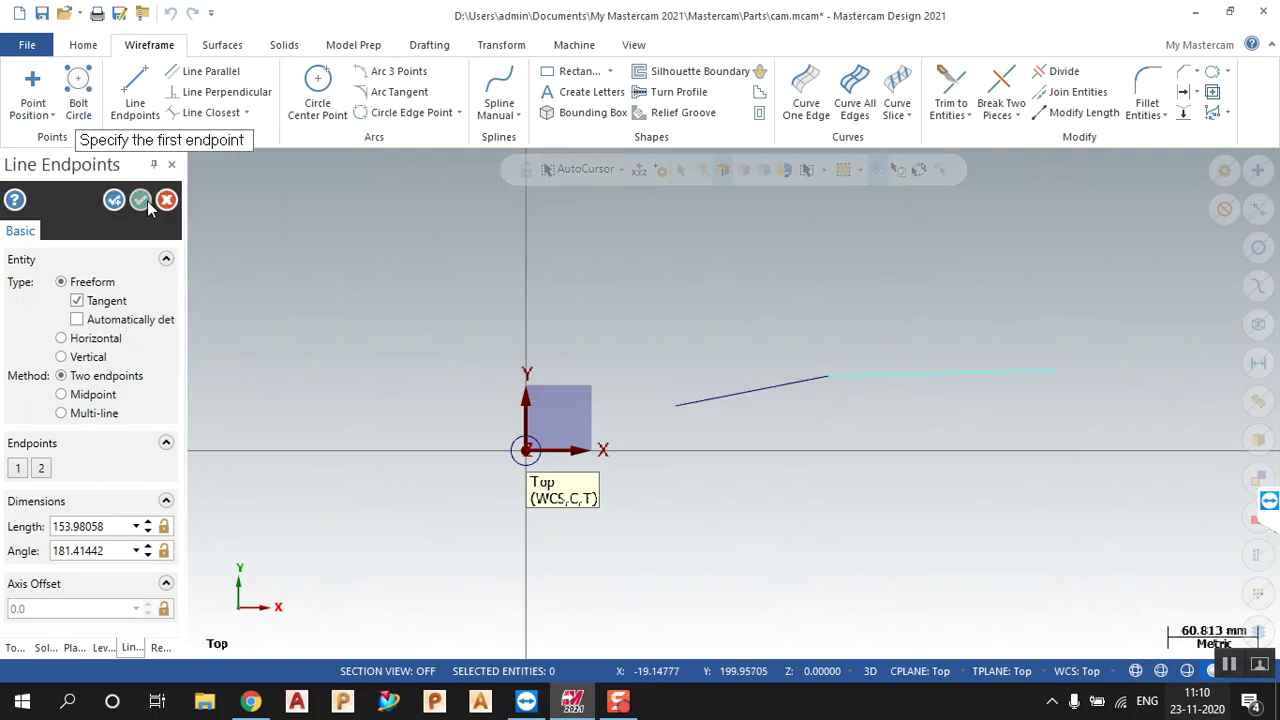
{"action": "left_click", "coordinate": [141, 201]}
Step: Try to join the two connected, slightly angled lines into one entity
{"action": "left_click", "coordinate": [1072, 91]}
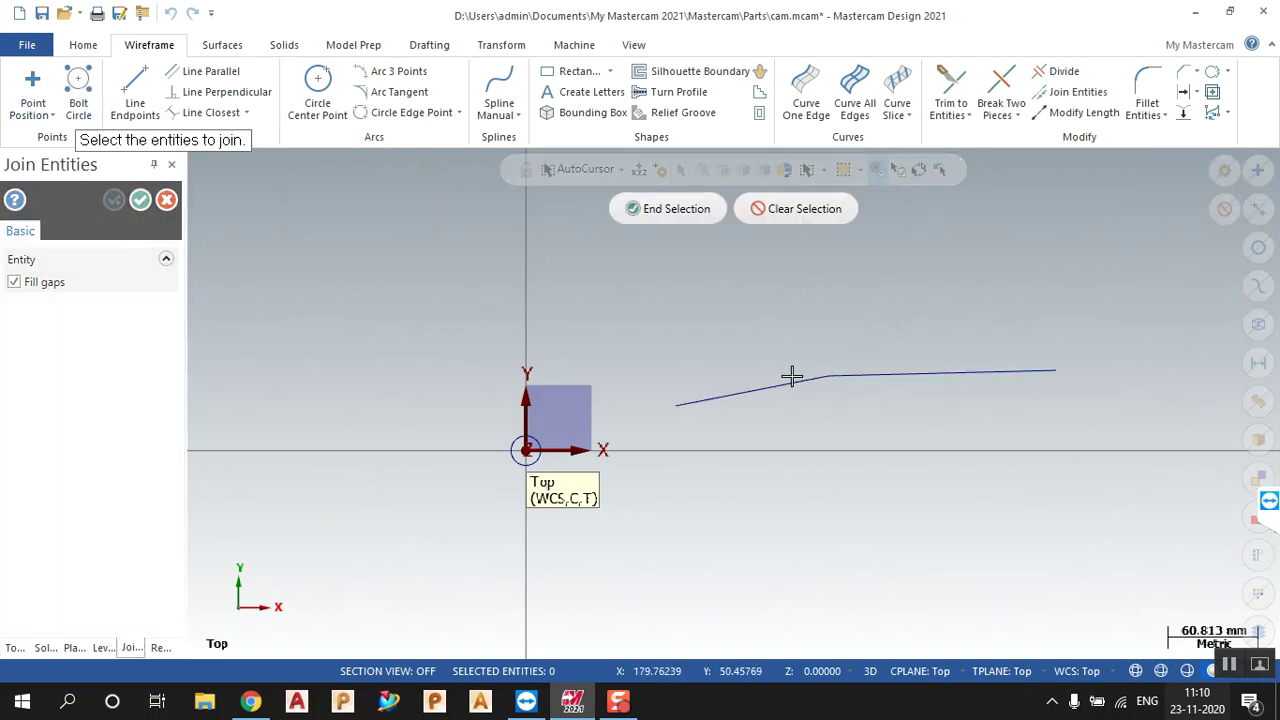
{"action": "left_click", "coordinate": [855, 378]}
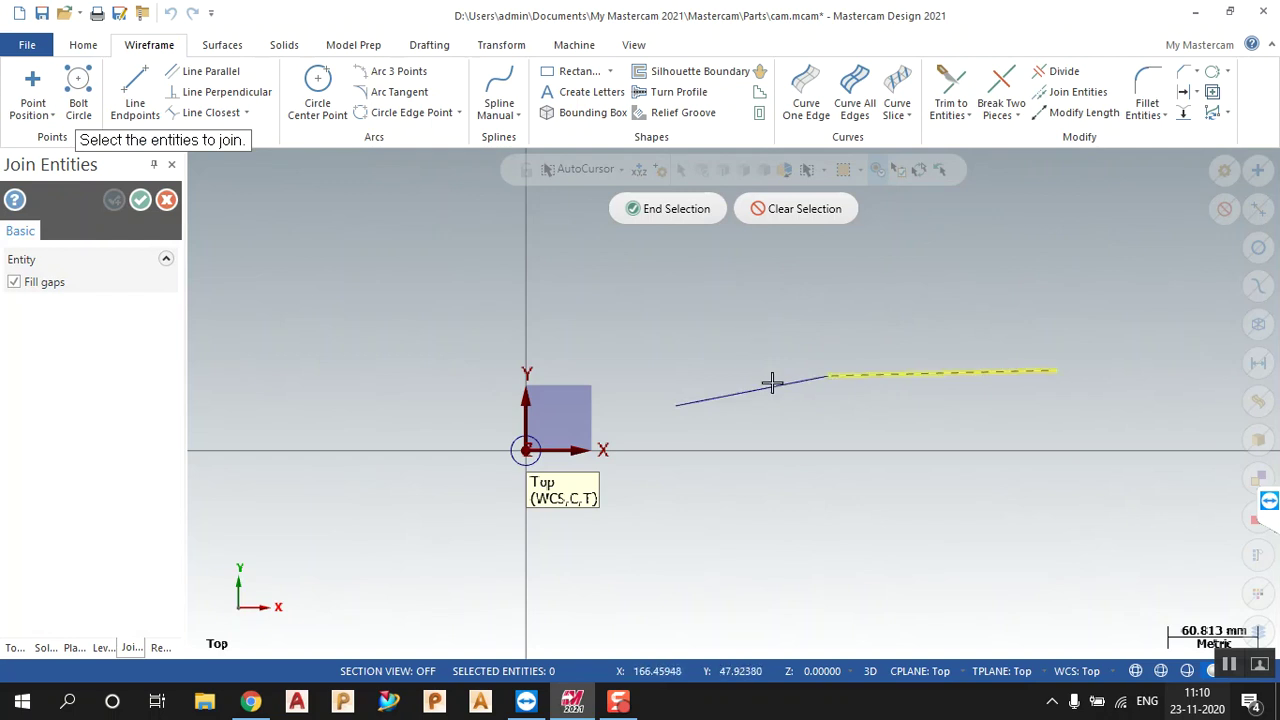
{"action": "left_click", "coordinate": [669, 211]}
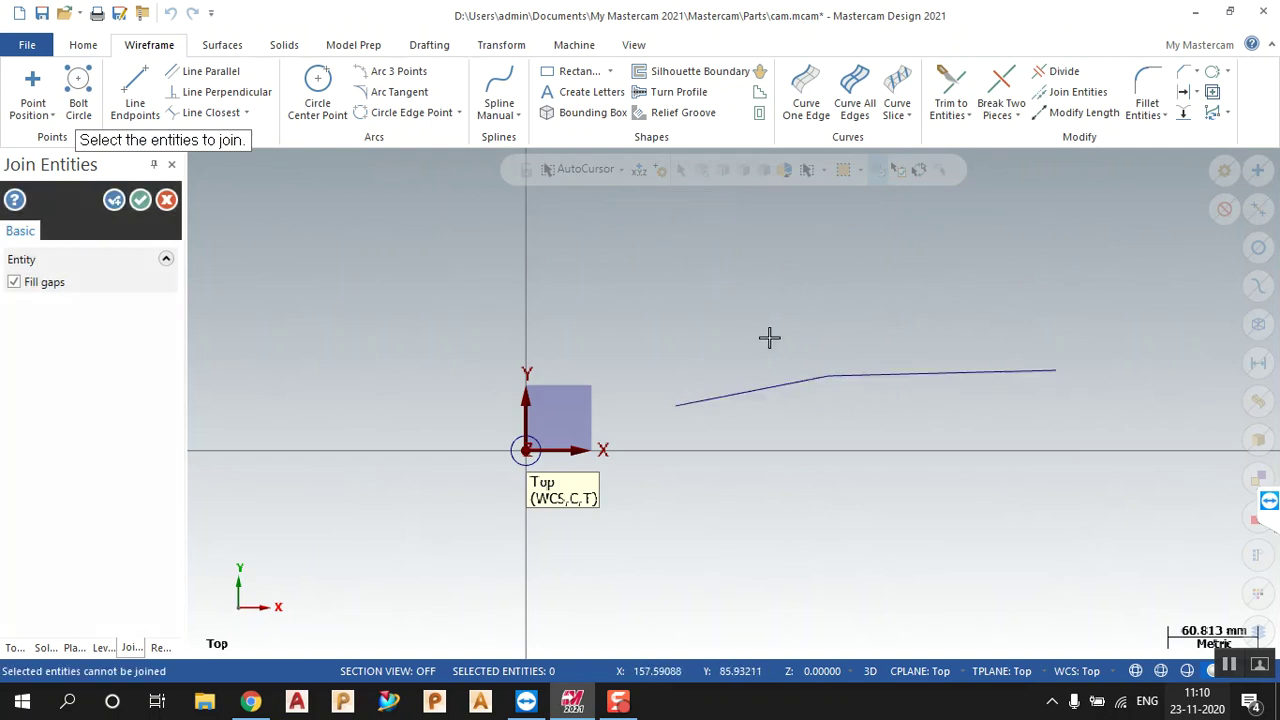
Step: From the first line's free endpoint, draw a line about 125 mm long at 47° and extend it with another about 58 mm at 46°
{"action": "left_click", "coordinate": [138, 90]}
{"action": "left_click", "coordinate": [678, 410]}
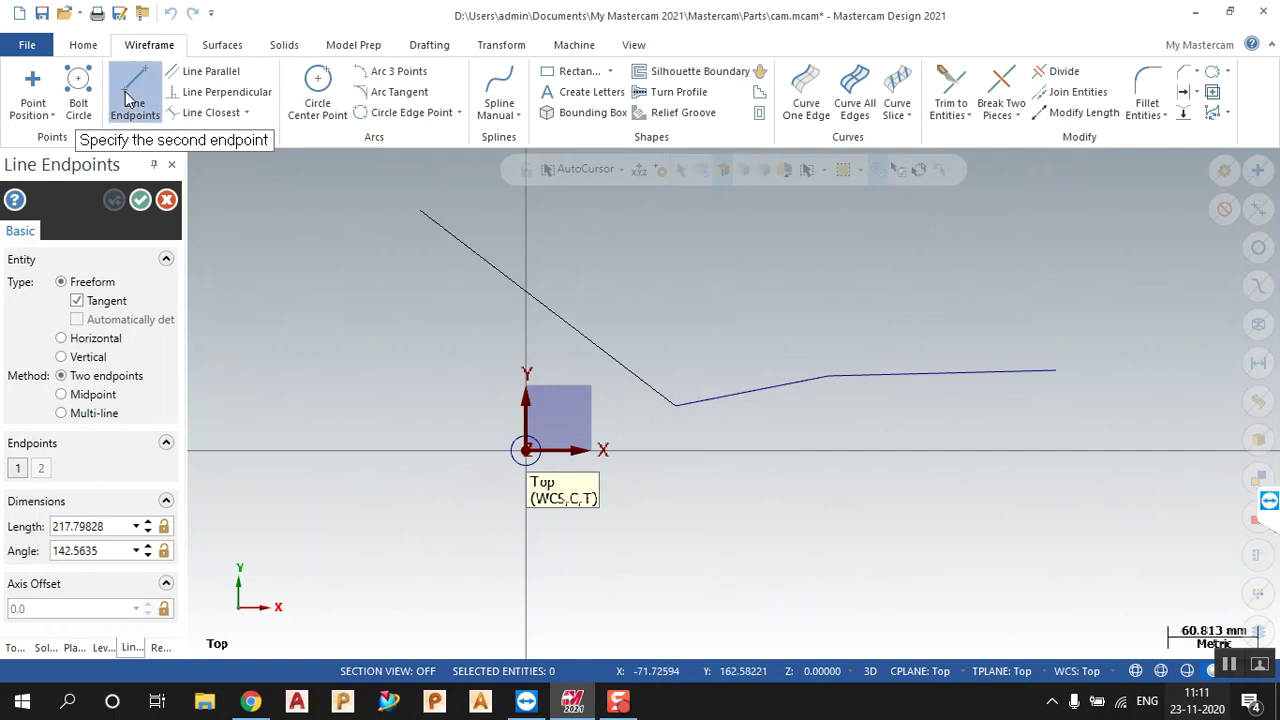
{"action": "left_click", "coordinate": [808, 277]}
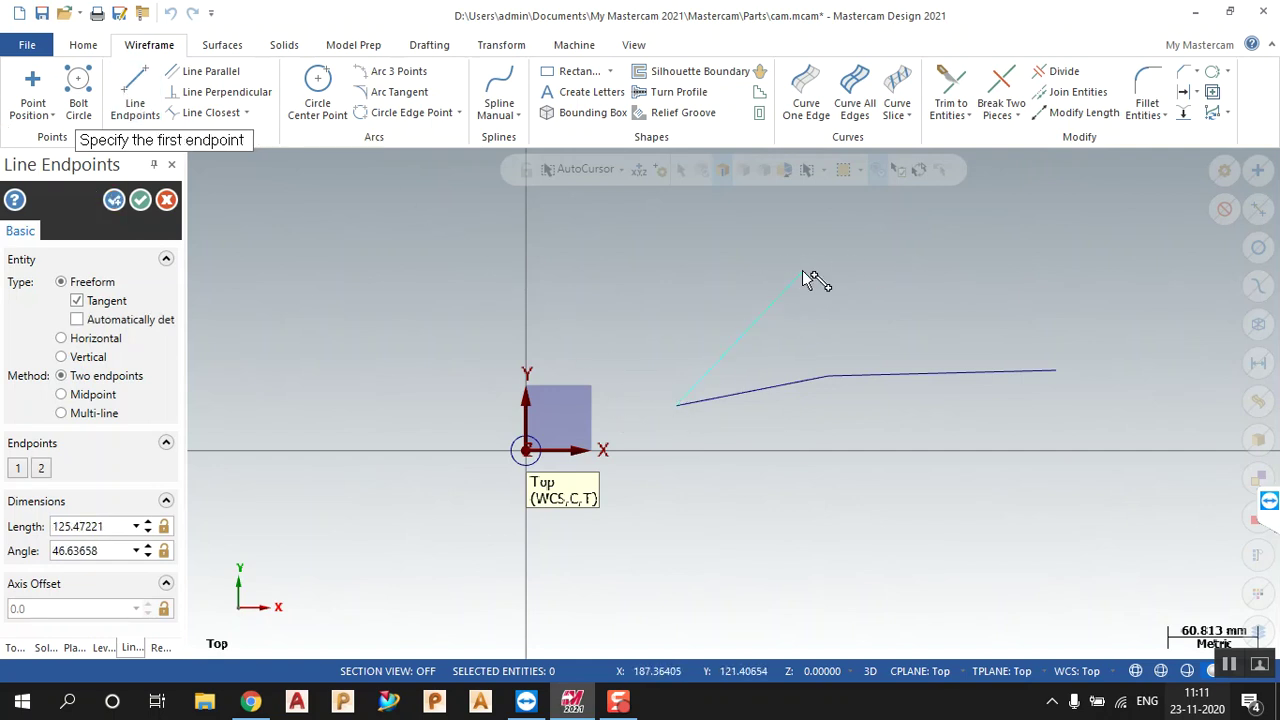
{"action": "left_click", "coordinate": [805, 273]}
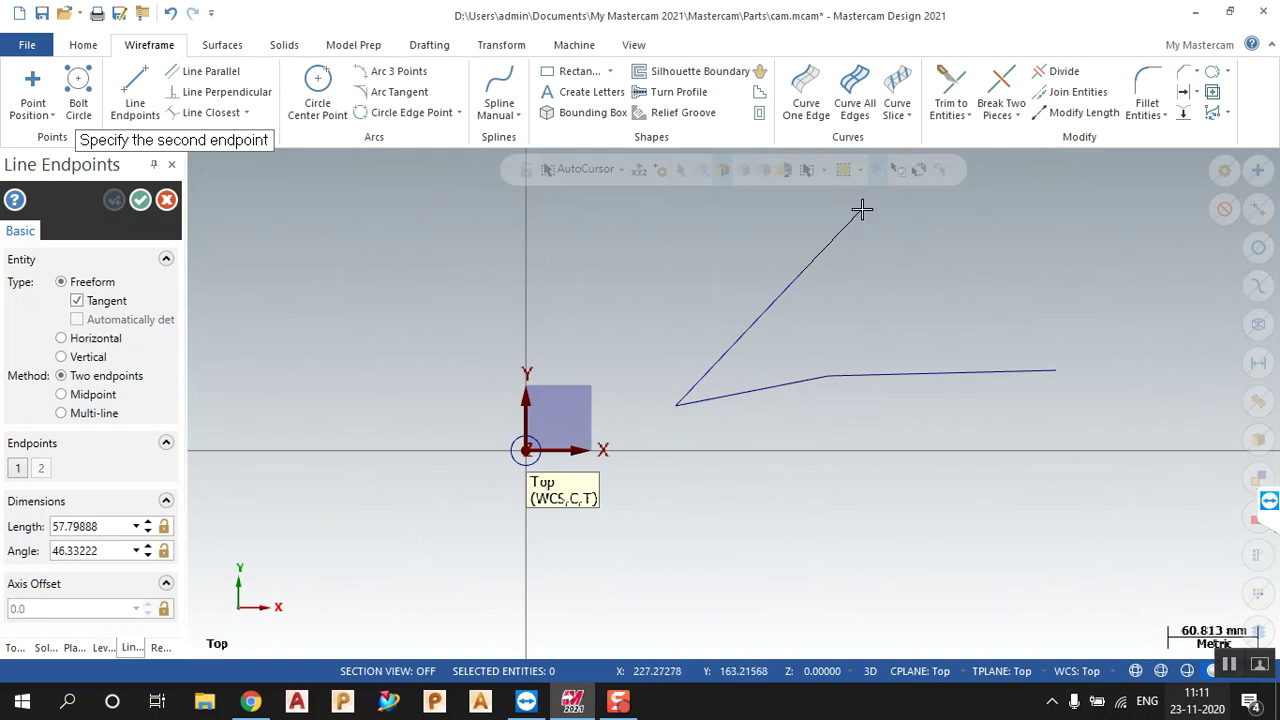
{"action": "left_click", "coordinate": [861, 211]}
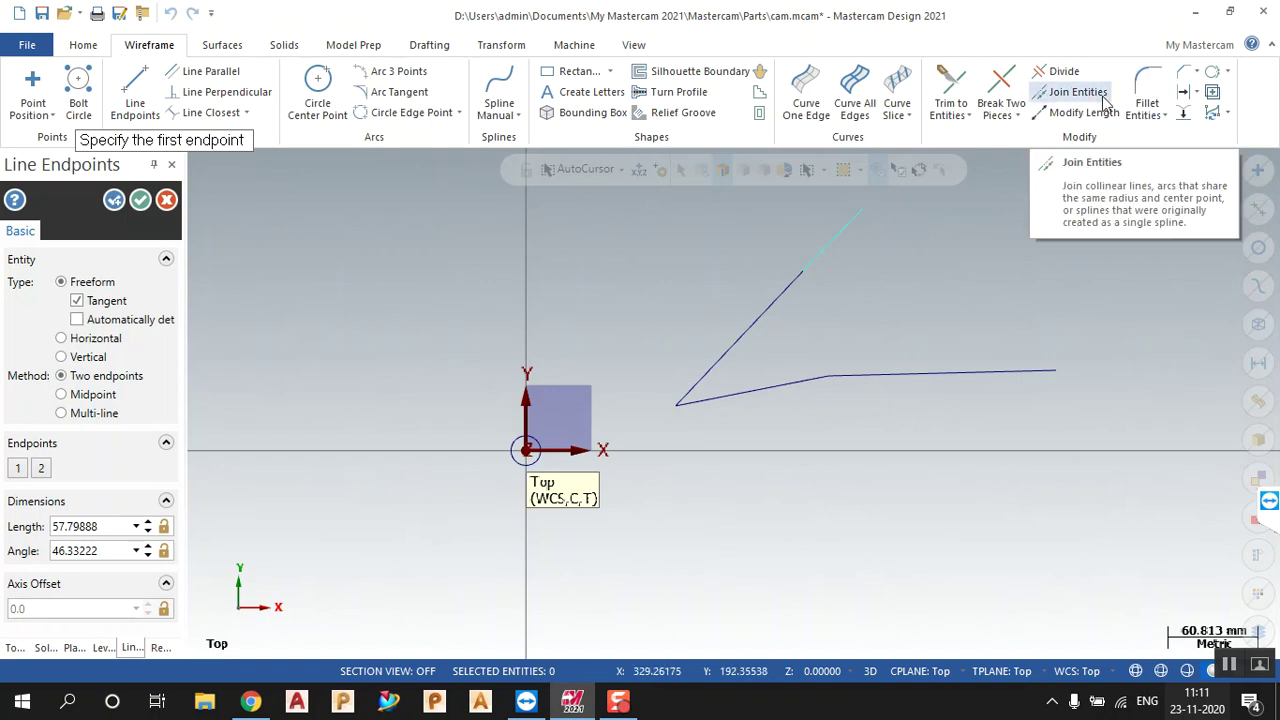
Step: Try to join the two steep, nearly aligned line segments into one entity
{"action": "left_click", "coordinate": [1060, 91]}
{"action": "left_click", "coordinate": [829, 255]}
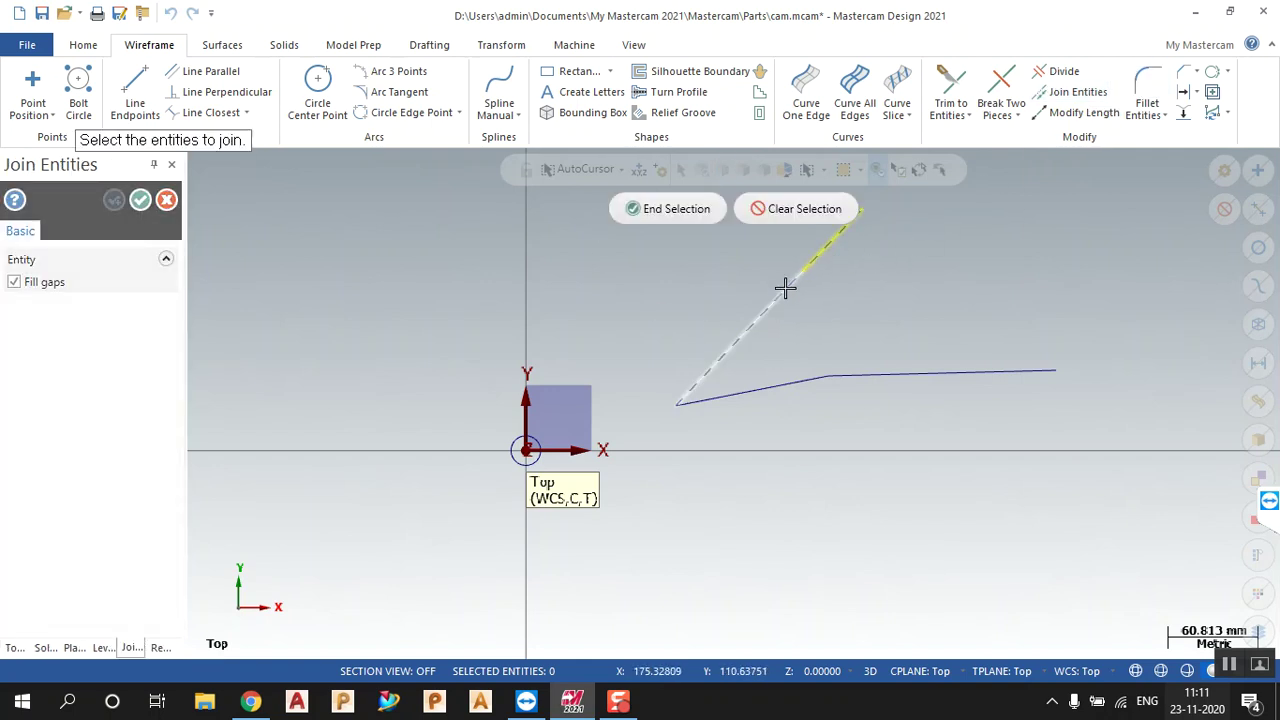
{"action": "left_click", "coordinate": [660, 210]}
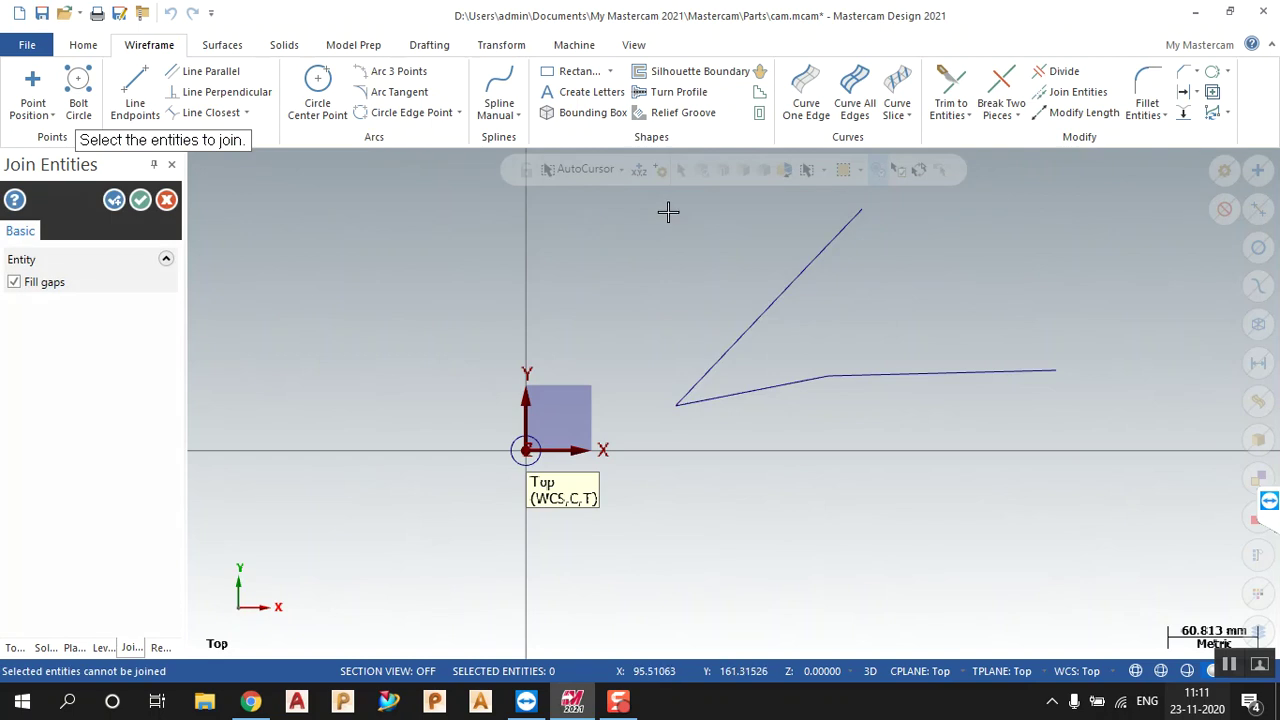
{"action": "left_click", "coordinate": [140, 200]}
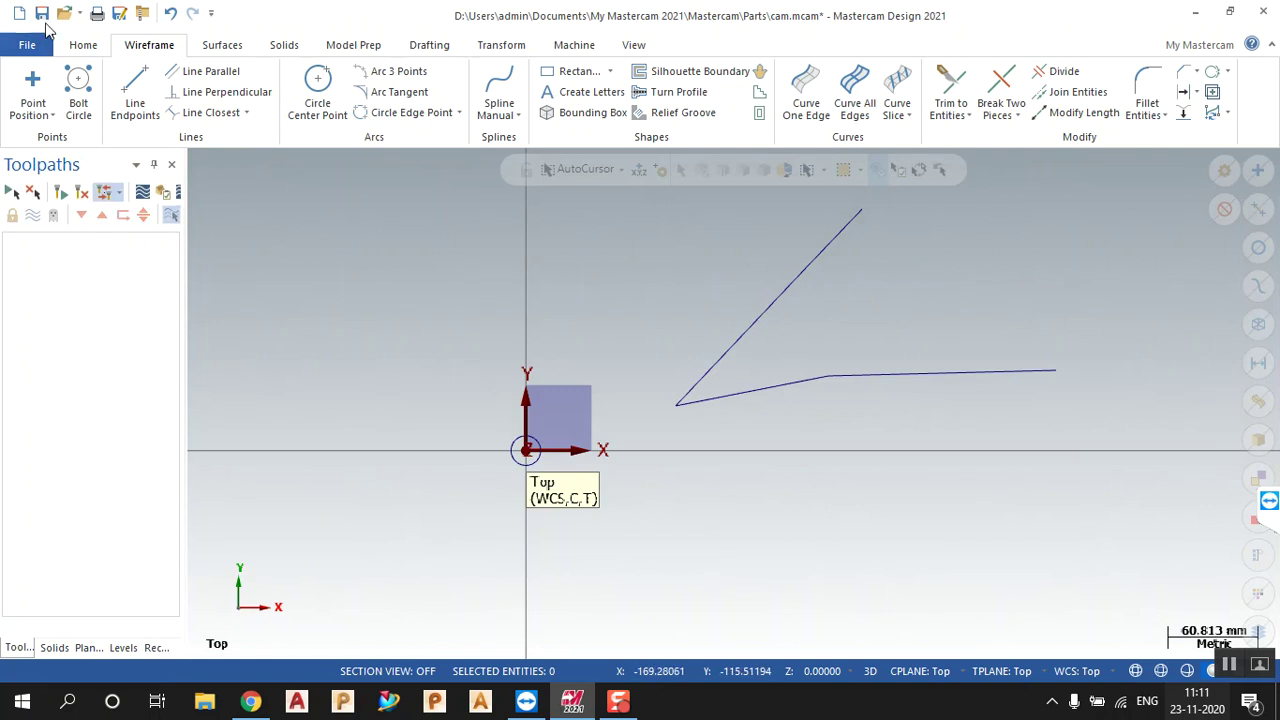
Step: Draw two end-to-end horizontal lines below the X axis, about 104 mm and 103 mm long, with the Horizontal type for the second
{"action": "left_click", "coordinate": [135, 100]}
{"action": "left_click", "coordinate": [679, 560]}
{"action": "left_click", "coordinate": [832, 561]}
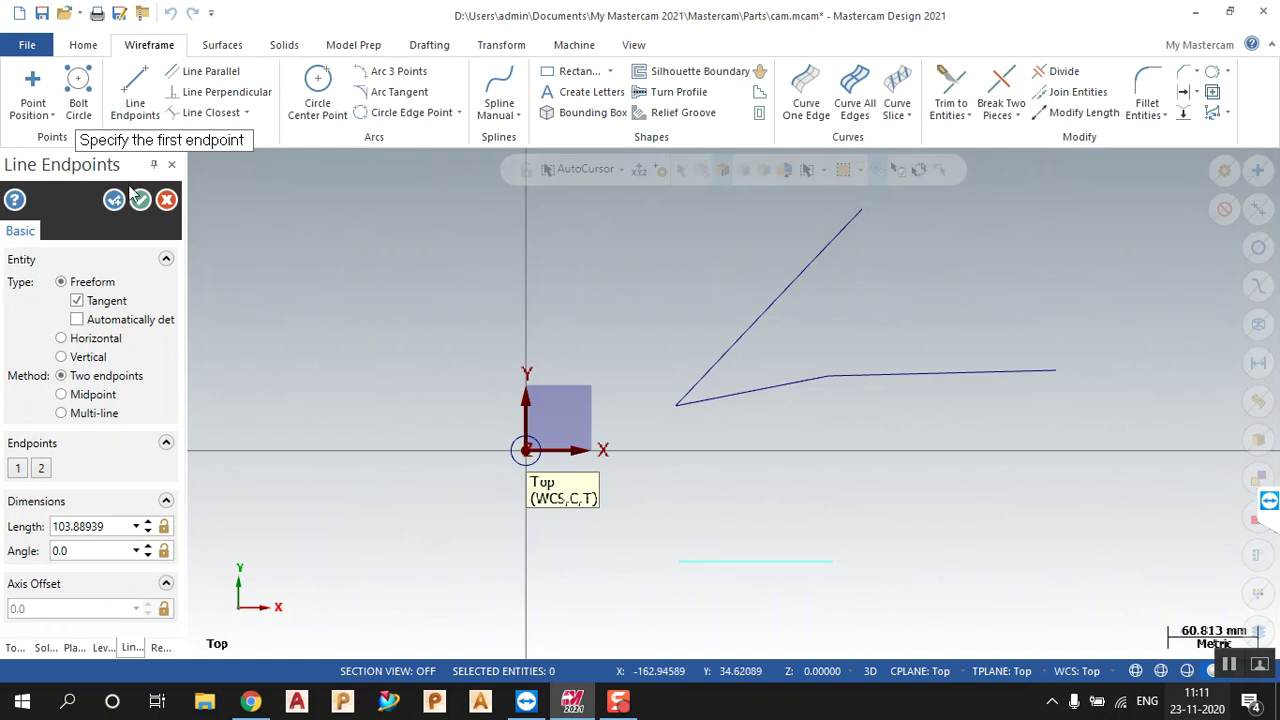
{"action": "left_click", "coordinate": [62, 338]}
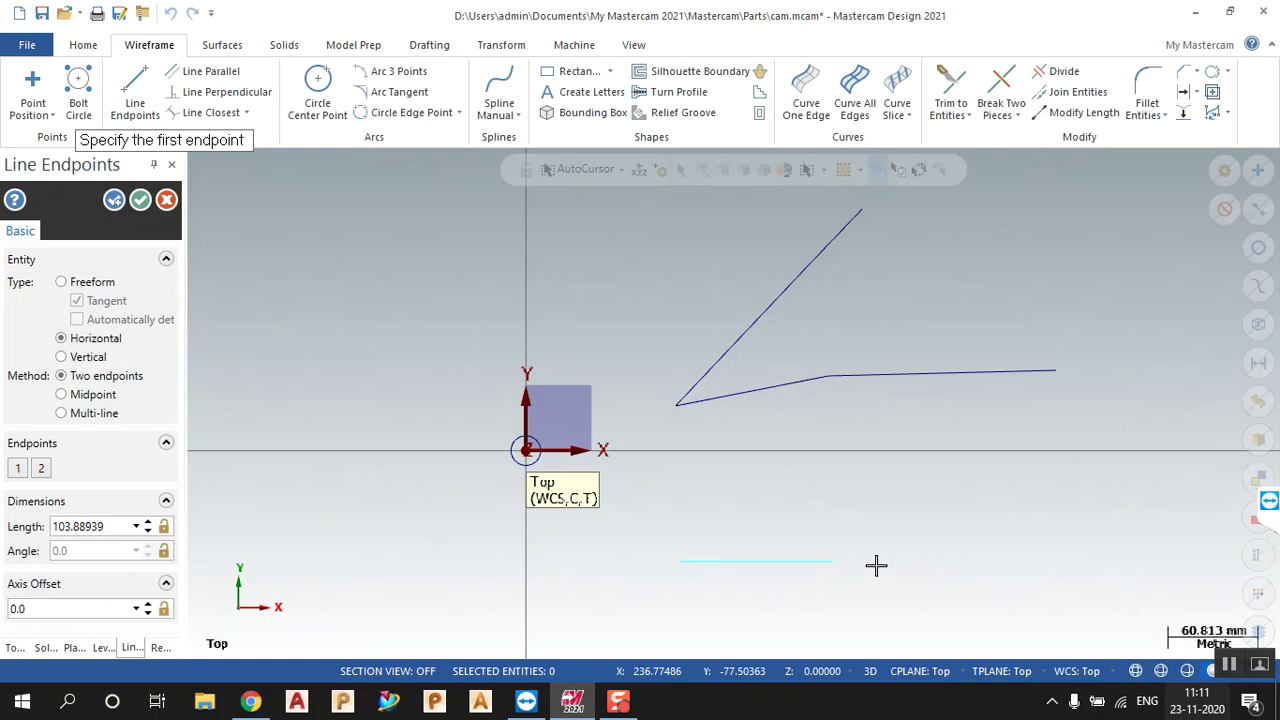
{"action": "left_click", "coordinate": [834, 565]}
{"action": "left_click", "coordinate": [984, 561]}
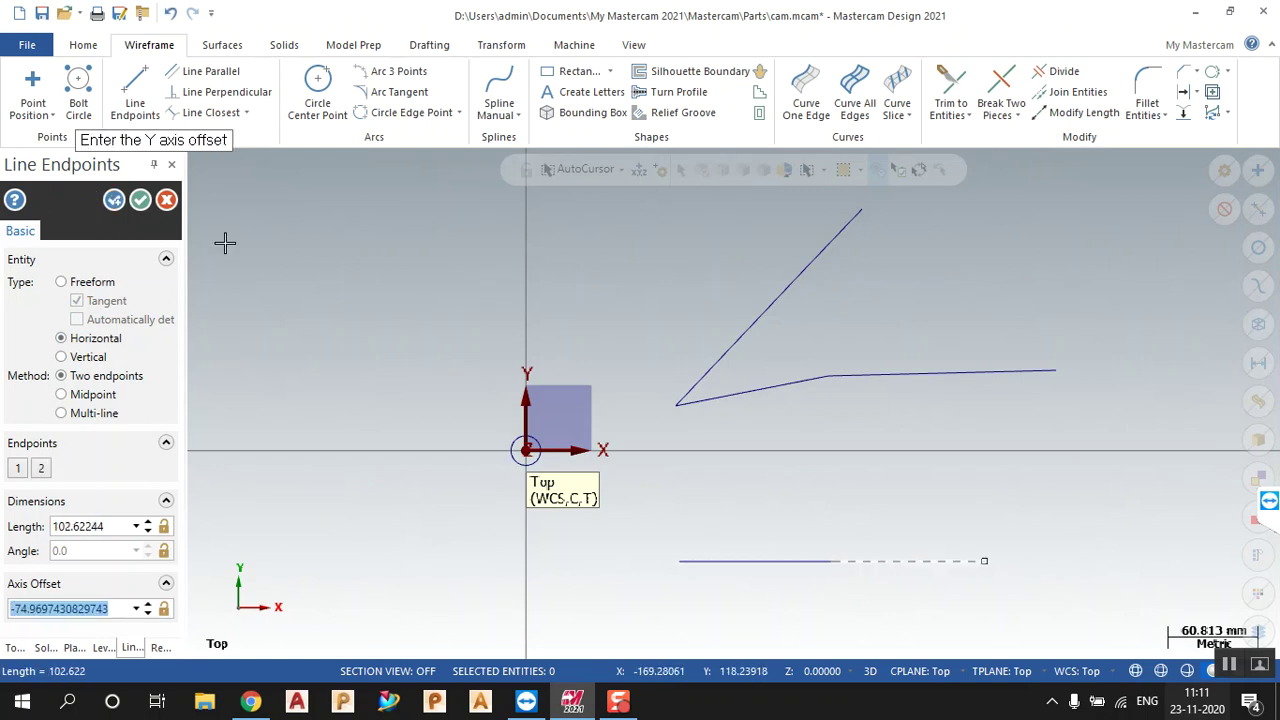
{"action": "left_click", "coordinate": [140, 199]}
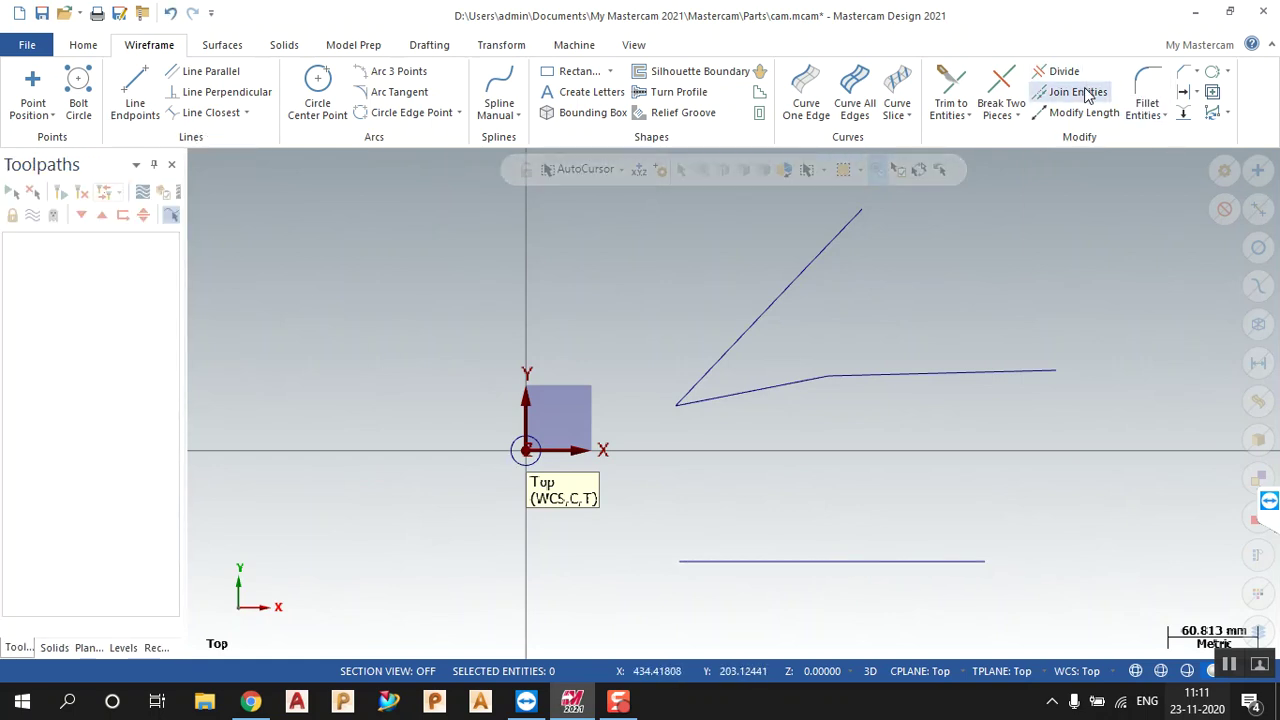
Step: Join the two end-to-end horizontal lines into a single line with Join Entities
{"action": "left_click", "coordinate": [1077, 91]}
{"action": "left_click", "coordinate": [870, 561]}
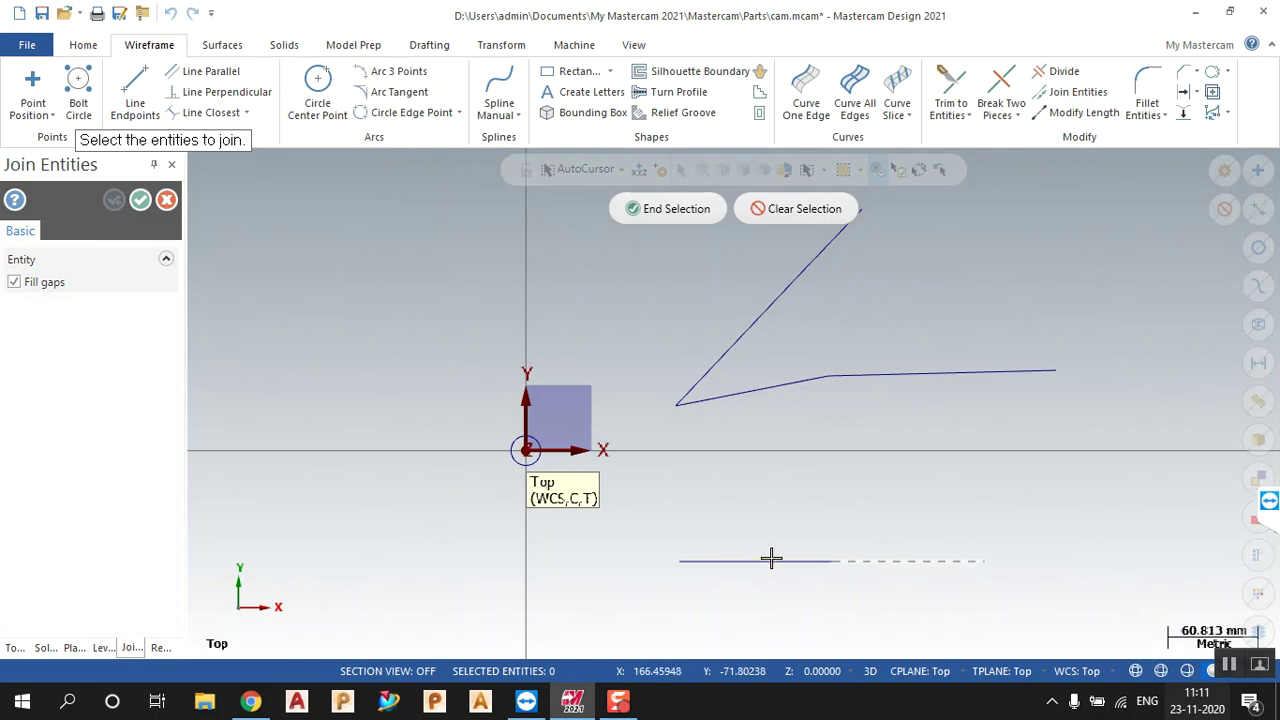
{"action": "left_click", "coordinate": [676, 209]}
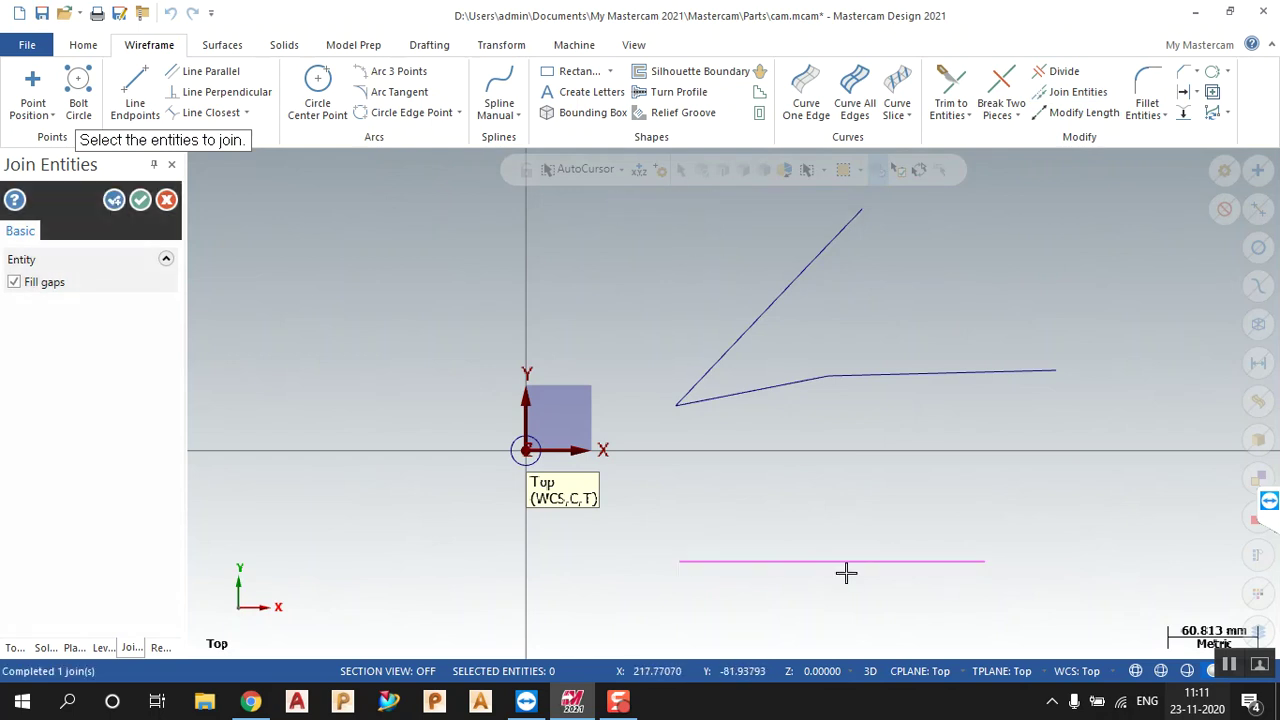
{"action": "left_click", "coordinate": [140, 200]}
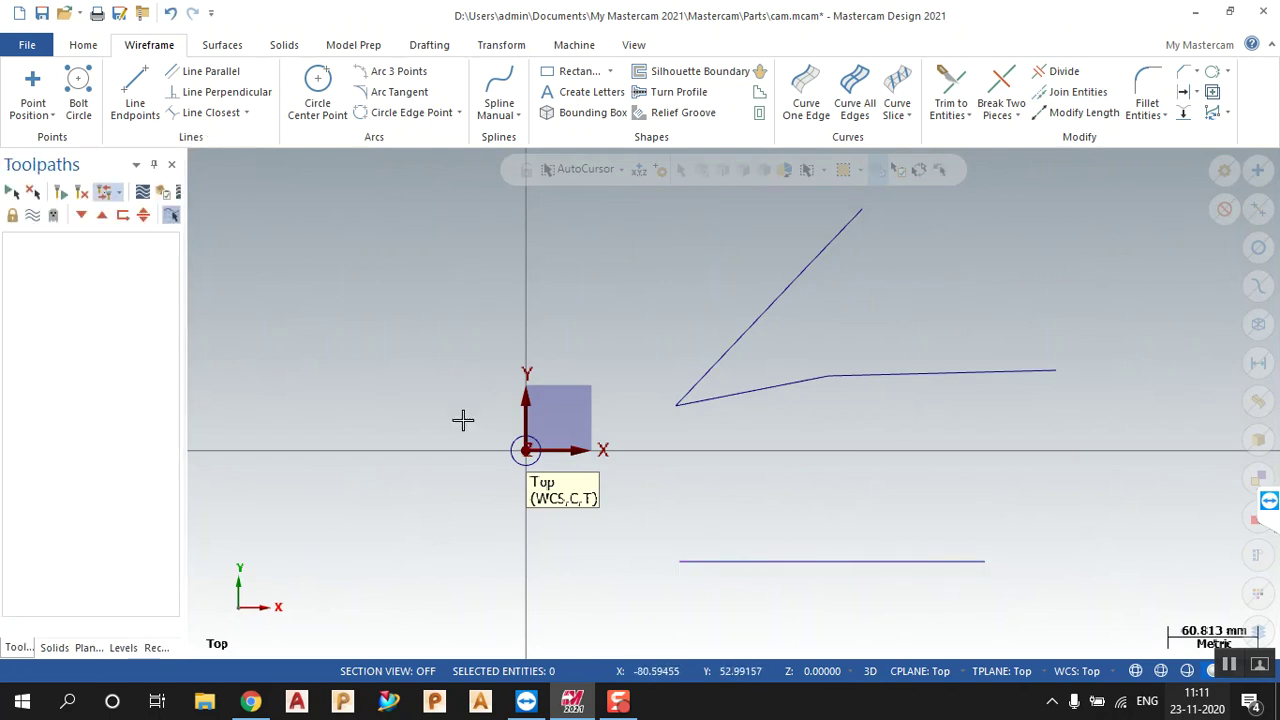
Step: Select the joined horizontal line below the X axis to check that it is one entity
{"action": "left_click", "coordinate": [771, 564]}
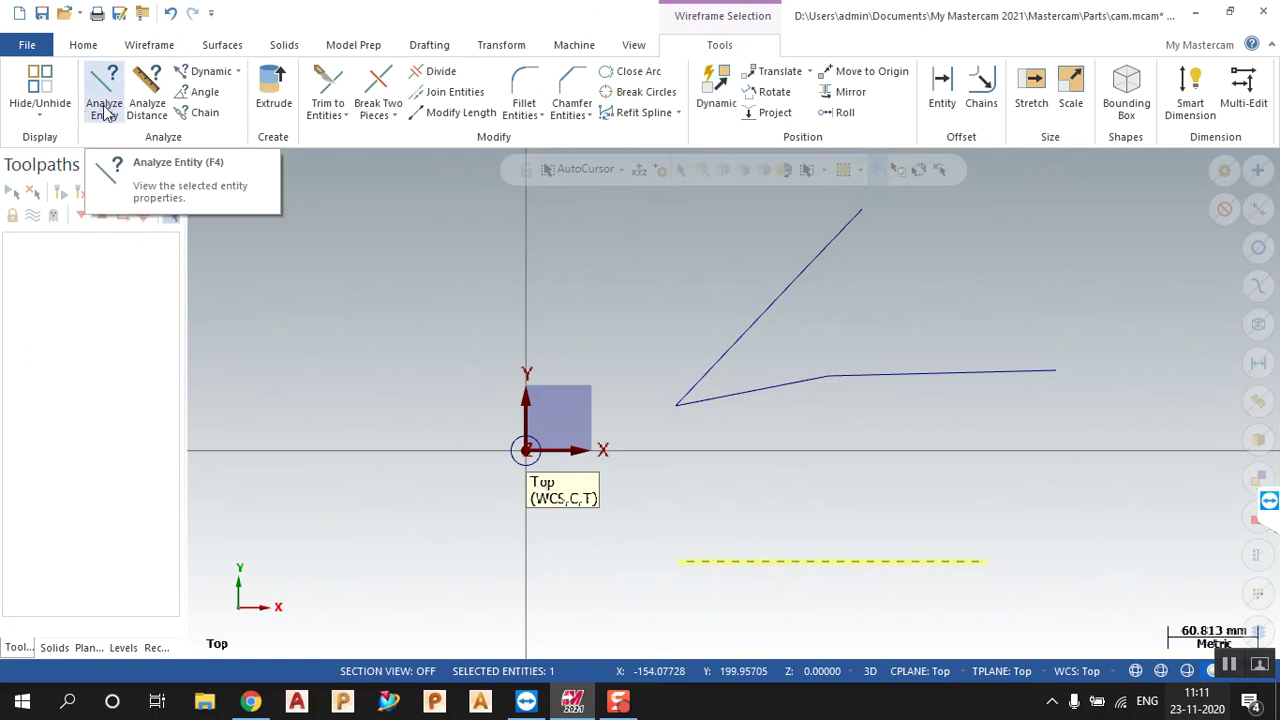
{"action": "left_click", "coordinate": [83, 46]}
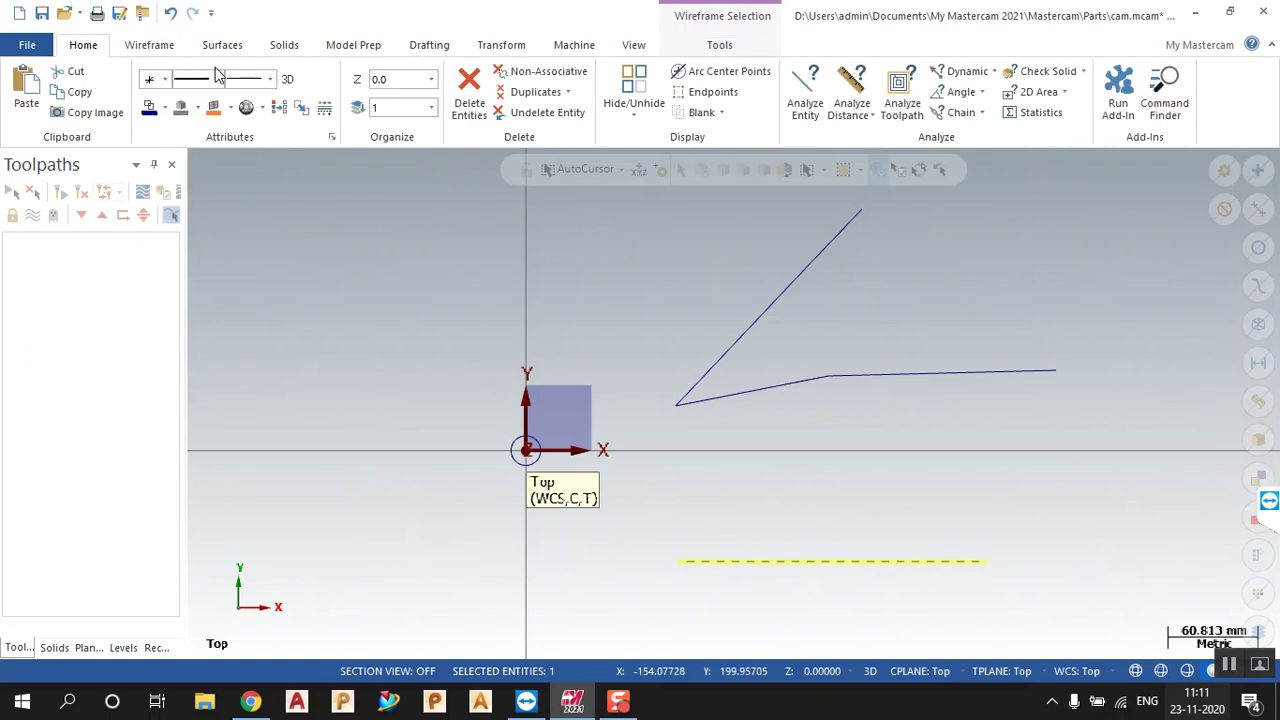
Step: Draw three end-to-end lines of type Vertical on the negative X side, downward, about 79 mm, 108 mm and 77 mm long
{"action": "left_click", "coordinate": [152, 45]}
{"action": "left_click", "coordinate": [135, 105]}
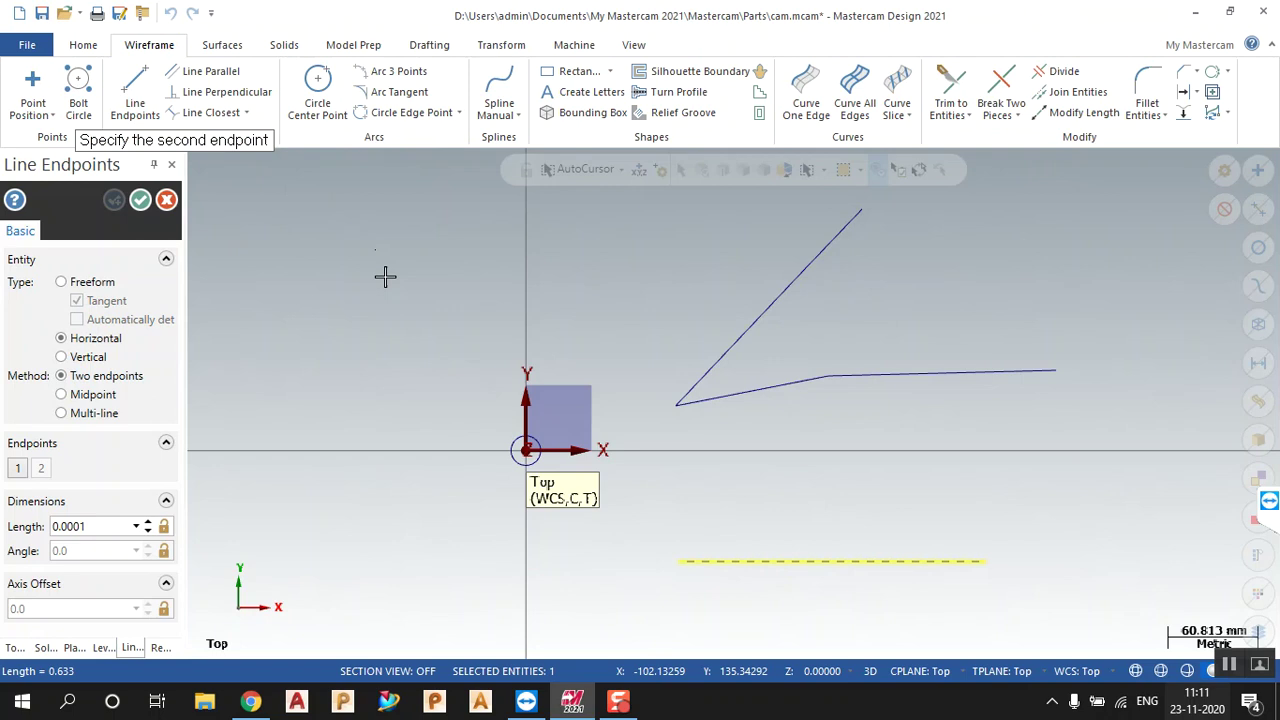
{"action": "left_click", "coordinate": [88, 357]}
{"action": "left_click", "coordinate": [328, 366]}
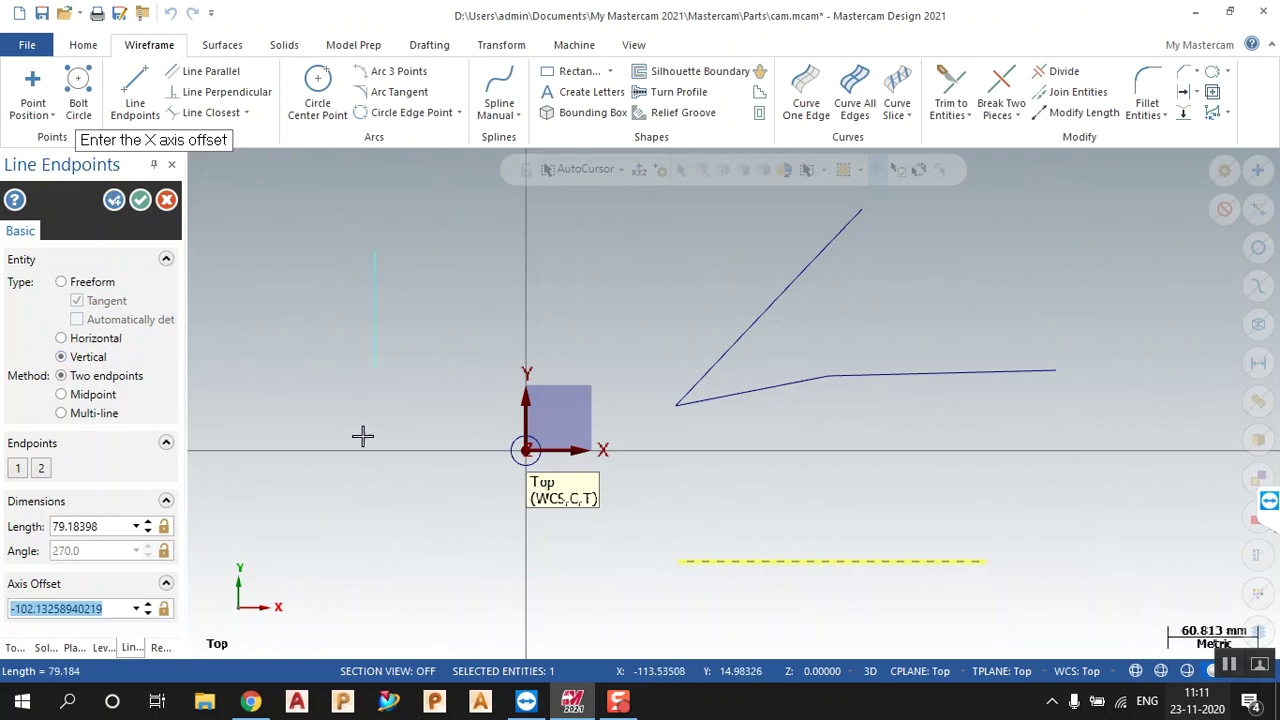
{"action": "left_click", "coordinate": [366, 379]}
{"action": "left_click", "coordinate": [374, 367]}
{"action": "left_click", "coordinate": [360, 522]}
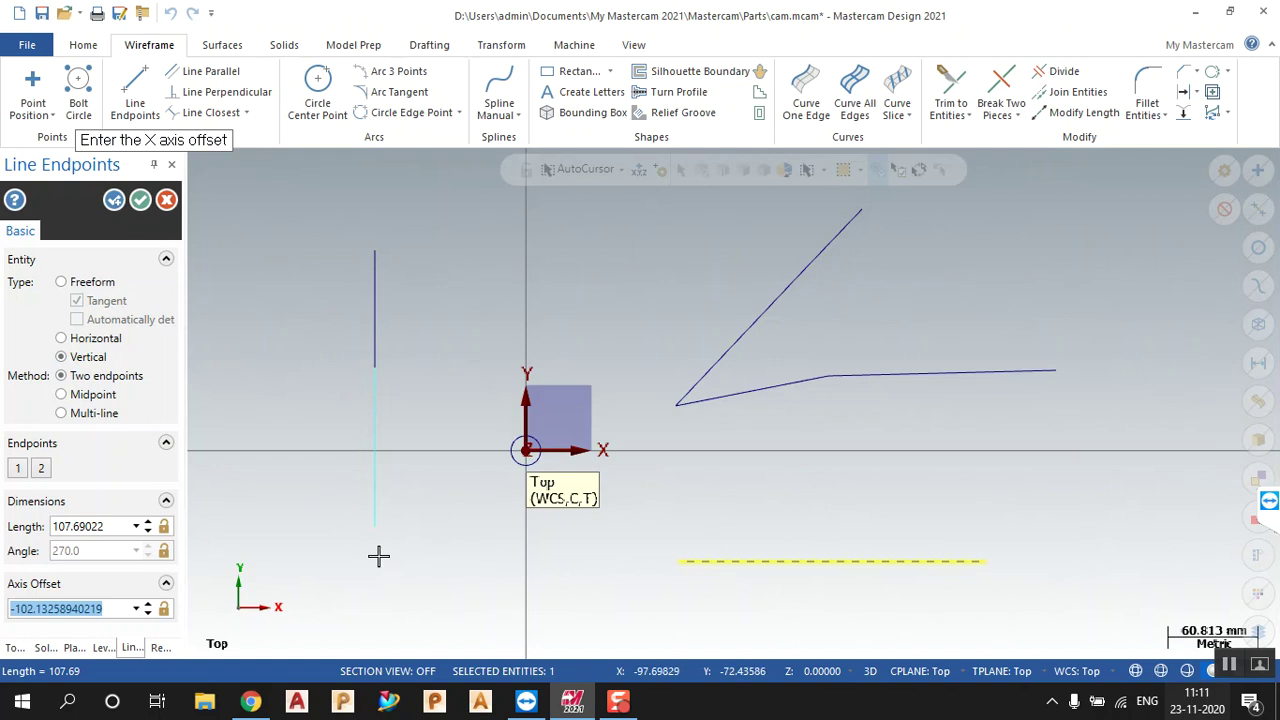
{"action": "left_click", "coordinate": [374, 526]}
{"action": "left_click", "coordinate": [375, 526]}
{"action": "left_click", "coordinate": [366, 638]}
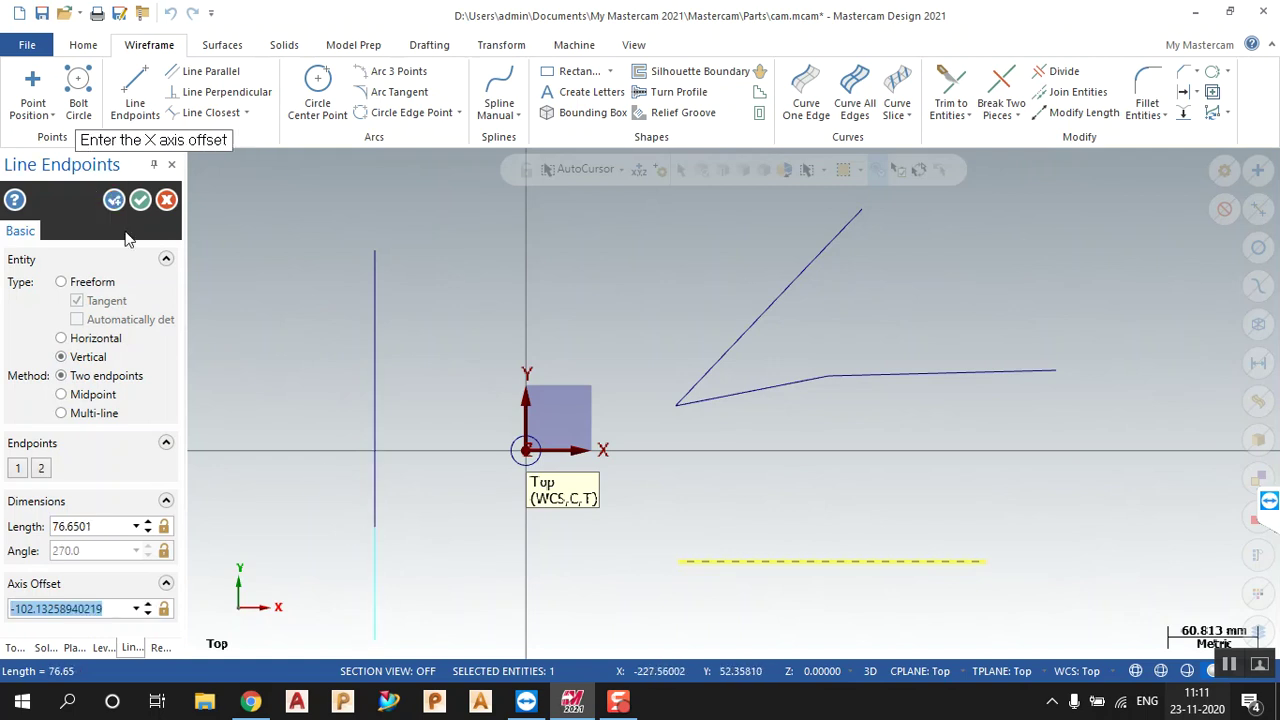
{"action": "left_click", "coordinate": [140, 199]}
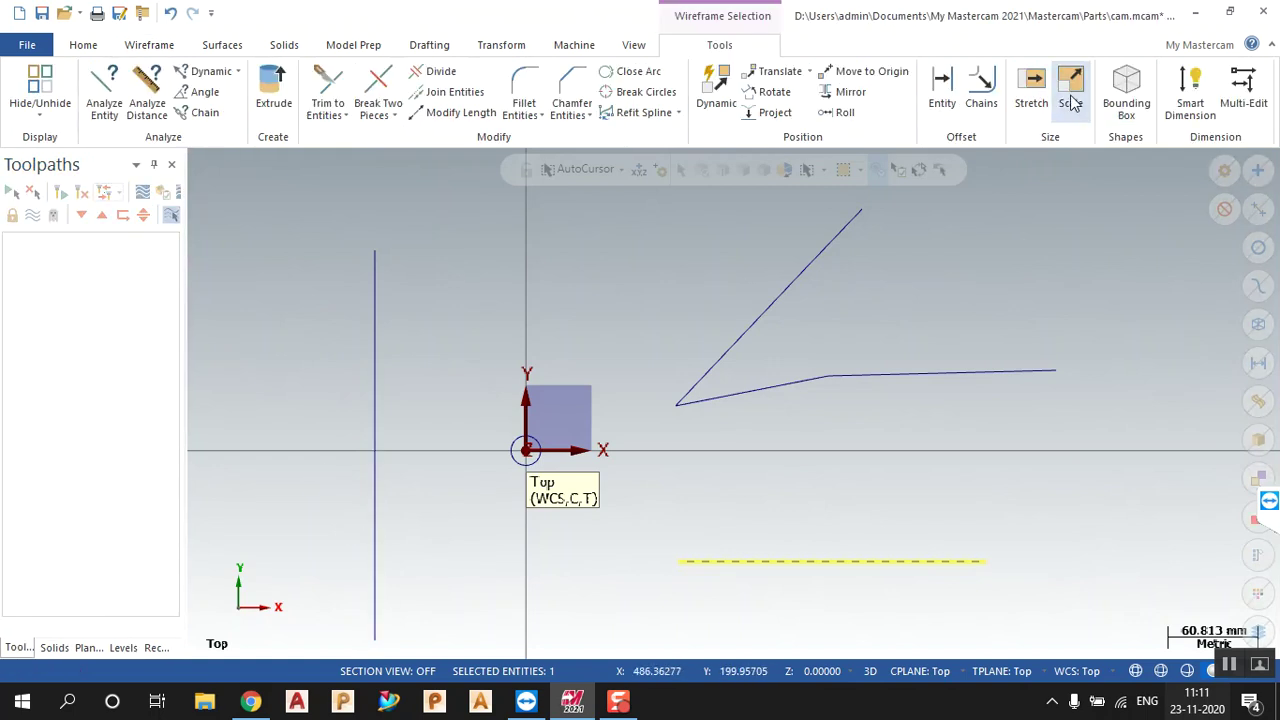
Step: Join the three end-to-end vertical lines into a single line with Join Entities, keeping Fill gaps on
{"action": "left_click", "coordinate": [149, 45]}
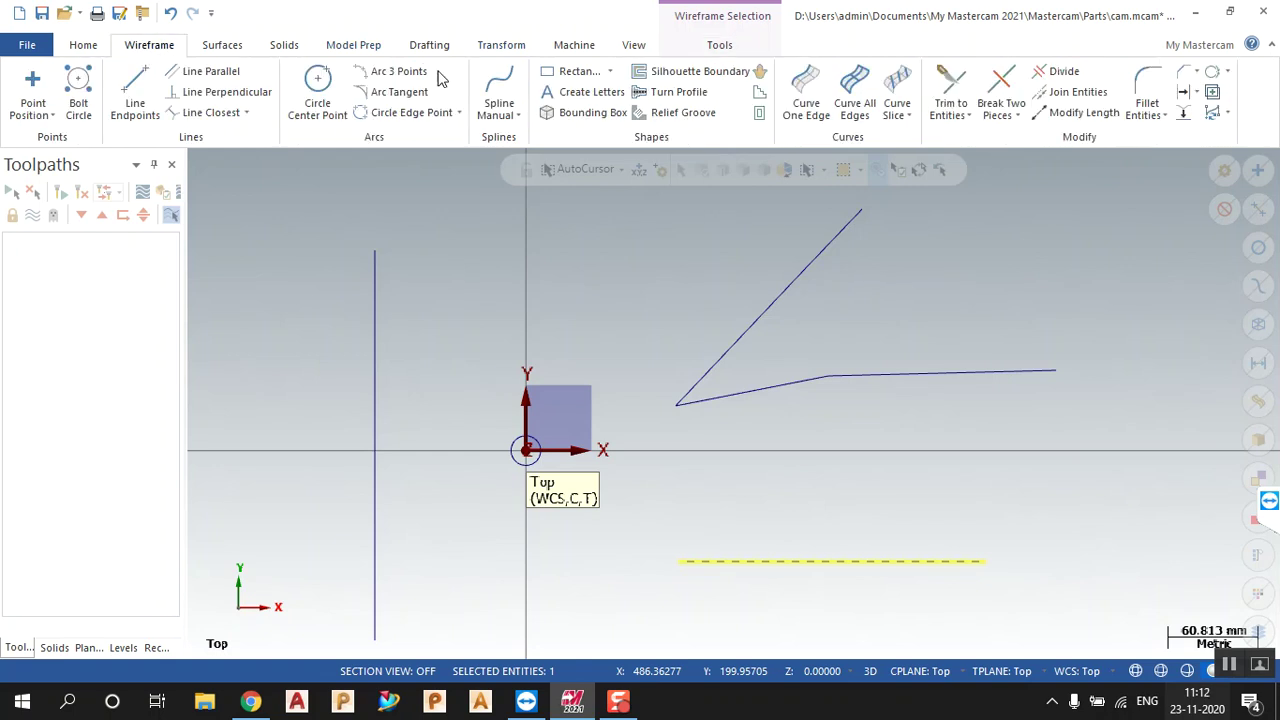
{"action": "left_click", "coordinate": [1075, 91]}
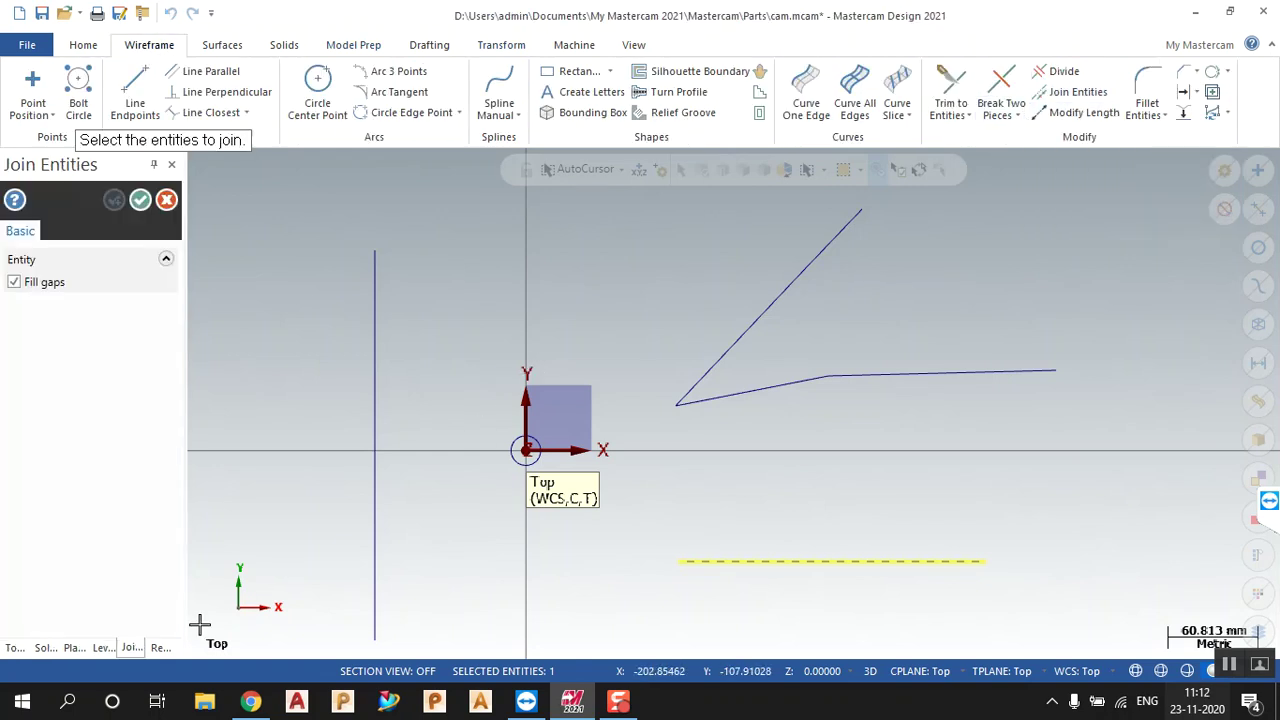
{"action": "left_click", "coordinate": [376, 503]}
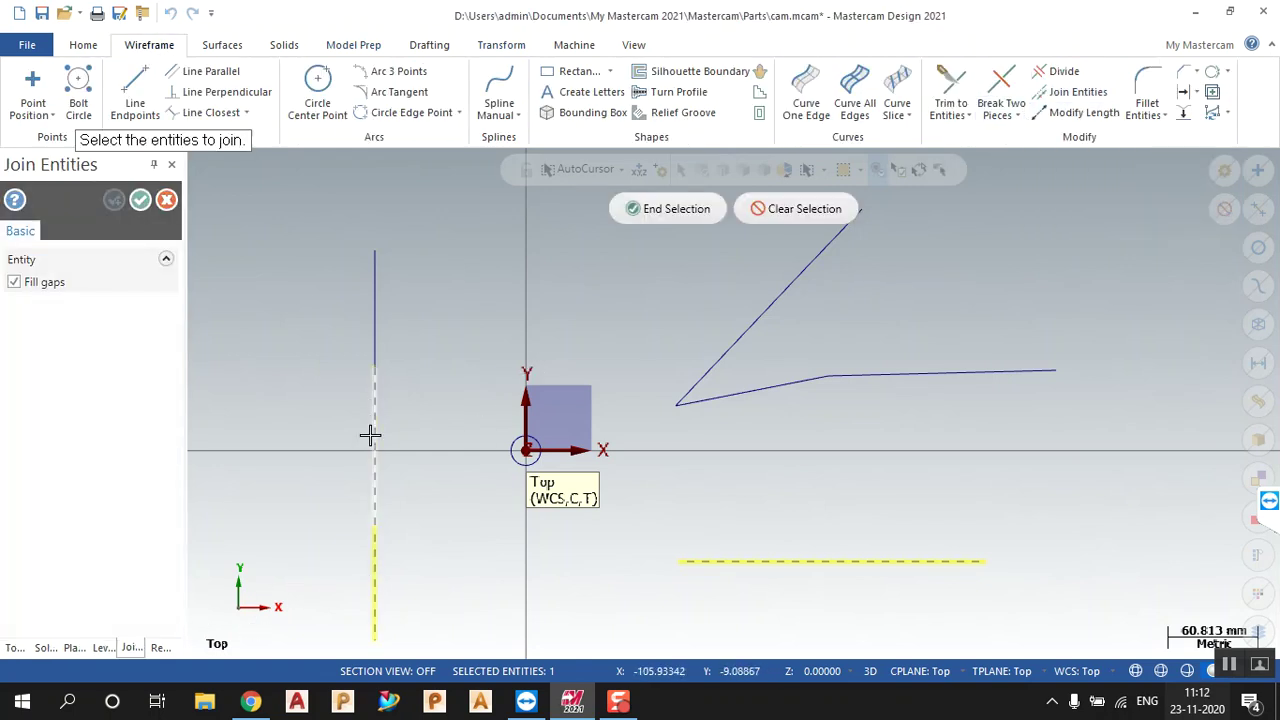
{"action": "left_click", "coordinate": [371, 329]}
{"action": "left_click", "coordinate": [686, 212]}
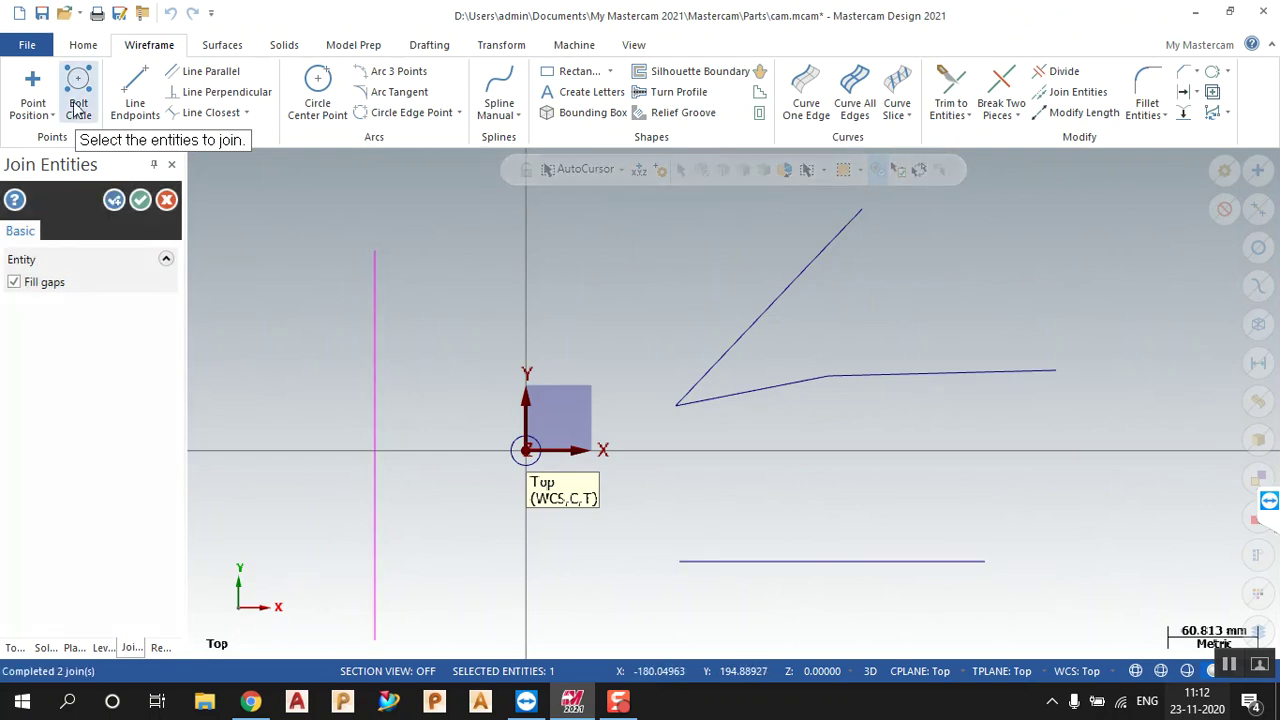
{"action": "left_click", "coordinate": [139, 205]}
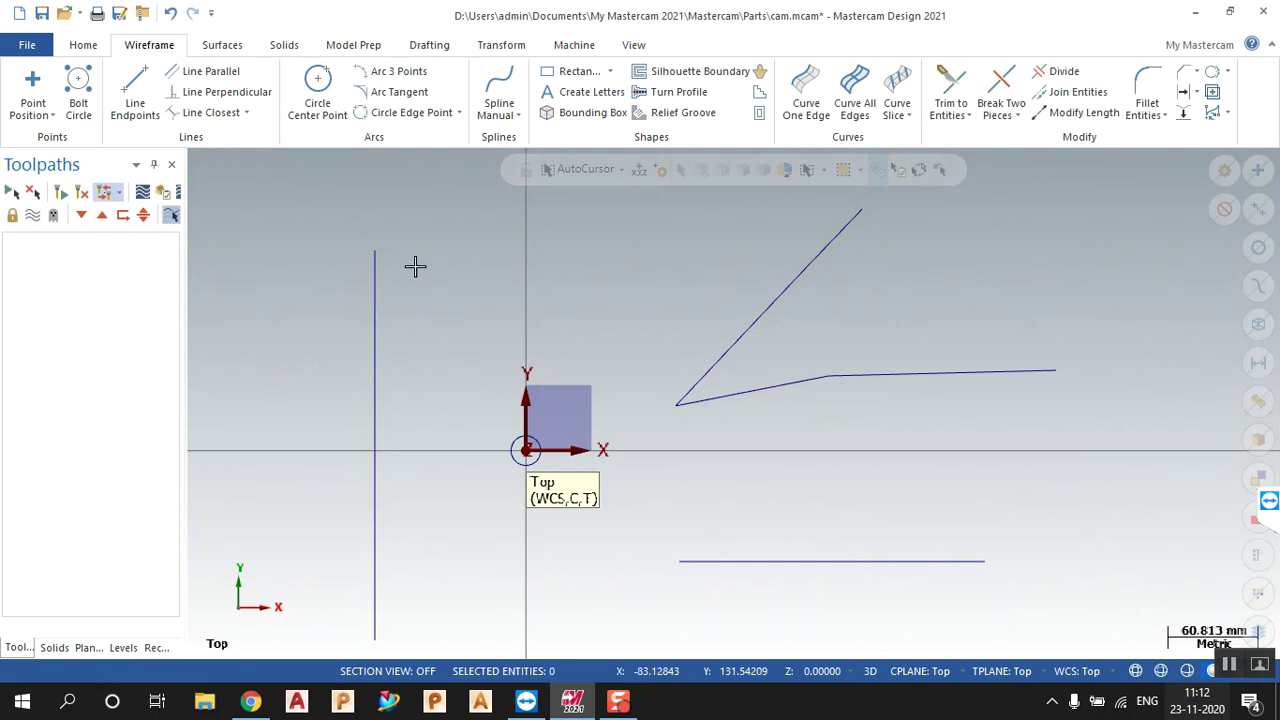
Step: Lengthen the lower horizontal line by 70 mm at its end farther from the Y axis with Modify Length
{"action": "scroll", "coordinate": [420, 266], "scroll_direction": "down", "scroll_amount": 2}
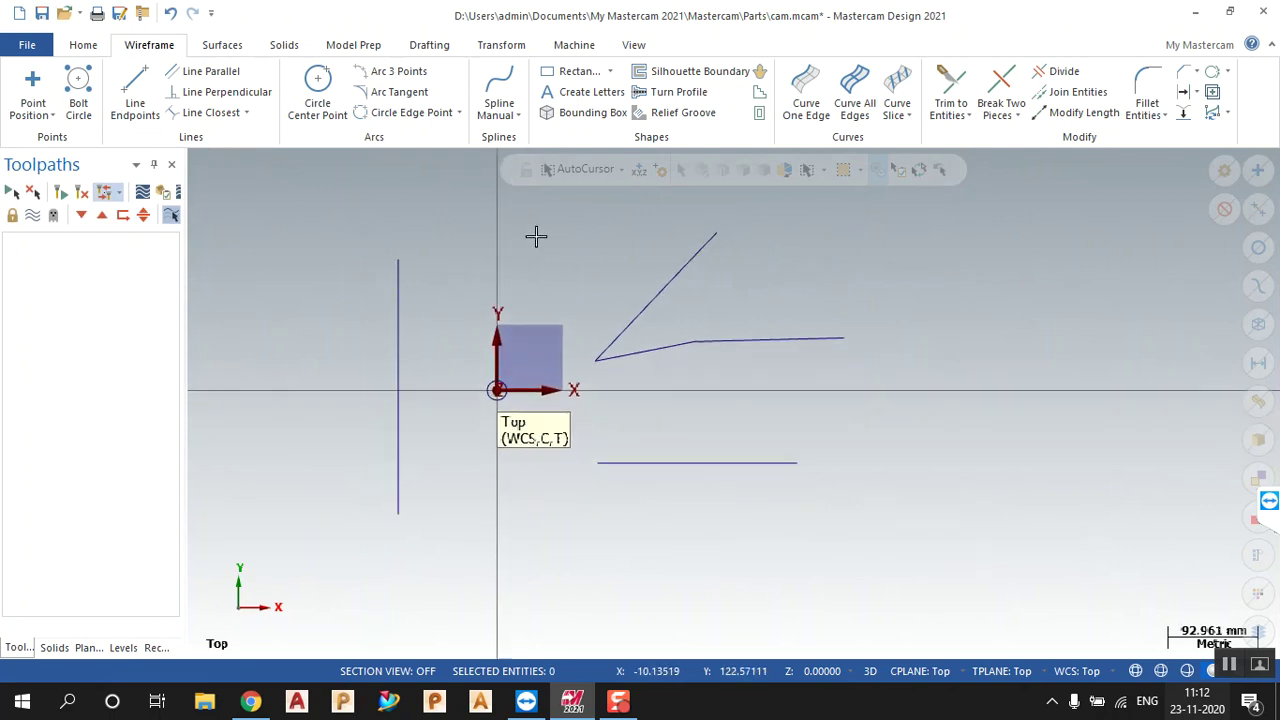
{"action": "left_click", "coordinate": [1082, 112]}
{"action": "left_click", "coordinate": [741, 462]}
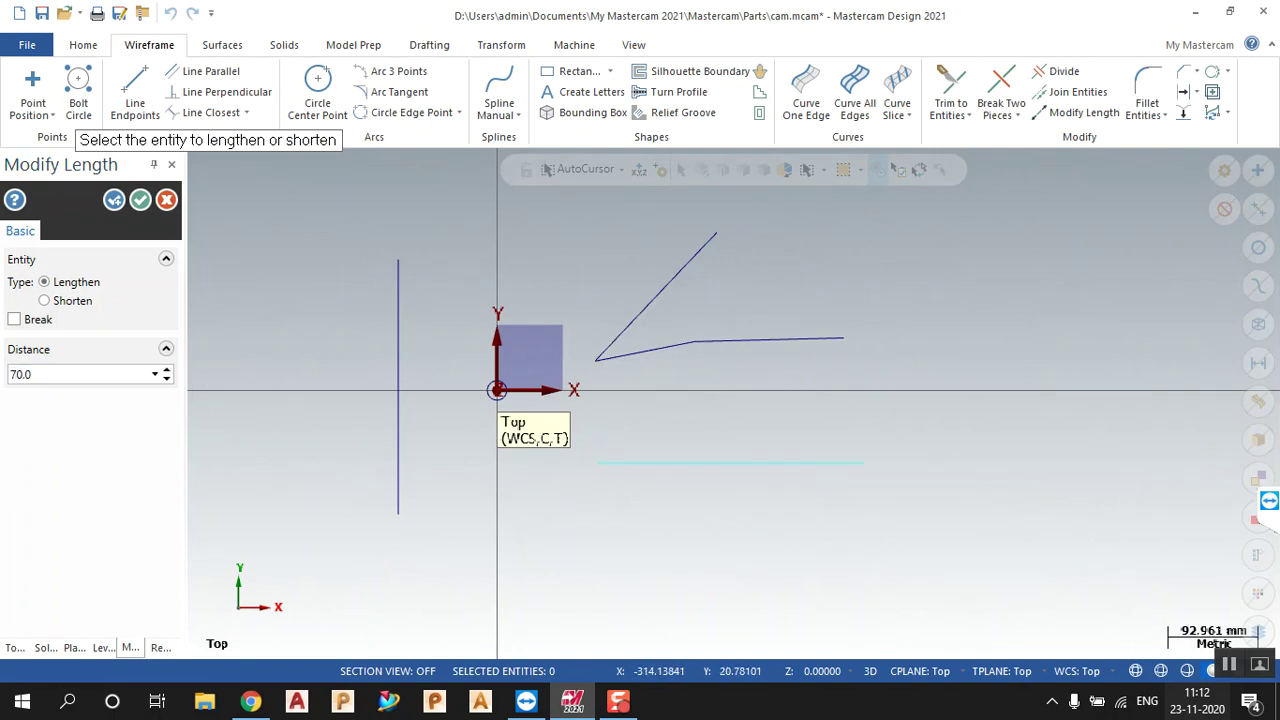
{"action": "left_click", "coordinate": [140, 201]}
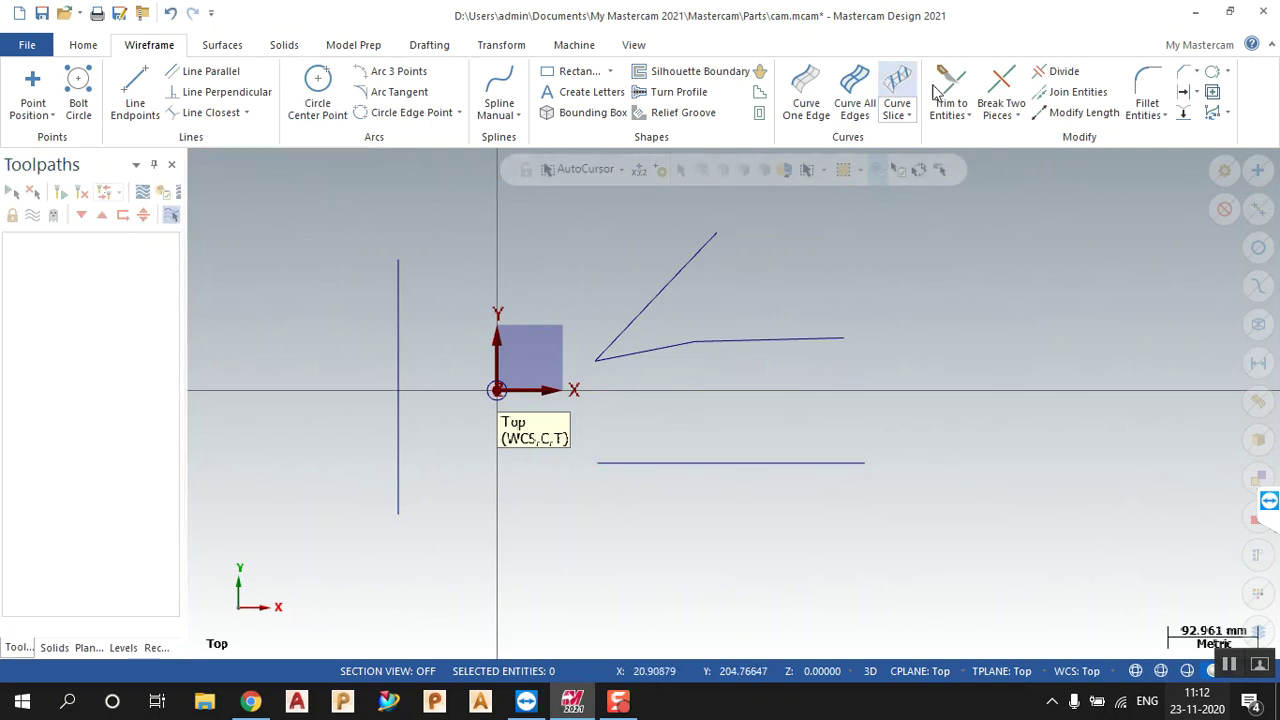
Step: Lengthen the vertical line by 70 mm at its upper end and by 70 mm at its lower end with Modify Length
{"action": "left_click", "coordinate": [1088, 114]}
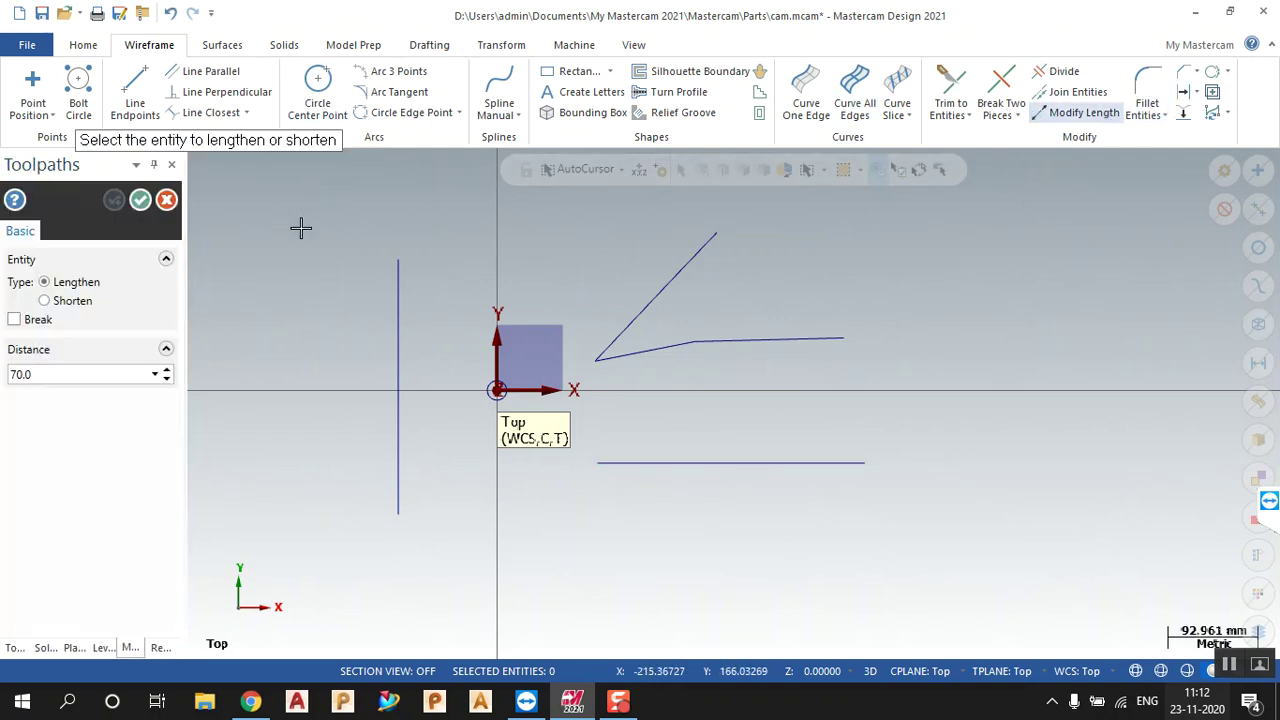
{"action": "left_click", "coordinate": [398, 281]}
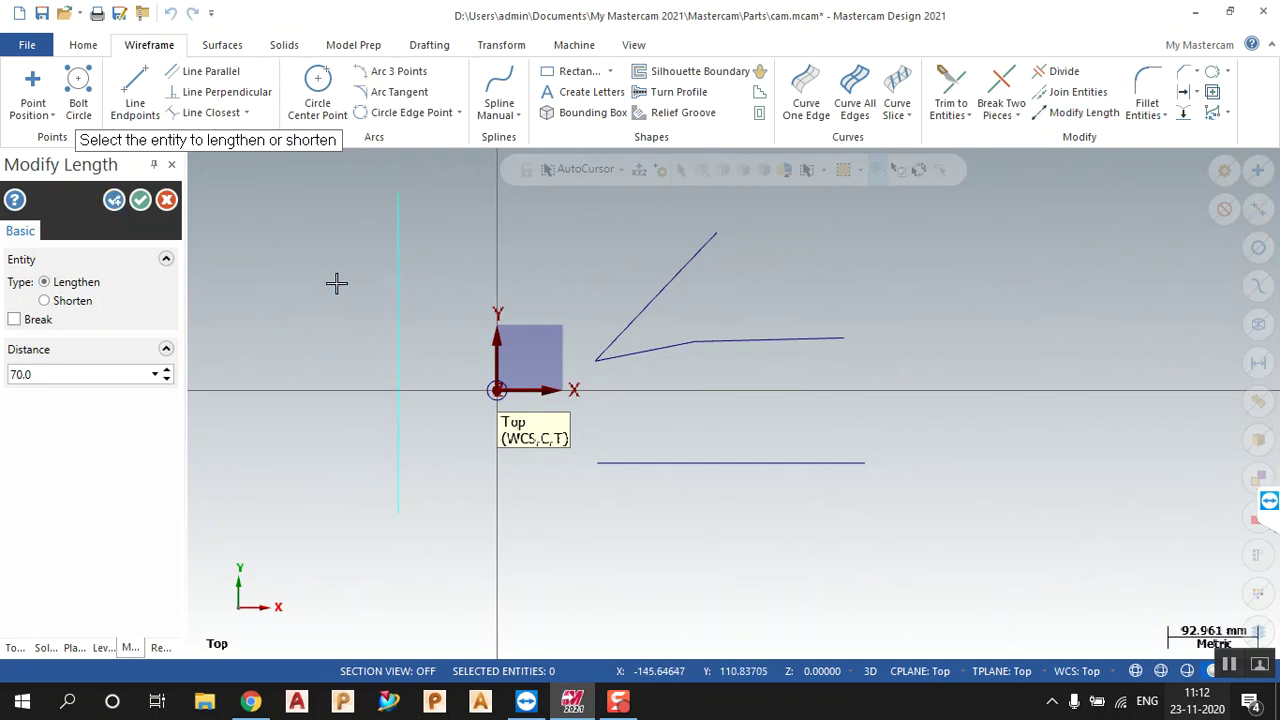
{"action": "left_click", "coordinate": [143, 204]}
{"action": "left_click", "coordinate": [1080, 113]}
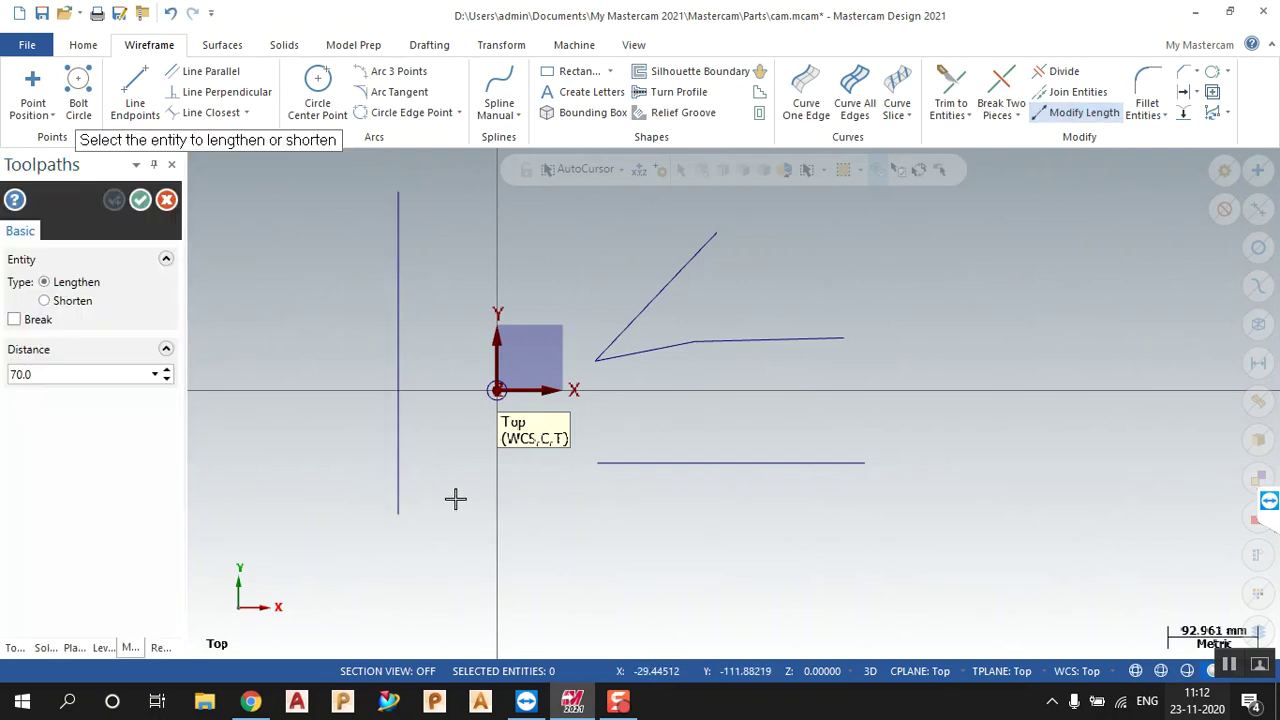
{"action": "left_click", "coordinate": [402, 512]}
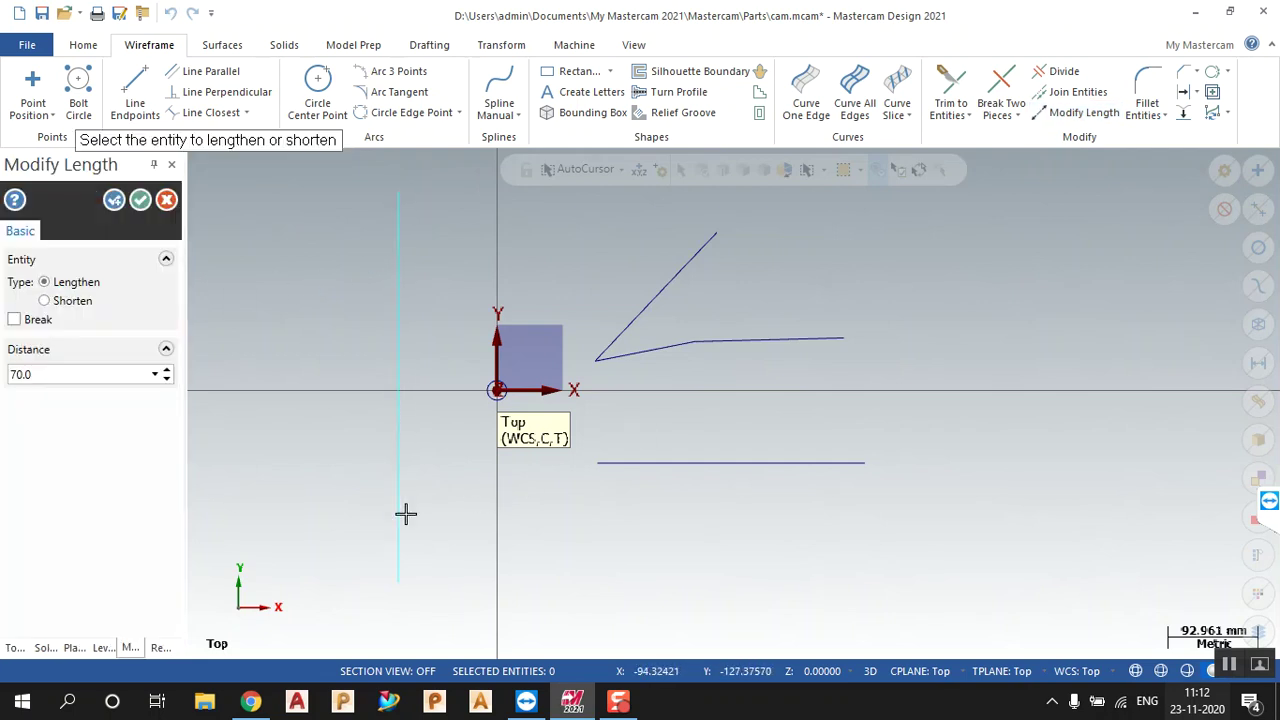
{"action": "left_click", "coordinate": [141, 201]}
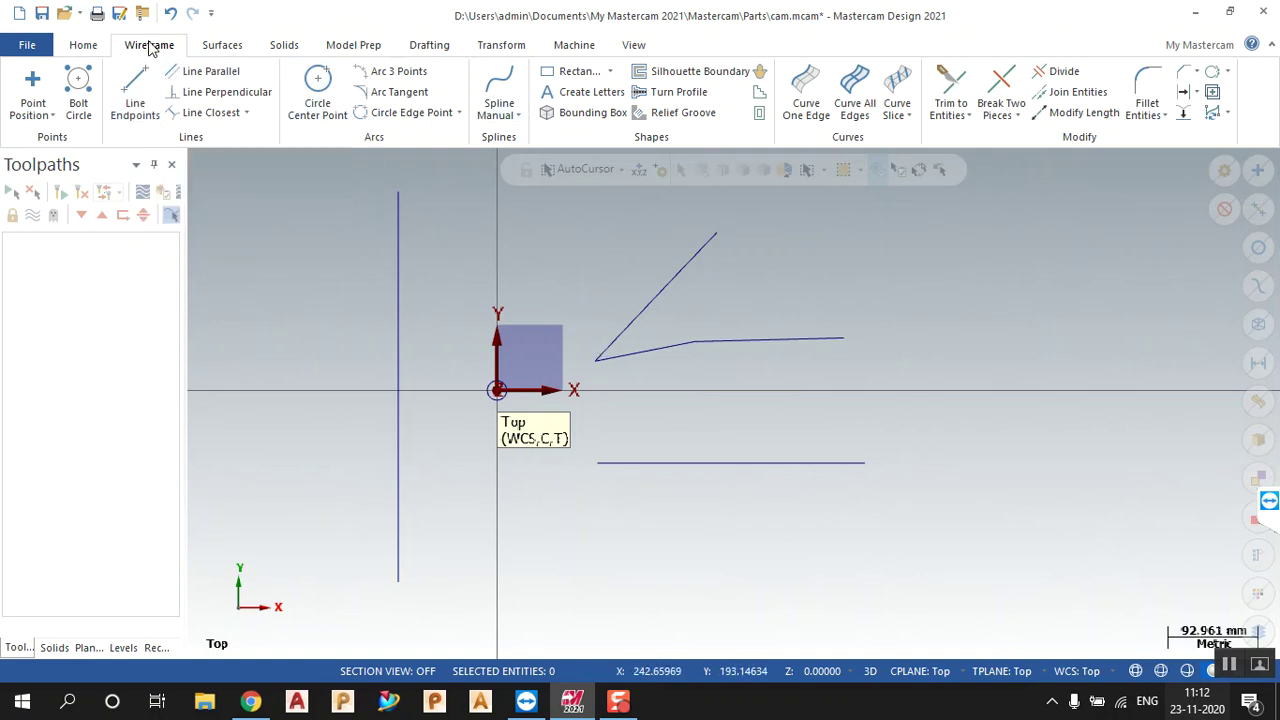
Step: Turn on the display of endpoints for all entities in the drawing
{"action": "left_click", "coordinate": [86, 47]}
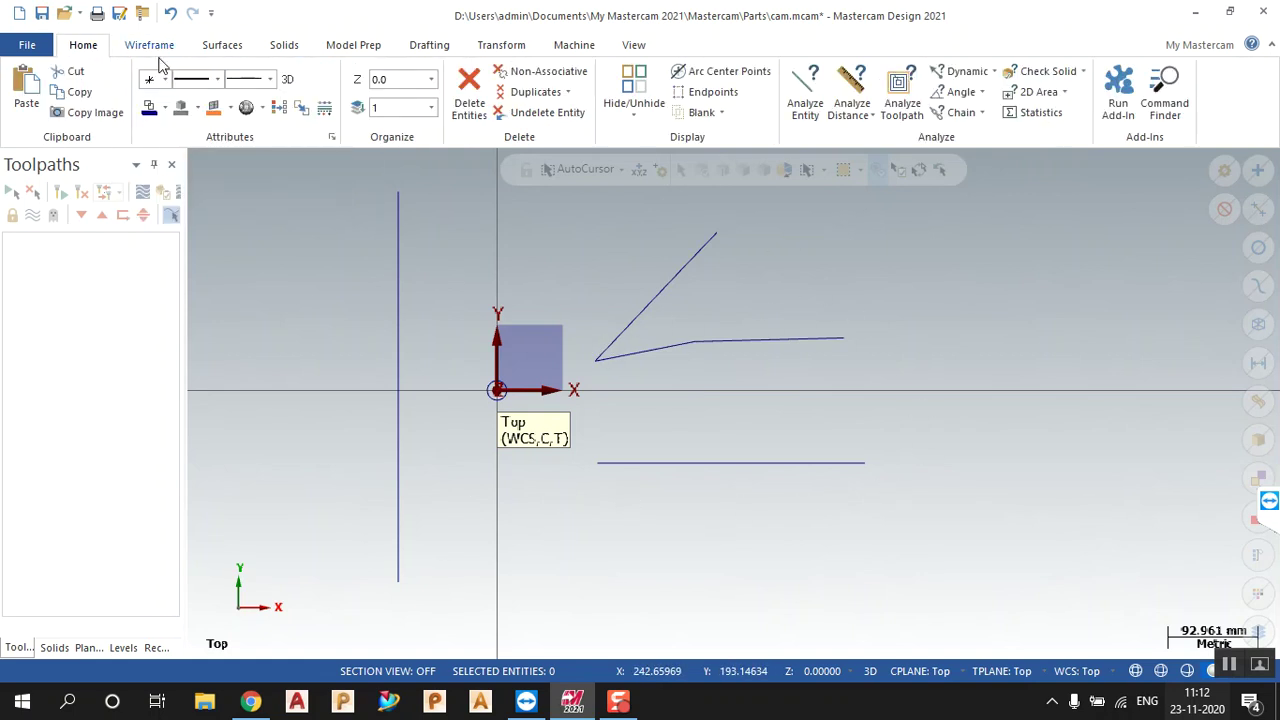
{"action": "left_click", "coordinate": [728, 96]}
{"action": "left_click", "coordinate": [726, 98]}
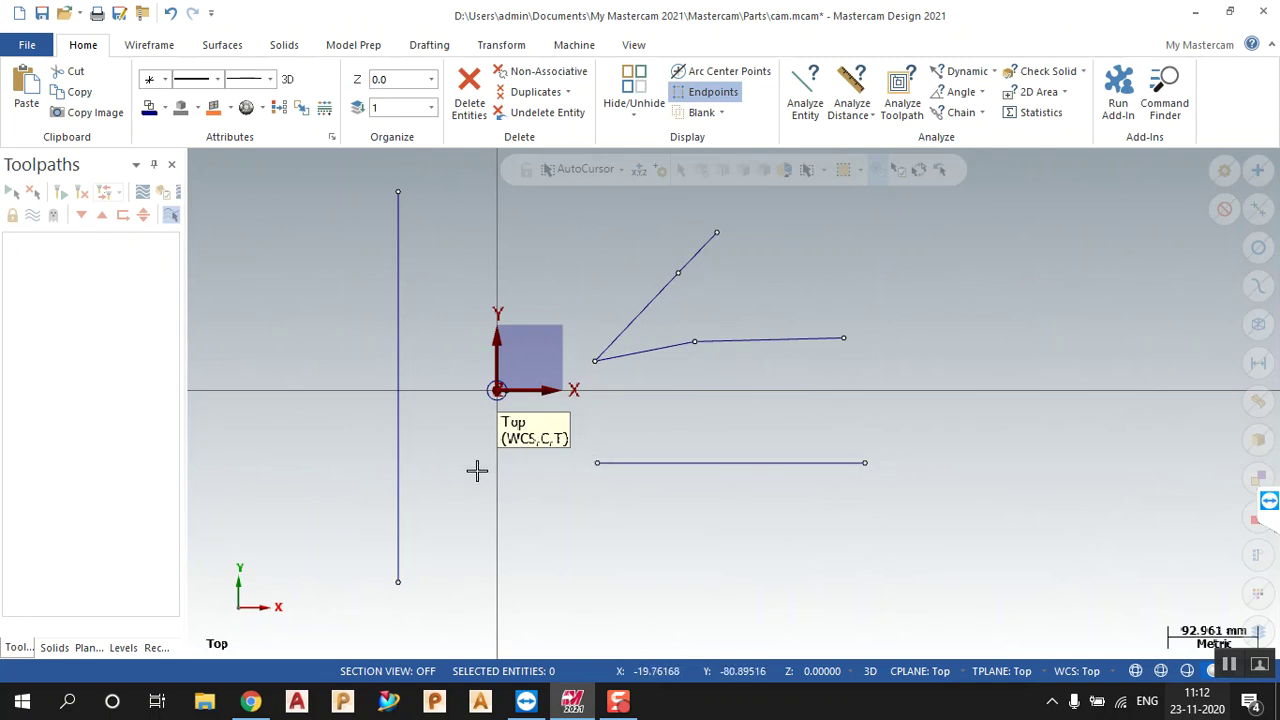
Step: Draw a Freeform line about 131 mm long from the outer end of the nearly horizontal line to the lengthened end of the lower horizontal line
{"action": "left_click", "coordinate": [145, 50]}
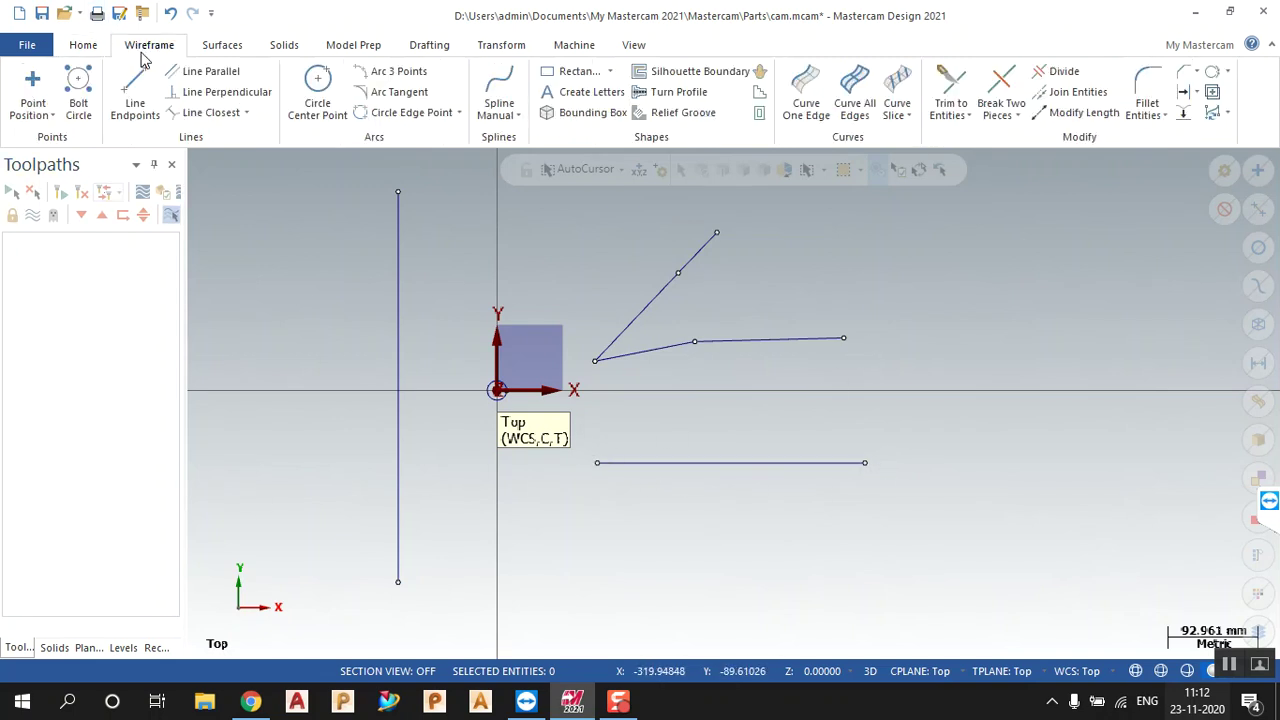
{"action": "left_click", "coordinate": [135, 95]}
{"action": "left_click", "coordinate": [846, 339]}
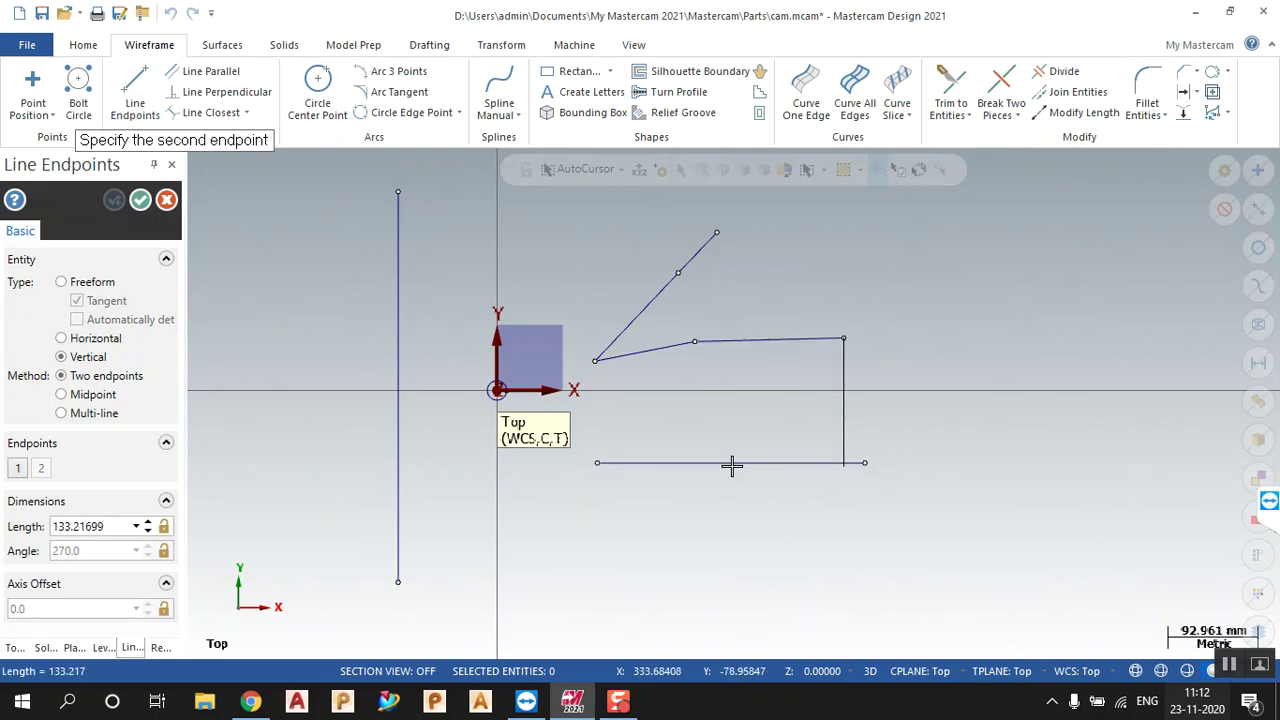
{"action": "left_click", "coordinate": [78, 284]}
{"action": "left_click", "coordinate": [865, 462]}
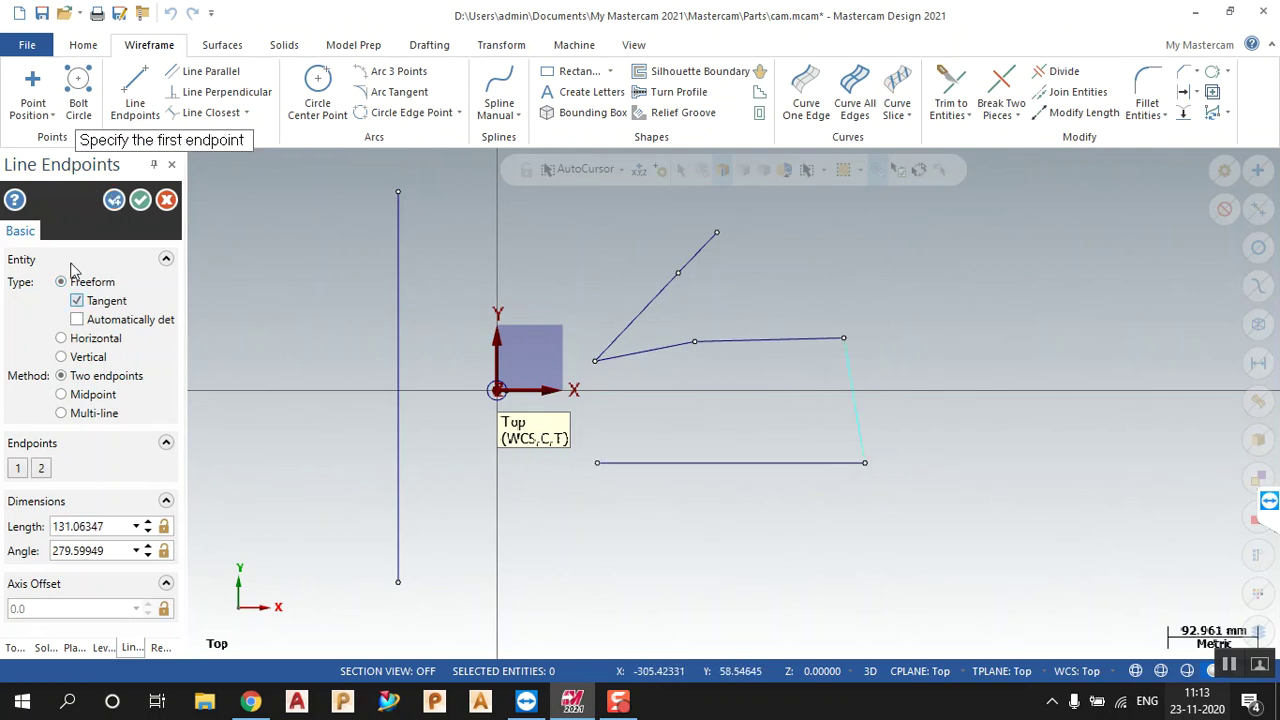
{"action": "left_click", "coordinate": [141, 201]}
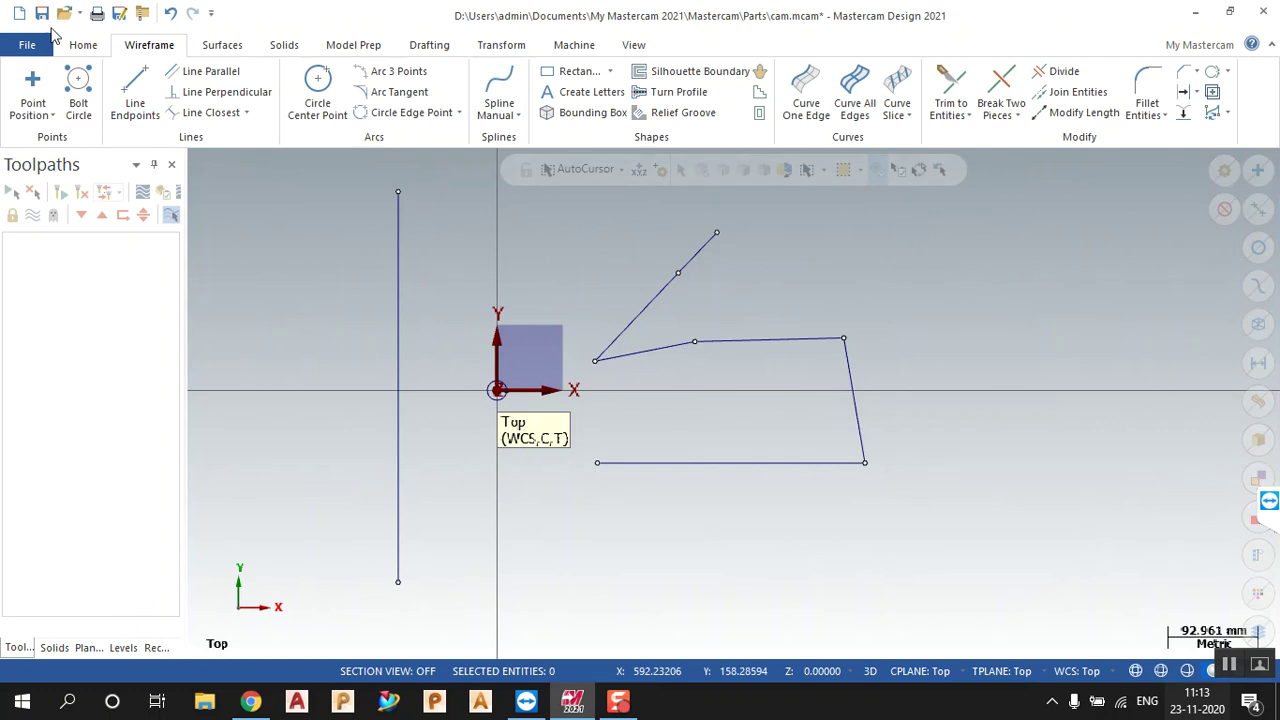
Step: Draw a Freeform line about 268 mm long at 139° from the shared corner of the angled lines, stopping just short of the vertical line's upper end
{"action": "left_click", "coordinate": [135, 95]}
{"action": "left_click", "coordinate": [595, 360]}
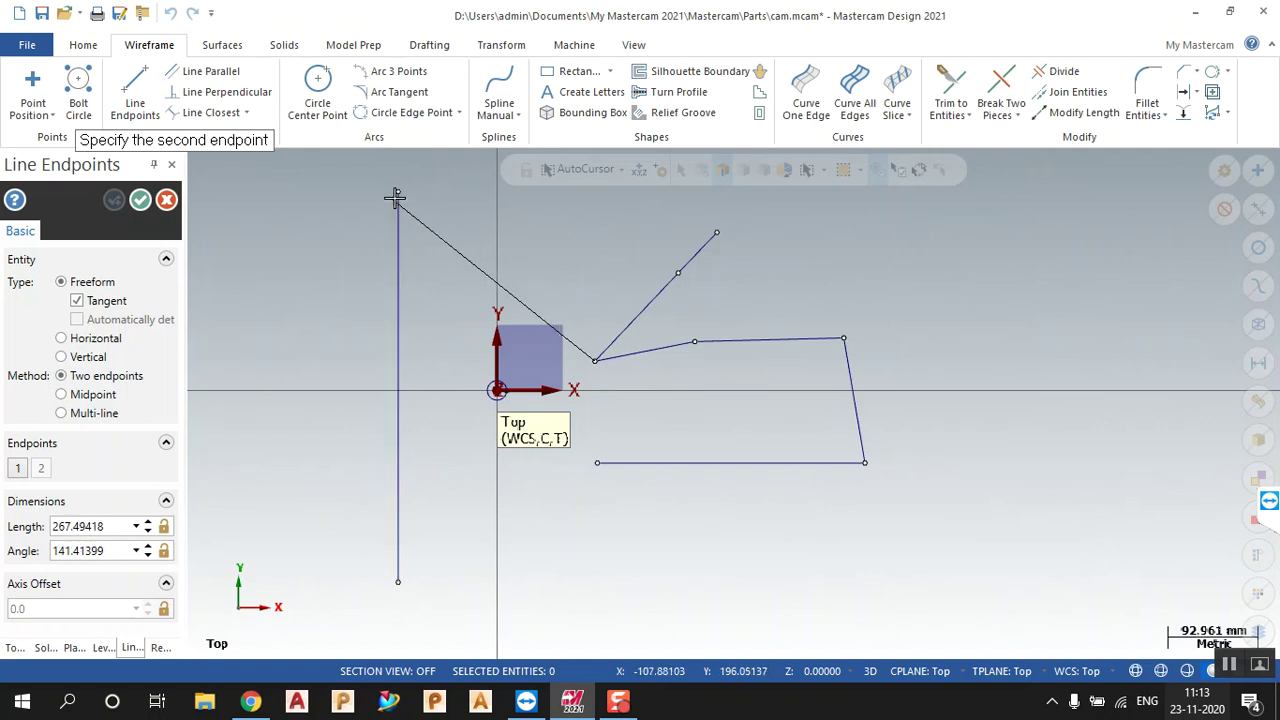
{"action": "scroll", "coordinate": [463, 139], "scroll_direction": "up", "scroll_amount": 1}
{"action": "scroll", "coordinate": [418, 183], "scroll_direction": "up", "scroll_amount": 1}
{"action": "scroll", "coordinate": [400, 182], "scroll_direction": "up", "scroll_amount": 15}
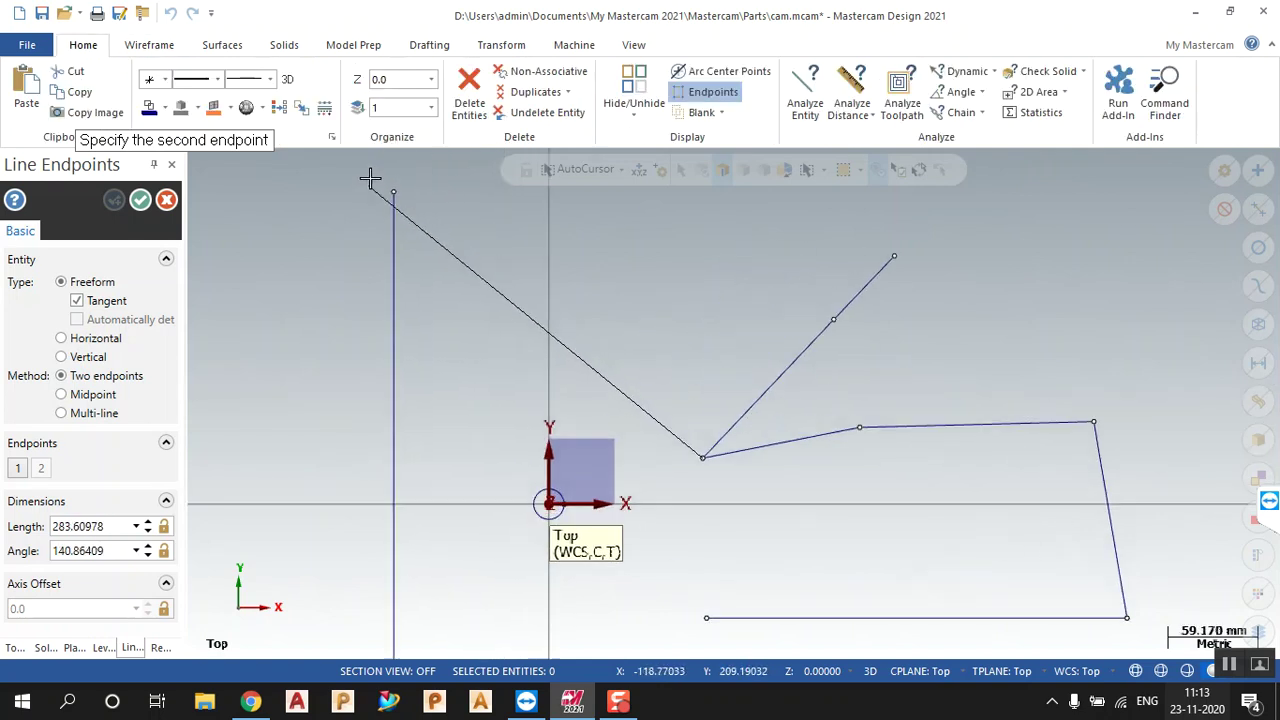
{"action": "scroll", "coordinate": [400, 185], "scroll_direction": "up", "scroll_amount": 12}
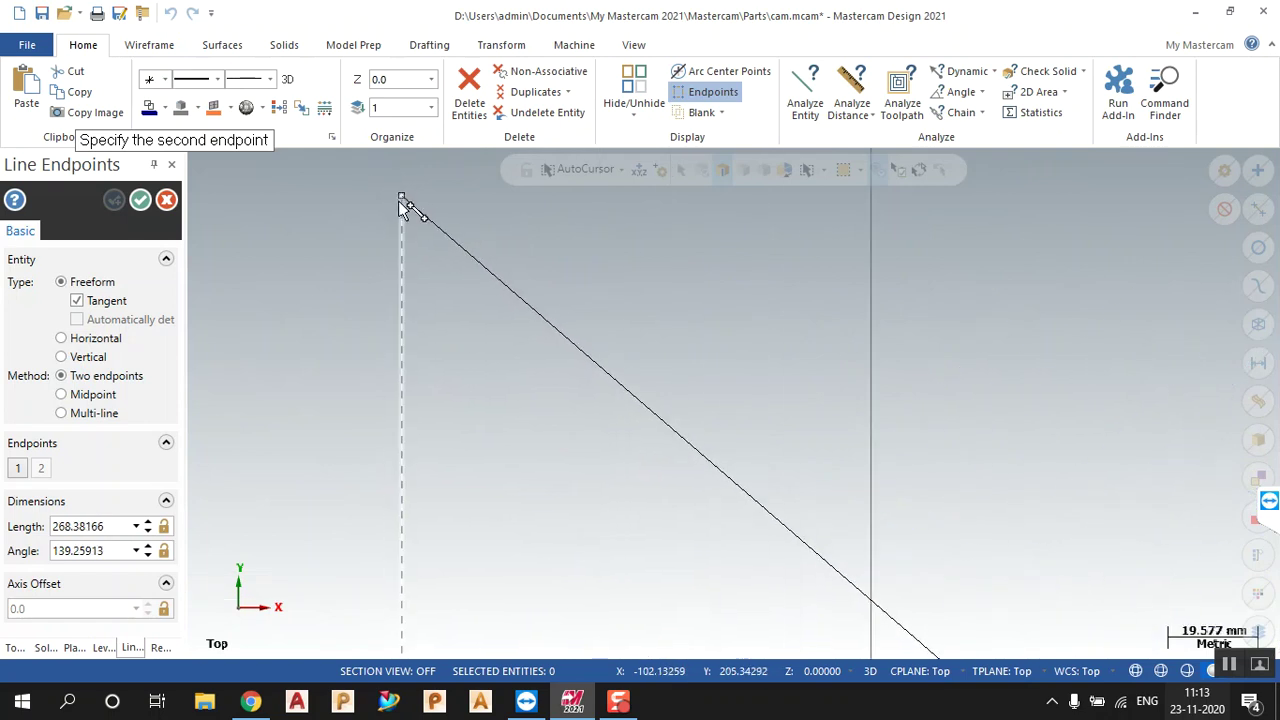
{"action": "scroll", "coordinate": [400, 200], "scroll_direction": "up", "scroll_amount": 12}
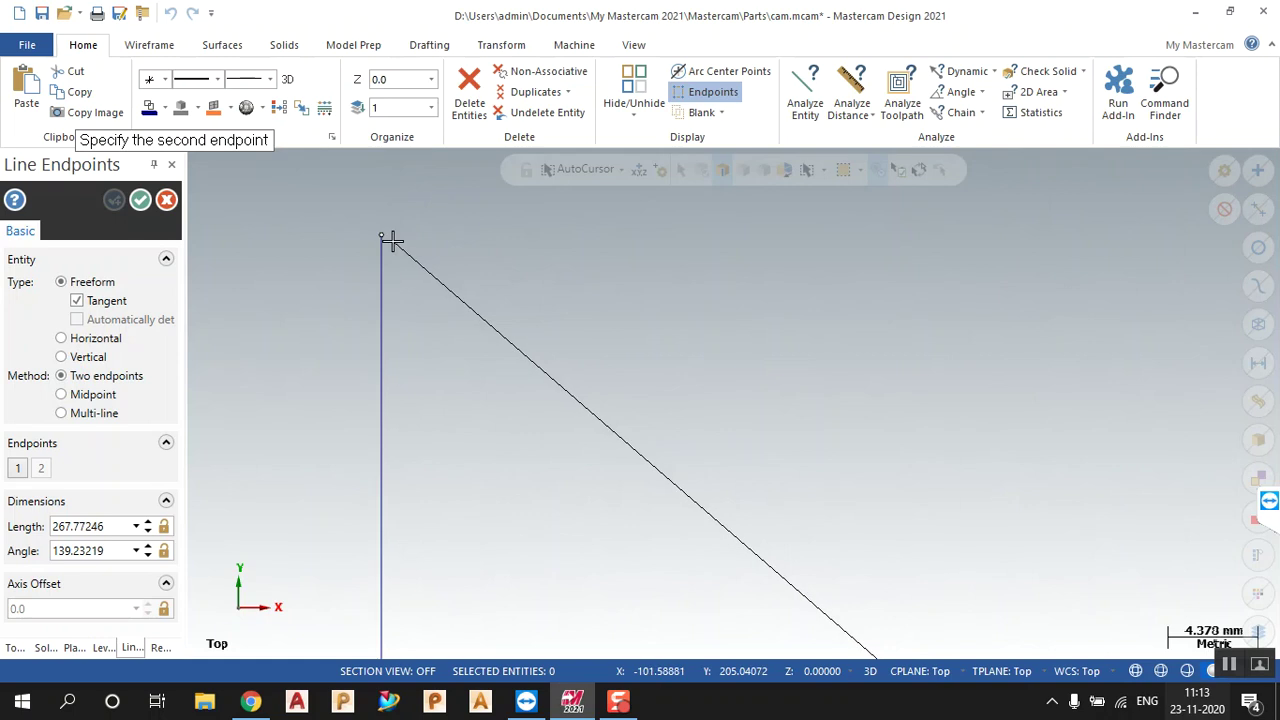
{"action": "left_click", "coordinate": [389, 243]}
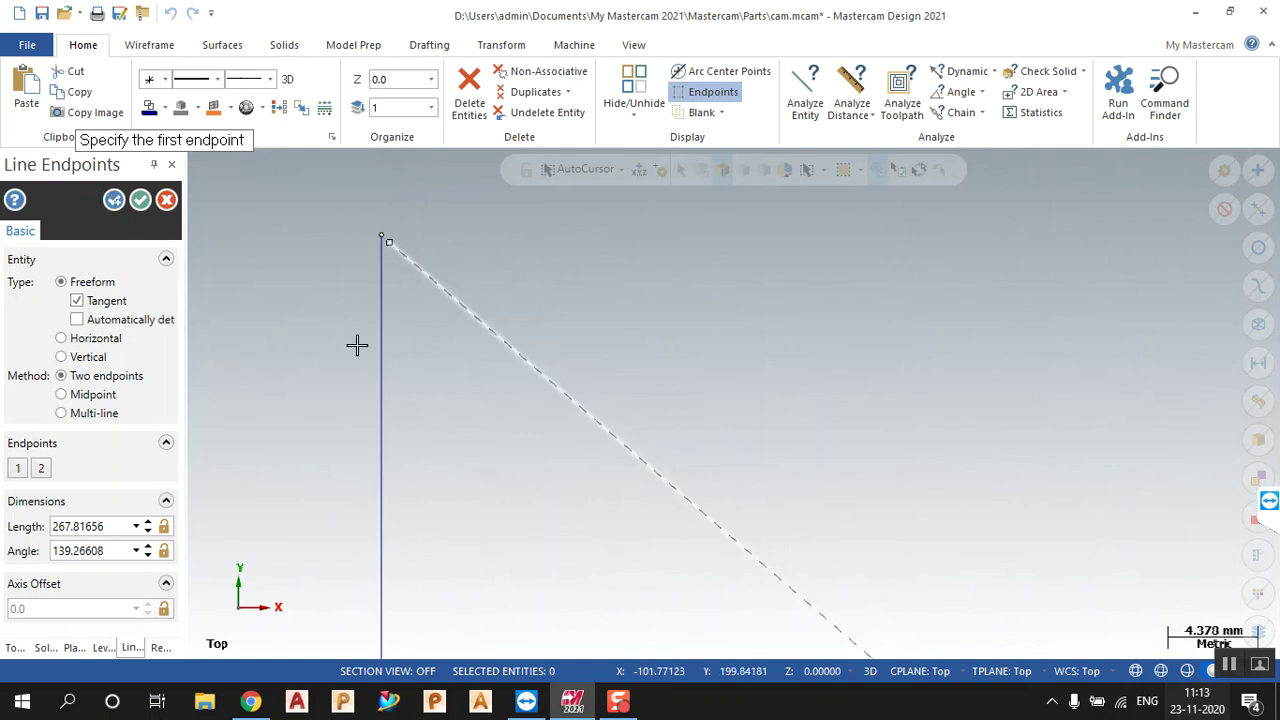
{"action": "left_click", "coordinate": [140, 199]}
{"action": "scroll", "coordinate": [560, 195], "scroll_direction": "down", "scroll_amount": 5}
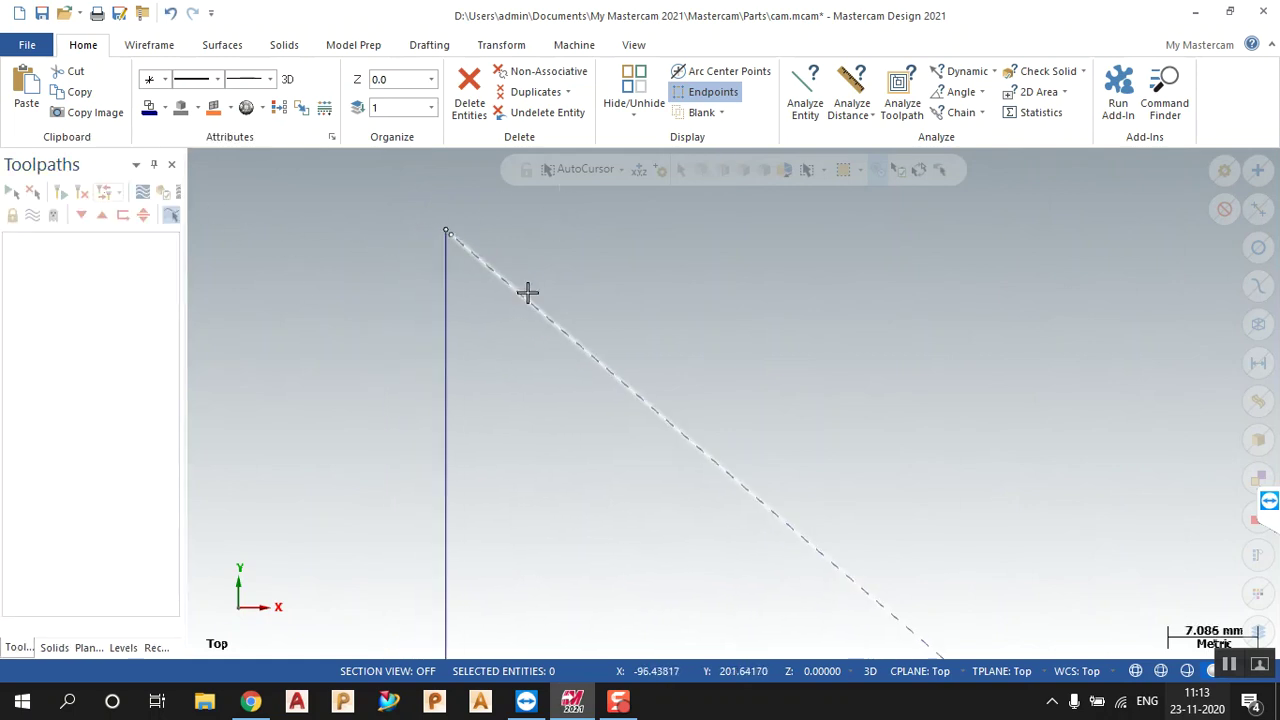
{"action": "scroll", "coordinate": [597, 250], "scroll_direction": "down", "scroll_amount": 5}
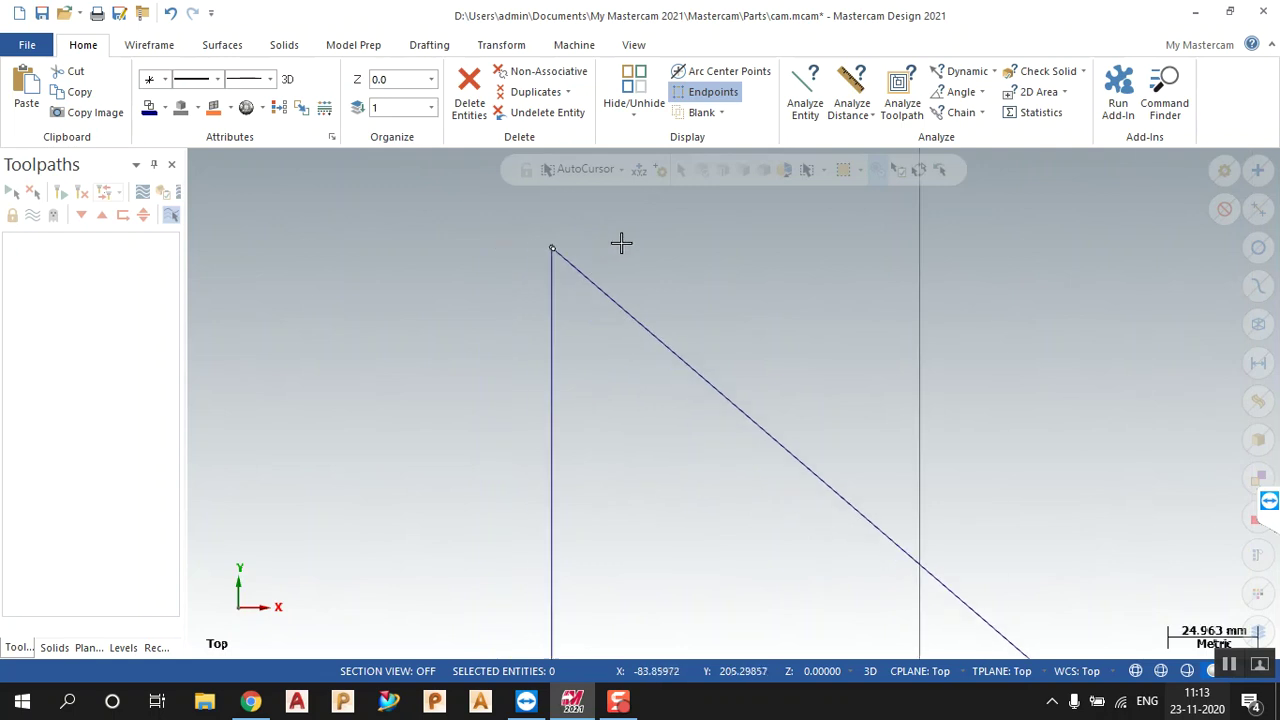
{"action": "scroll", "coordinate": [612, 252], "scroll_direction": "down", "scroll_amount": 3}
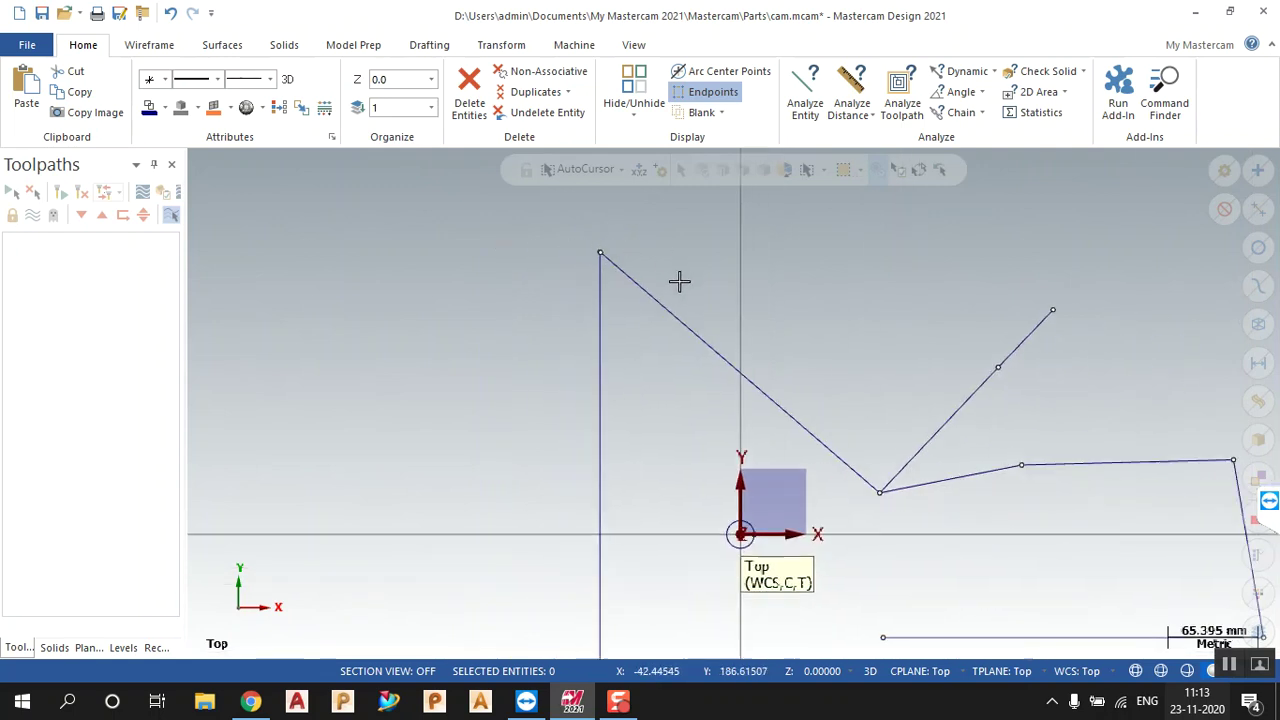
{"action": "scroll", "coordinate": [905, 437], "scroll_direction": "up", "scroll_amount": 1}
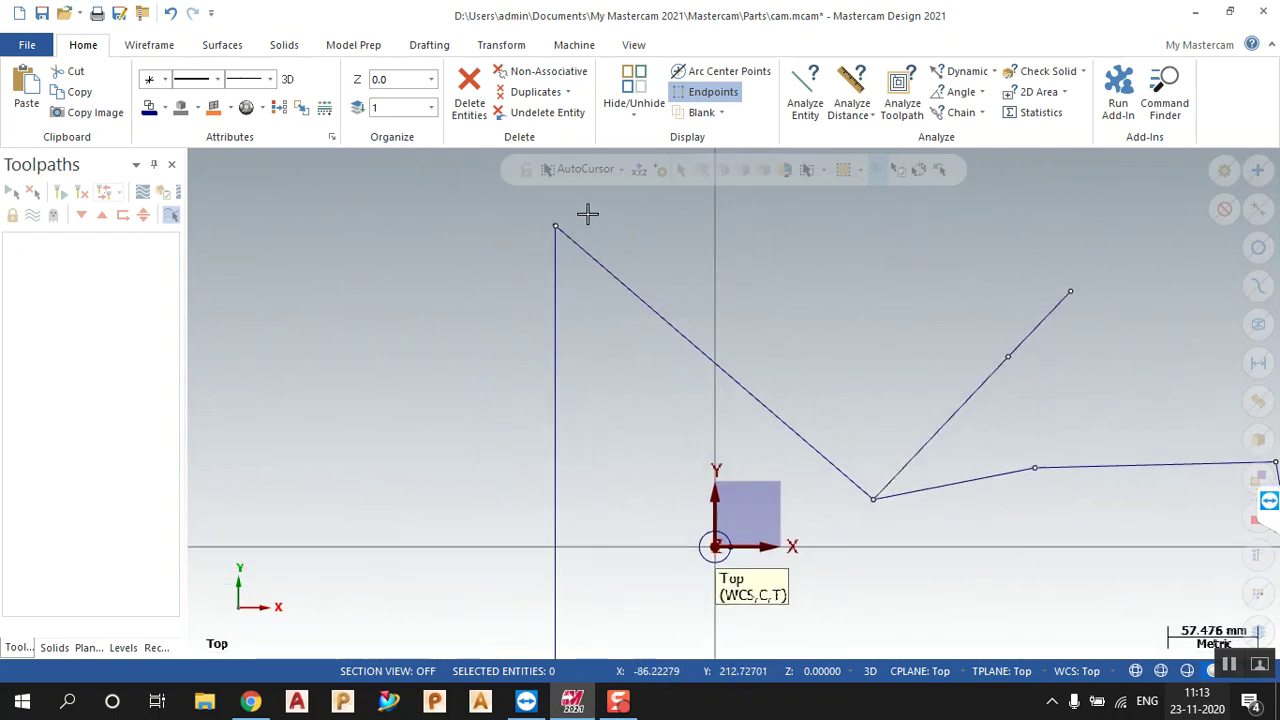
Step: Toggle the endpoint display off and back on, and examine the gap between the vertical line's upper end and the long slanted line
{"action": "left_click", "coordinate": [713, 91]}
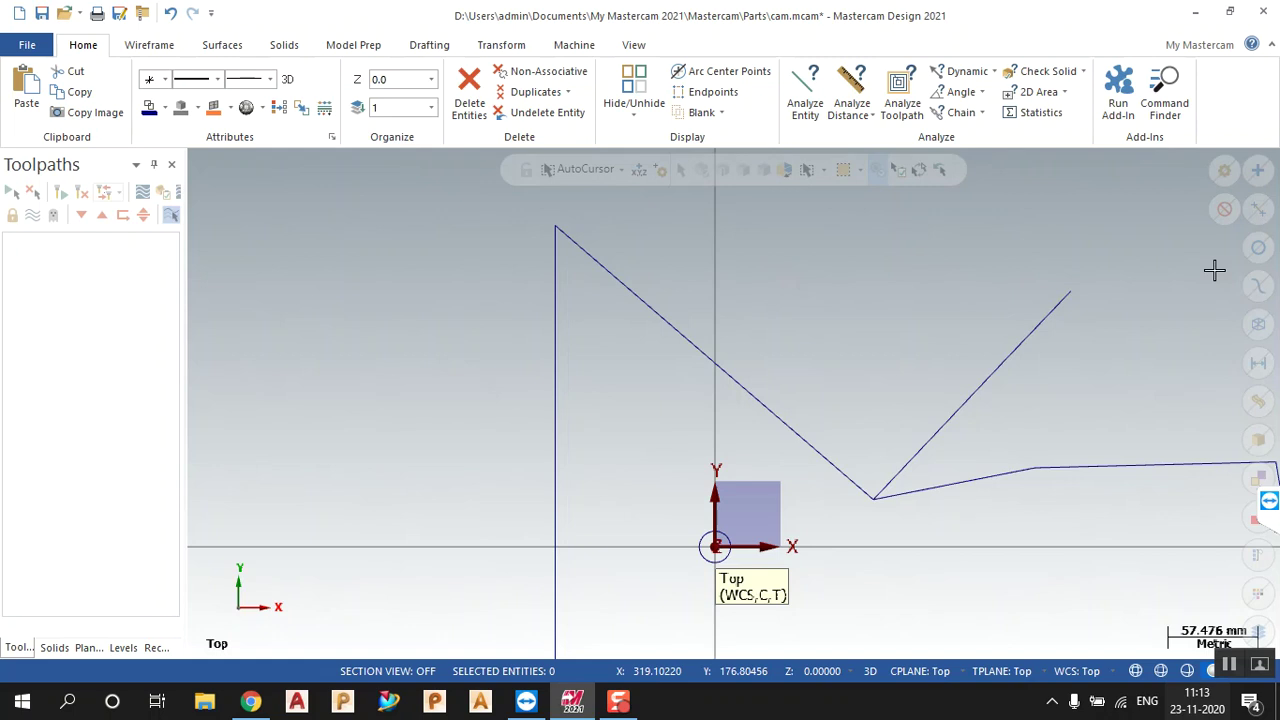
{"action": "left_click", "coordinate": [698, 95]}
{"action": "left_click", "coordinate": [704, 97]}
{"action": "left_click", "coordinate": [708, 96]}
{"action": "scroll", "coordinate": [530, 238], "scroll_direction": "up", "scroll_amount": 2}
{"action": "scroll", "coordinate": [570, 218], "scroll_direction": "up", "scroll_amount": 5}
{"action": "scroll", "coordinate": [600, 221], "scroll_direction": "up", "scroll_amount": 2}
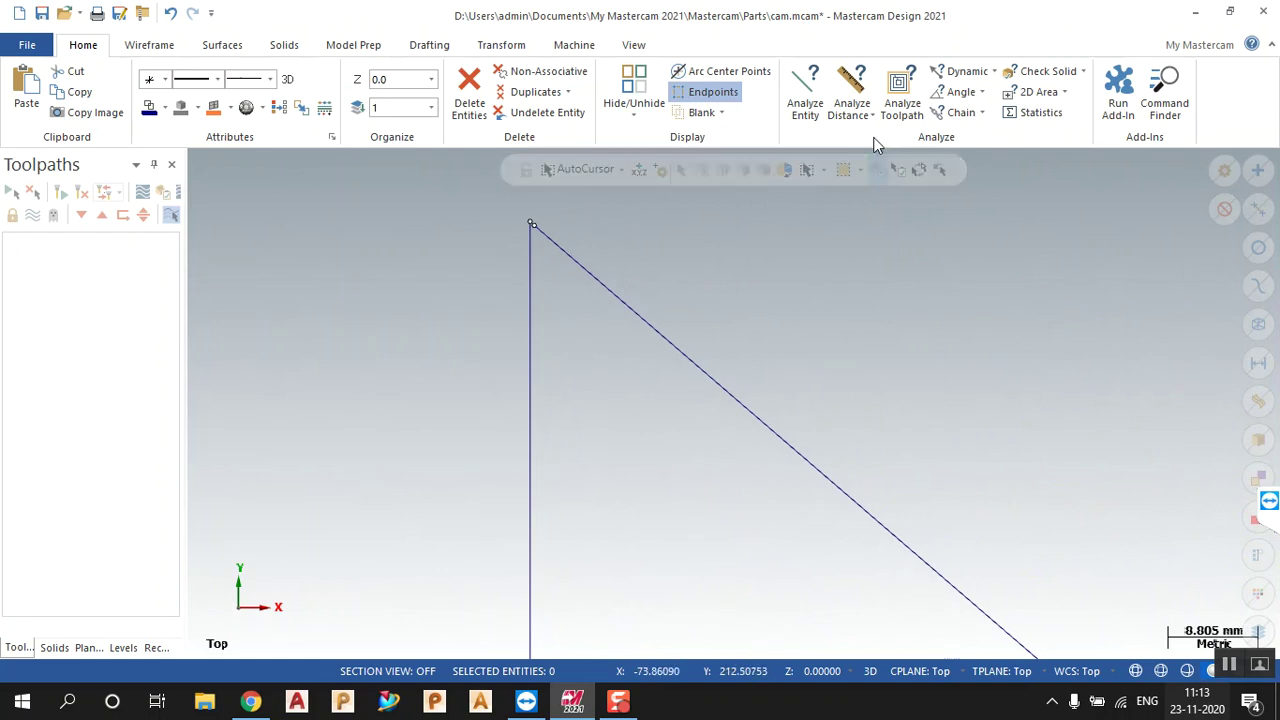
Step: Close the gap at the vertical line's upper end by trimming it and the long slanted line together with the Trim 2 entities method
{"action": "left_click", "coordinate": [152, 45]}
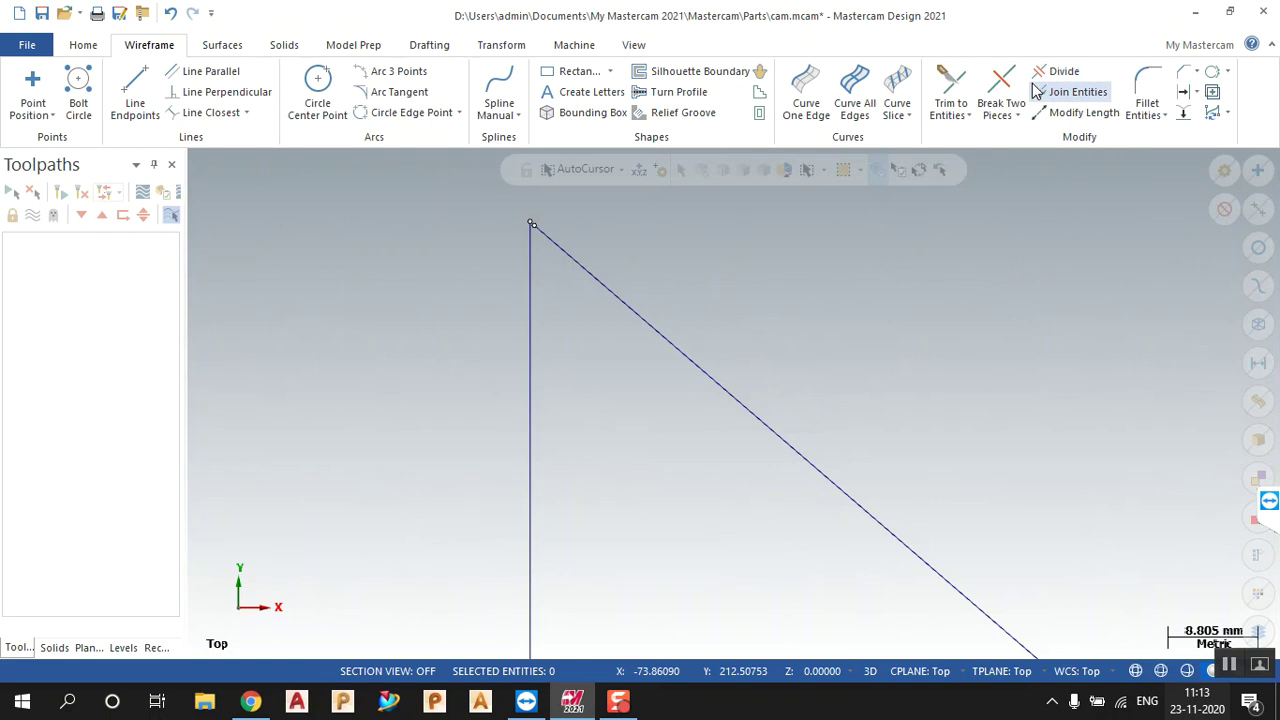
{"action": "left_click", "coordinate": [935, 88]}
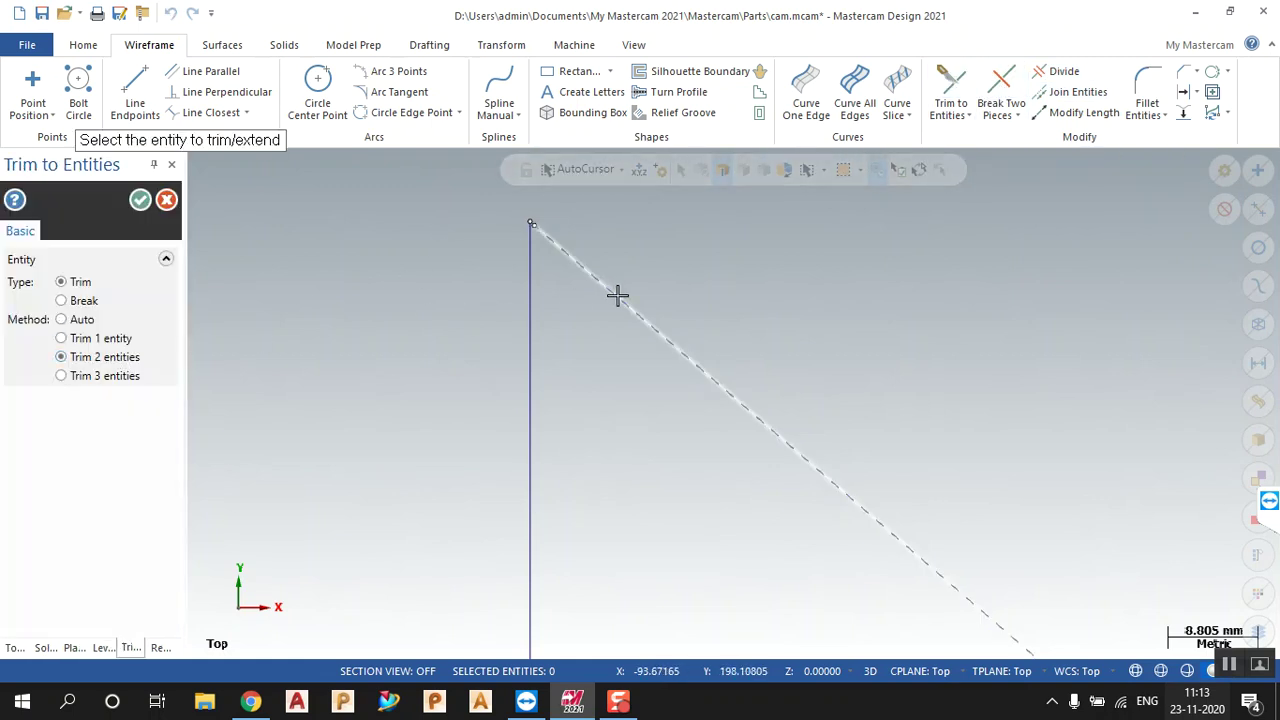
{"action": "left_click", "coordinate": [532, 336]}
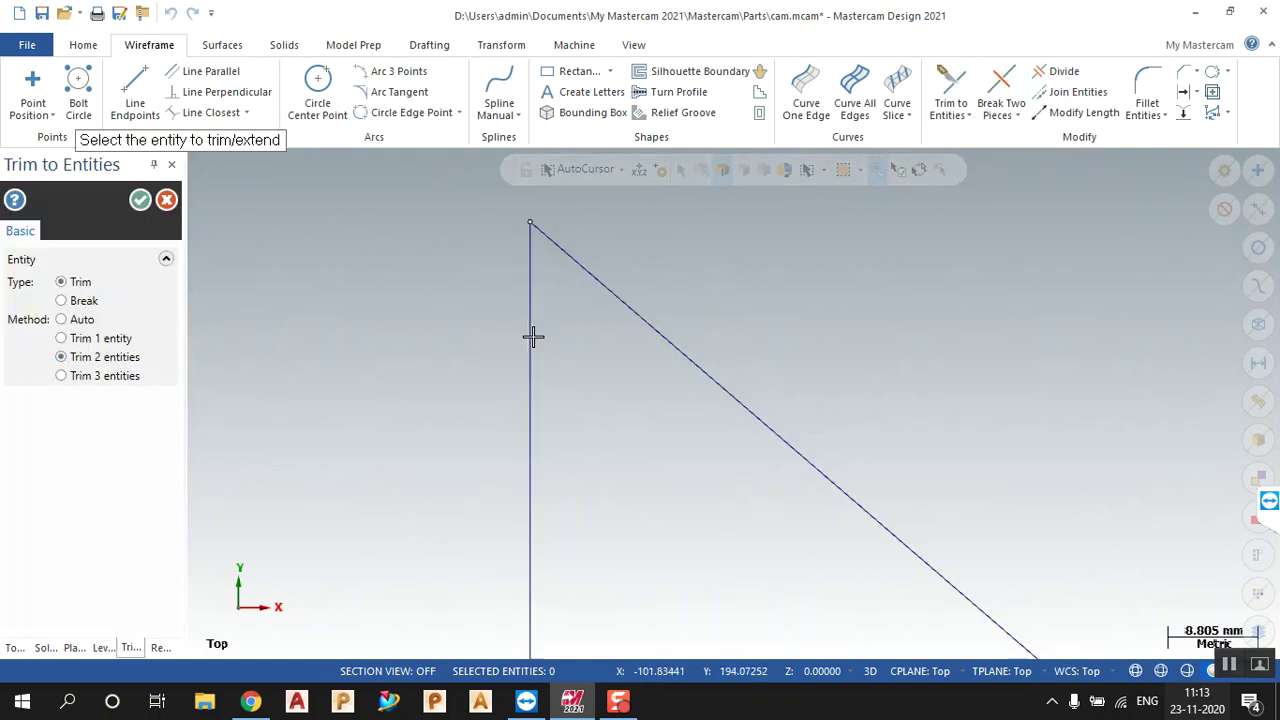
{"action": "left_click", "coordinate": [140, 200]}
{"action": "scroll", "coordinate": [403, 277], "scroll_direction": "down", "scroll_amount": 2}
{"action": "scroll", "coordinate": [458, 277], "scroll_direction": "down", "scroll_amount": 5}
{"action": "scroll", "coordinate": [702, 333], "scroll_direction": "down", "scroll_amount": 5}
{"action": "scroll", "coordinate": [1095, 499], "scroll_direction": "up", "scroll_amount": 1}
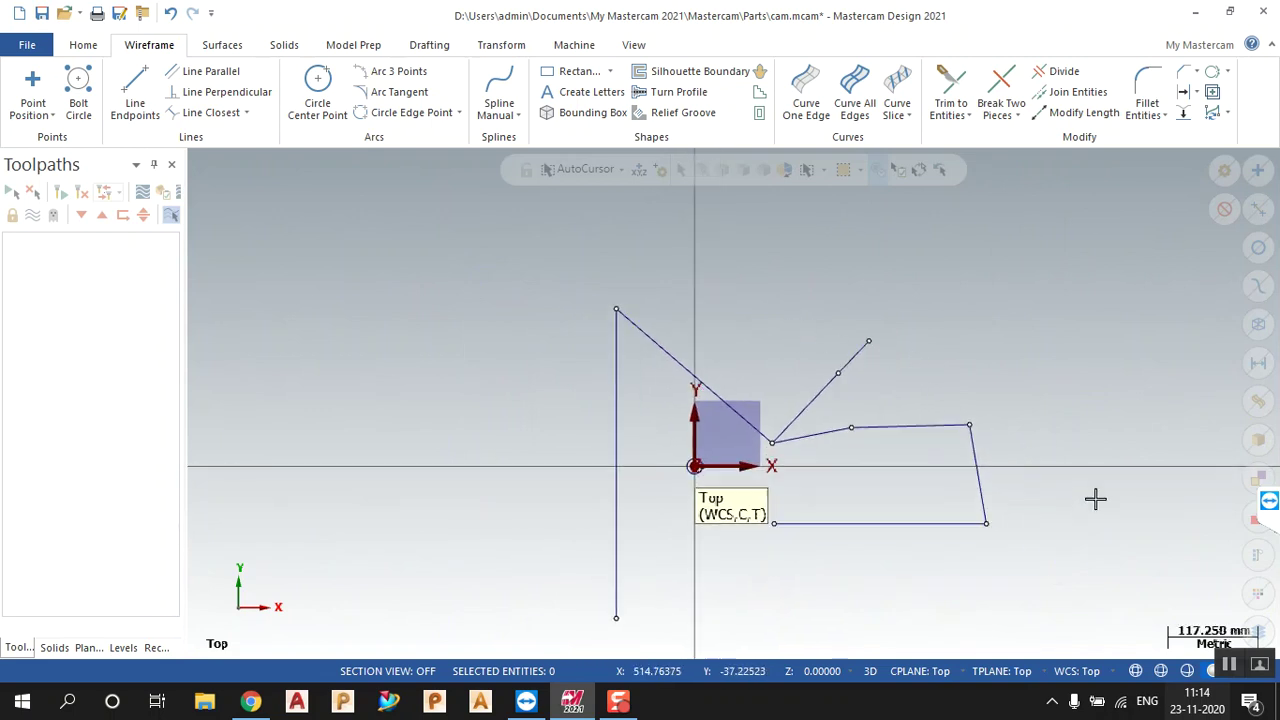
{"action": "scroll", "coordinate": [1095, 499], "scroll_direction": "up", "scroll_amount": 2}
Step: Draw a three-point arc in the empty area left of the vertical line and turn on the display of arc center points
{"action": "left_click", "coordinate": [83, 44]}
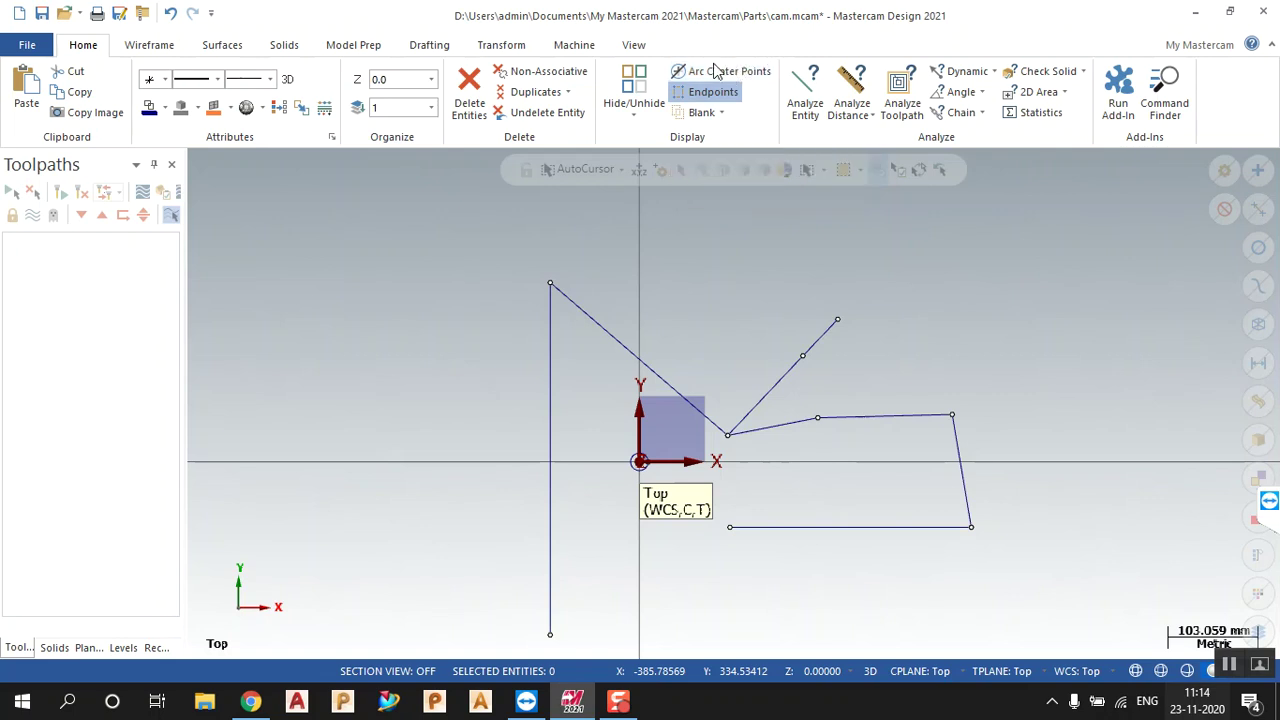
{"action": "left_click", "coordinate": [138, 47]}
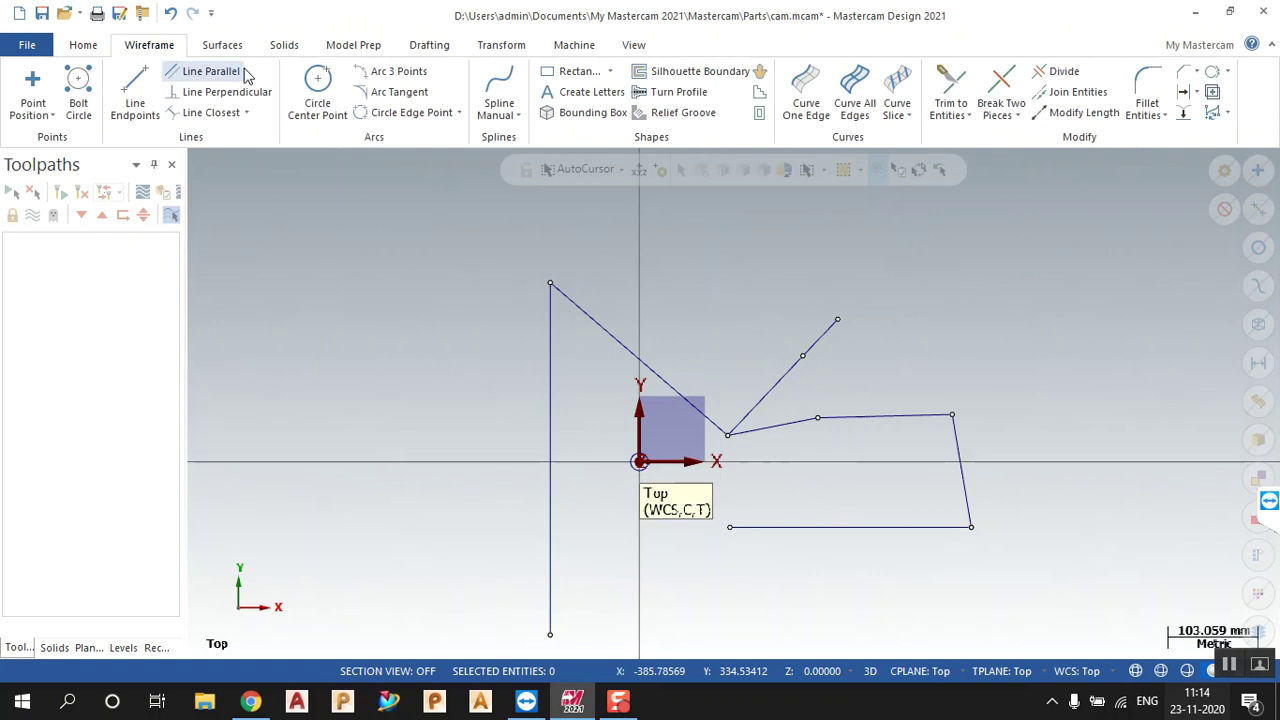
{"action": "left_click", "coordinate": [304, 373]}
{"action": "left_click", "coordinate": [449, 291]}
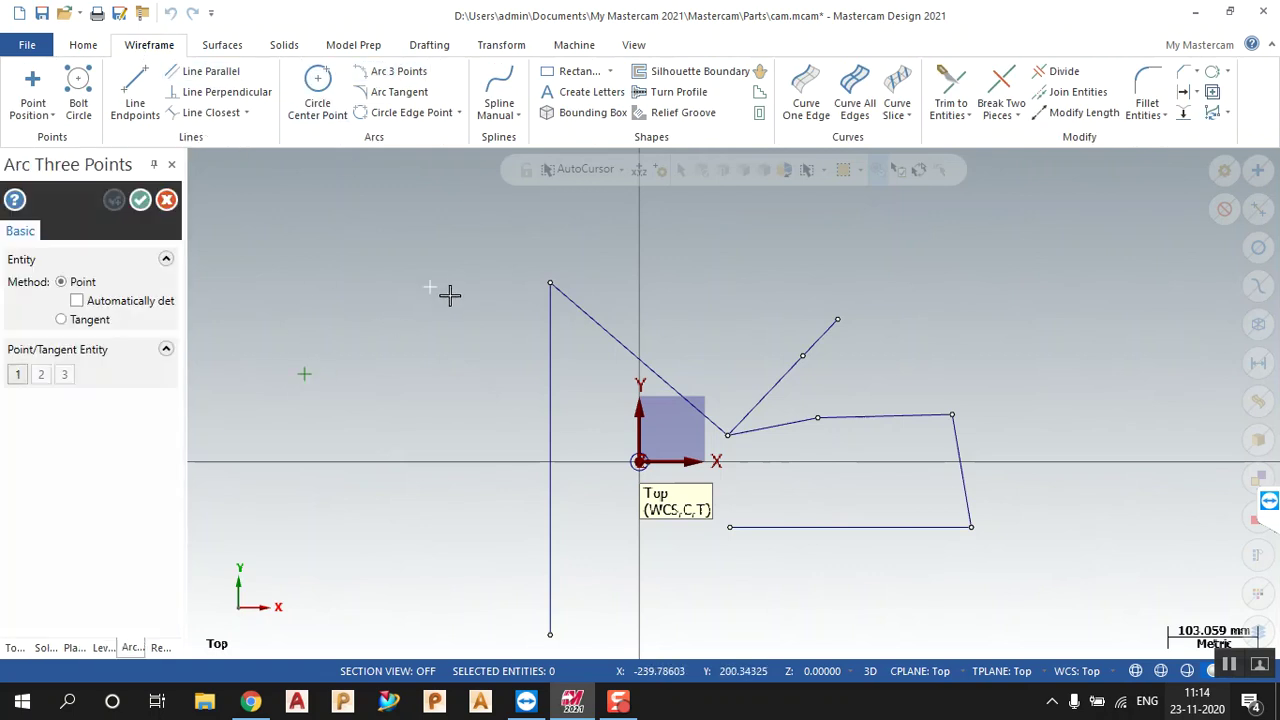
{"action": "left_click", "coordinate": [507, 307]}
{"action": "left_click", "coordinate": [140, 200]}
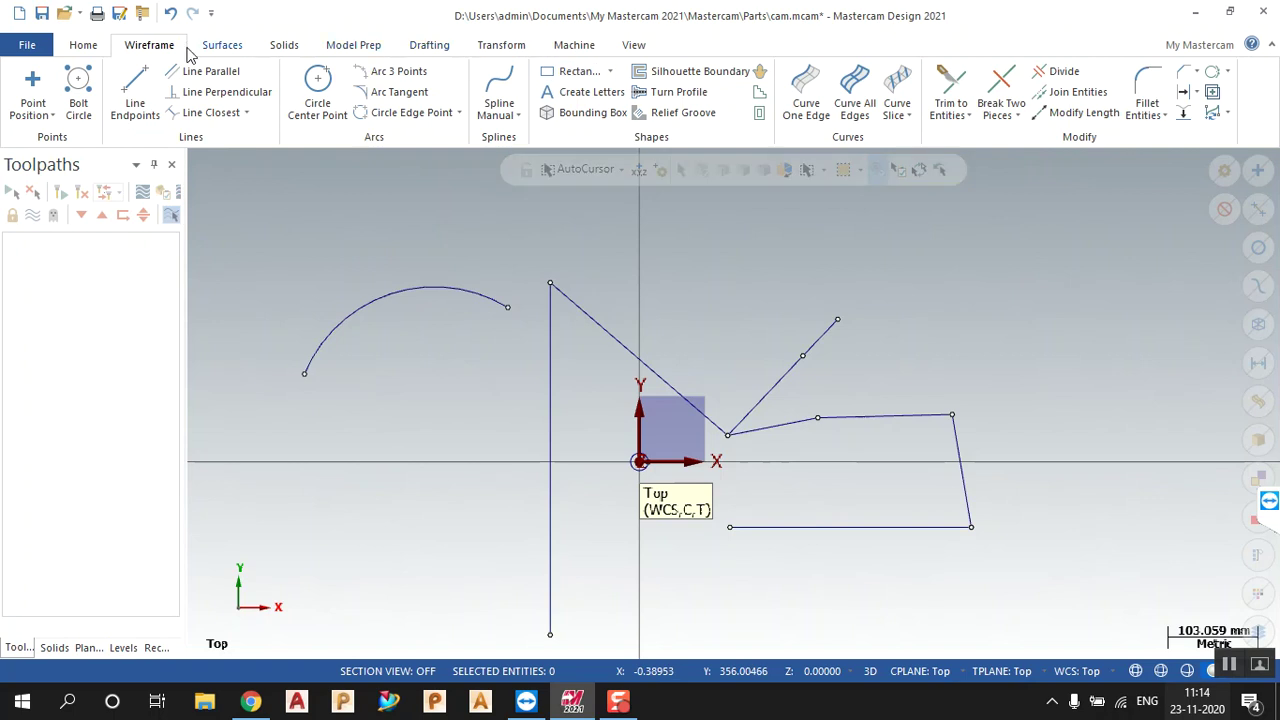
{"action": "left_click", "coordinate": [92, 46]}
{"action": "left_click", "coordinate": [695, 72]}
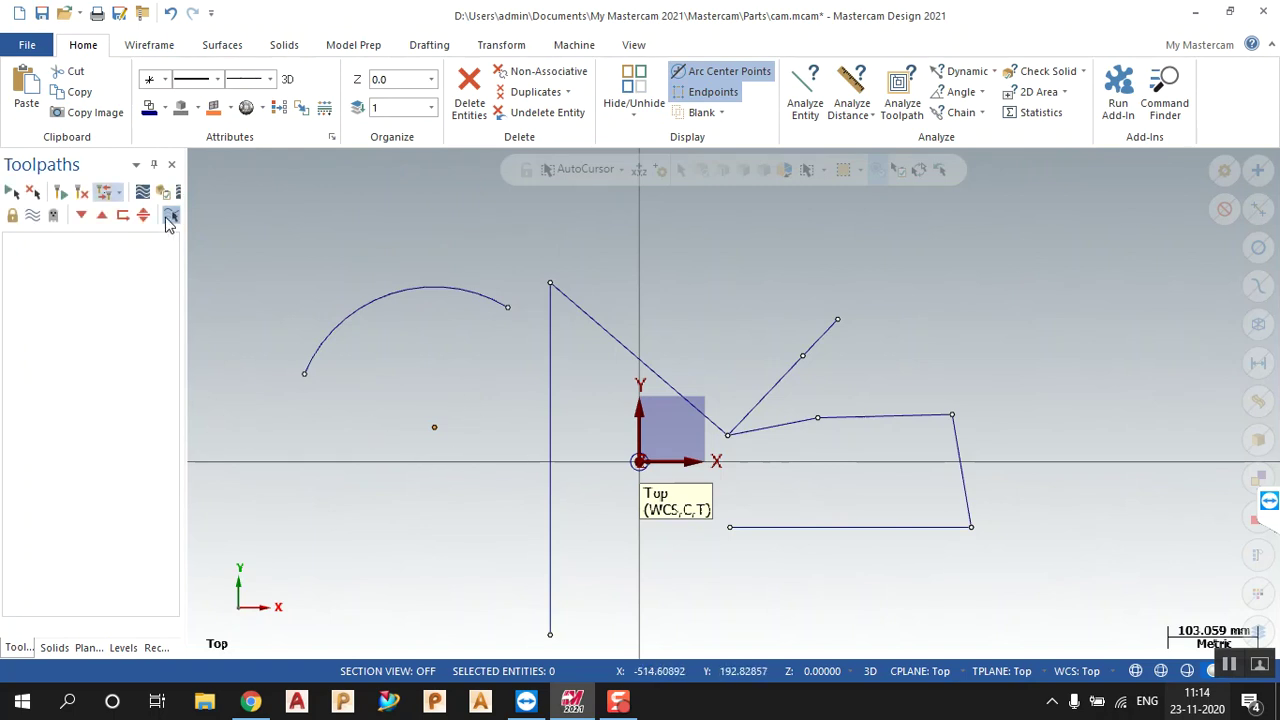
Step: Draw three center-point circles: one about 53 mm in radius above the angled lines, and two at far right, the lower about 86 mm in radius
{"action": "left_click", "coordinate": [149, 45]}
{"action": "left_click", "coordinate": [317, 86]}
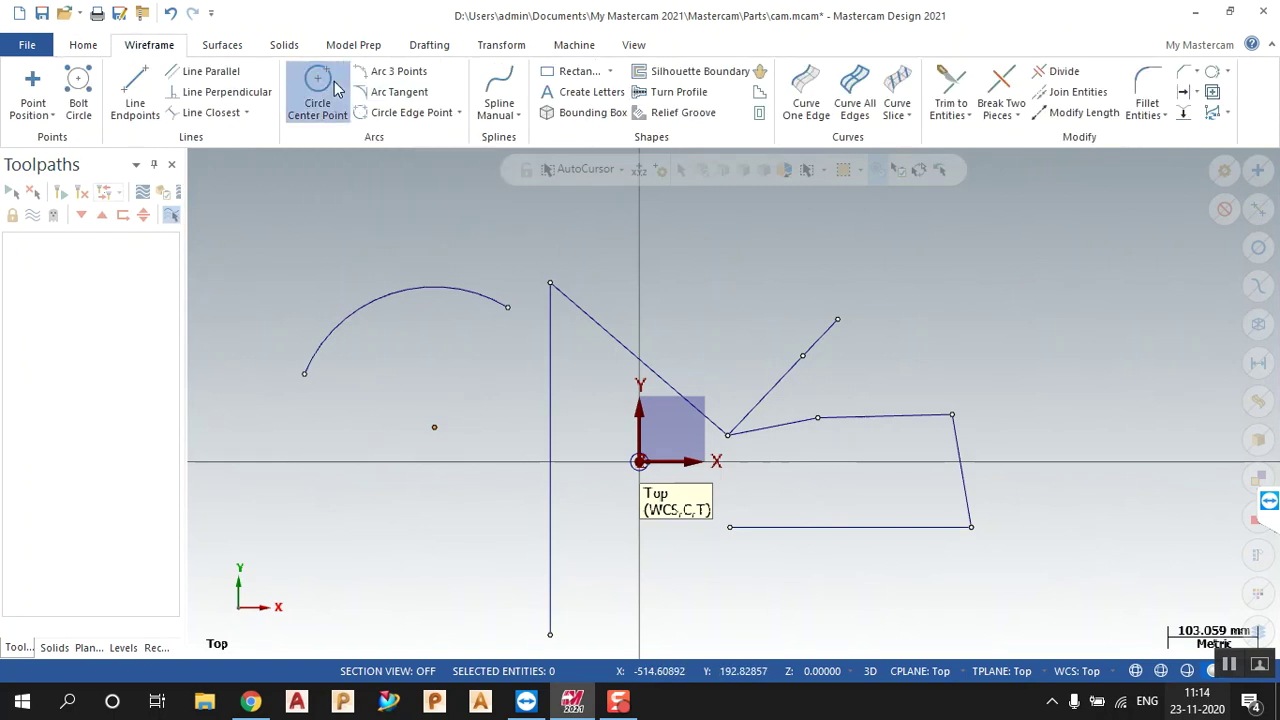
{"action": "left_click", "coordinate": [782, 233]}
{"action": "left_click", "coordinate": [790, 276]}
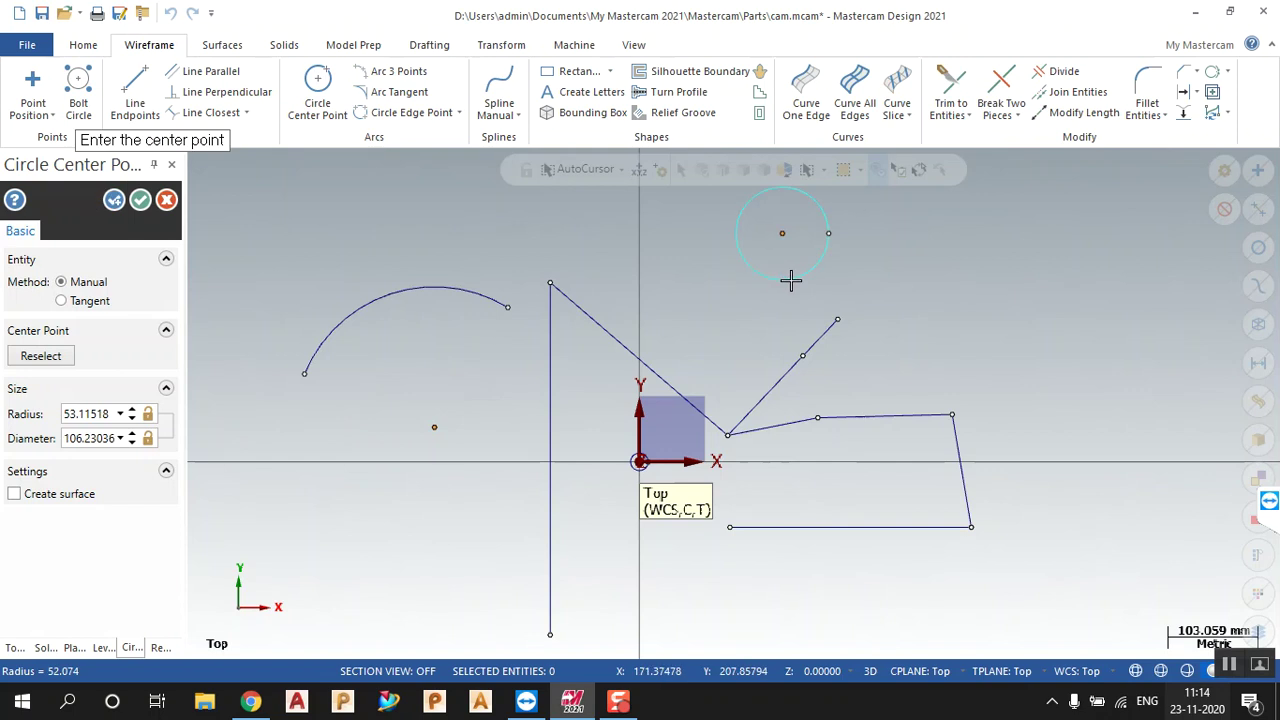
{"action": "left_click", "coordinate": [1053, 322]}
{"action": "left_click", "coordinate": [1074, 376]}
{"action": "left_click", "coordinate": [1098, 448]}
{"action": "left_click", "coordinate": [1128, 517]}
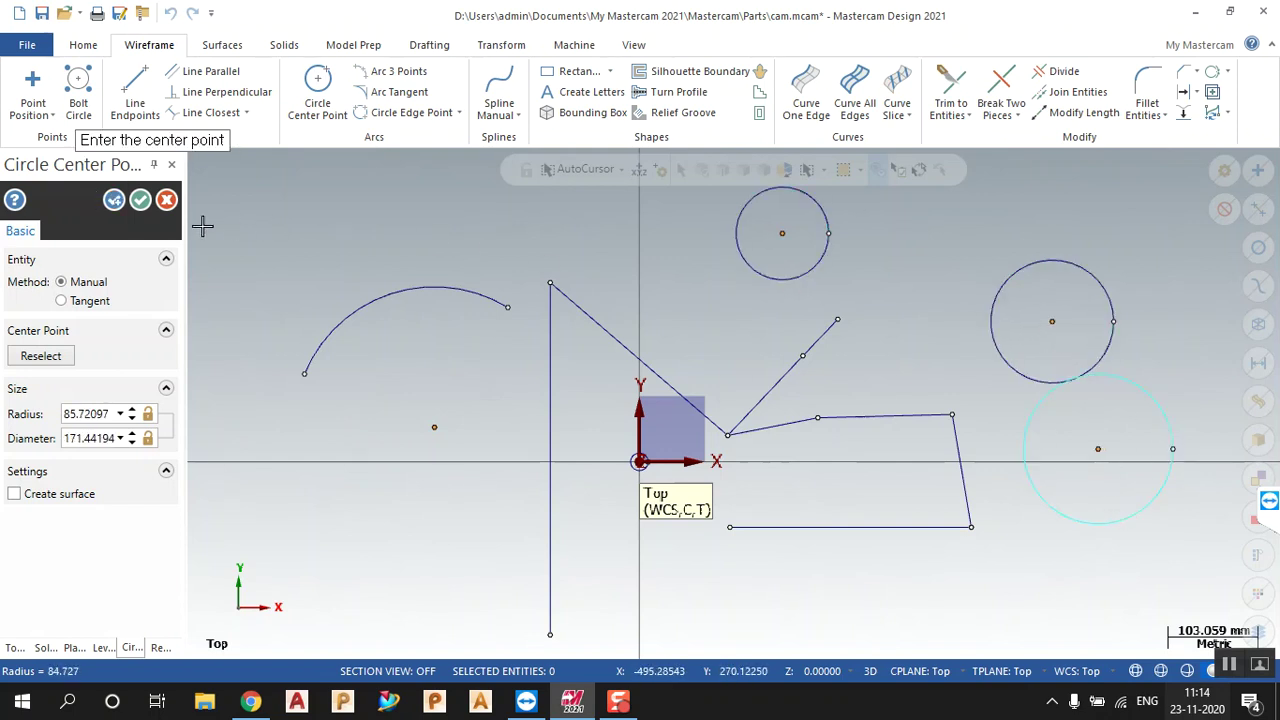
{"action": "left_click", "coordinate": [138, 196]}
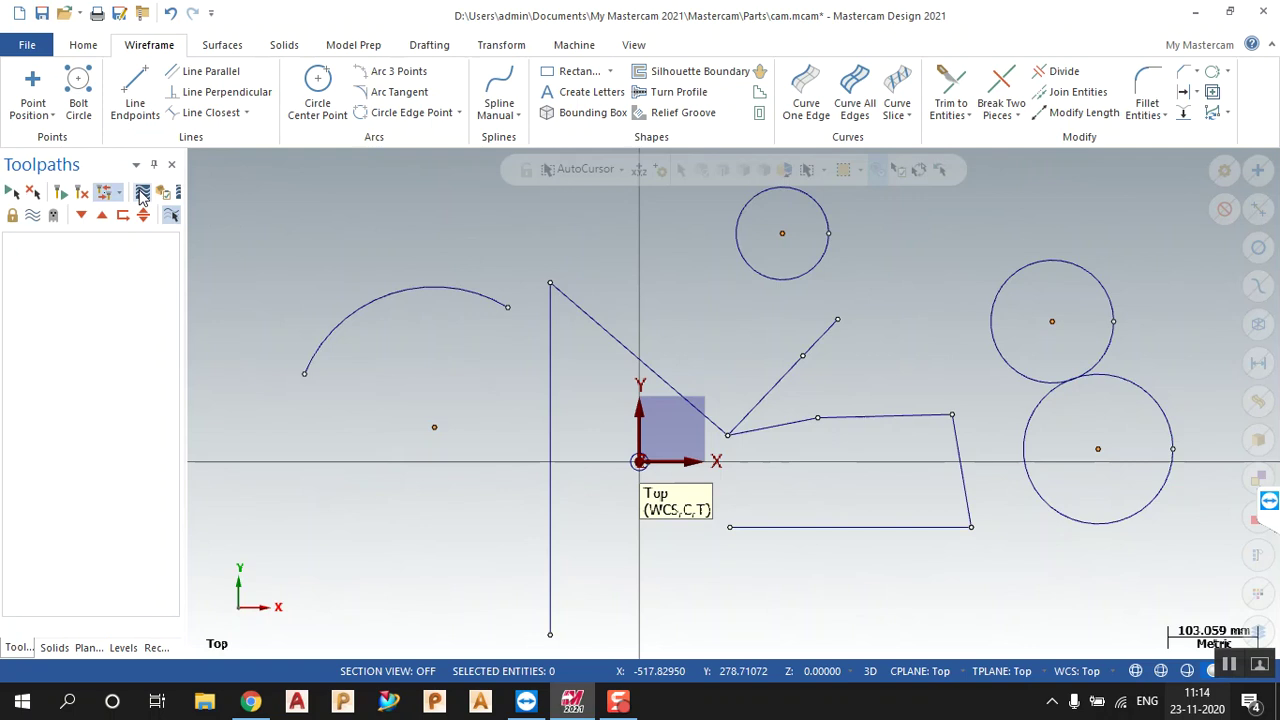
Step: Turn off the display of both endpoints and arc center points in the drawing
{"action": "left_click", "coordinate": [86, 46]}
{"action": "left_click", "coordinate": [712, 90]}
{"action": "left_click", "coordinate": [699, 94]}
{"action": "left_click", "coordinate": [688, 99]}
{"action": "left_click", "coordinate": [688, 92]}
{"action": "left_click", "coordinate": [690, 72]}
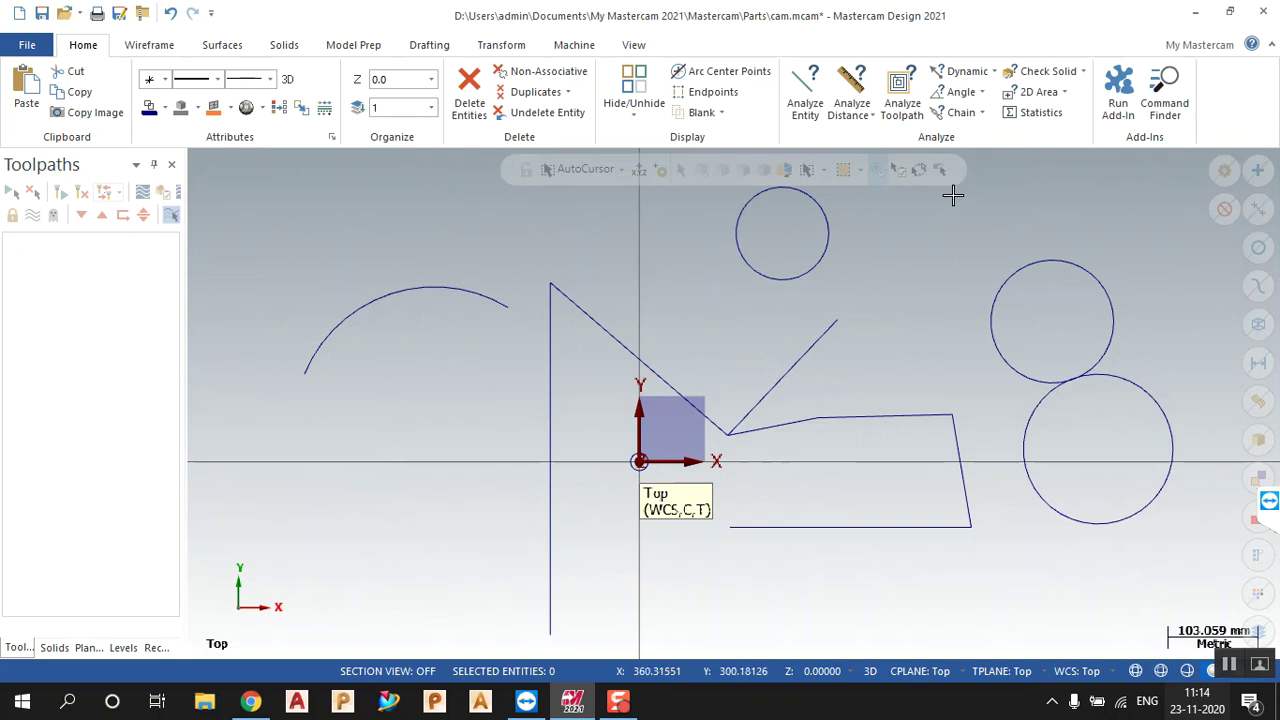
Step: Blank the small circle above the angled lines
{"action": "left_click", "coordinate": [698, 112]}
{"action": "left_click", "coordinate": [775, 278]}
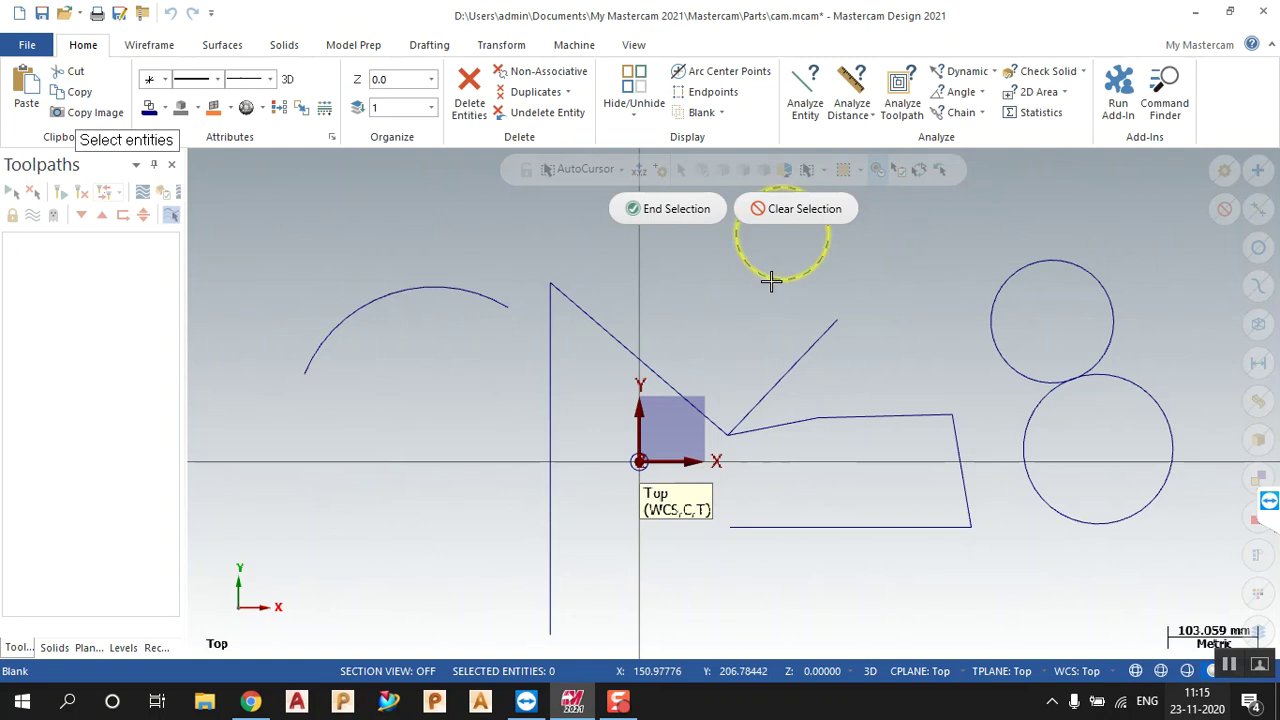
{"action": "left_click", "coordinate": [671, 212]}
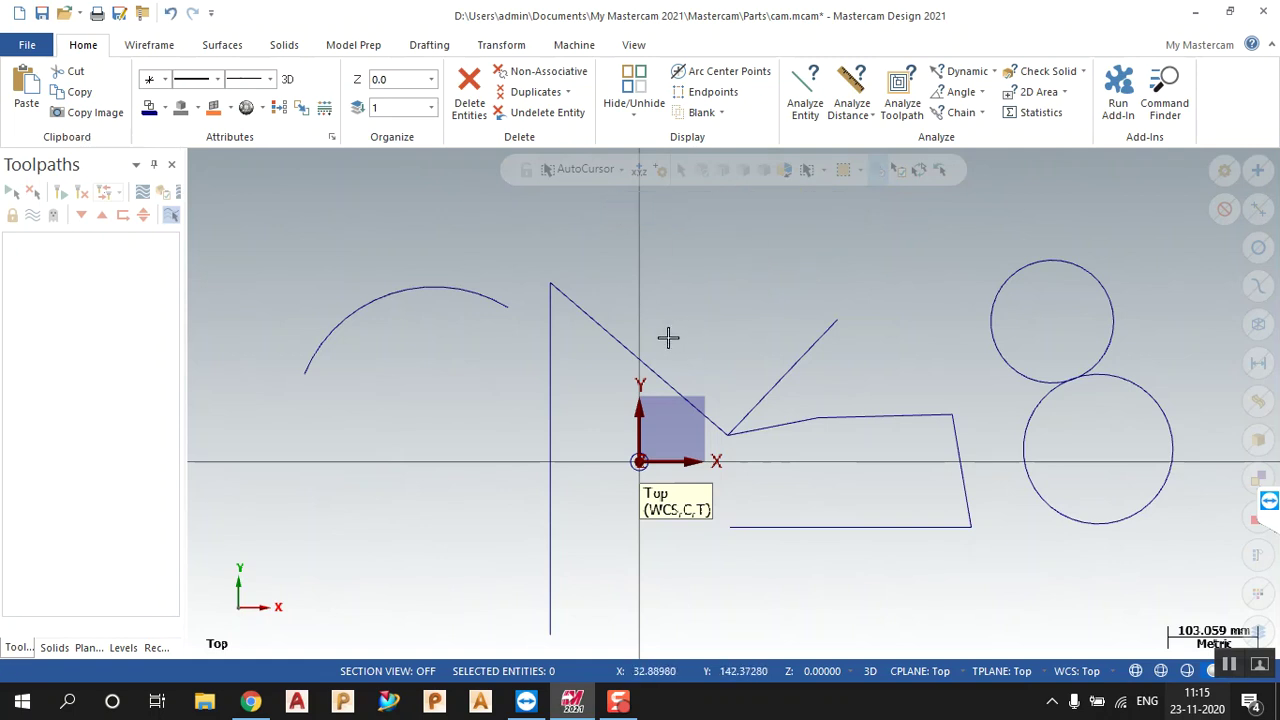
Step: Unblank the small circle above the angled lines
{"action": "left_click", "coordinate": [720, 112]}
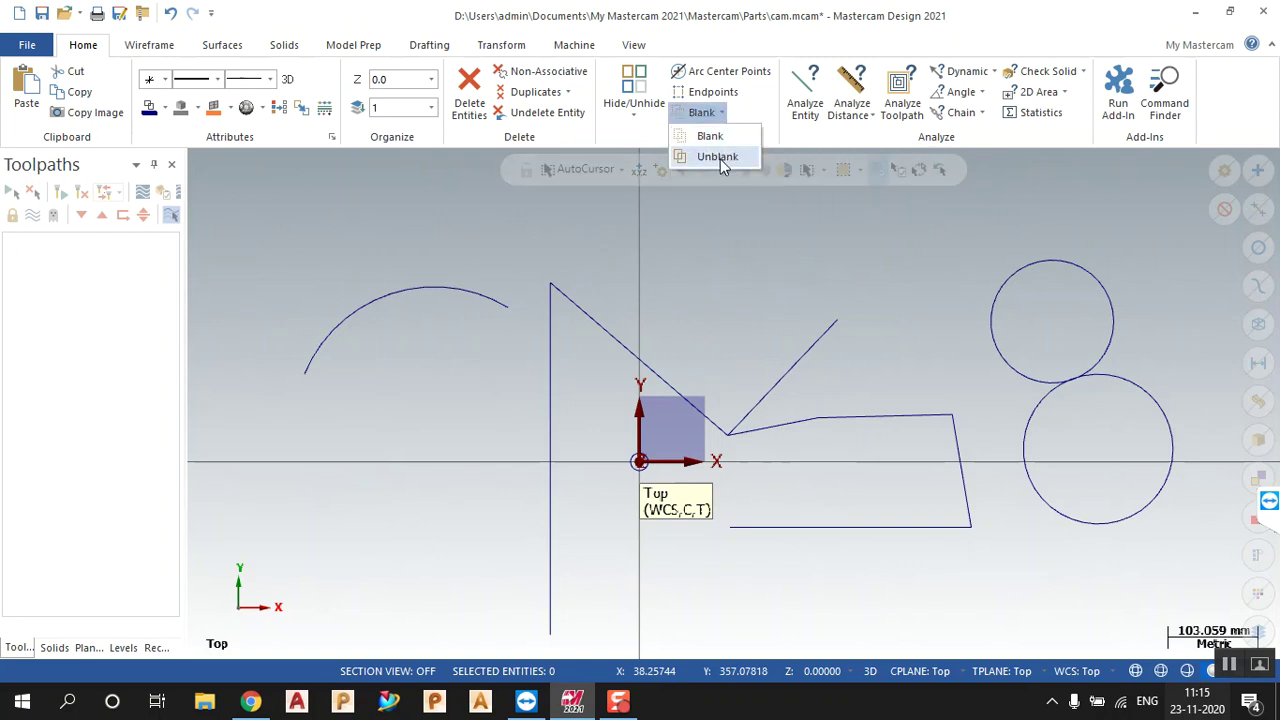
{"action": "left_click", "coordinate": [720, 157]}
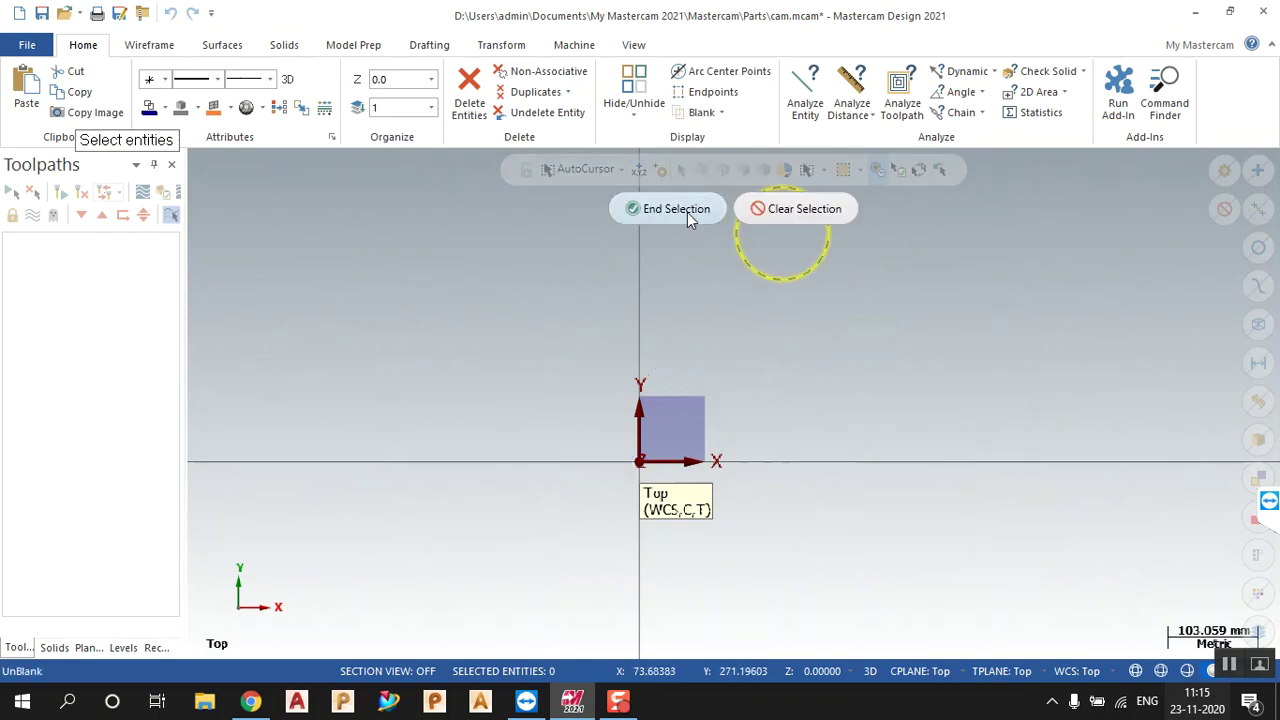
{"action": "left_click", "coordinate": [687, 210]}
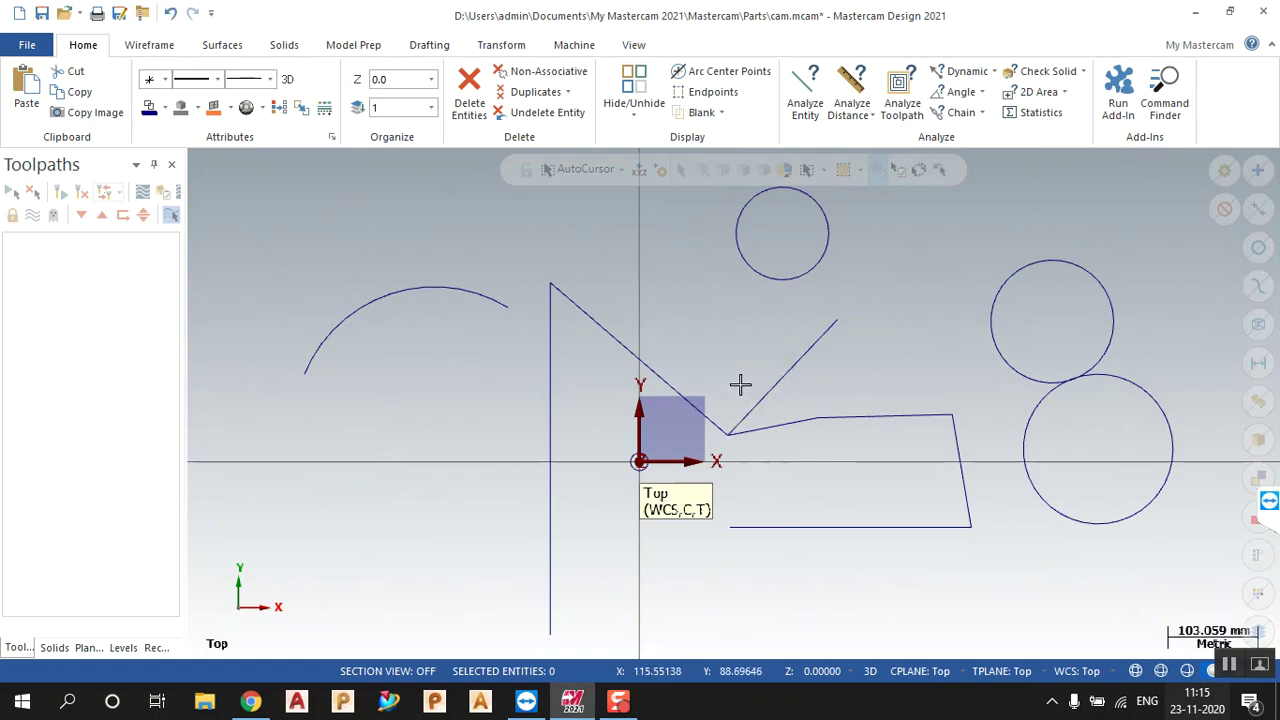
Step: Hide everything except the small circle above the angled lines and the upper of the two circles at far right
{"action": "left_click", "coordinate": [749, 266]}
{"action": "left_click", "coordinate": [1005, 330]}
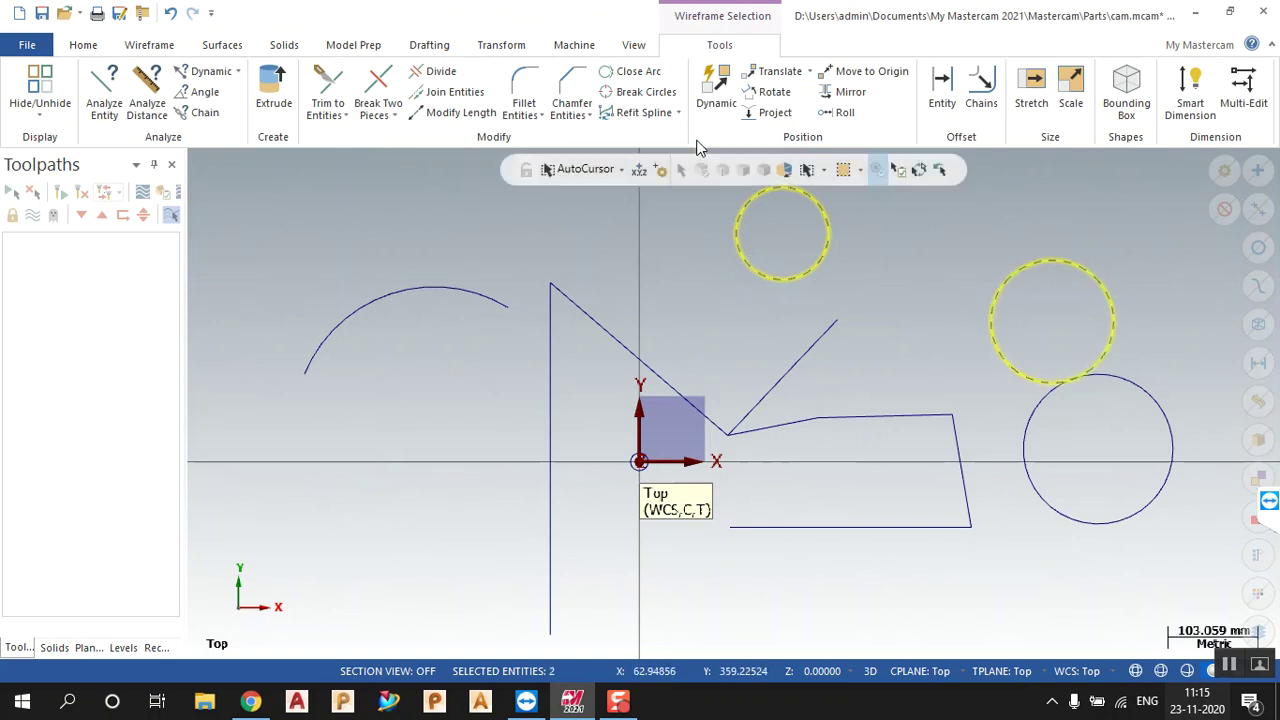
{"action": "left_click", "coordinate": [75, 45]}
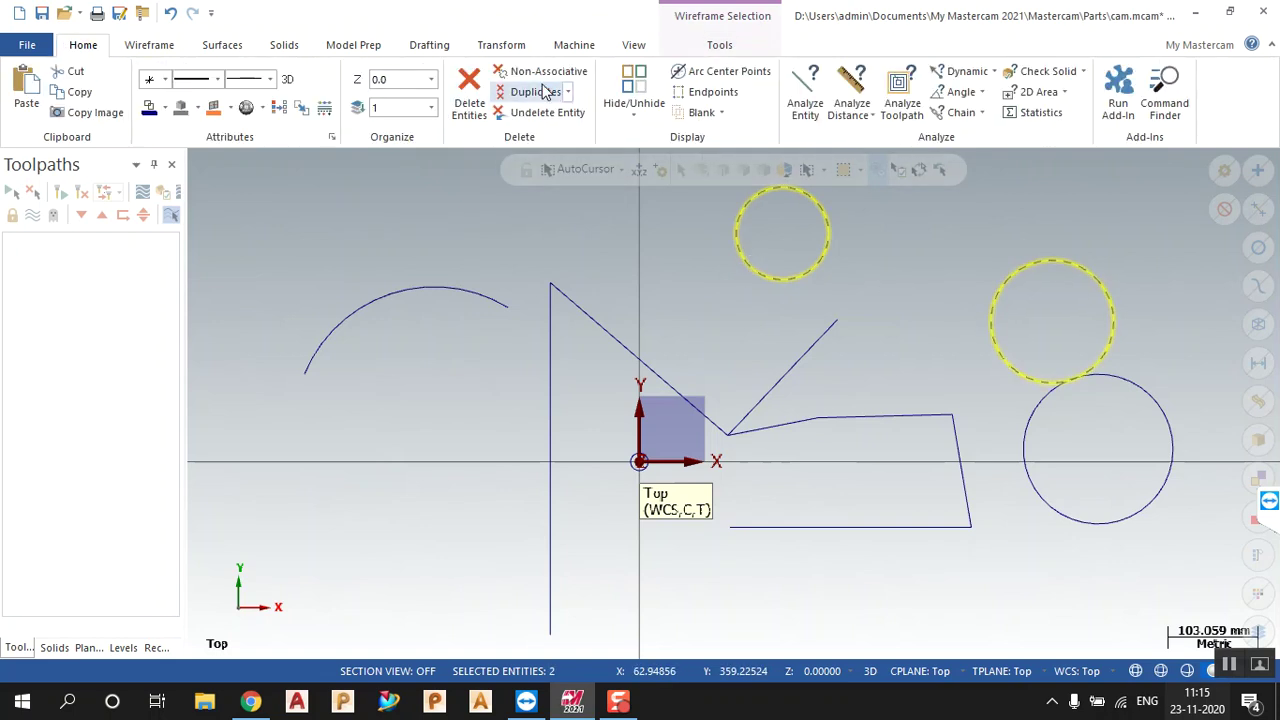
{"action": "left_click", "coordinate": [626, 92]}
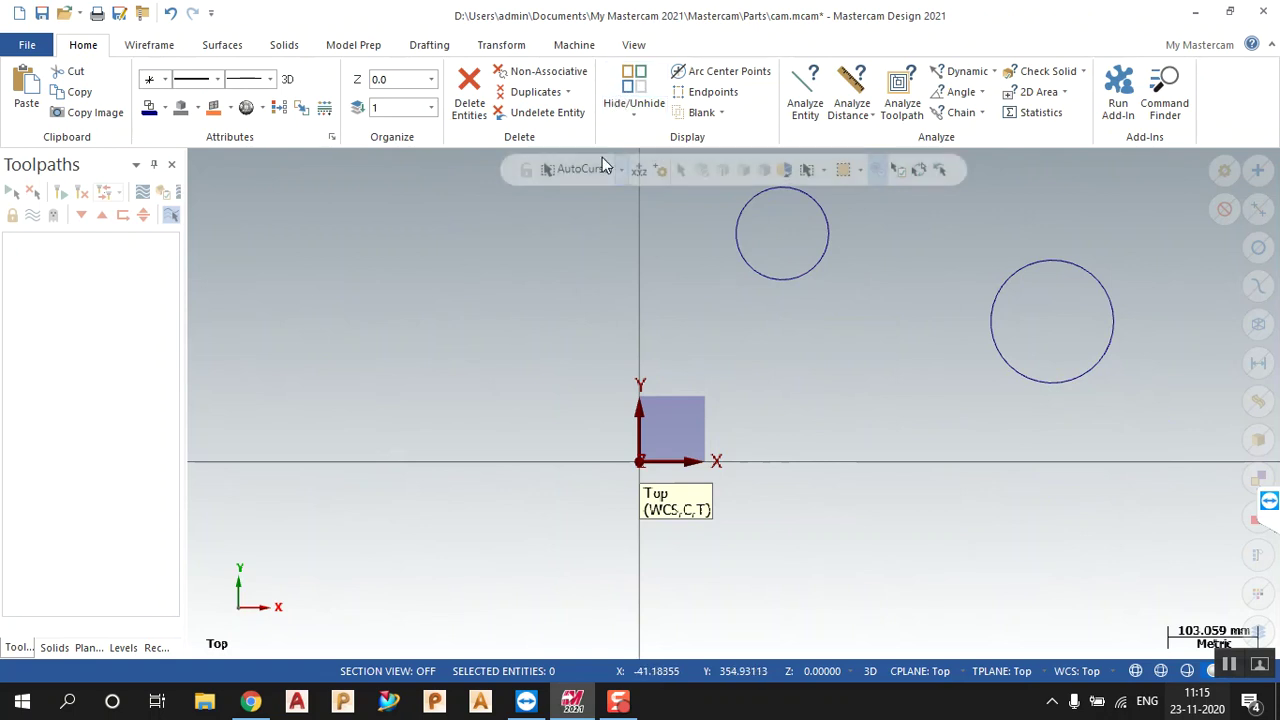
Step: Unhide the slanted and angled lines, the closed-side lines and the lower right circle with Unhide Some, leaving the arc and vertical line hidden
{"action": "left_click", "coordinate": [632, 124]}
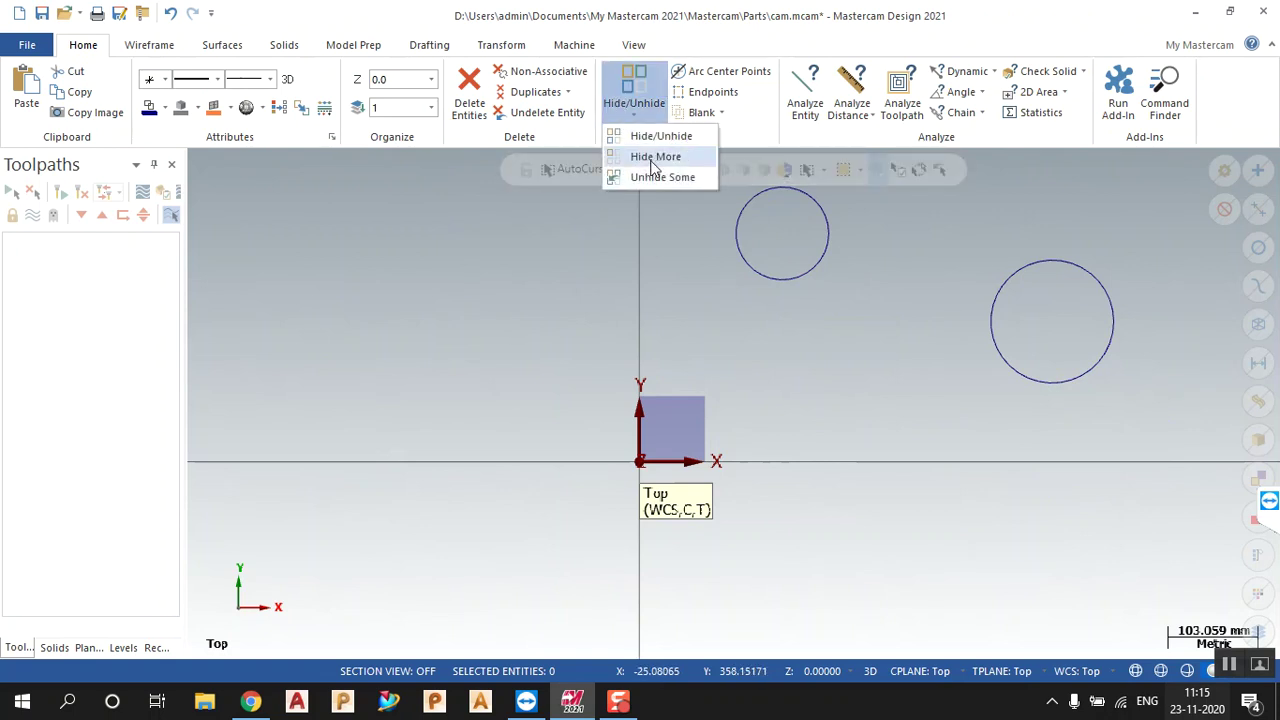
{"action": "left_click", "coordinate": [654, 175]}
{"action": "left_click_drag", "start_coordinate": [1174, 577], "coordinate": [382, 252]}
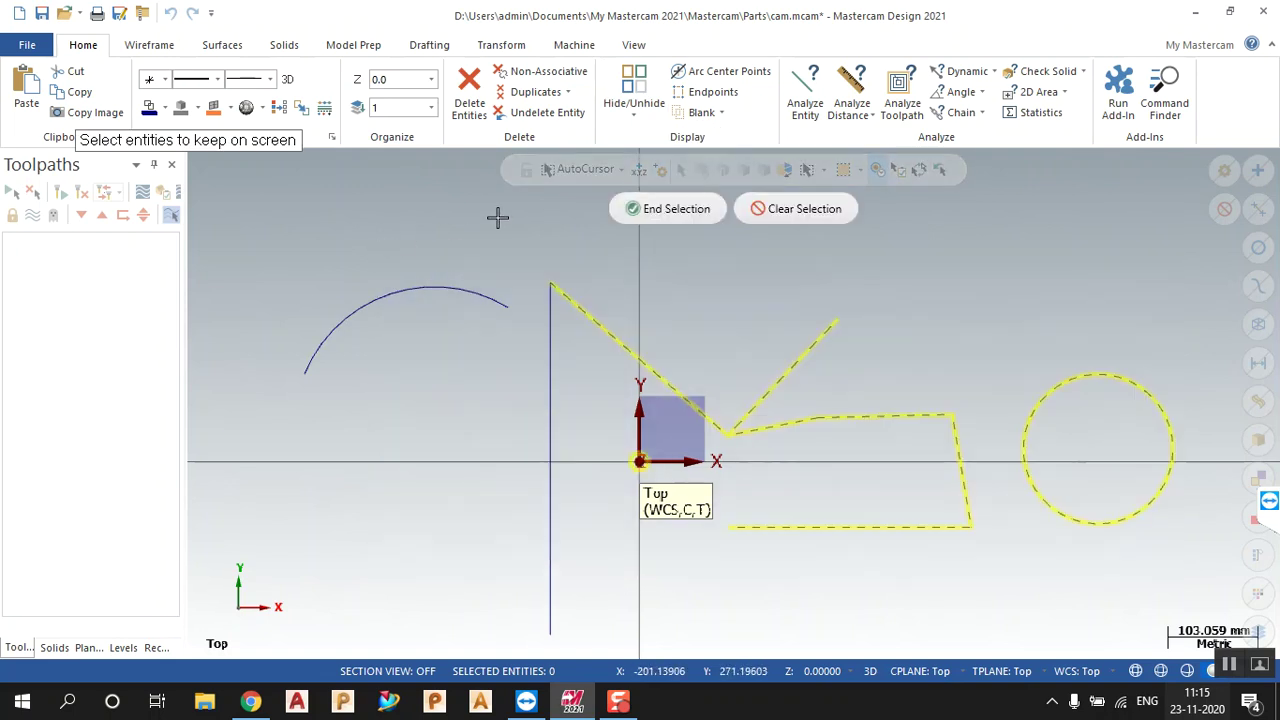
{"action": "left_click", "coordinate": [676, 209]}
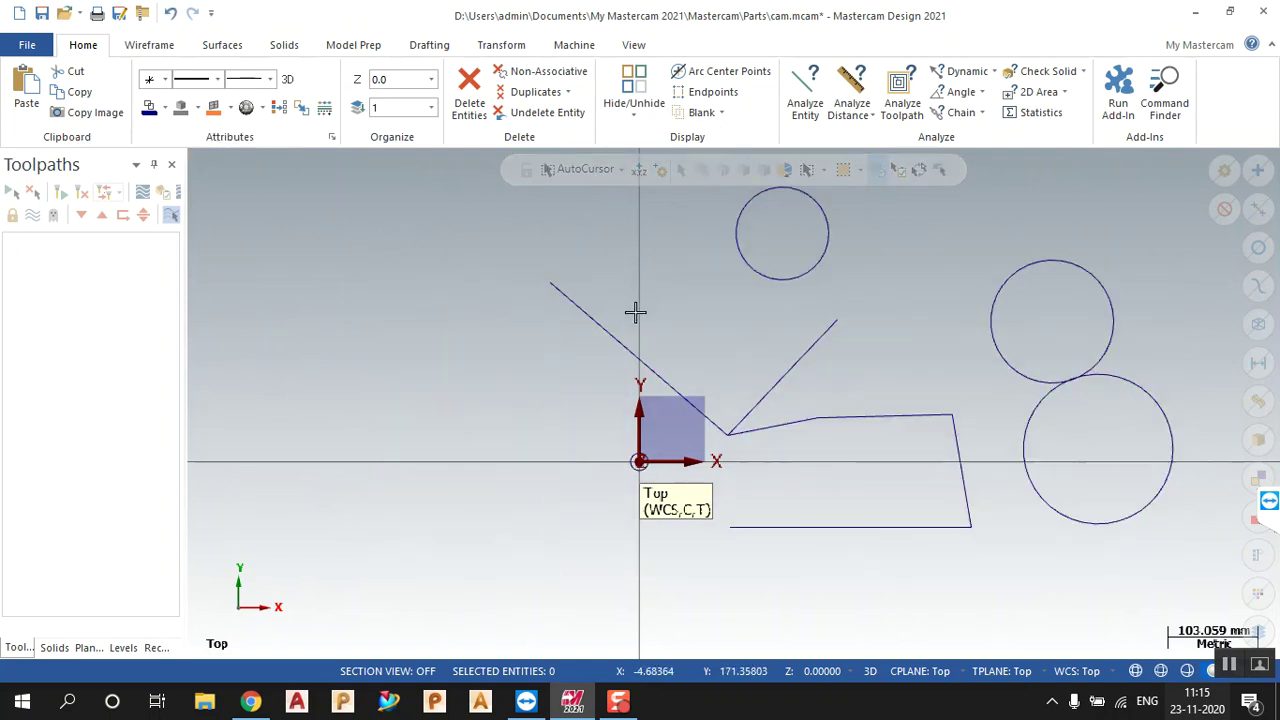
Step: Unhide all remaining entities, and blank the long slanted line together with the short outer segment of the steep angled line
{"action": "left_click", "coordinate": [622, 340]}
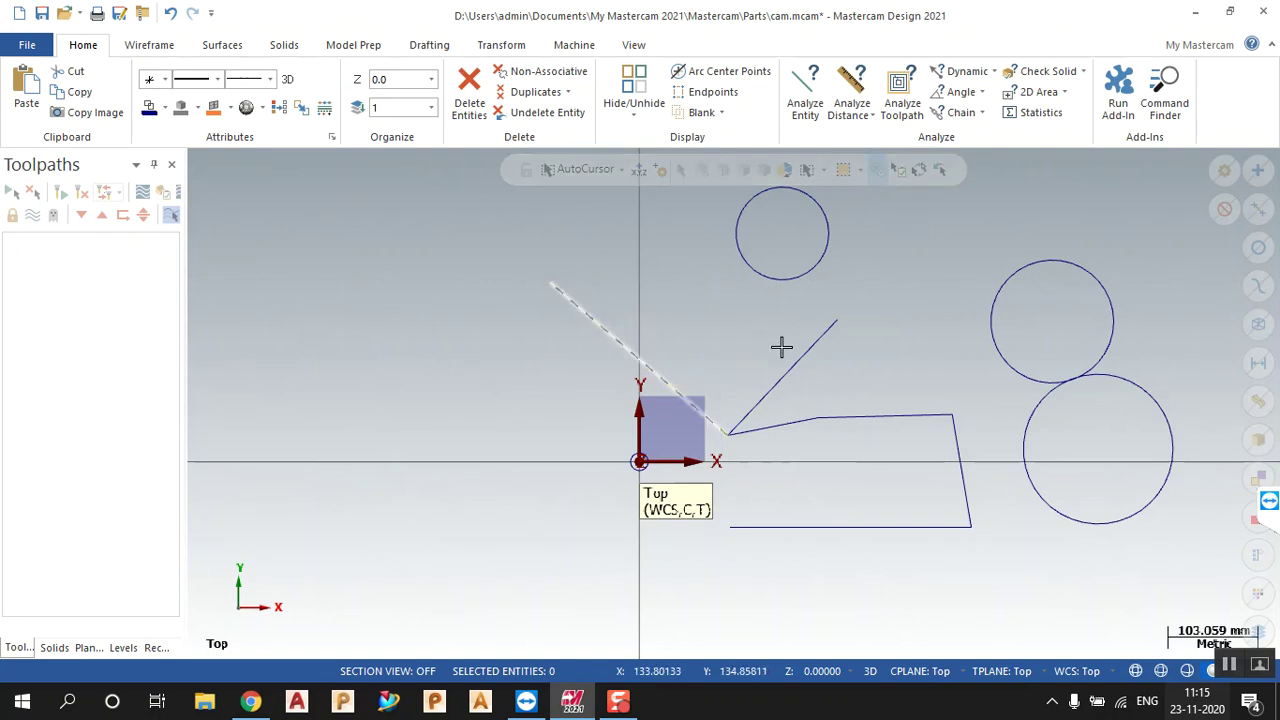
{"action": "left_click", "coordinate": [806, 352]}
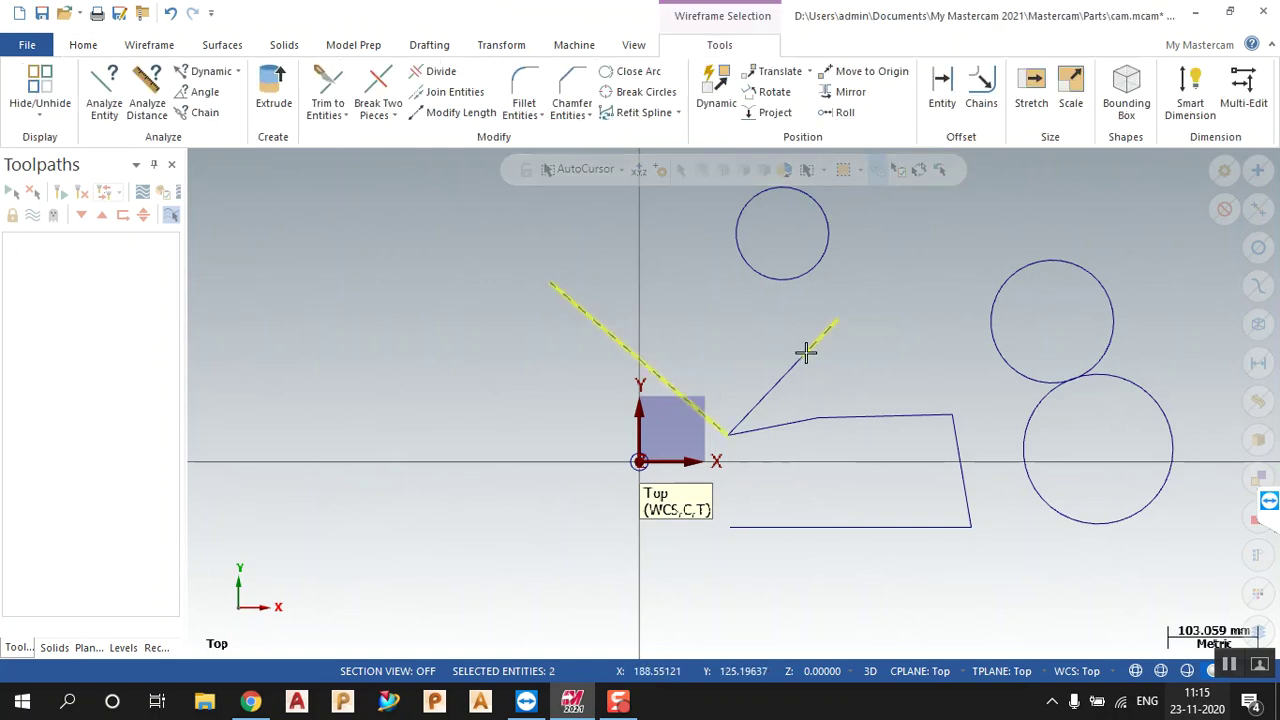
{"action": "left_click", "coordinate": [92, 47]}
{"action": "left_click", "coordinate": [634, 95]}
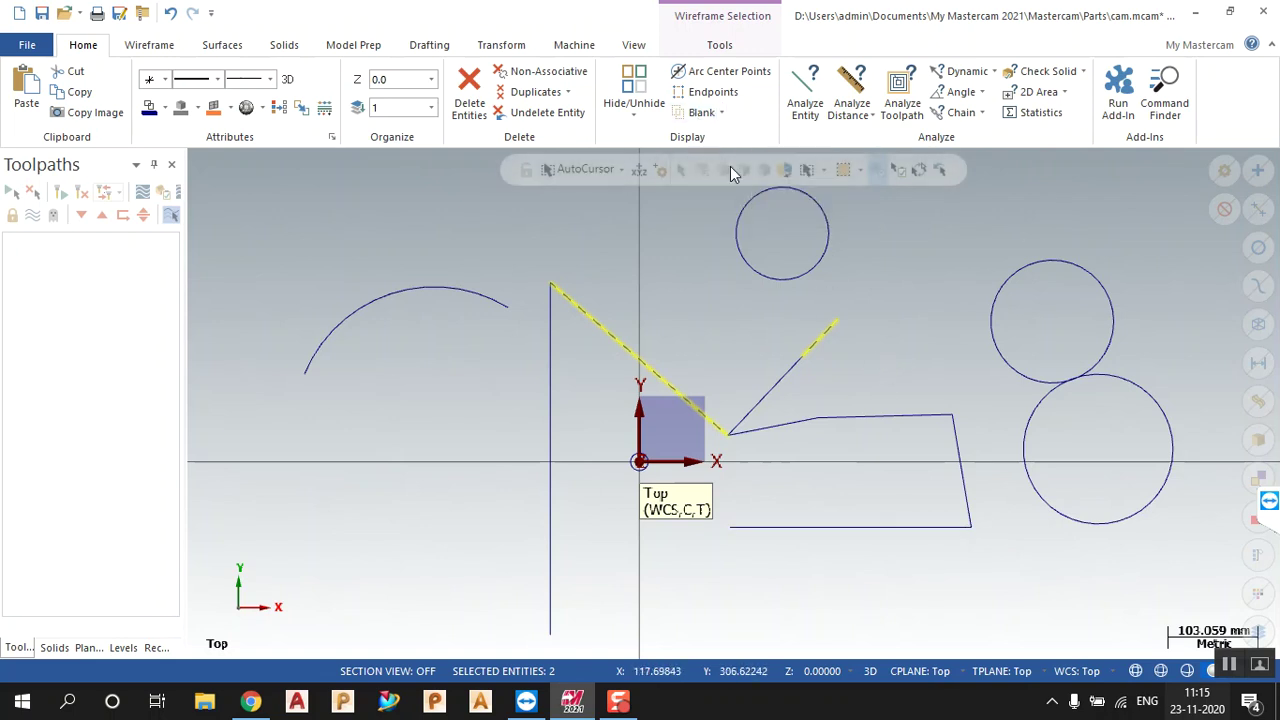
{"action": "left_click", "coordinate": [709, 113]}
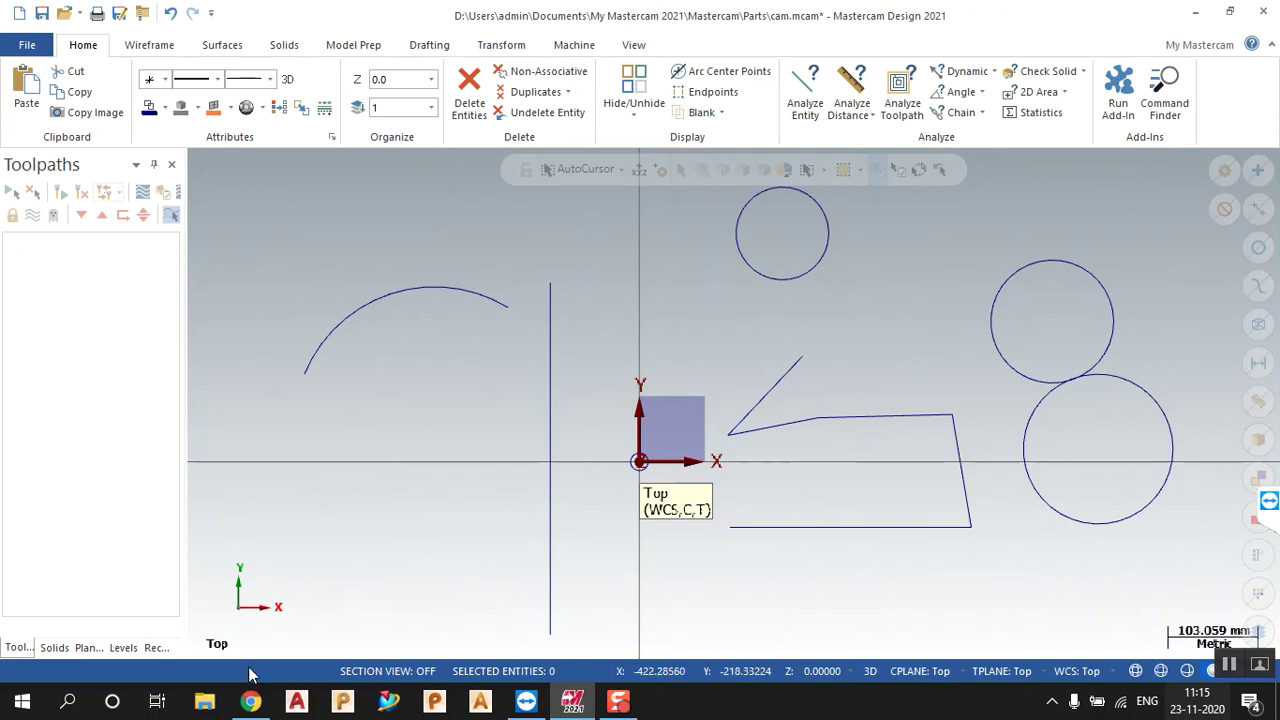
{"action": "left_click", "coordinate": [160, 47]}
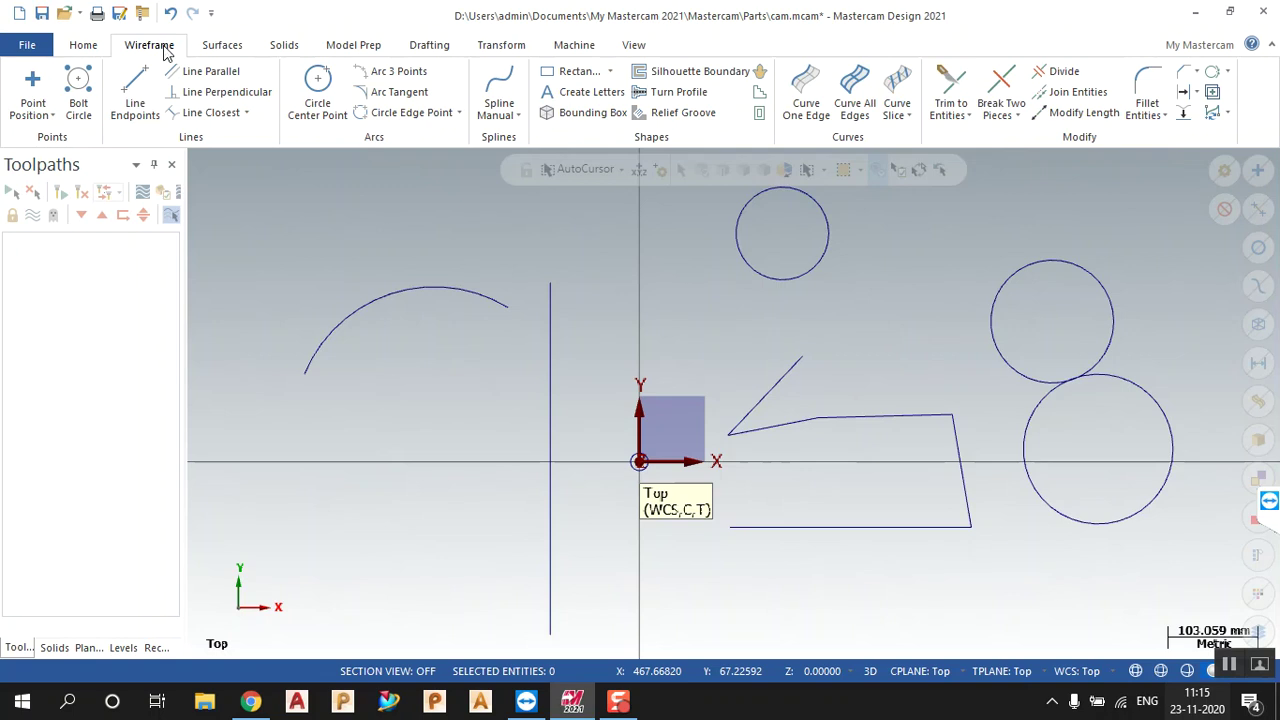
{"action": "scroll", "coordinate": [370, 466], "scroll_direction": "down", "scroll_amount": 3}
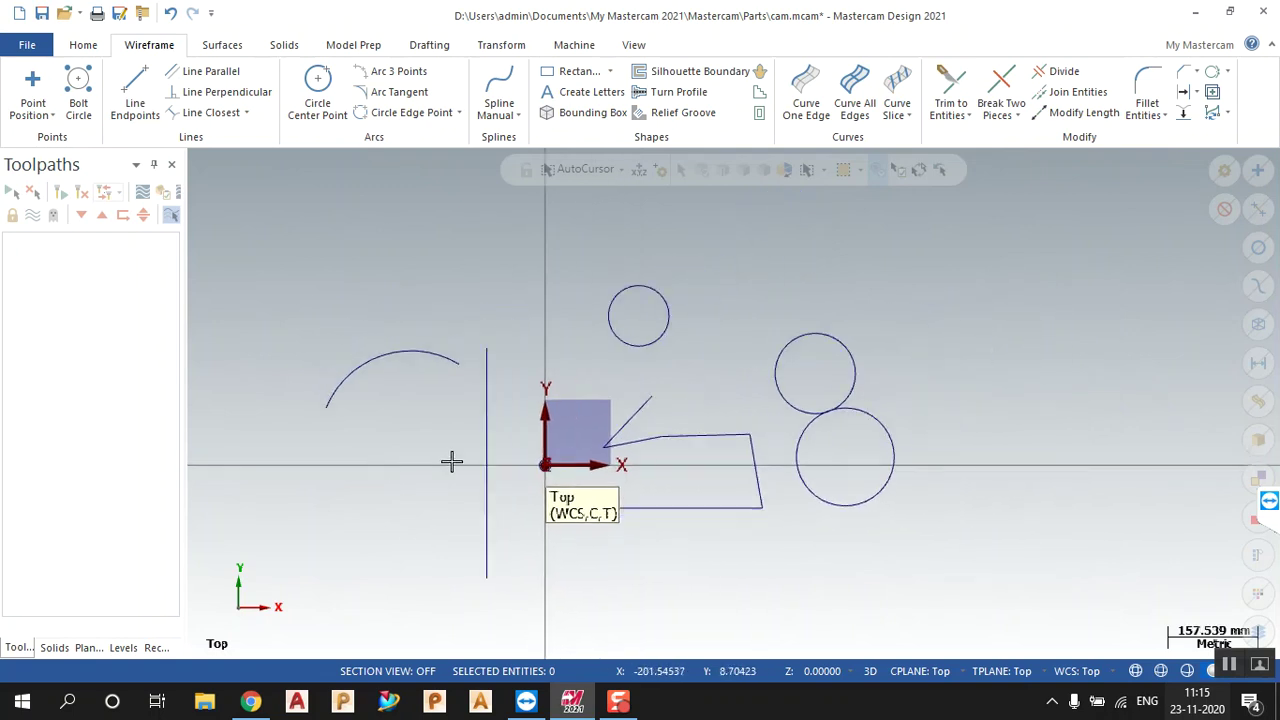
{"action": "scroll", "coordinate": [881, 397], "scroll_direction": "up", "scroll_amount": 1}
{"action": "scroll", "coordinate": [932, 390], "scroll_direction": "up", "scroll_amount": 1}
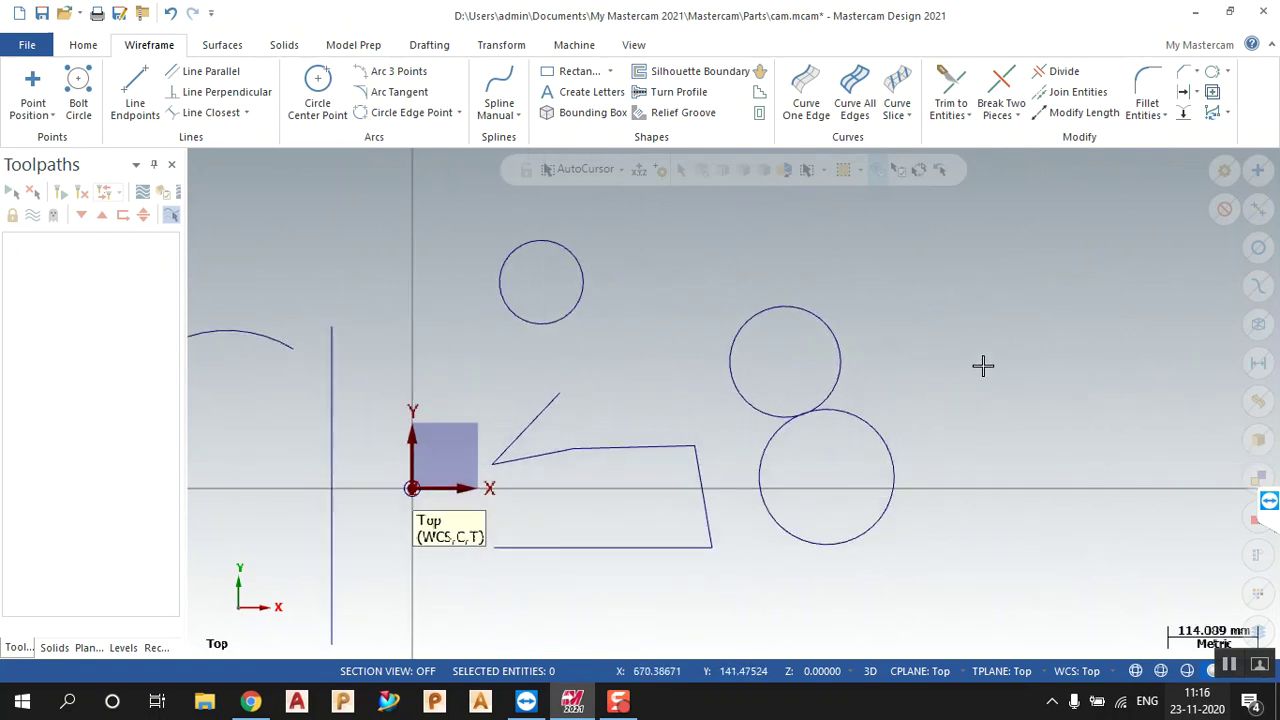
{"action": "scroll", "coordinate": [983, 366], "scroll_direction": "down", "scroll_amount": 2}
{"action": "scroll", "coordinate": [449, 531], "scroll_direction": "up", "scroll_amount": 2}
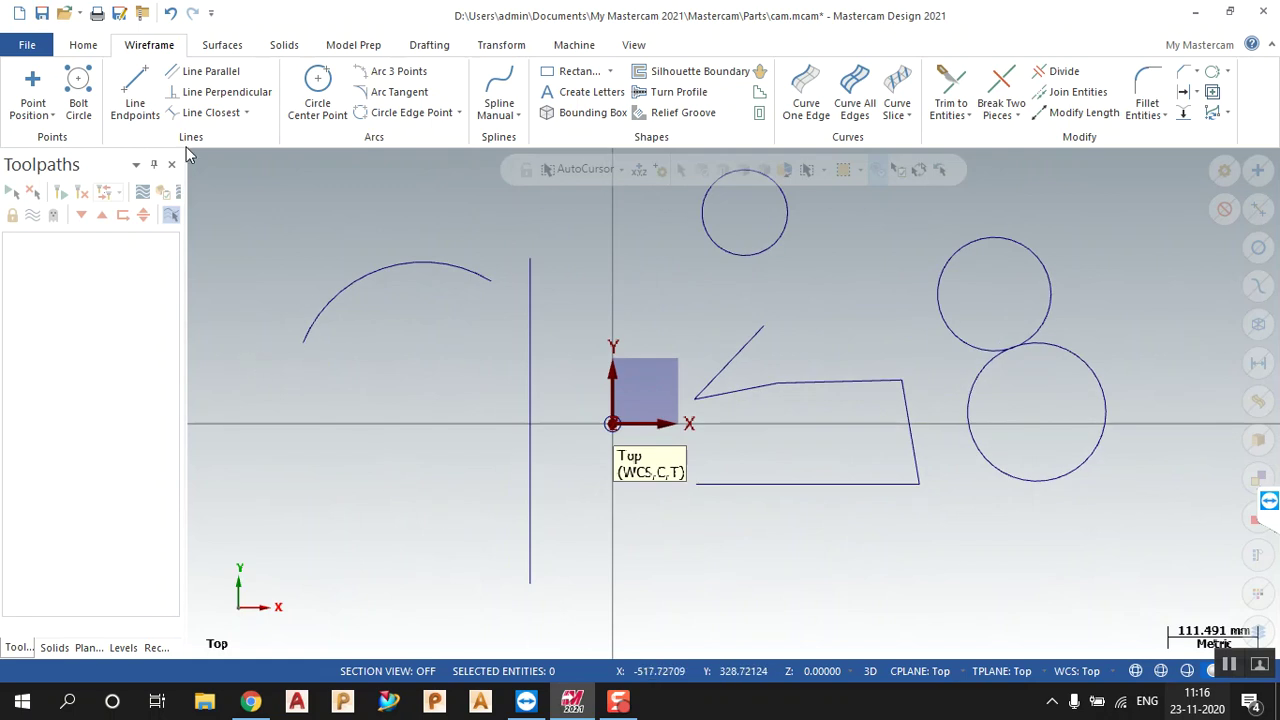
Step: Draw two overlapping lines: one about 166 mm down from the long vertical line's upper end, another over the bottom horizontal line's right half
{"action": "left_click", "coordinate": [134, 100]}
{"action": "left_click", "coordinate": [531, 260]}
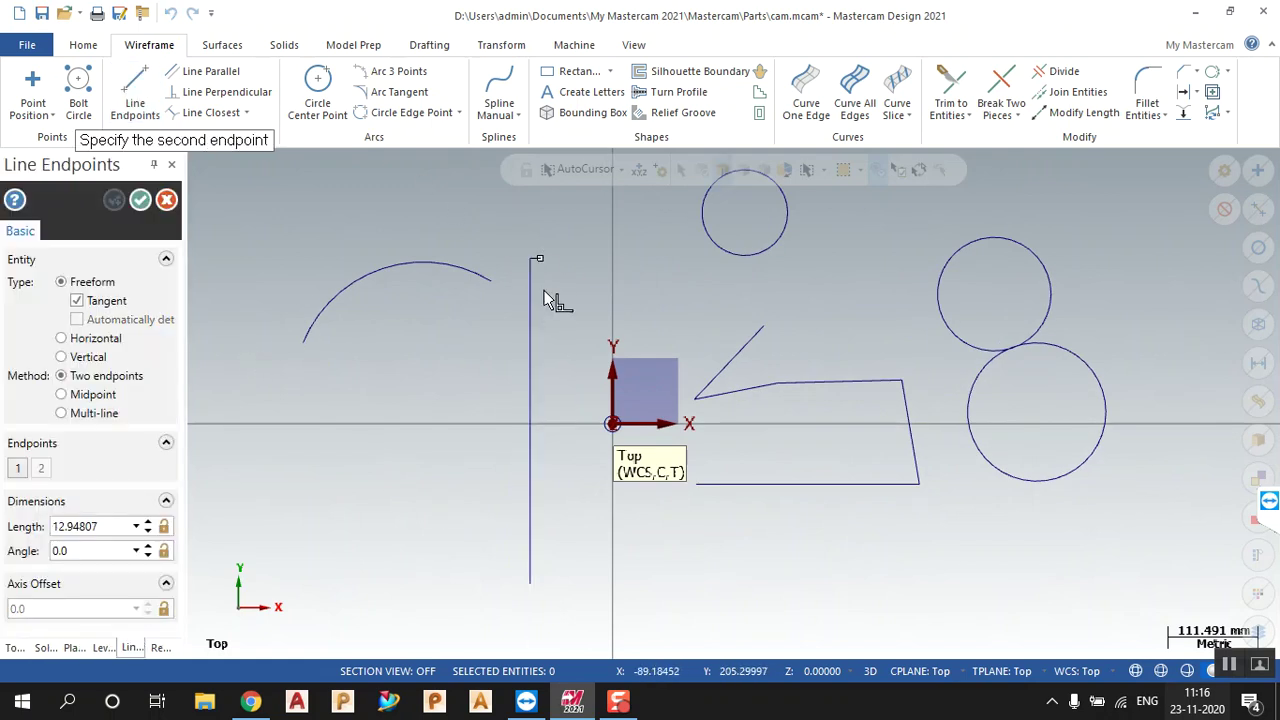
{"action": "left_click", "coordinate": [540, 391]}
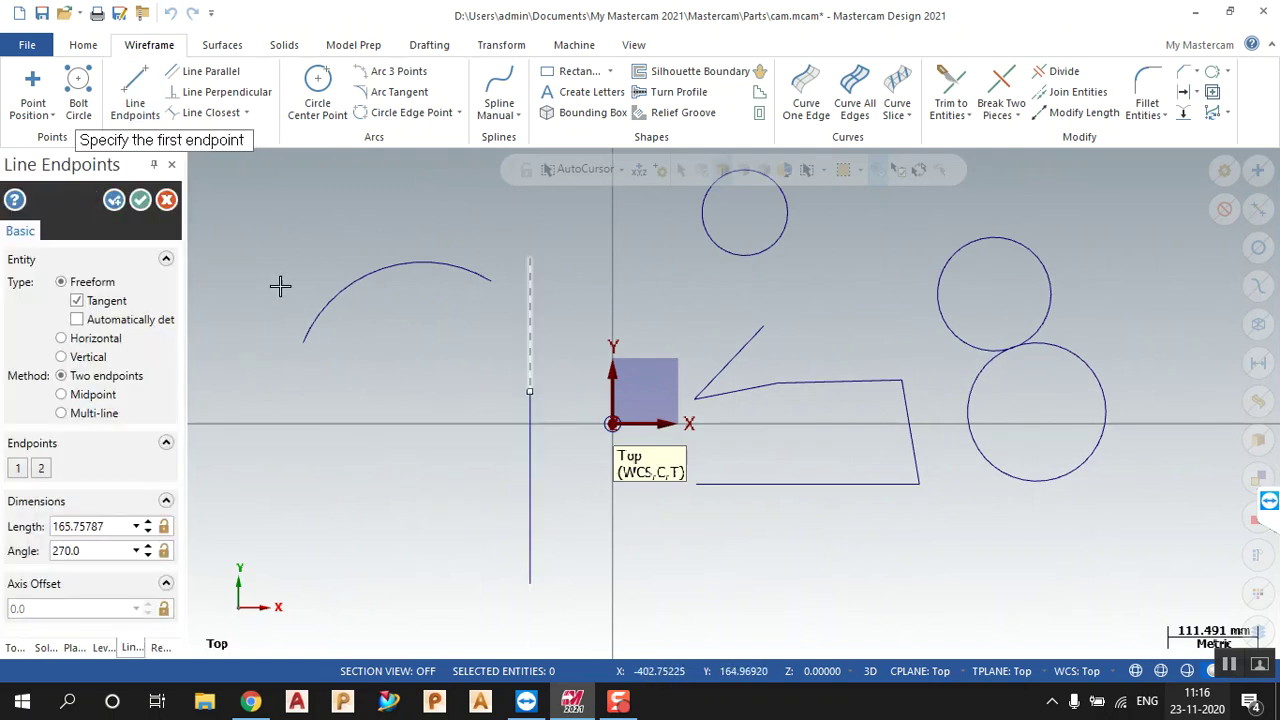
{"action": "left_click", "coordinate": [140, 200]}
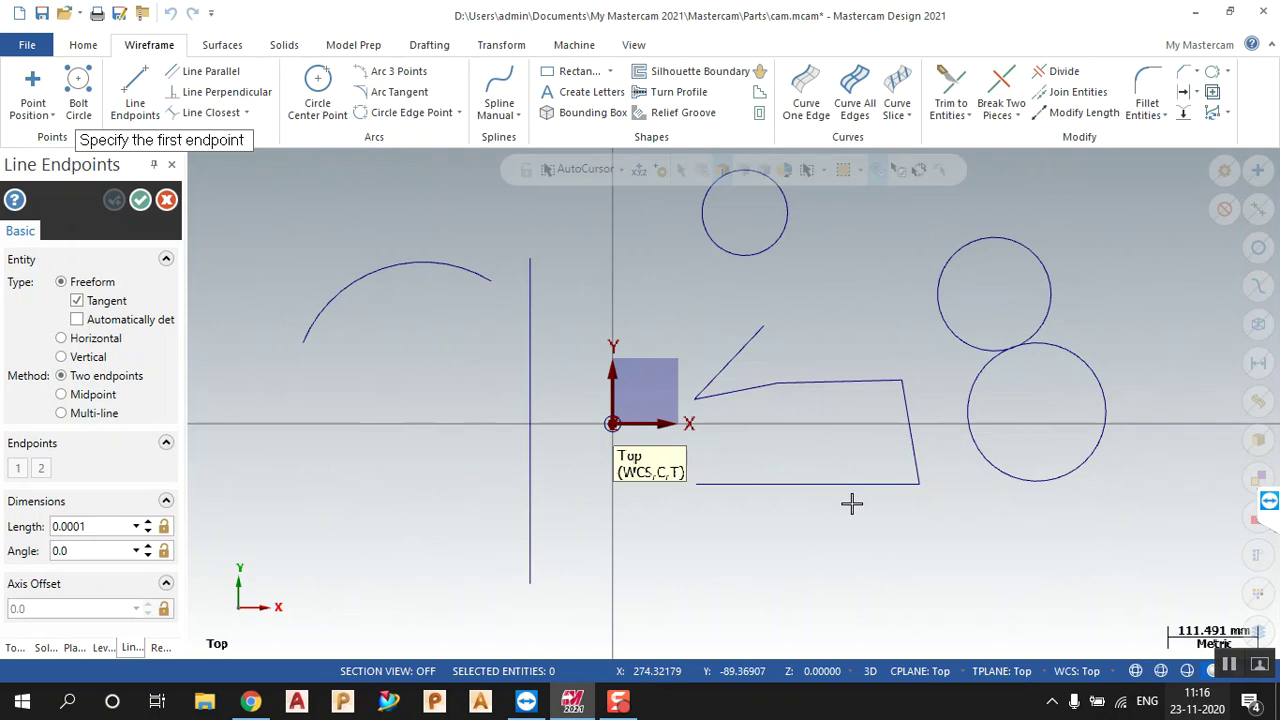
{"action": "left_click", "coordinate": [921, 487]}
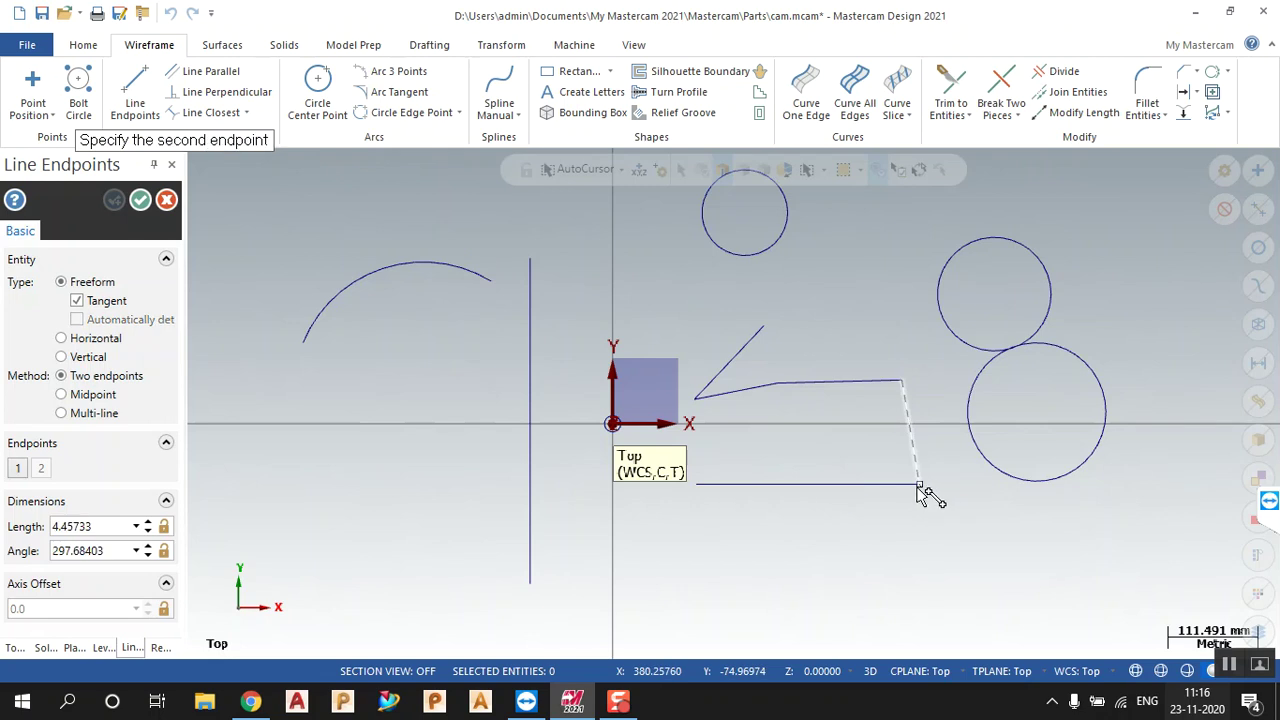
{"action": "left_click", "coordinate": [806, 485]}
{"action": "left_click", "coordinate": [141, 201]}
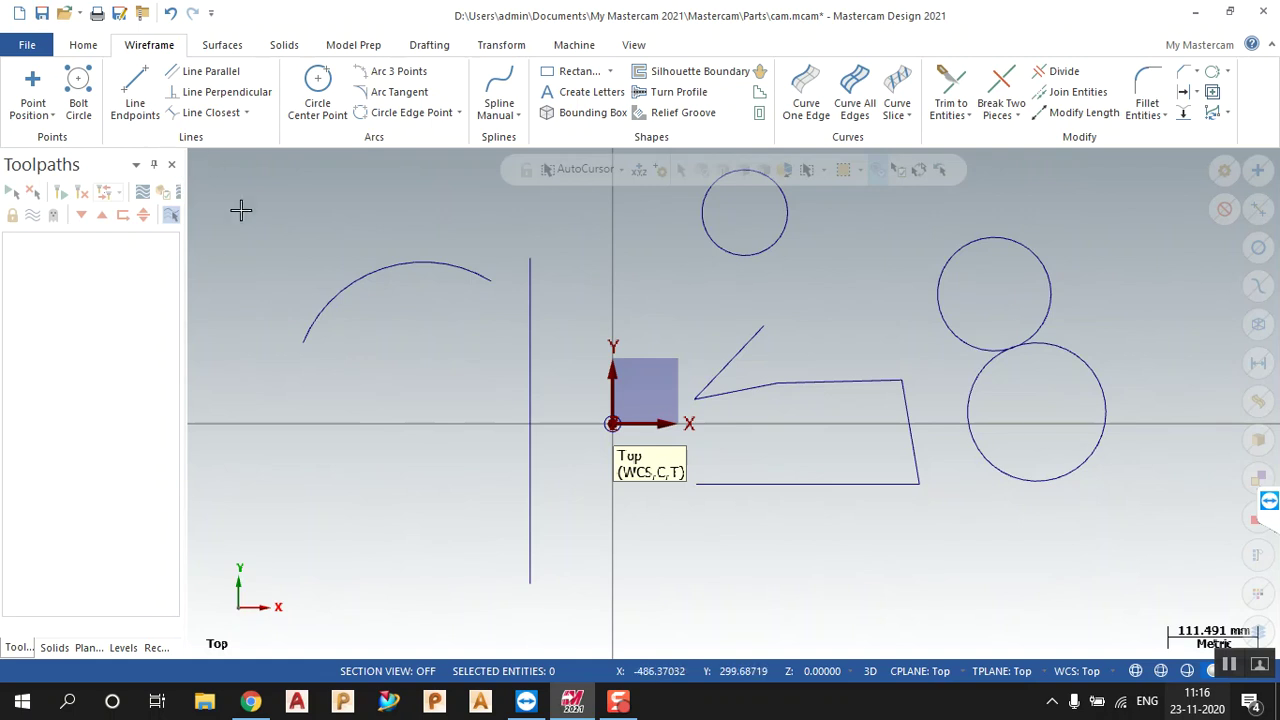
Step: Turn on the endpoint display and run the FindOverlap.dll add-in on all entities in the drawing
{"action": "left_click", "coordinate": [84, 45]}
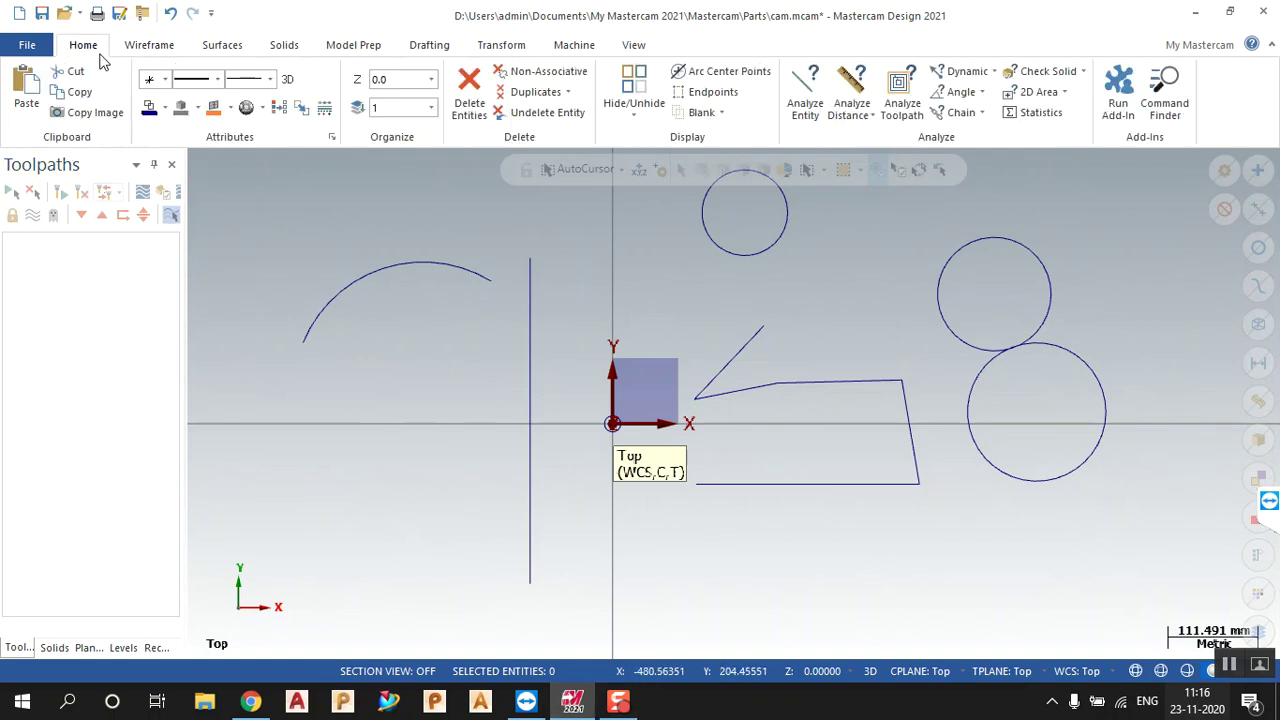
{"action": "left_click", "coordinate": [691, 96]}
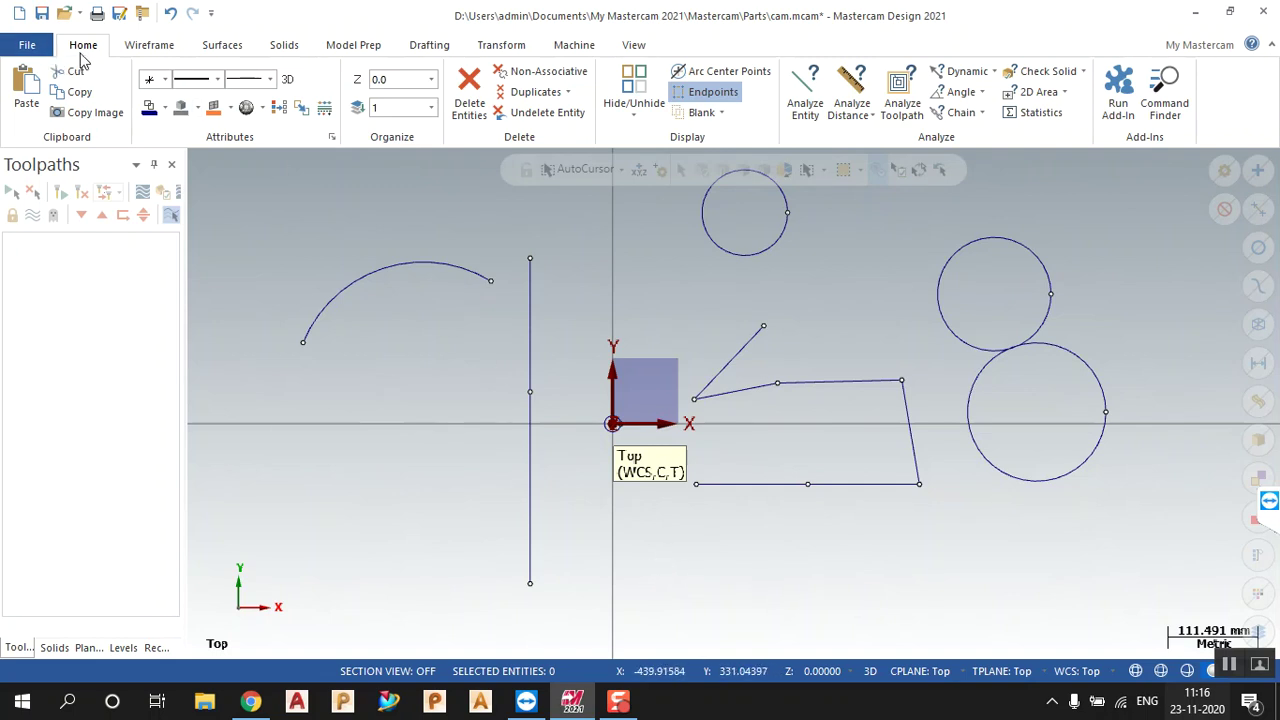
{"action": "left_click", "coordinate": [1118, 92]}
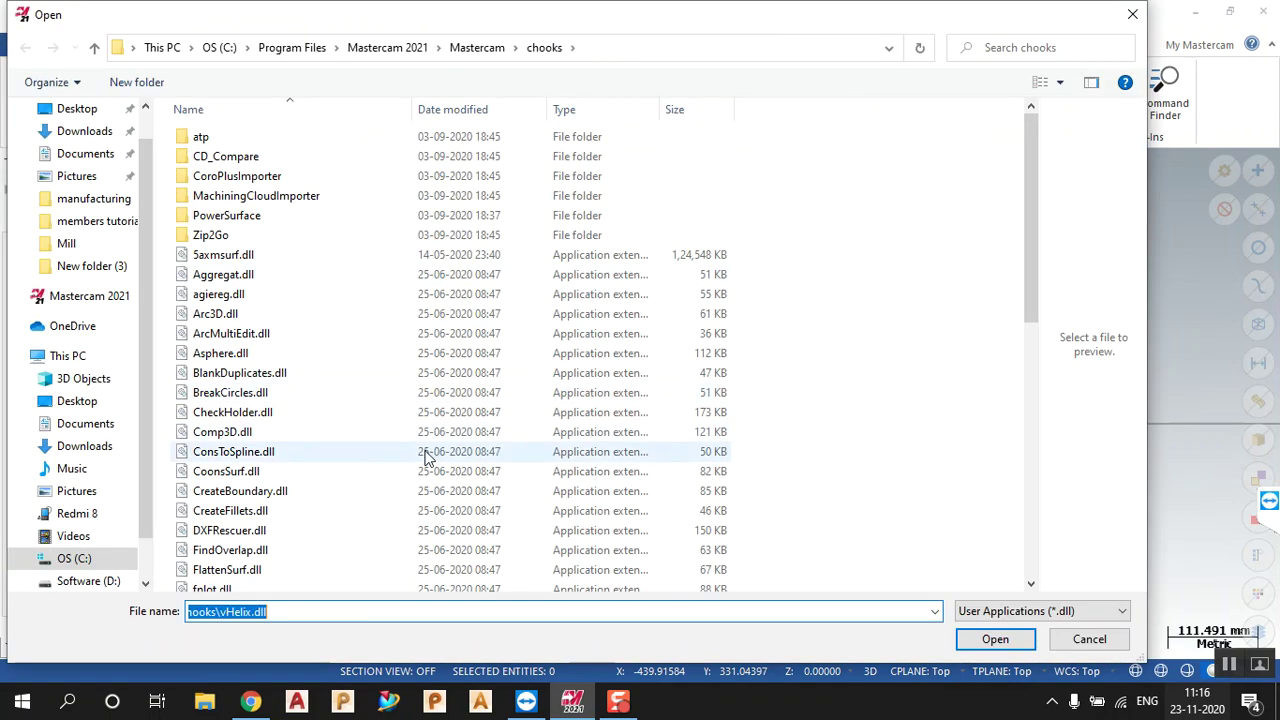
{"action": "scroll", "coordinate": [425, 458], "scroll_direction": "down", "scroll_amount": 2}
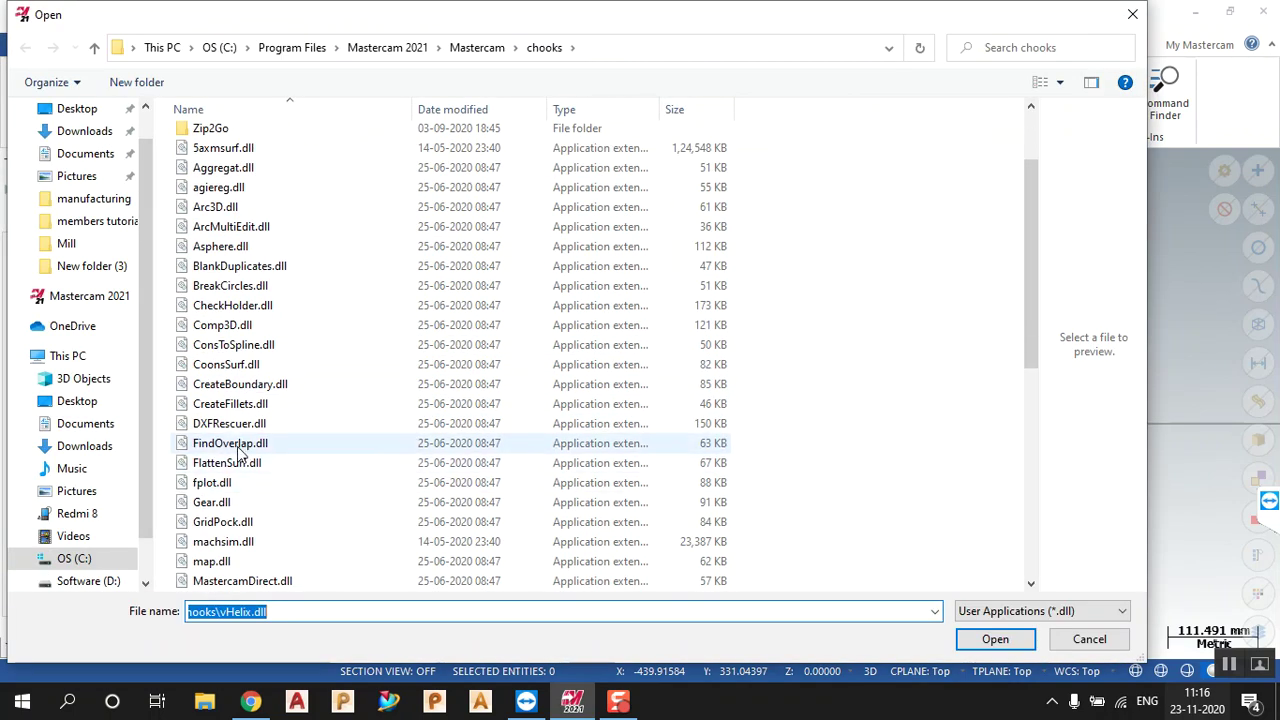
{"action": "mouse_move", "coordinate": [241, 454]}
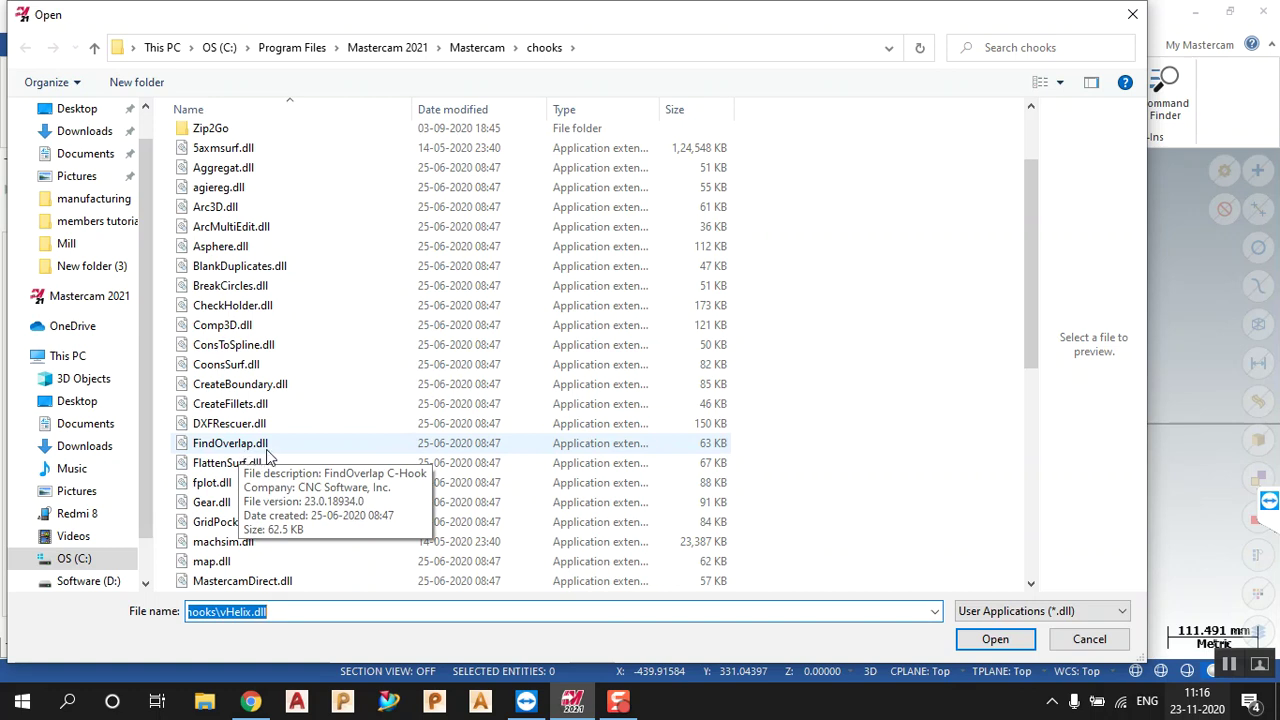
{"action": "left_click", "coordinate": [268, 455]}
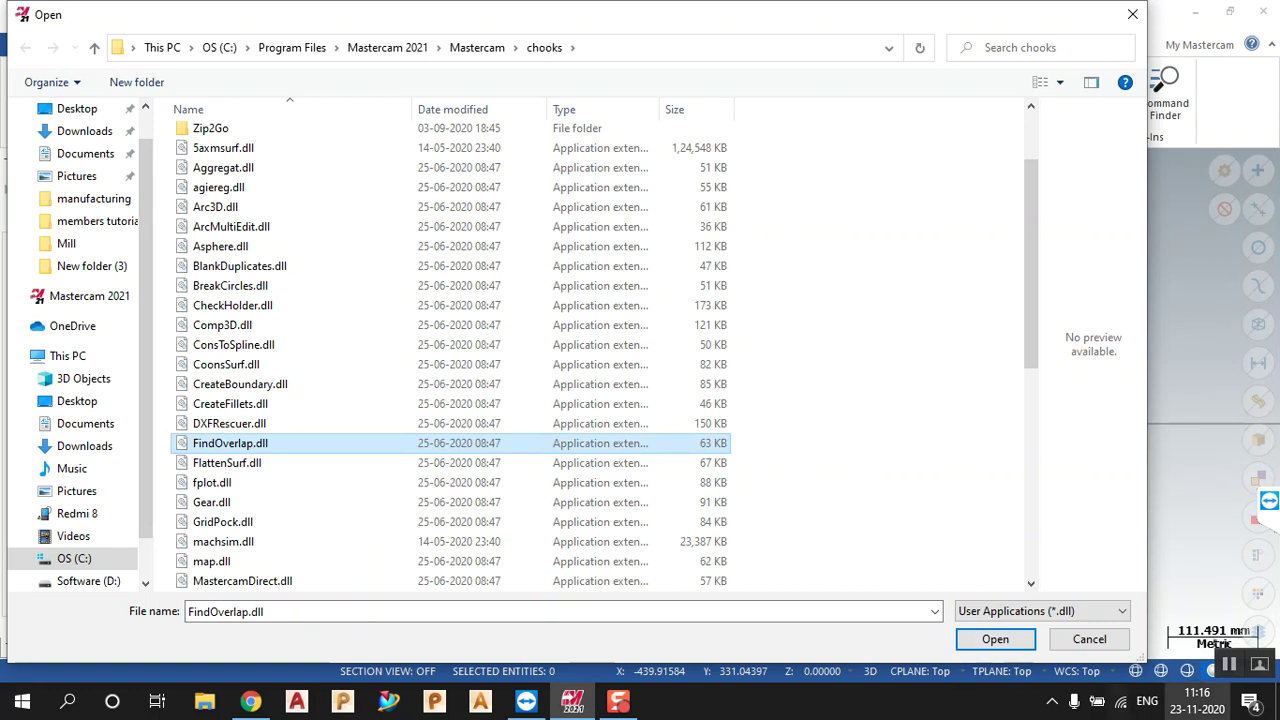
{"action": "left_click", "coordinate": [995, 639]}
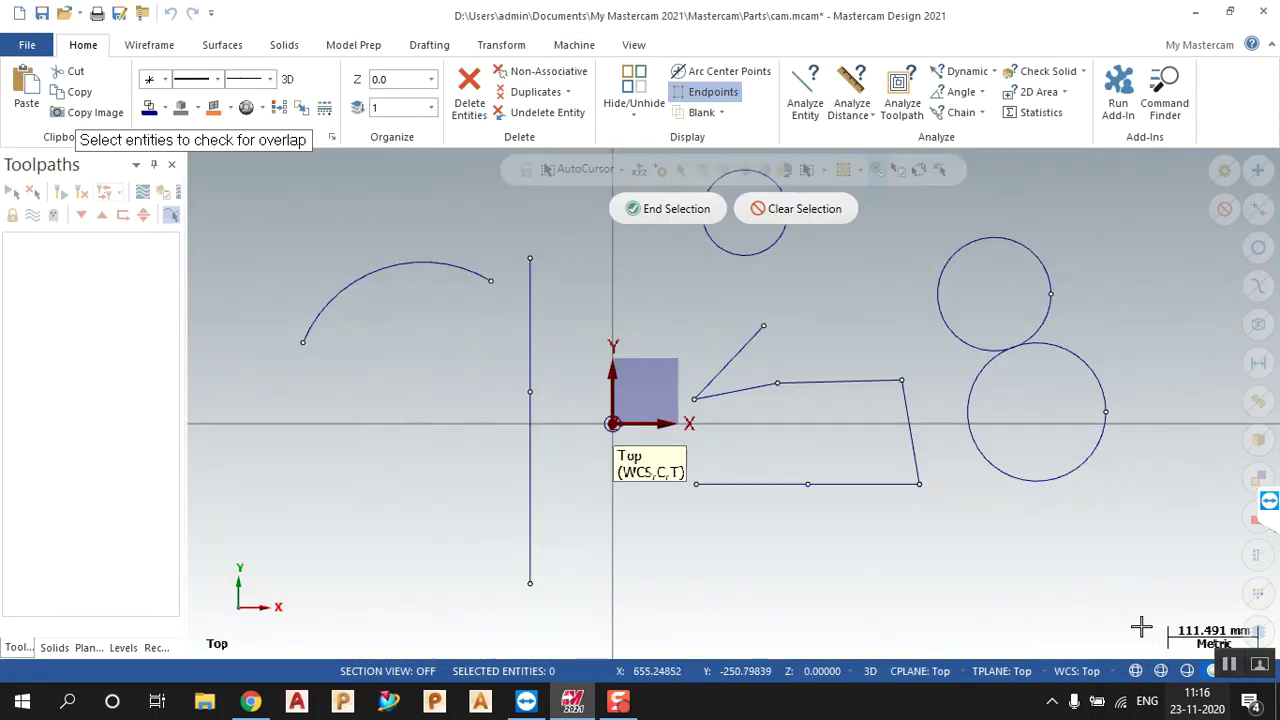
{"action": "key", "text": "ctrl+a"}
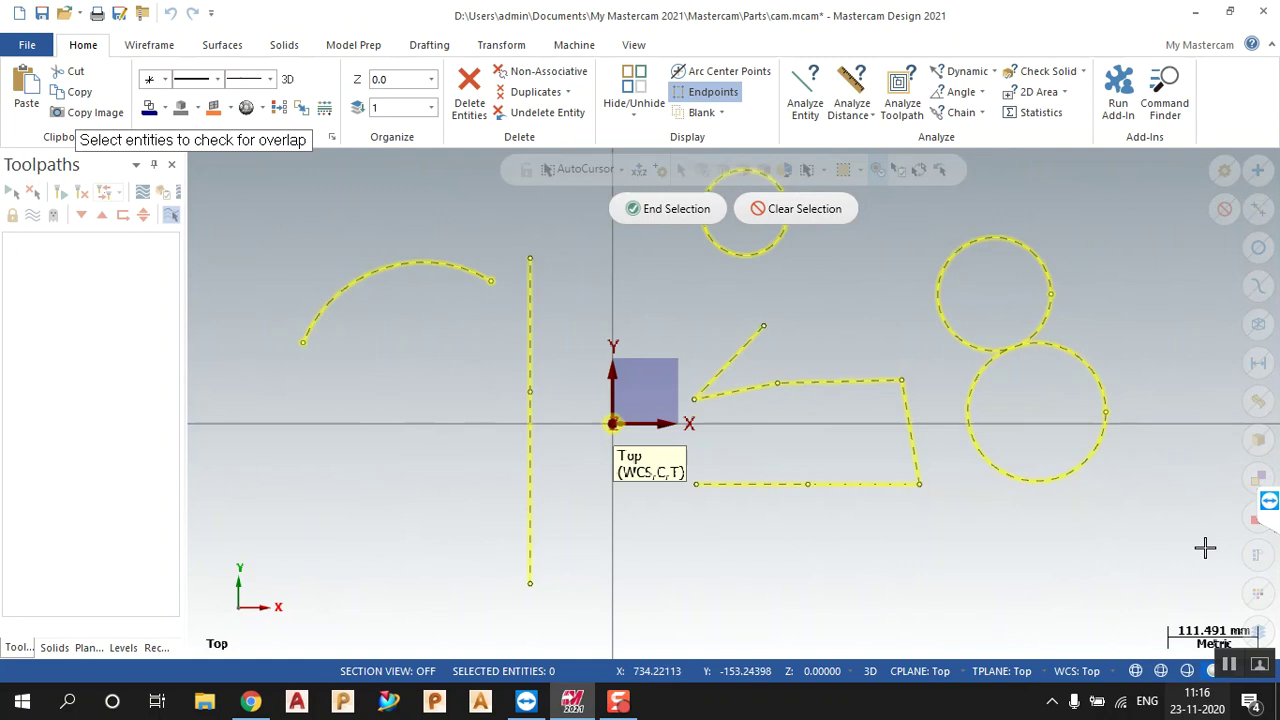
{"action": "left_click", "coordinate": [670, 210]}
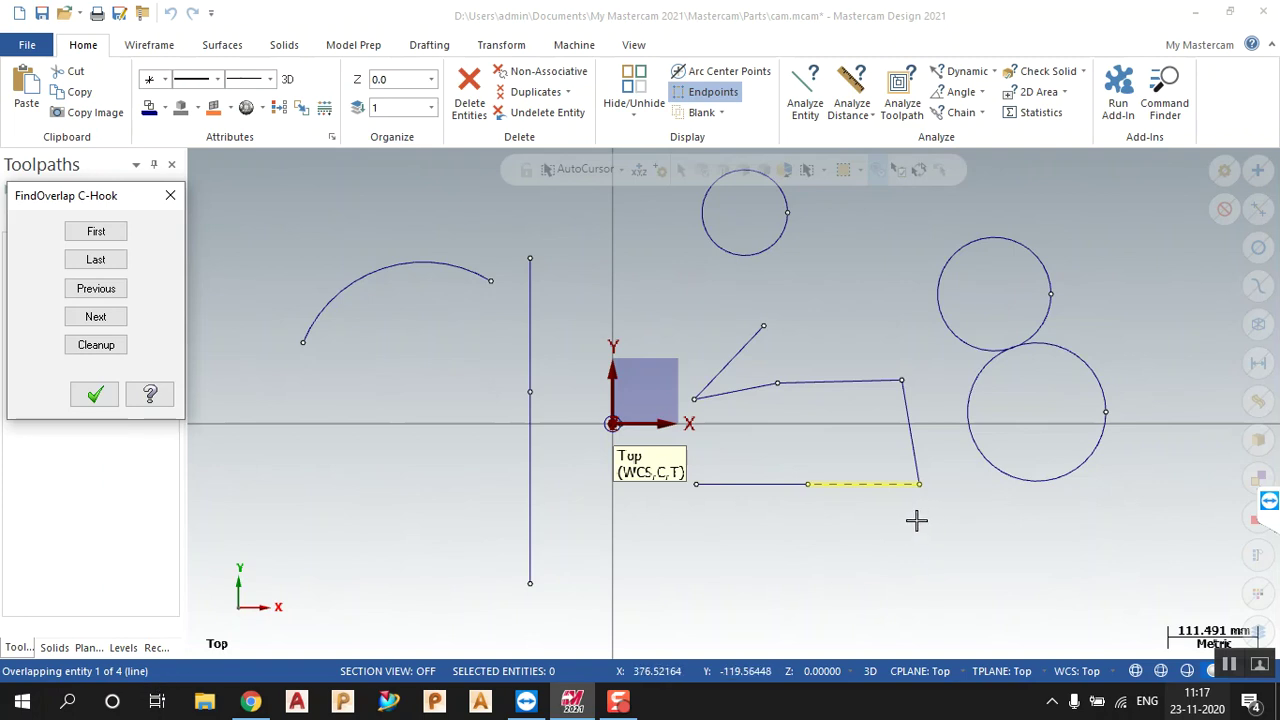
Step: Review the overlapping entities one by one and delete the duplicates with the FindOverlap cleanup
{"action": "left_click", "coordinate": [112, 324]}
{"action": "left_click", "coordinate": [112, 329]}
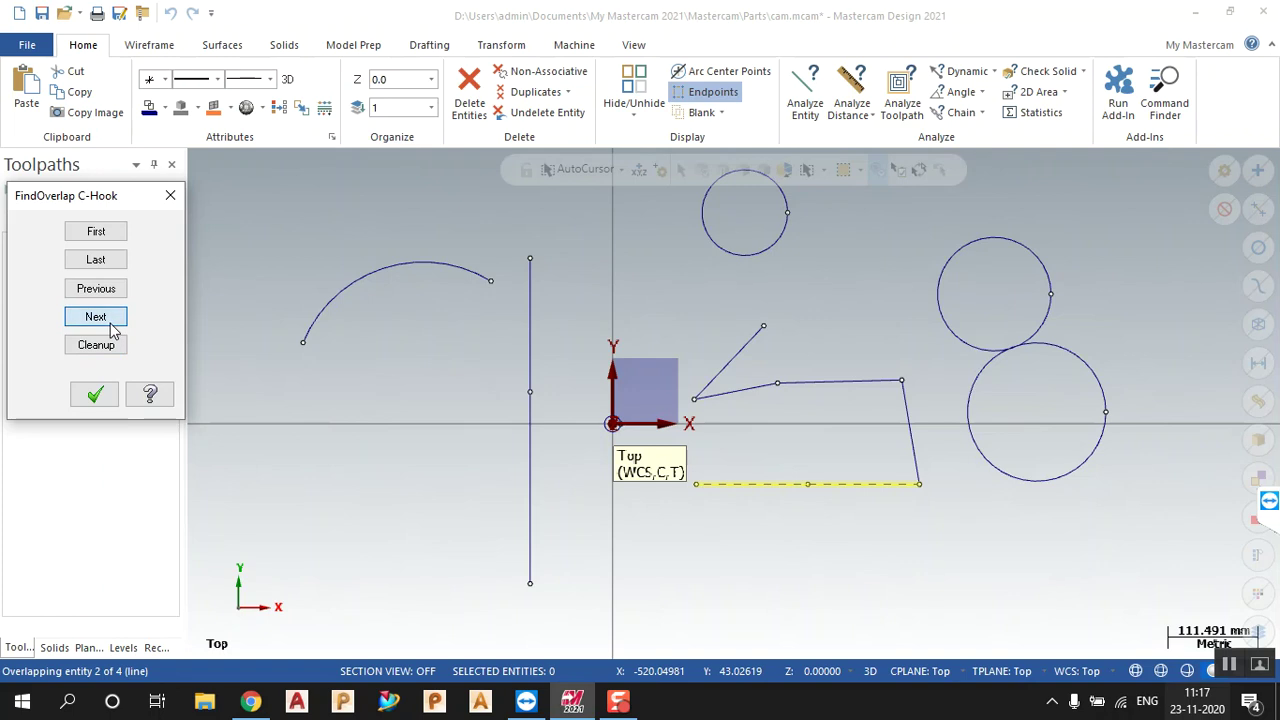
{"action": "left_click", "coordinate": [112, 329]}
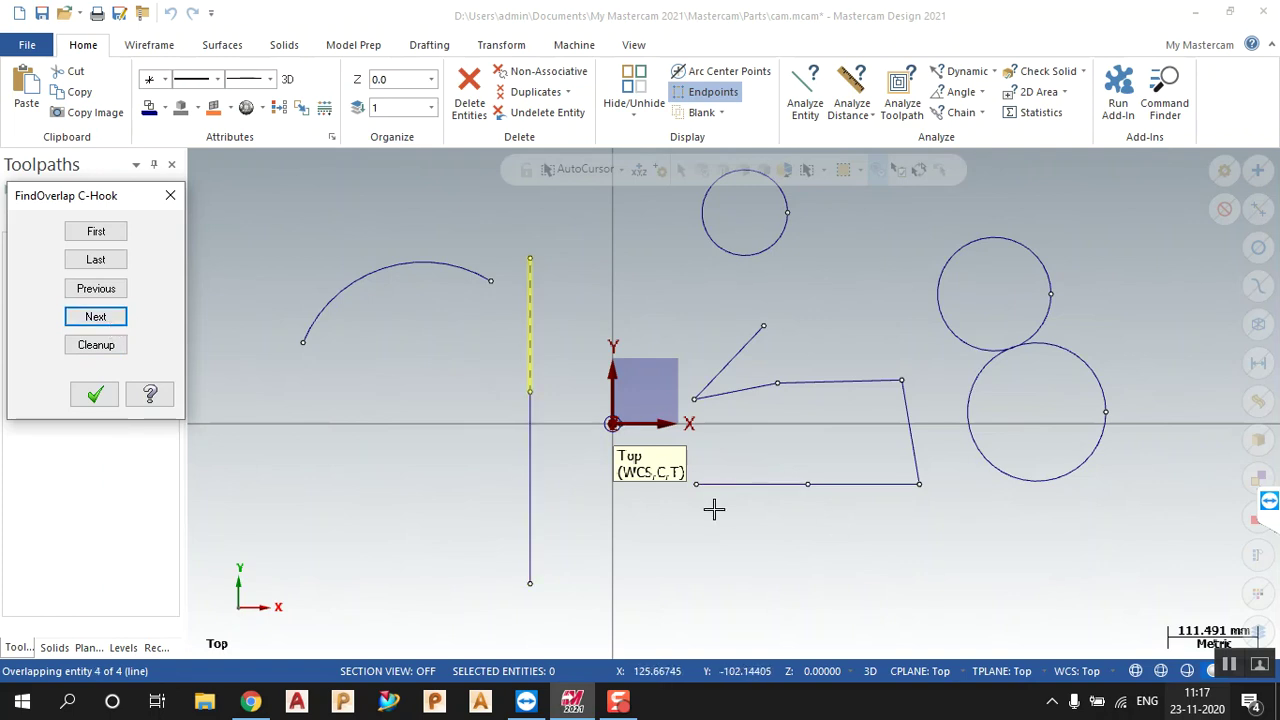
{"action": "left_click", "coordinate": [104, 346]}
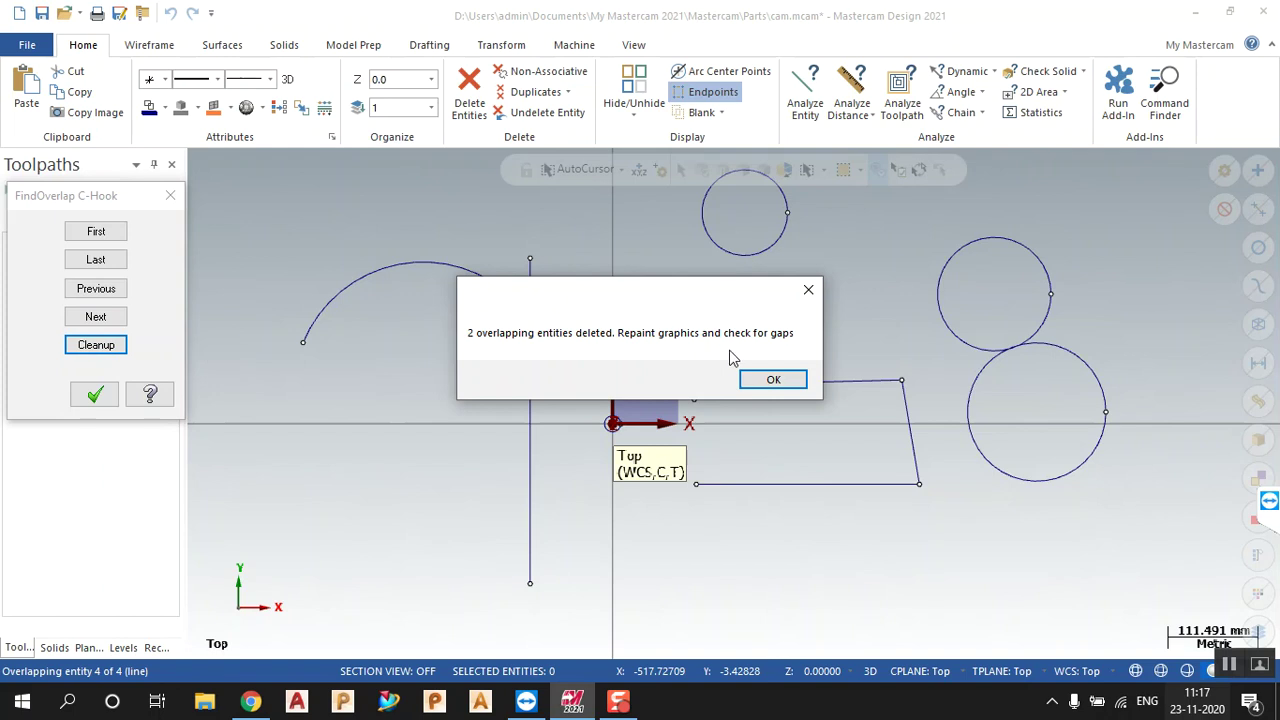
{"action": "left_click", "coordinate": [771, 379]}
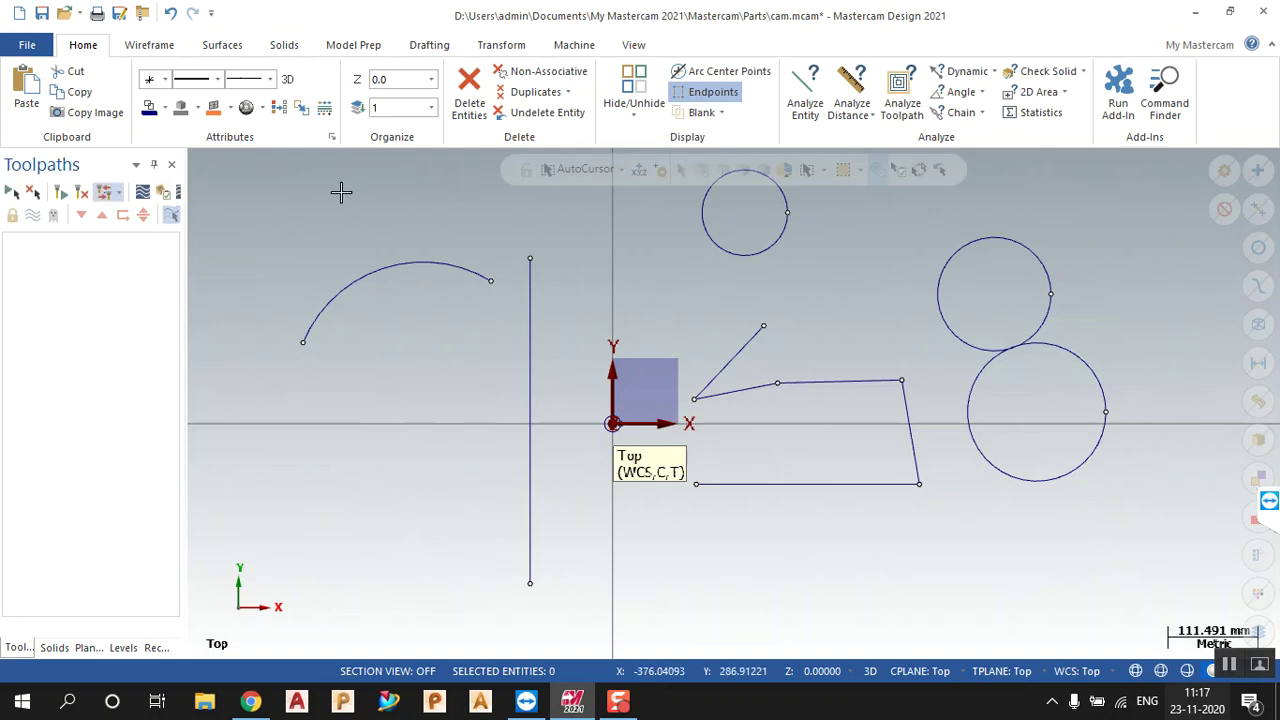
Step: Draw a line about 138 mm long over the bottom horizontal line, from its right end to its midpoint
{"action": "left_click", "coordinate": [155, 47]}
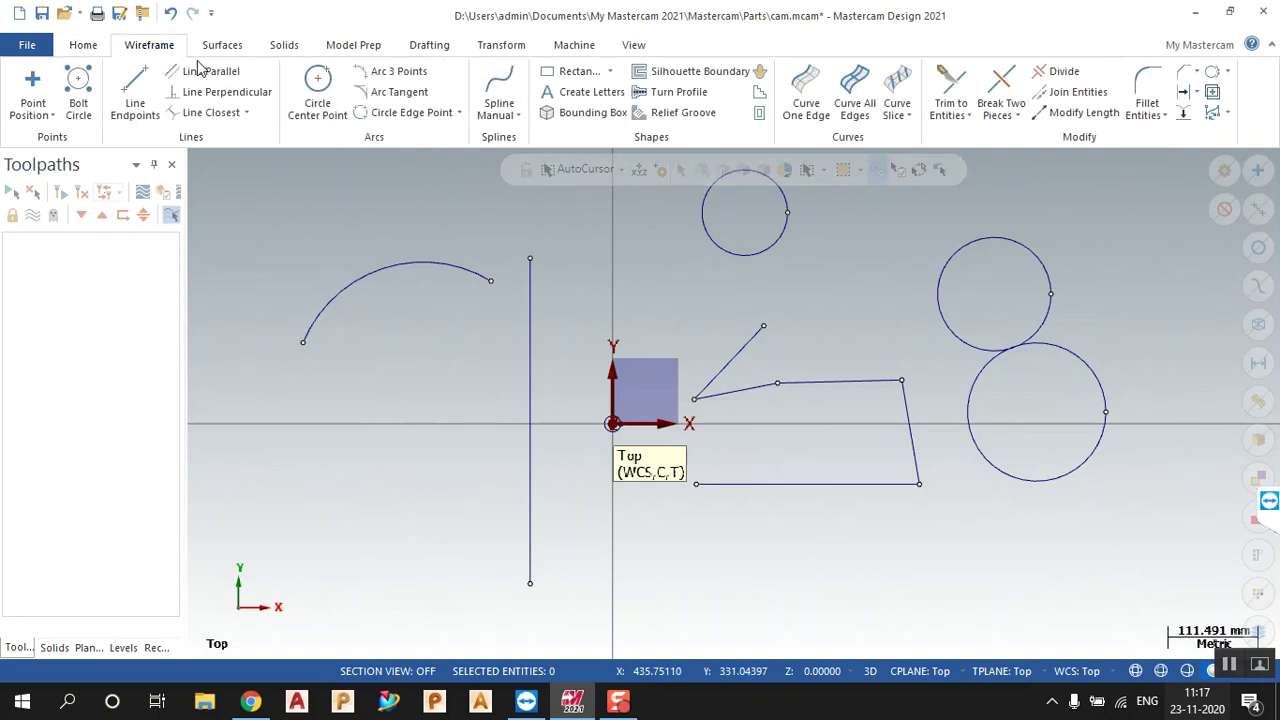
{"action": "left_click", "coordinate": [135, 100]}
{"action": "left_click", "coordinate": [919, 484]}
{"action": "left_click", "coordinate": [808, 484]}
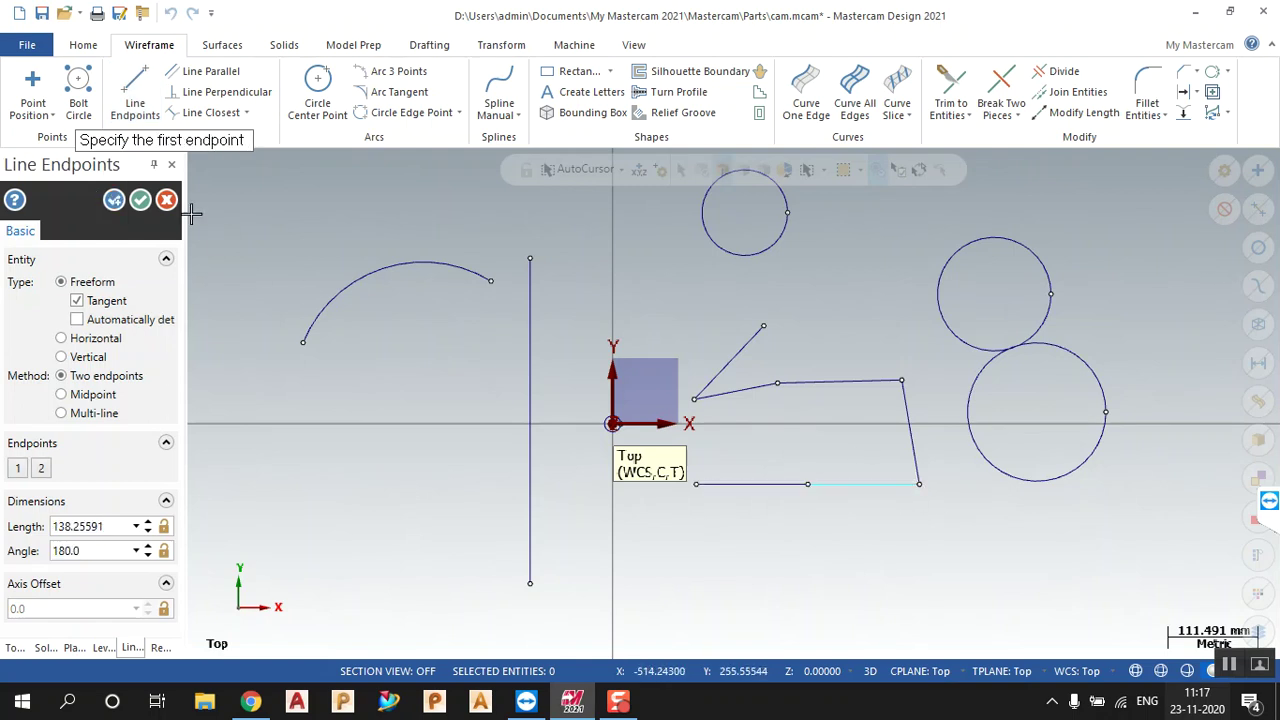
{"action": "left_click", "coordinate": [140, 200]}
Step: Try to chain the connected closed-side lines for Fillet Chains, starting from the nearly horizontal upper line
{"action": "left_click", "coordinate": [1145, 85]}
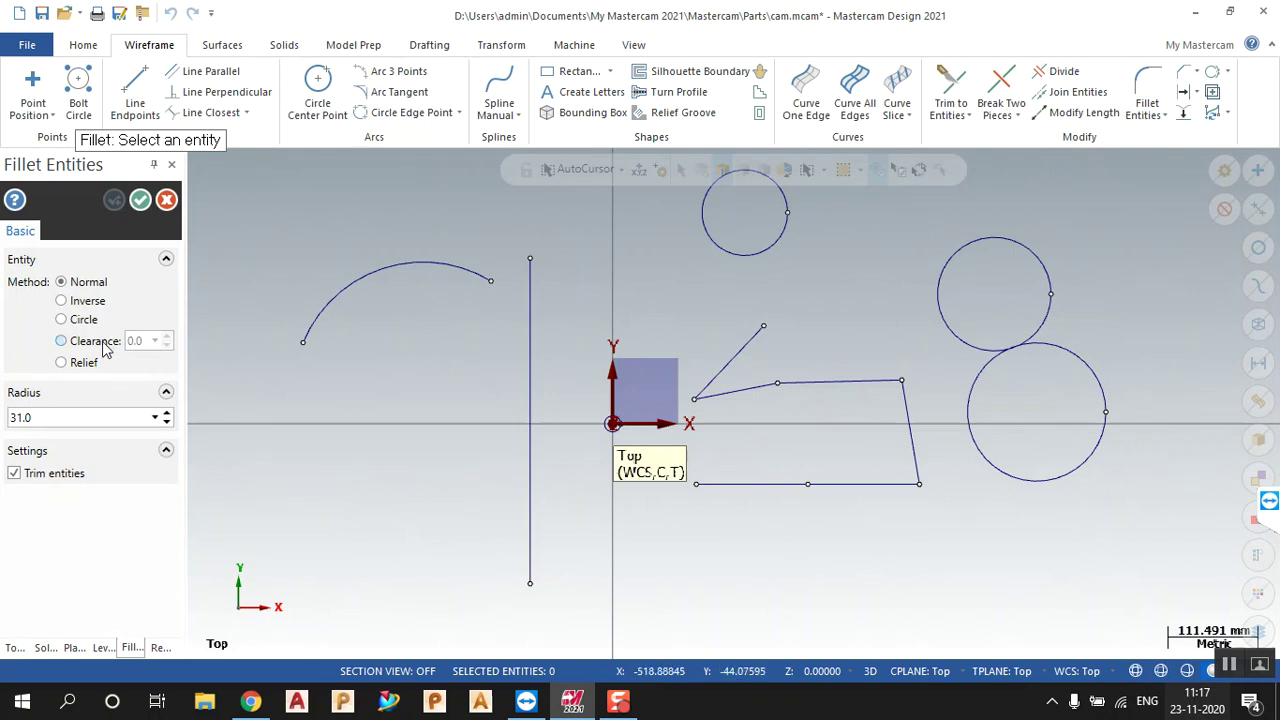
{"action": "left_click", "coordinate": [168, 200]}
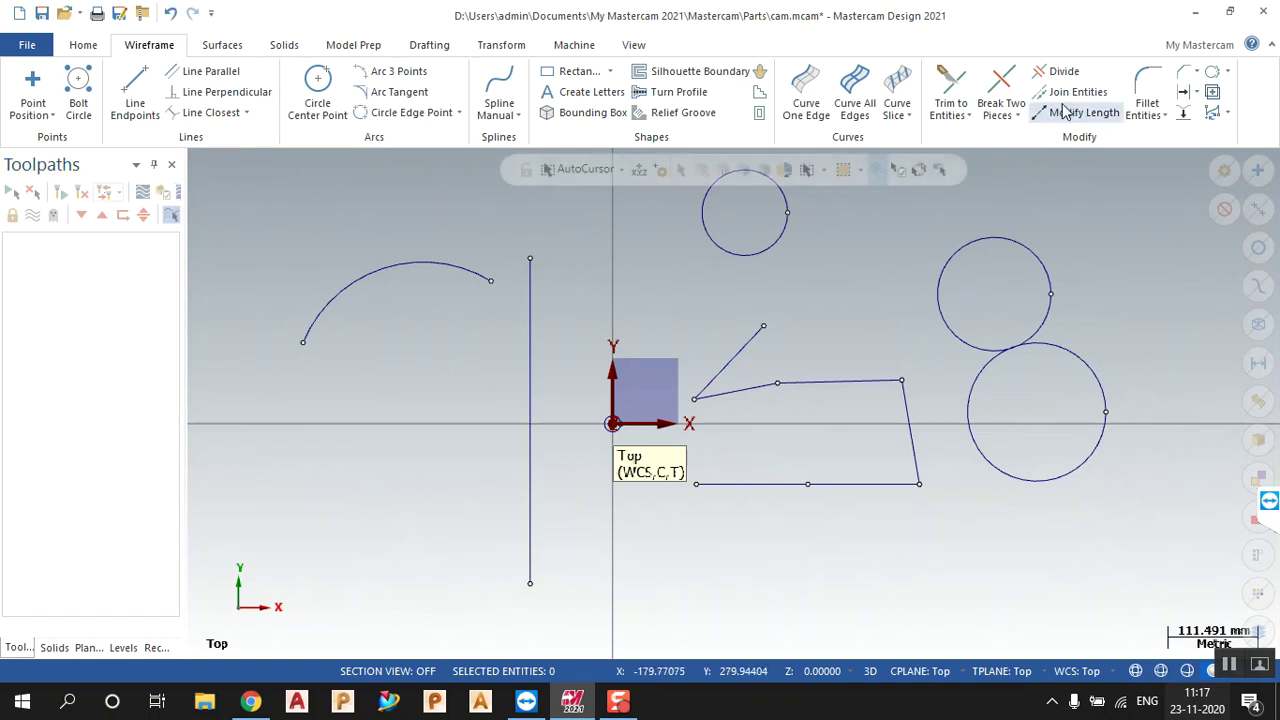
{"action": "left_click", "coordinate": [1166, 115]}
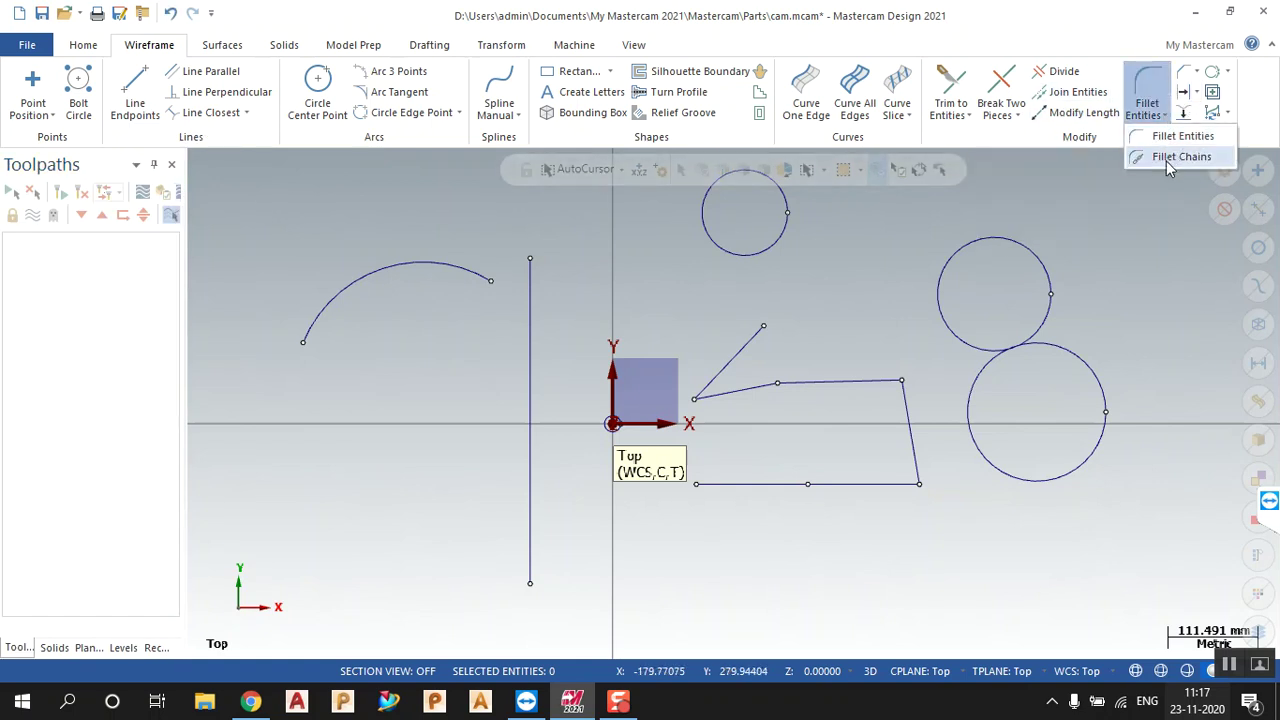
{"action": "left_click", "coordinate": [1180, 157]}
{"action": "left_click", "coordinate": [831, 381]}
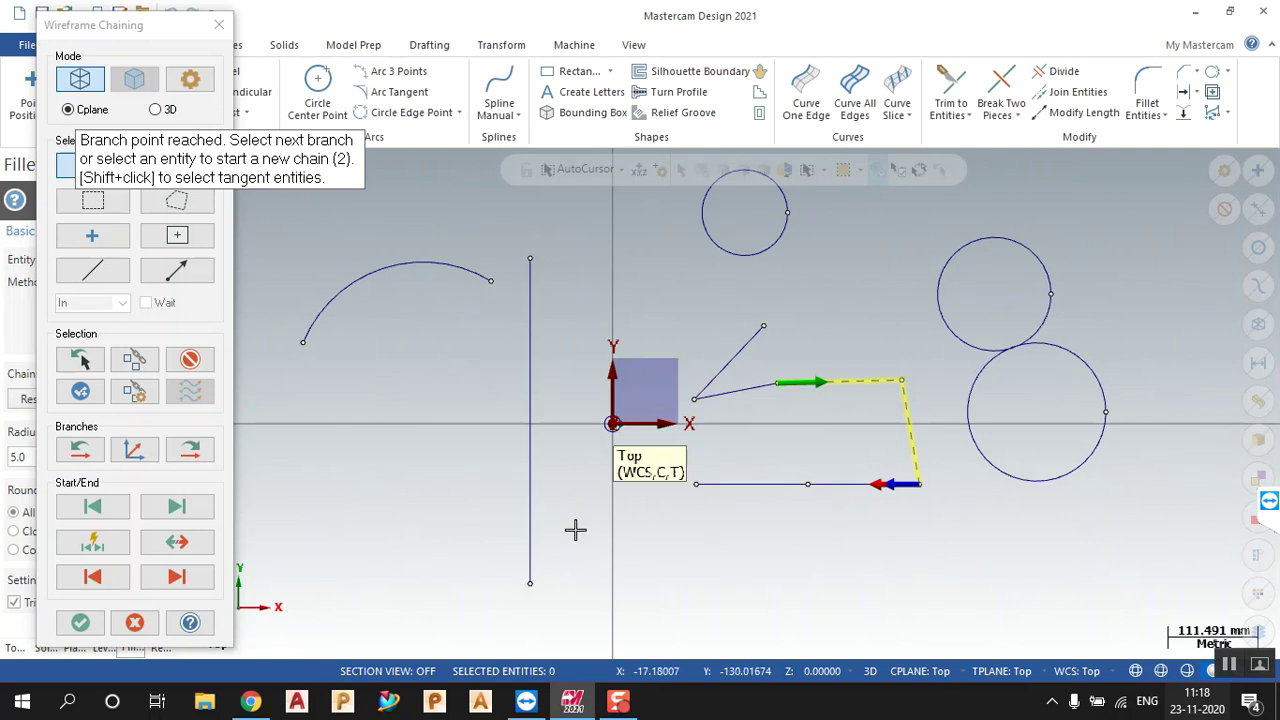
{"action": "left_click", "coordinate": [134, 622]}
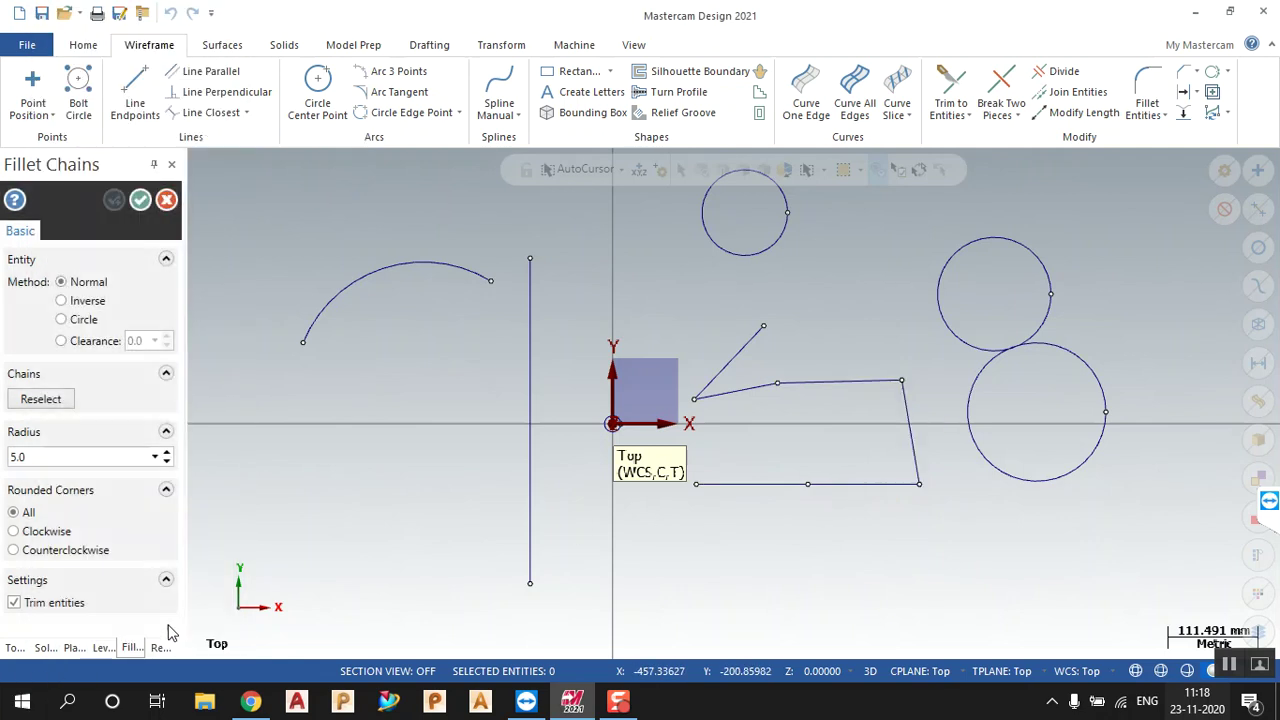
{"action": "left_click", "coordinate": [166, 200]}
Step: Delete all the wireframe entities, including the arc, vertical line, angled lines and circles
{"action": "left_click_drag", "start_coordinate": [420, 358], "coordinate": [489, 371]}
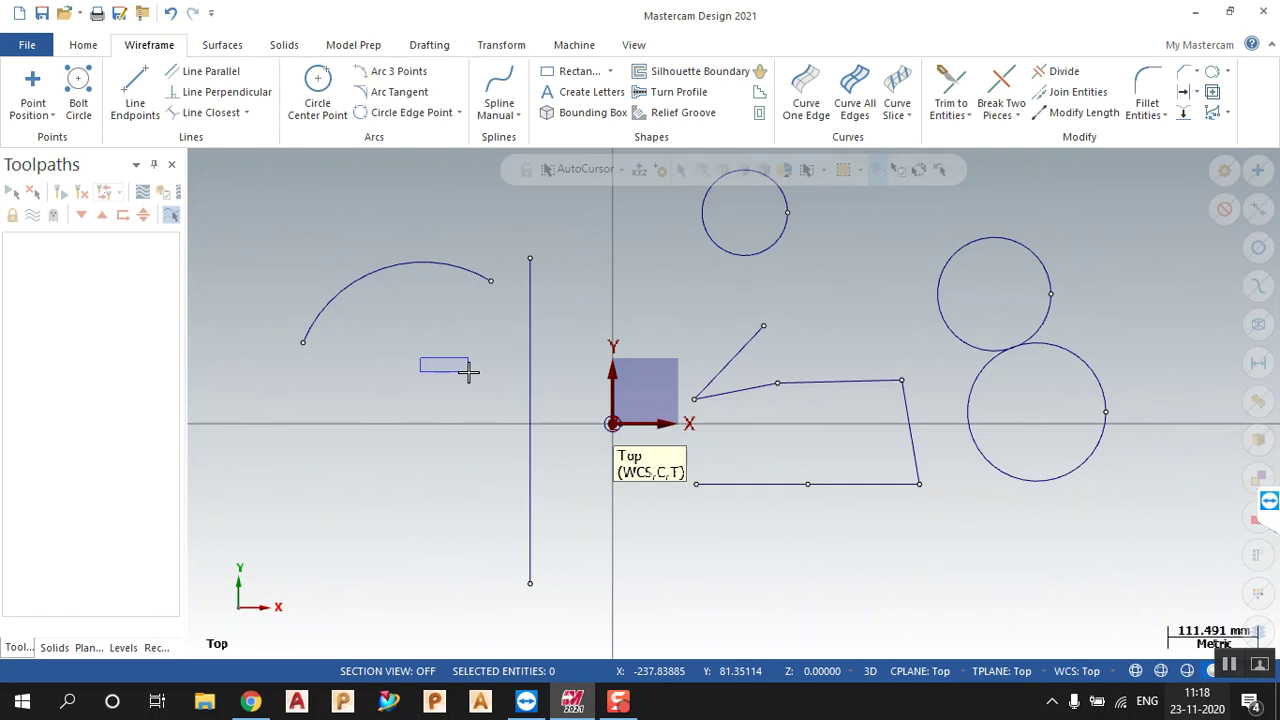
{"action": "left_click_drag", "start_coordinate": [468, 372], "coordinate": [449, 501]}
{"action": "left_click_drag", "start_coordinate": [1199, 581], "coordinate": [274, 209]}
{"action": "left_click", "coordinate": [764, 252]}
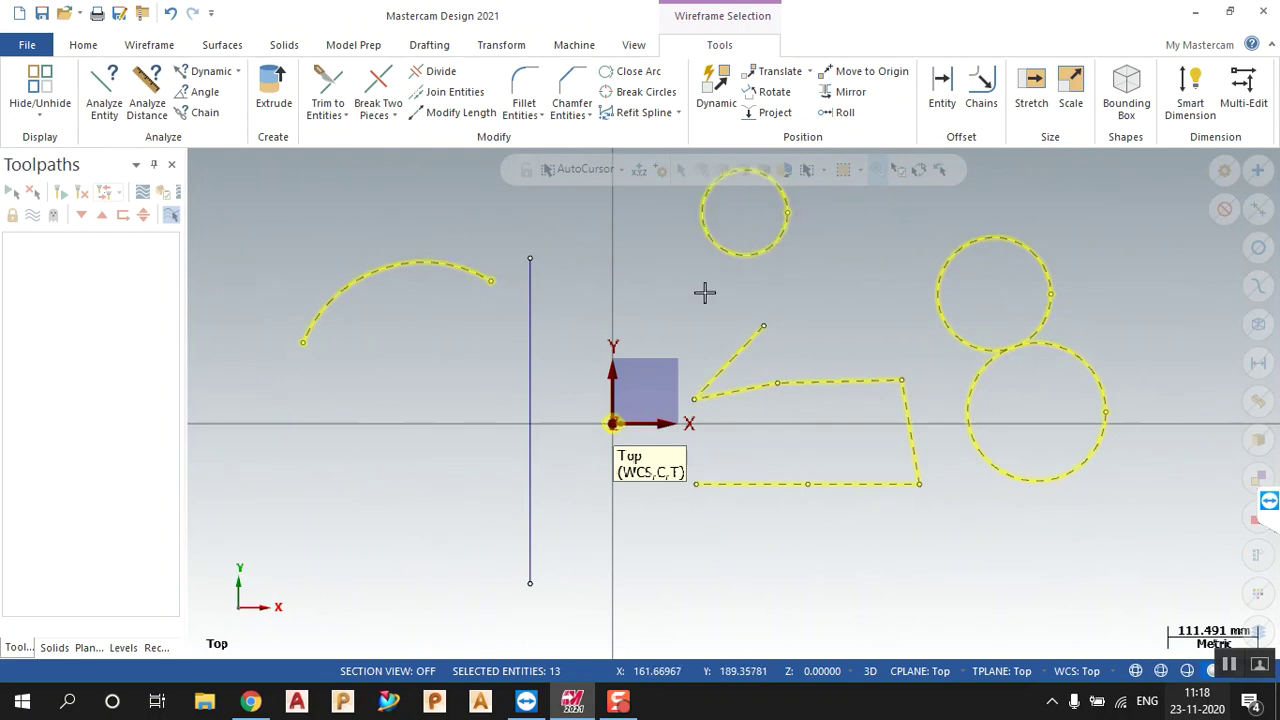
{"action": "right_click", "coordinate": [534, 389]}
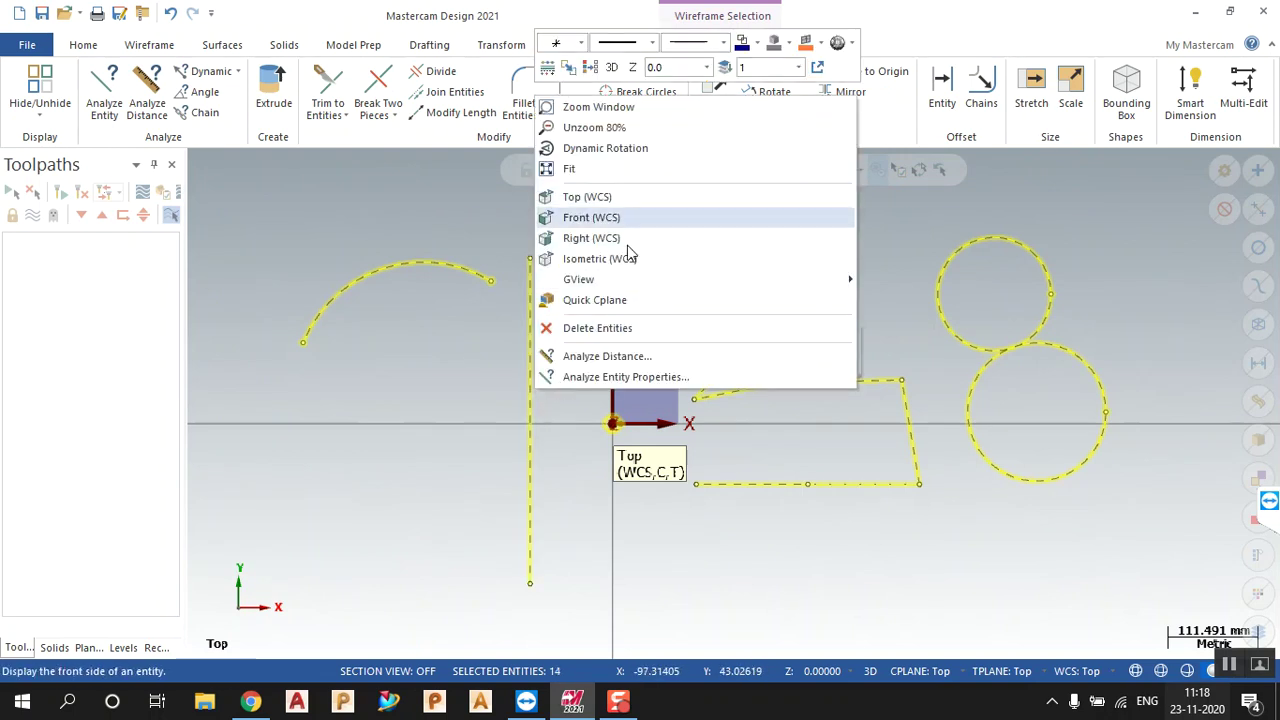
{"action": "left_click", "coordinate": [624, 333]}
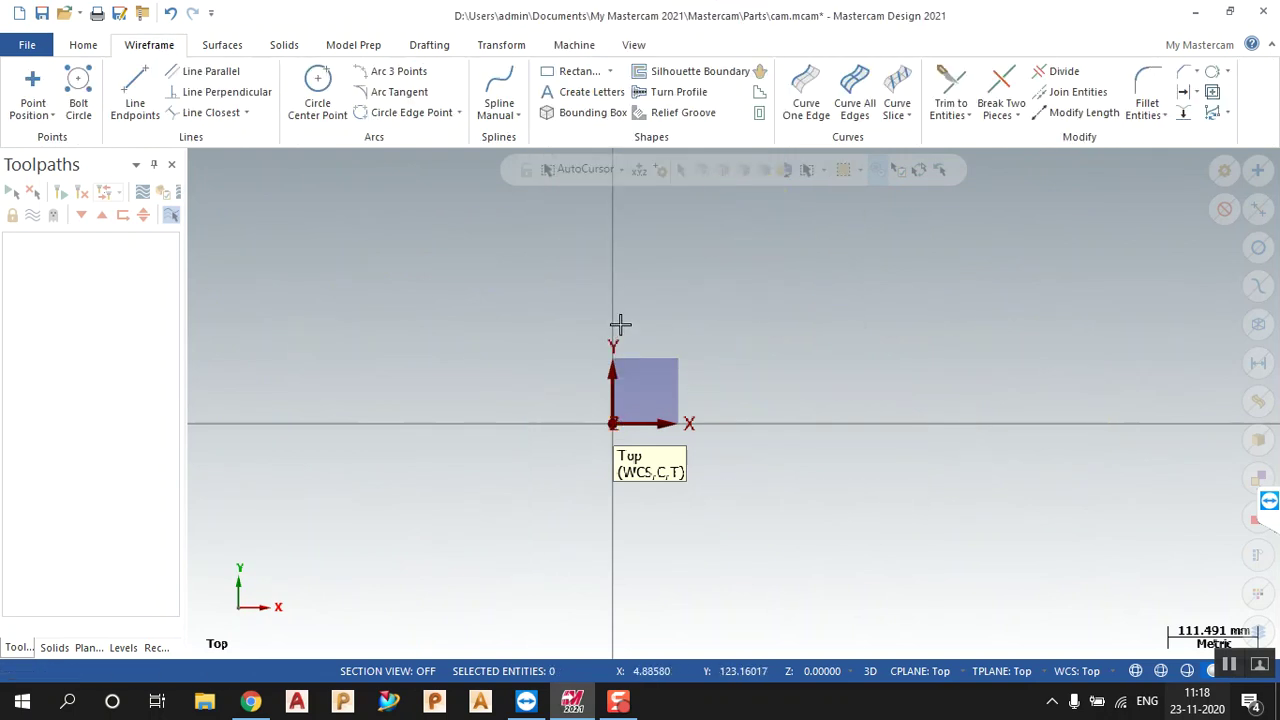
Step: Start Create Letters with the text "cam solutions" and preview the lettering at the origin
{"action": "left_click", "coordinate": [577, 92]}
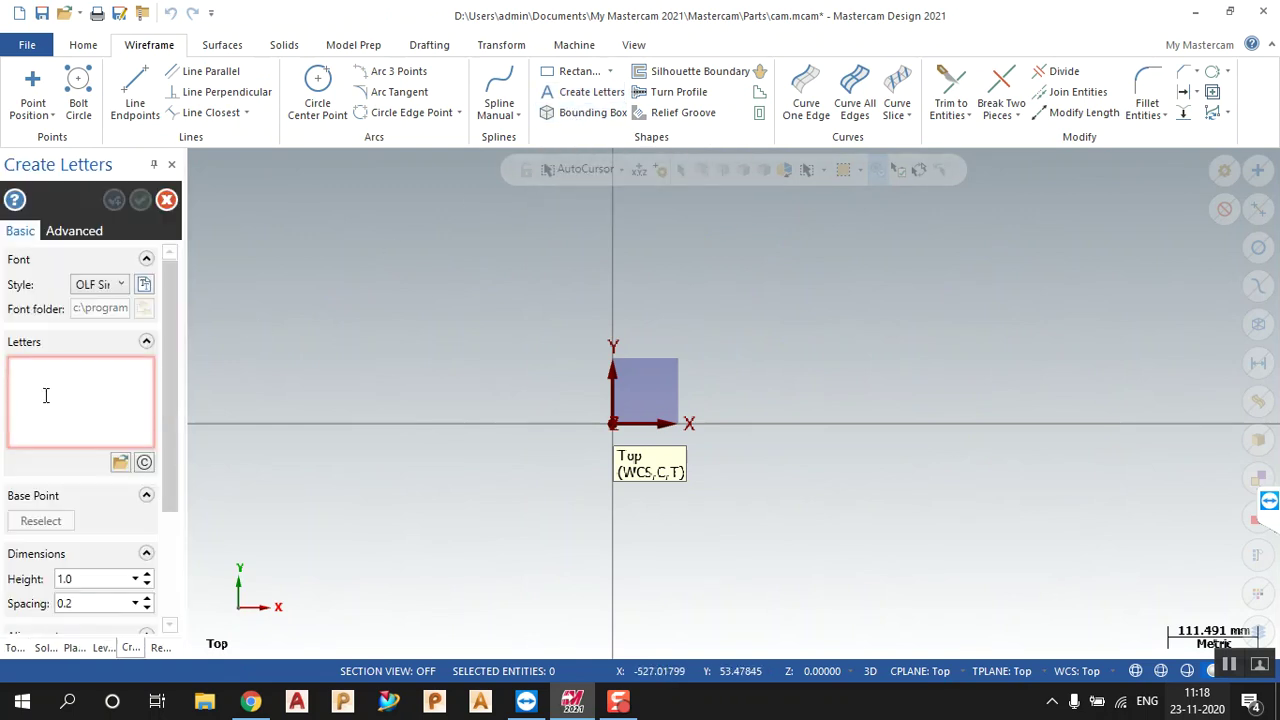
{"action": "type", "text": "cam solutions"}
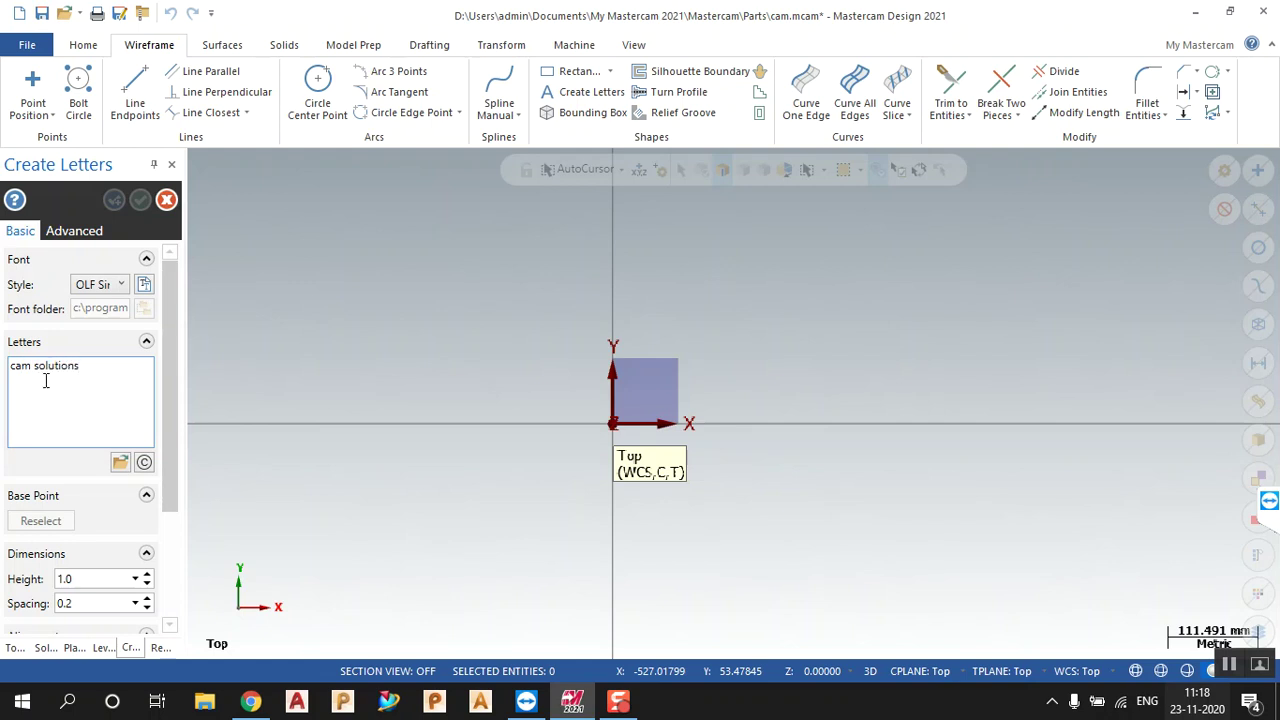
{"action": "scroll", "coordinate": [646, 411], "scroll_direction": "up", "scroll_amount": 4}
{"action": "scroll", "coordinate": [646, 411], "scroll_direction": "up", "scroll_amount": 6}
{"action": "scroll", "coordinate": [560, 420], "scroll_direction": "up", "scroll_amount": 5}
{"action": "scroll", "coordinate": [514, 394], "scroll_direction": "up", "scroll_amount": 6}
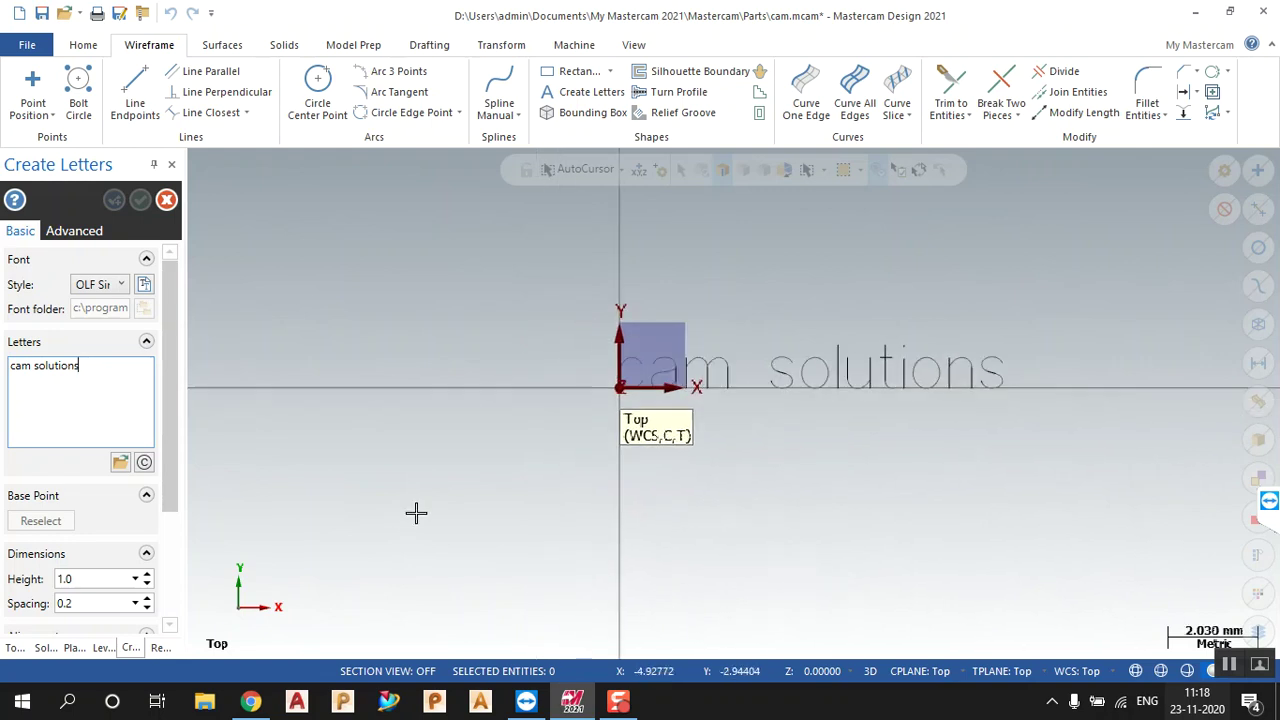
{"action": "scroll", "coordinate": [946, 331], "scroll_direction": "up", "scroll_amount": 1}
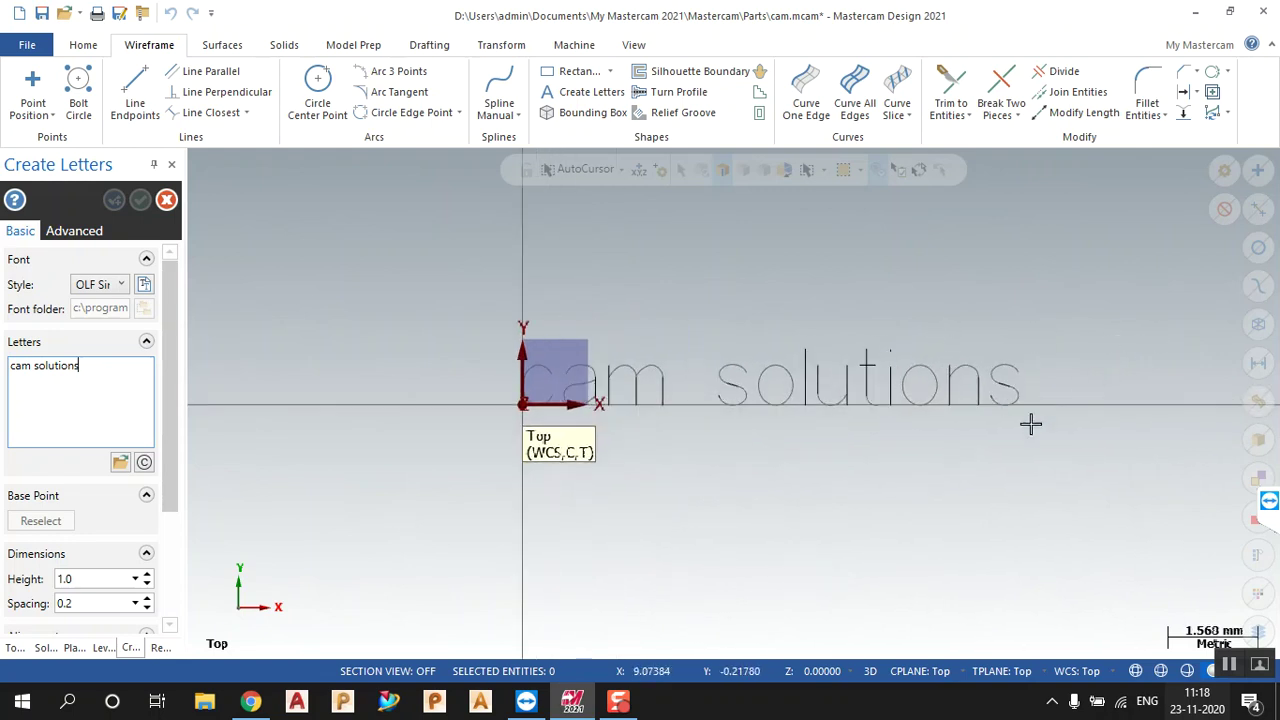
Step: Set the height of the "cam solutions" letters to 10.0
{"action": "left_click", "coordinate": [147, 577]}
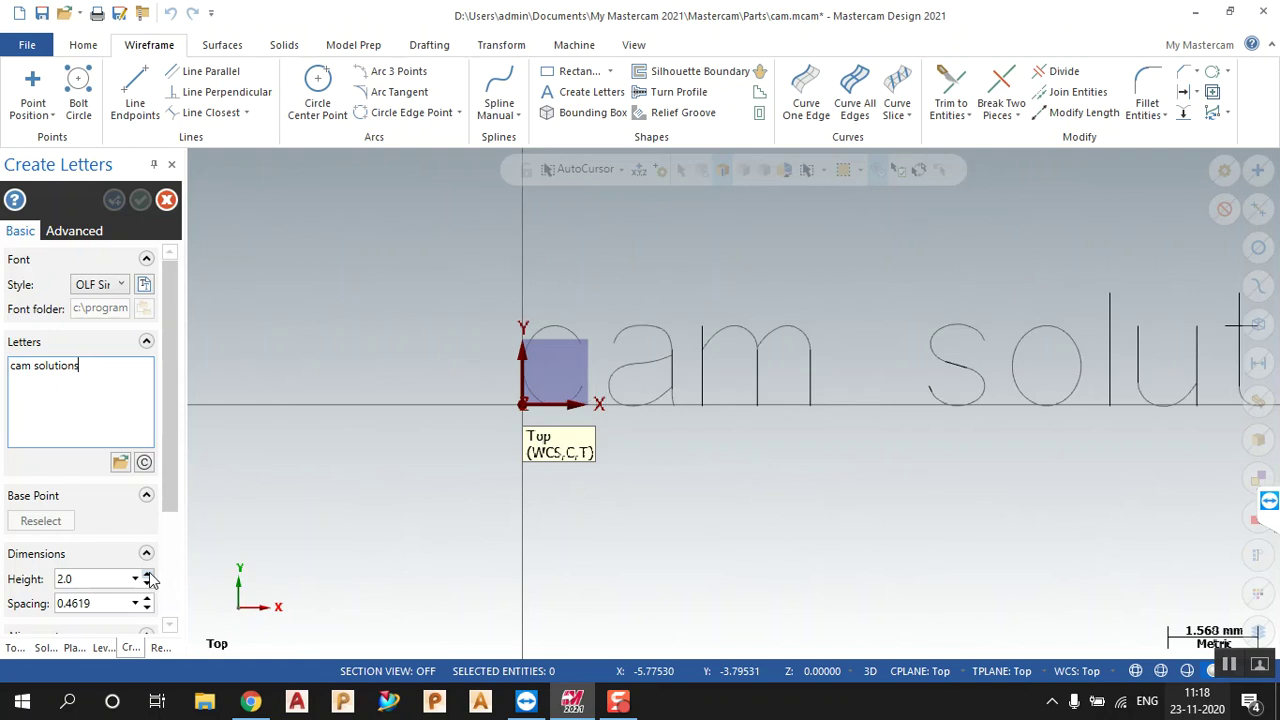
{"action": "left_click", "coordinate": [148, 577]}
{"action": "left_click", "coordinate": [148, 577]}
{"action": "left_click", "coordinate": [148, 577]}
{"action": "left_click", "coordinate": [148, 577]}
{"action": "left_click", "coordinate": [148, 577]}
{"action": "left_click", "coordinate": [148, 577]}
{"action": "left_click", "coordinate": [148, 577]}
{"action": "left_click", "coordinate": [148, 577]}
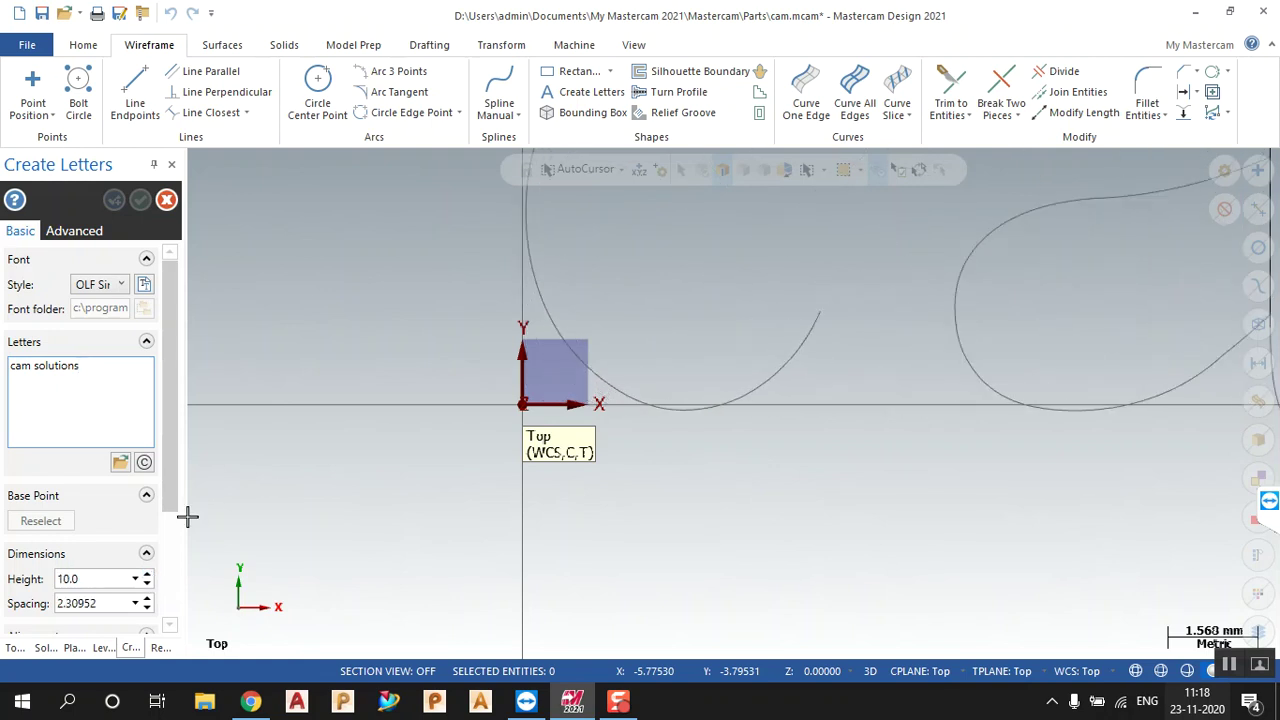
Step: Preview the "cam solutions" letters in the Mastercam (Box) and Mastercam (Slant) fonts
{"action": "scroll", "coordinate": [290, 460], "scroll_direction": "down", "scroll_amount": 5}
{"action": "scroll", "coordinate": [332, 504], "scroll_direction": "down", "scroll_amount": 6}
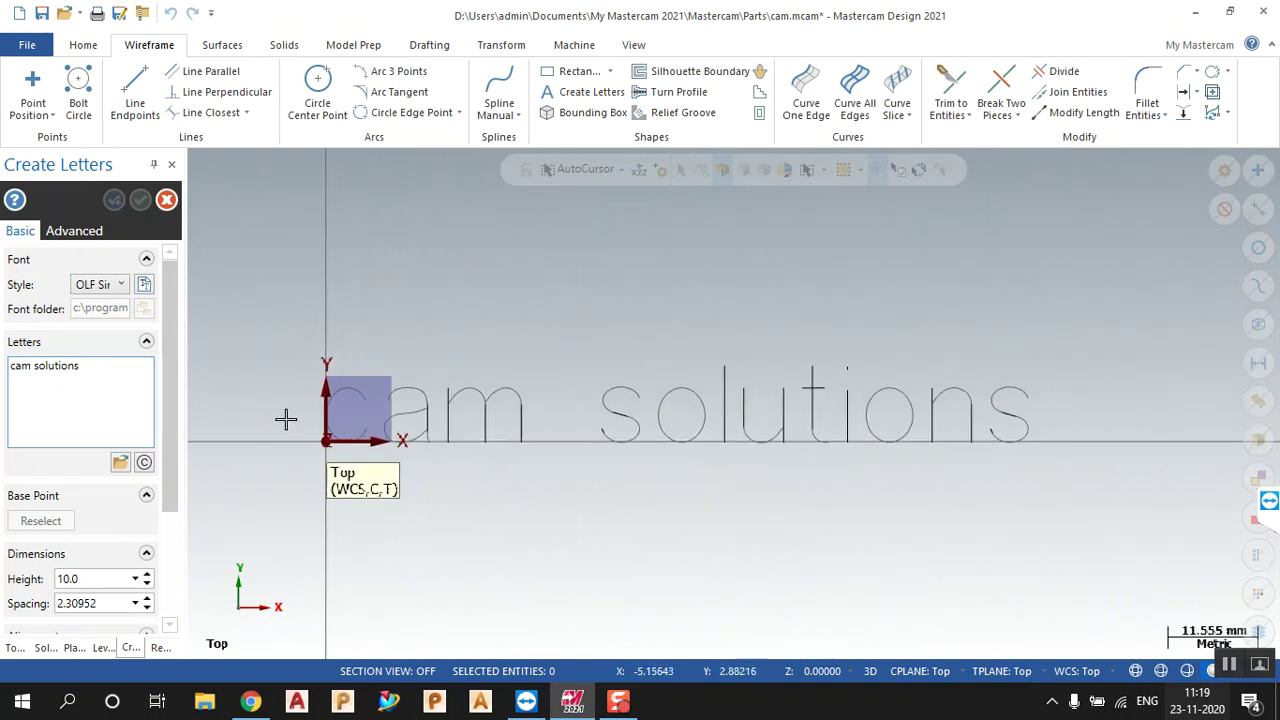
{"action": "left_click", "coordinate": [121, 285]}
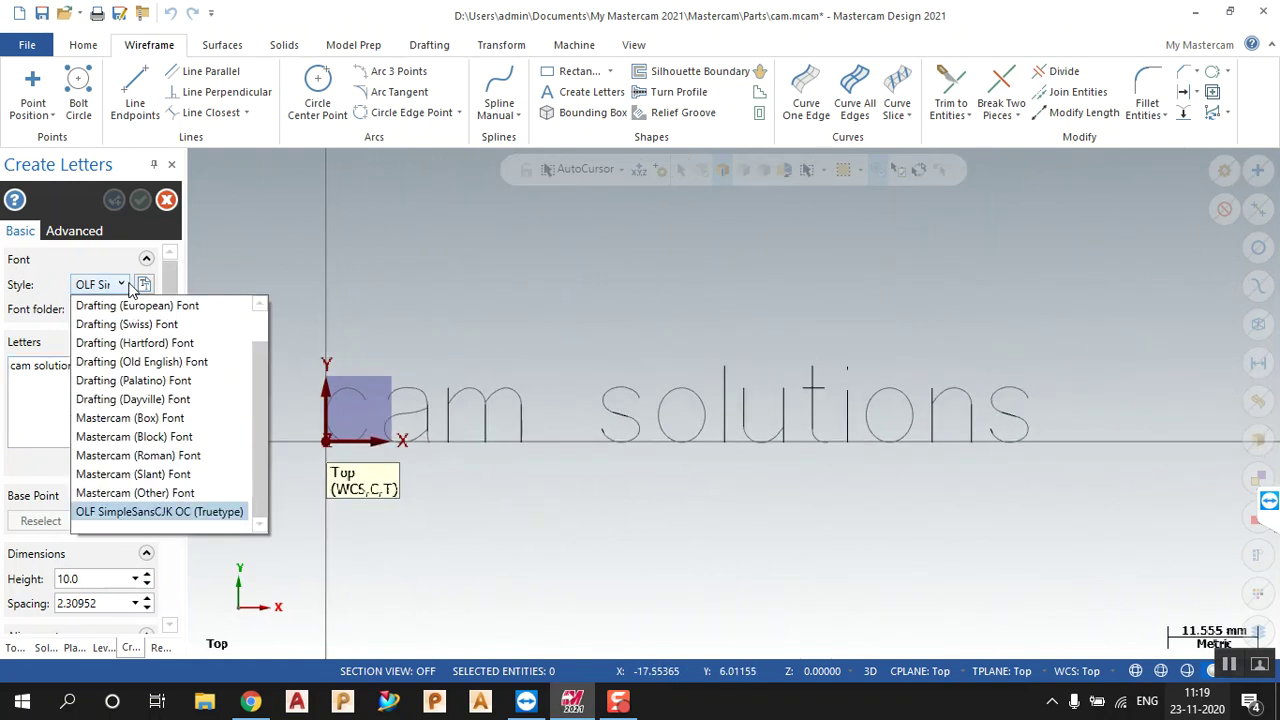
{"action": "left_click", "coordinate": [177, 418]}
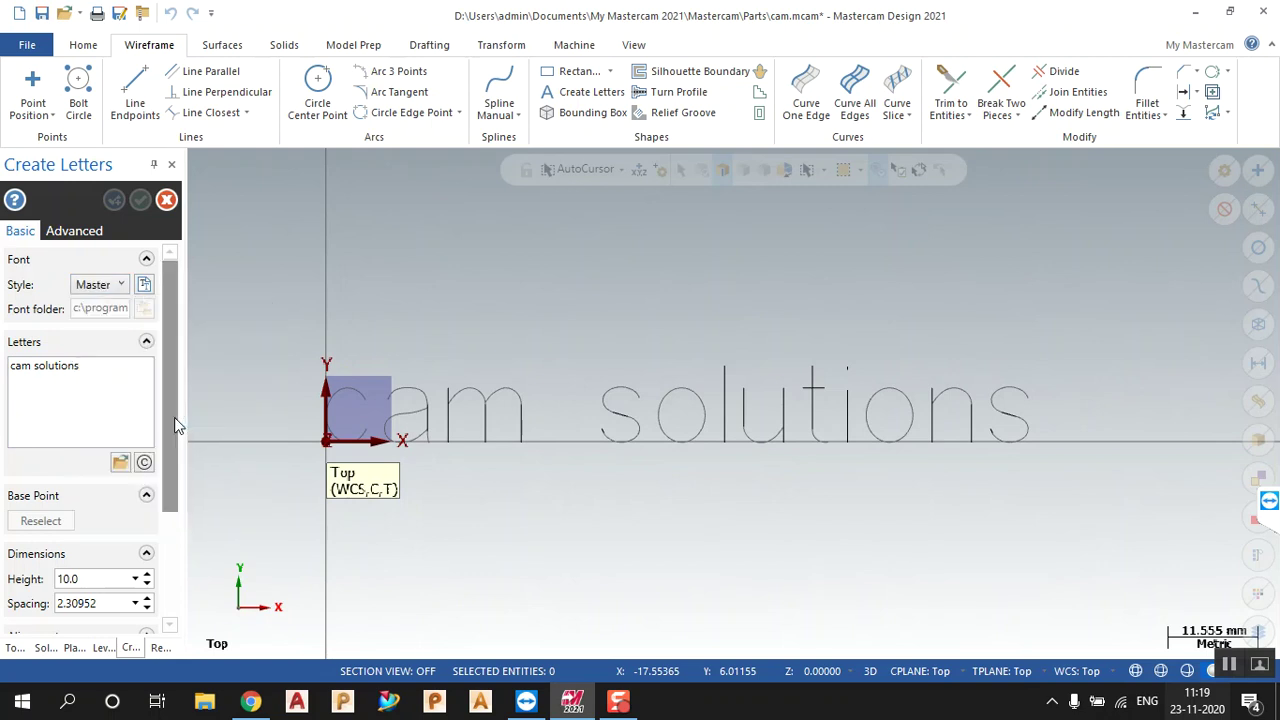
{"action": "left_click", "coordinate": [124, 285]}
{"action": "left_click", "coordinate": [152, 477]}
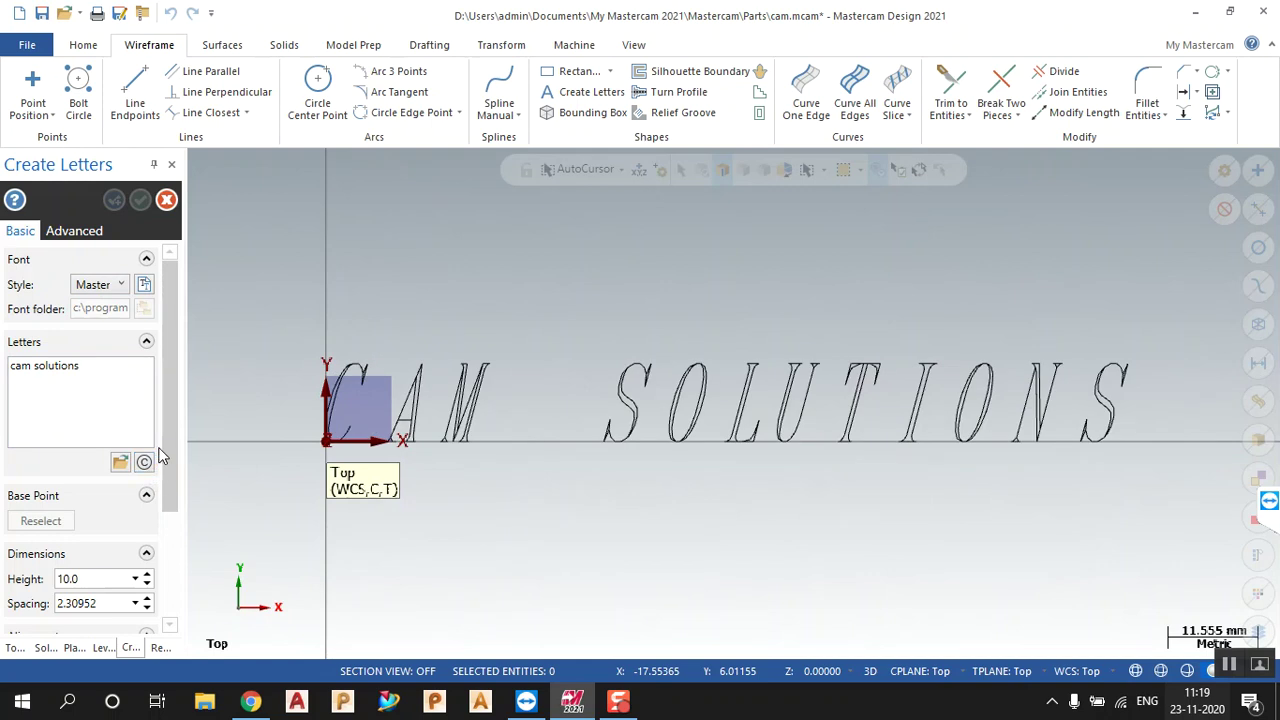
{"action": "left_click", "coordinate": [115, 286]}
{"action": "scroll", "coordinate": [130, 340], "scroll_direction": "up", "scroll_amount": 1}
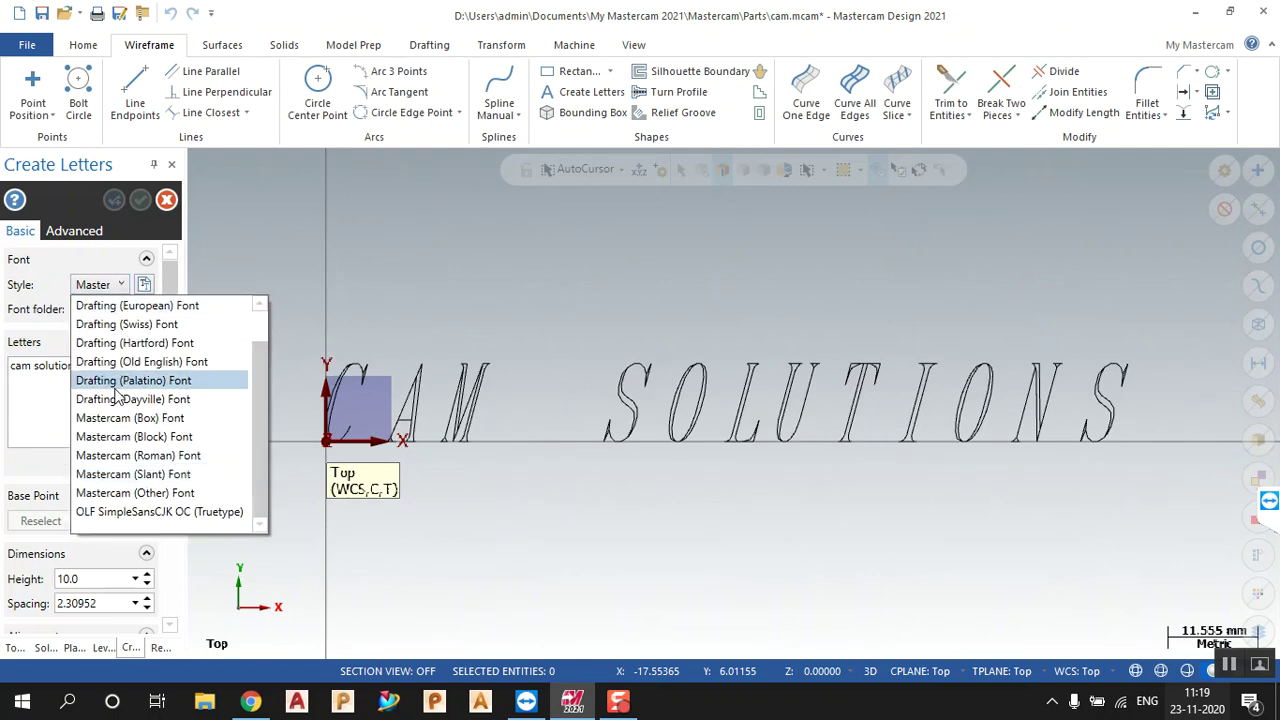
{"action": "left_click", "coordinate": [155, 475]}
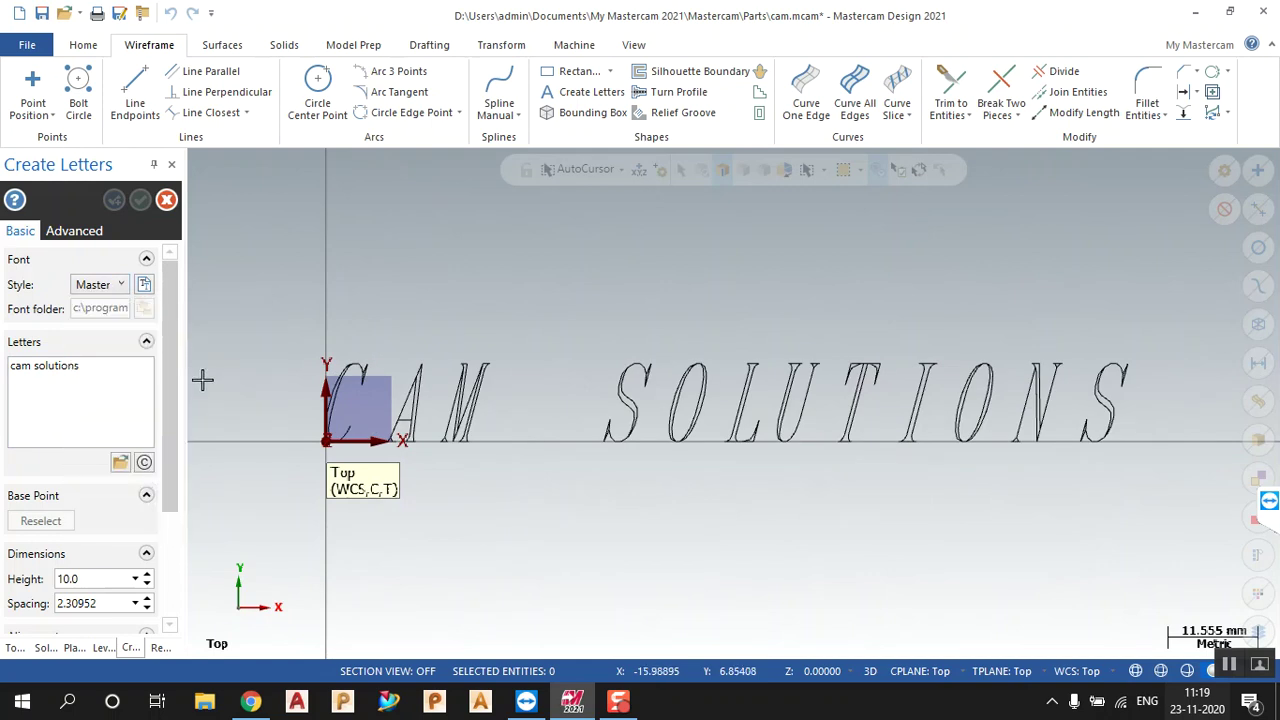
Step: Set the lettering font to Mastercam (Block), place the letters at the origin and create them
{"action": "left_click", "coordinate": [124, 285]}
{"action": "scroll", "coordinate": [133, 345], "scroll_direction": "up", "scroll_amount": 2}
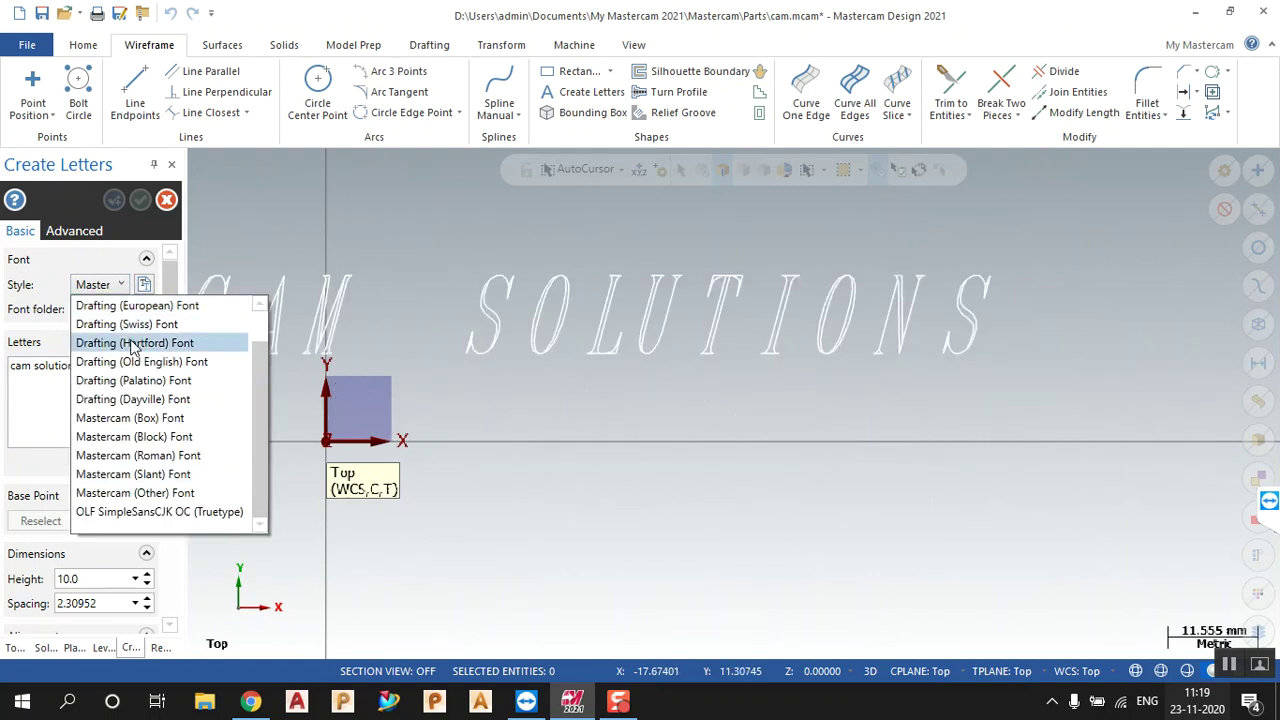
{"action": "left_click", "coordinate": [136, 434]}
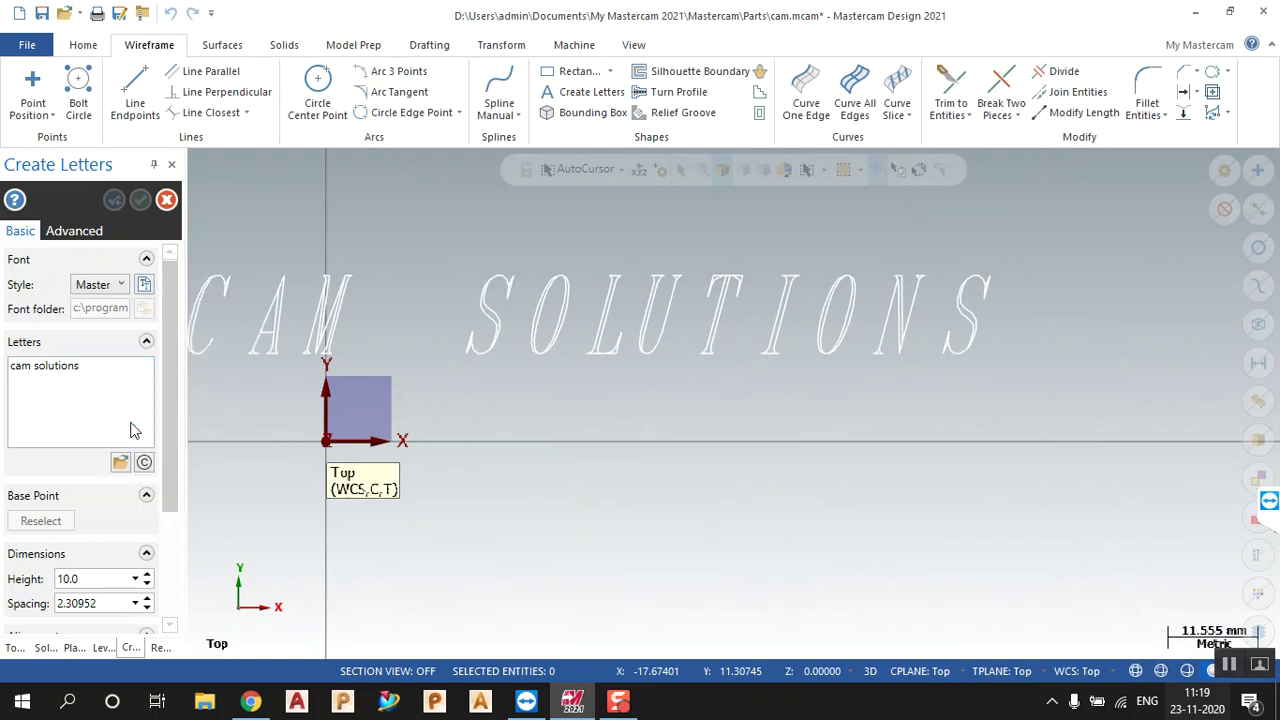
{"action": "left_click", "coordinate": [326, 442]}
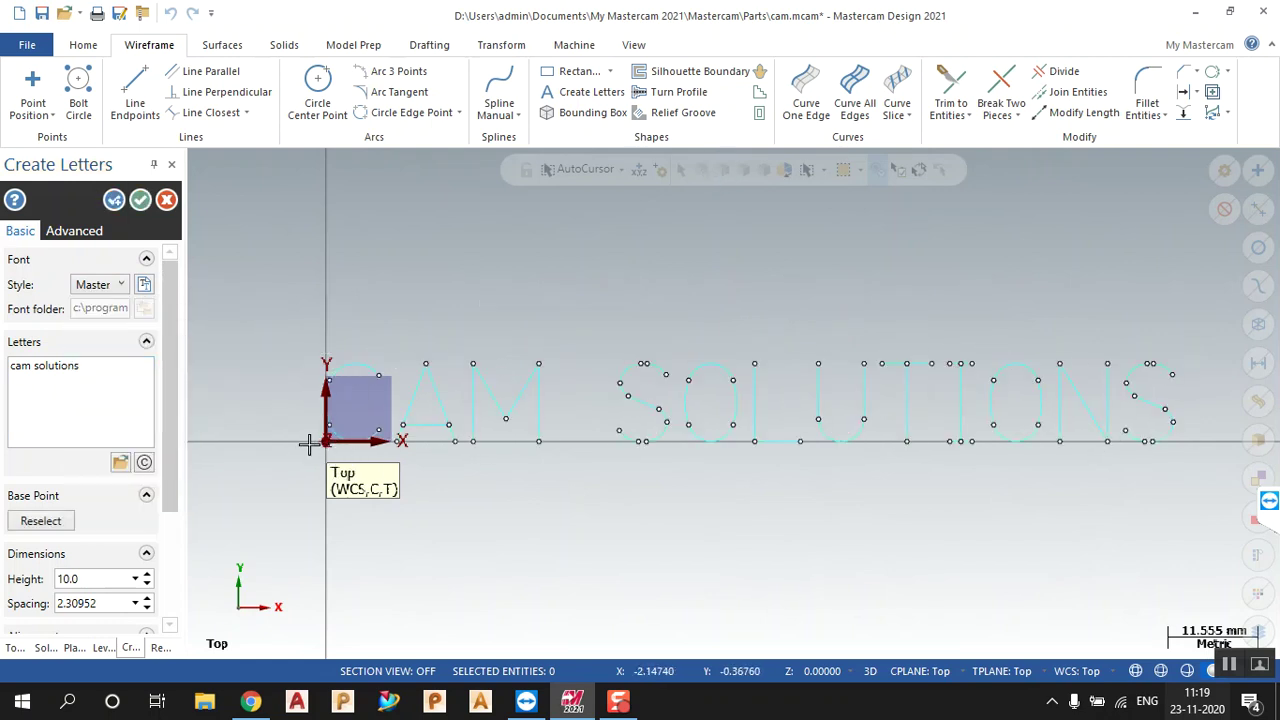
{"action": "left_click", "coordinate": [140, 200]}
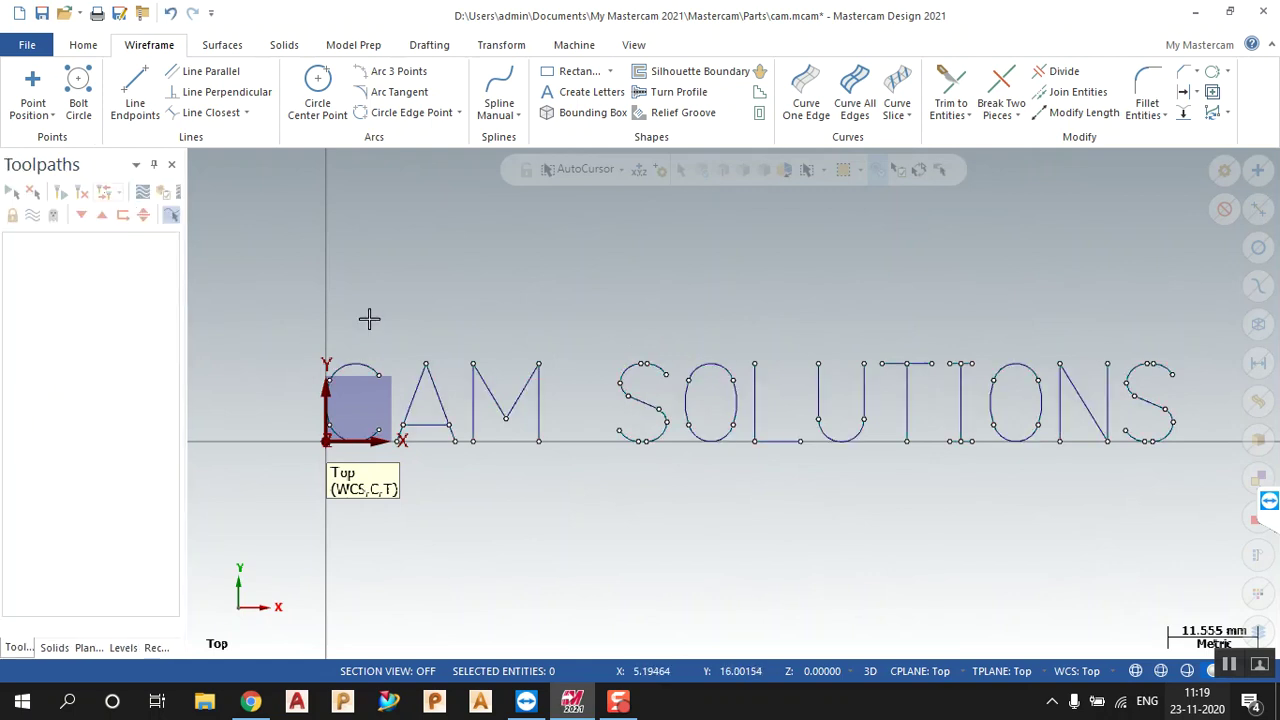
Step: Try to fillet the corner between the first vertical and the diagonal of the letter N with radius 31.0
{"action": "scroll", "coordinate": [474, 340], "scroll_direction": "down", "scroll_amount": 2}
{"action": "scroll", "coordinate": [478, 366], "scroll_direction": "up", "scroll_amount": 3}
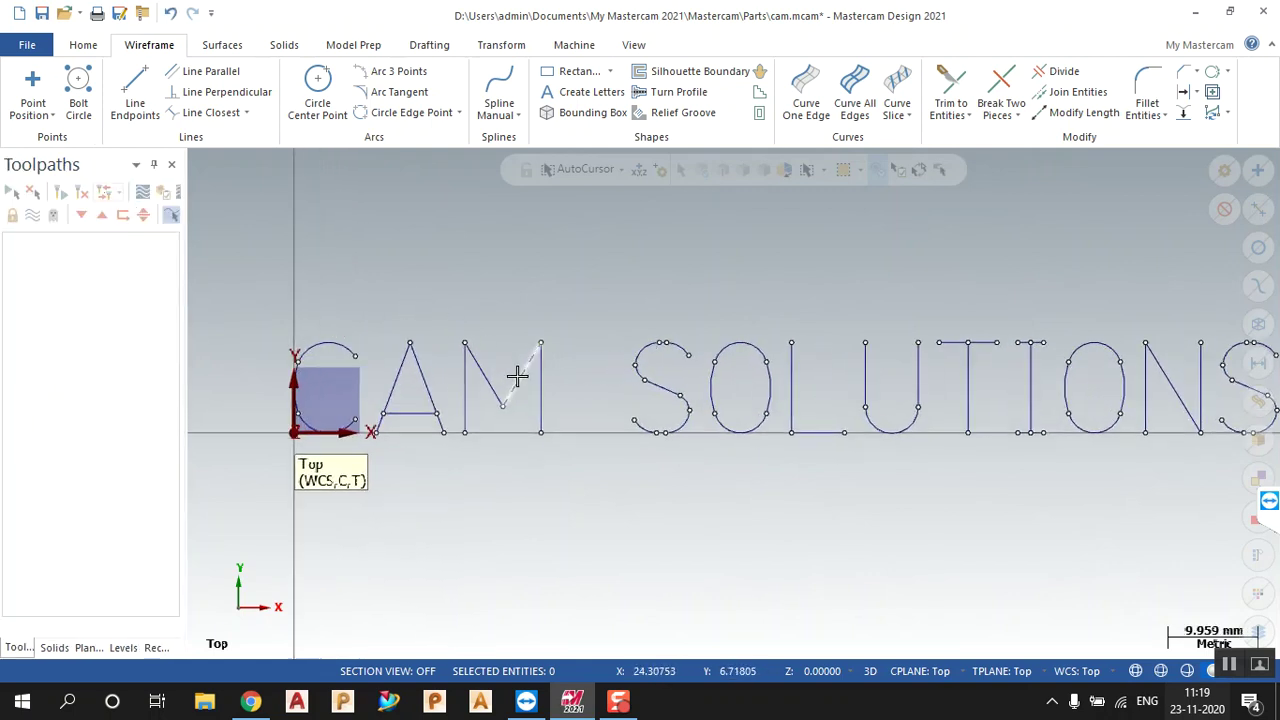
{"action": "scroll", "coordinate": [526, 403], "scroll_direction": "down", "scroll_amount": 2}
{"action": "scroll", "coordinate": [491, 403], "scroll_direction": "up", "scroll_amount": 1}
{"action": "scroll", "coordinate": [519, 404], "scroll_direction": "down", "scroll_amount": 2}
{"action": "scroll", "coordinate": [519, 404], "scroll_direction": "down", "scroll_amount": 1}
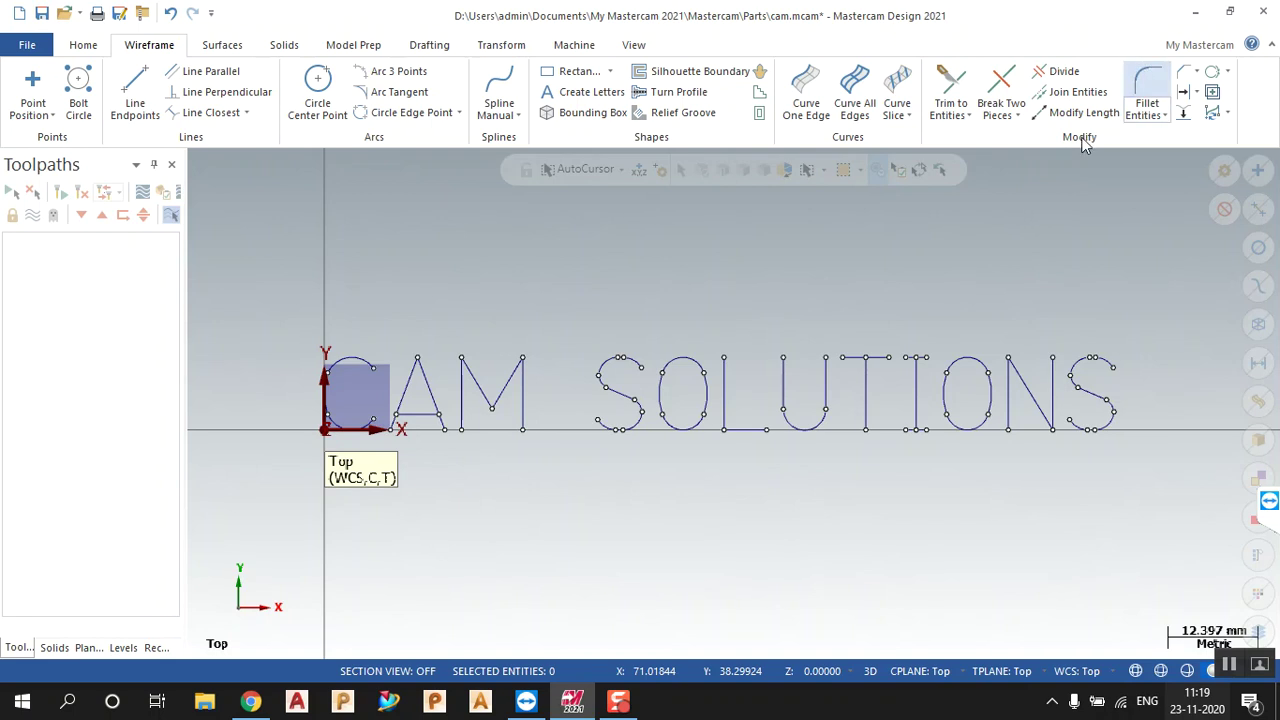
{"action": "left_click", "coordinate": [1147, 100]}
{"action": "left_click", "coordinate": [1010, 395]}
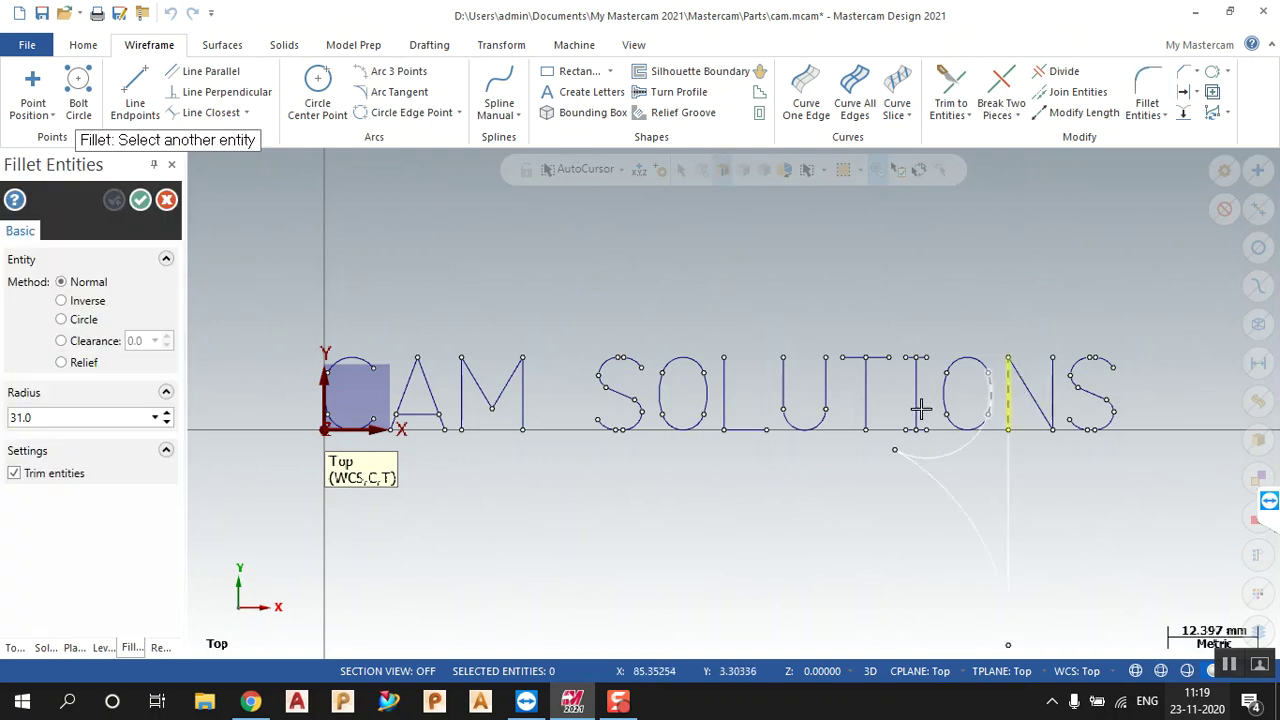
{"action": "left_click", "coordinate": [1028, 398]}
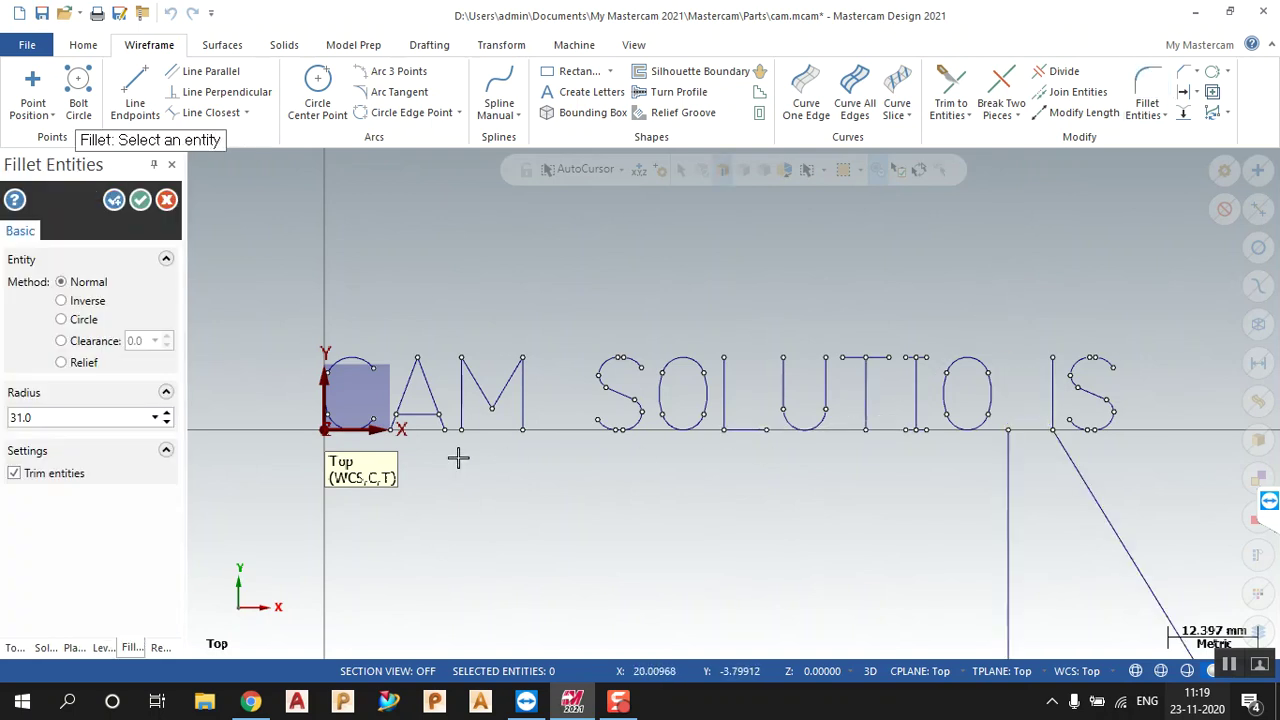
Step: Set the fillet radius on the letter N to 1.0 and finish the fillet
{"action": "left_click", "coordinate": [167, 424]}
{"action": "left_click", "coordinate": [167, 424]}
{"action": "left_click", "coordinate": [167, 424]}
{"action": "left_click", "coordinate": [168, 424]}
{"action": "left_click", "coordinate": [167, 424]}
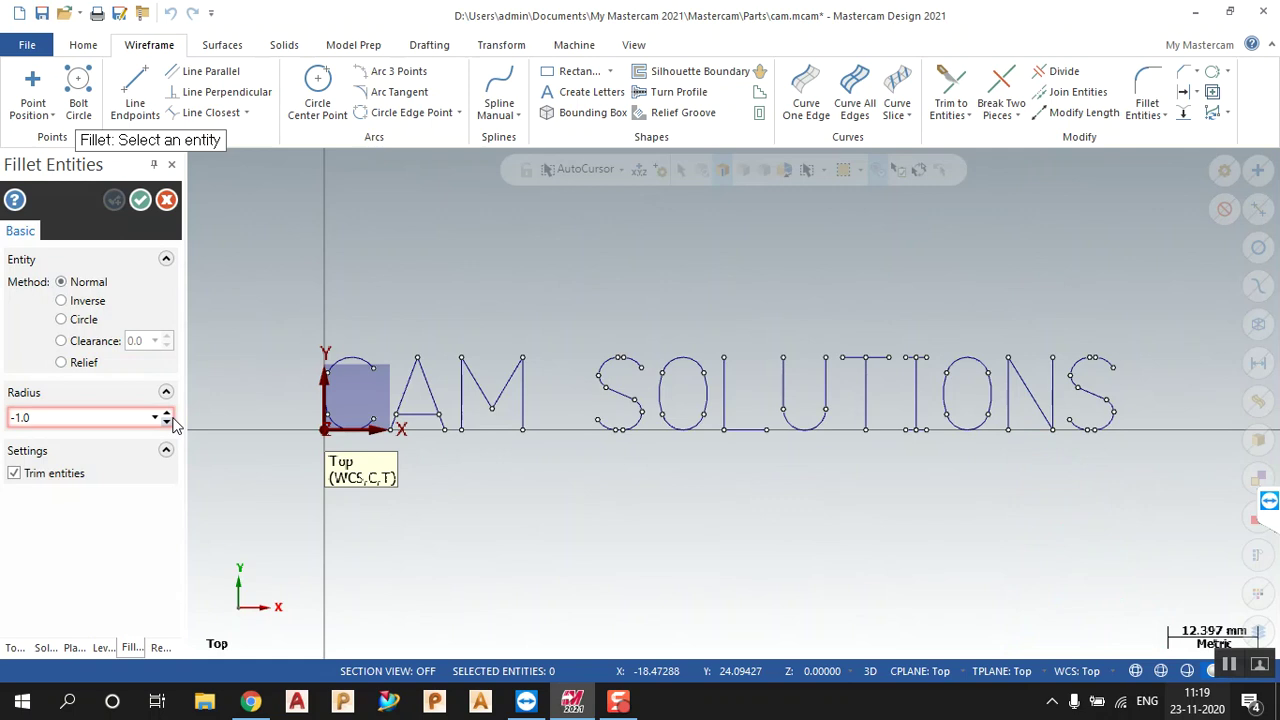
{"action": "left_click", "coordinate": [167, 415]}
{"action": "left_click", "coordinate": [167, 415]}
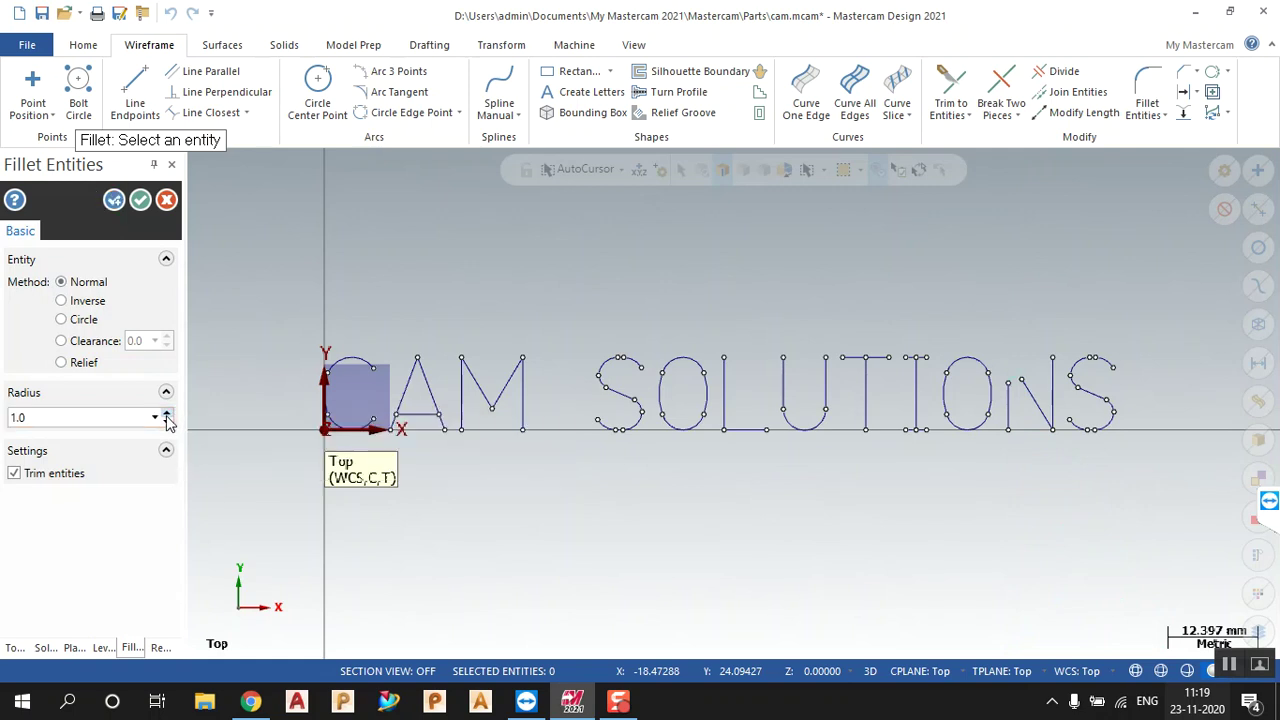
{"action": "left_click", "coordinate": [141, 200]}
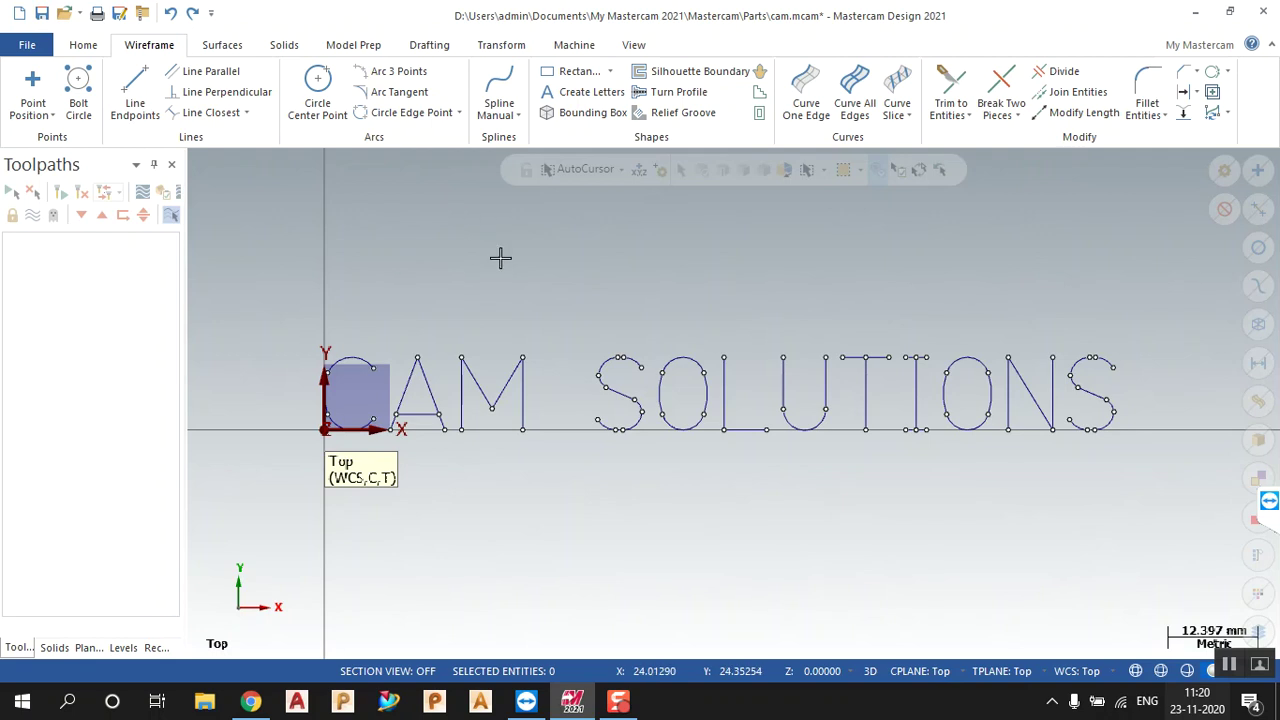
Step: Draw a rectangle about 120.5 mm wide and 51.4 mm high around the lettering, with its first corner at the origin
{"action": "scroll", "coordinate": [443, 383], "scroll_direction": "up", "scroll_amount": 2}
{"action": "right_click", "coordinate": [507, 301]}
{"action": "left_click", "coordinate": [572, 465]}
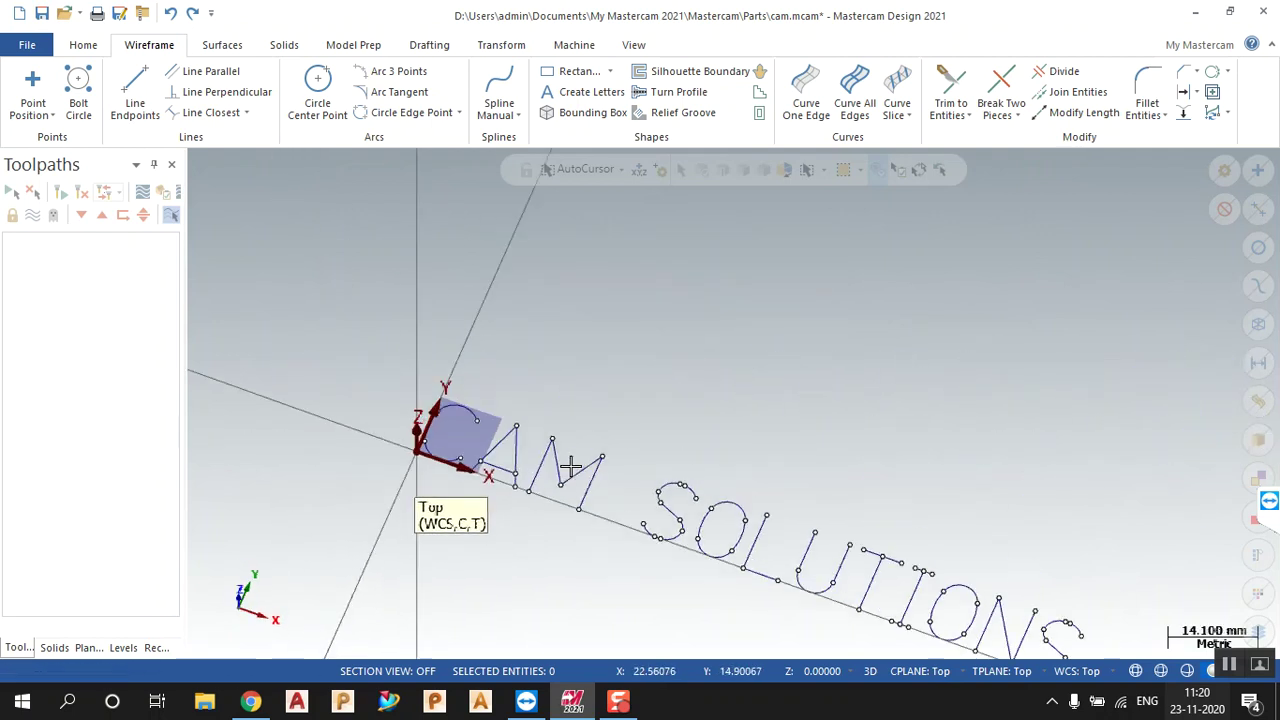
{"action": "scroll", "coordinate": [714, 586], "scroll_direction": "up", "scroll_amount": 4}
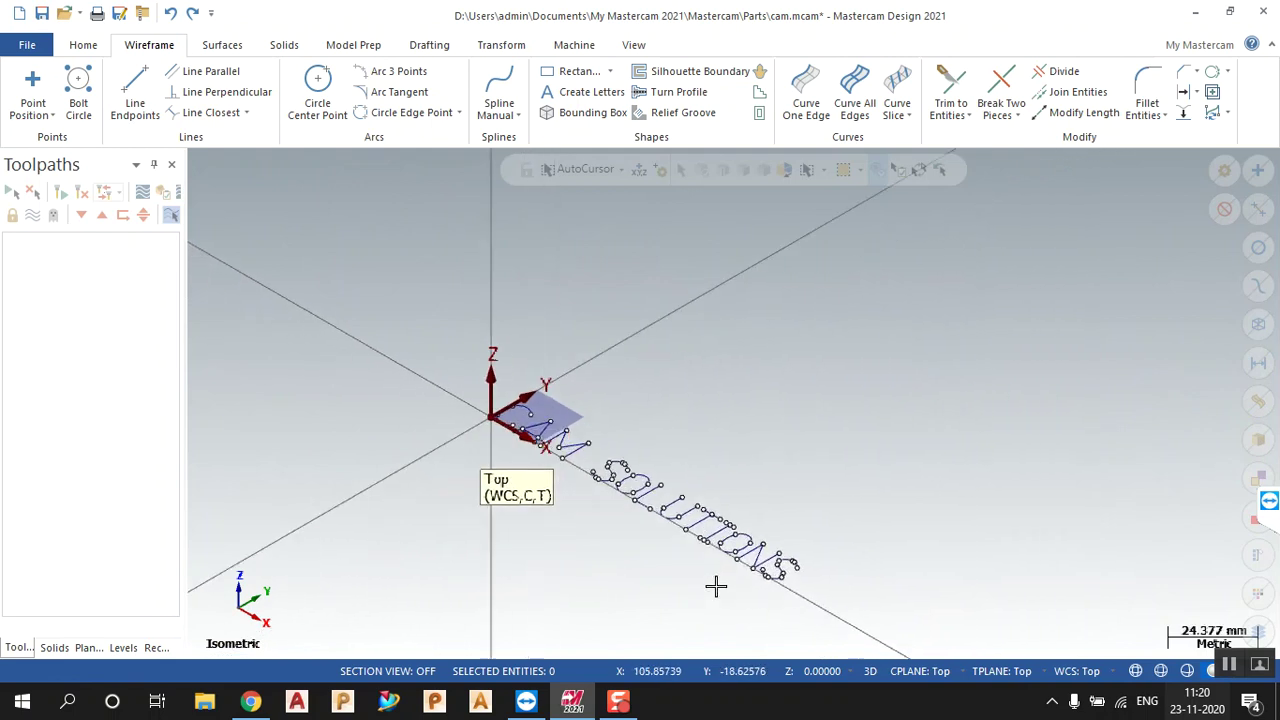
{"action": "left_click", "coordinate": [570, 73]}
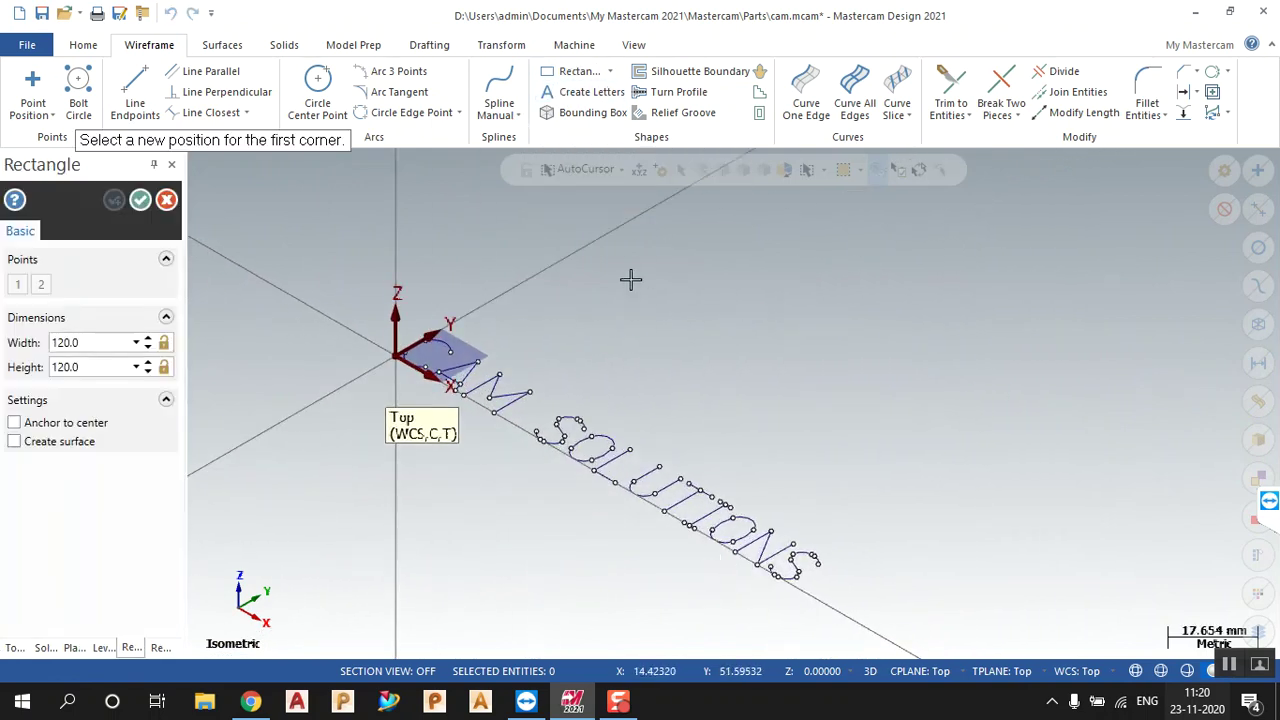
{"action": "left_click", "coordinate": [394, 362]}
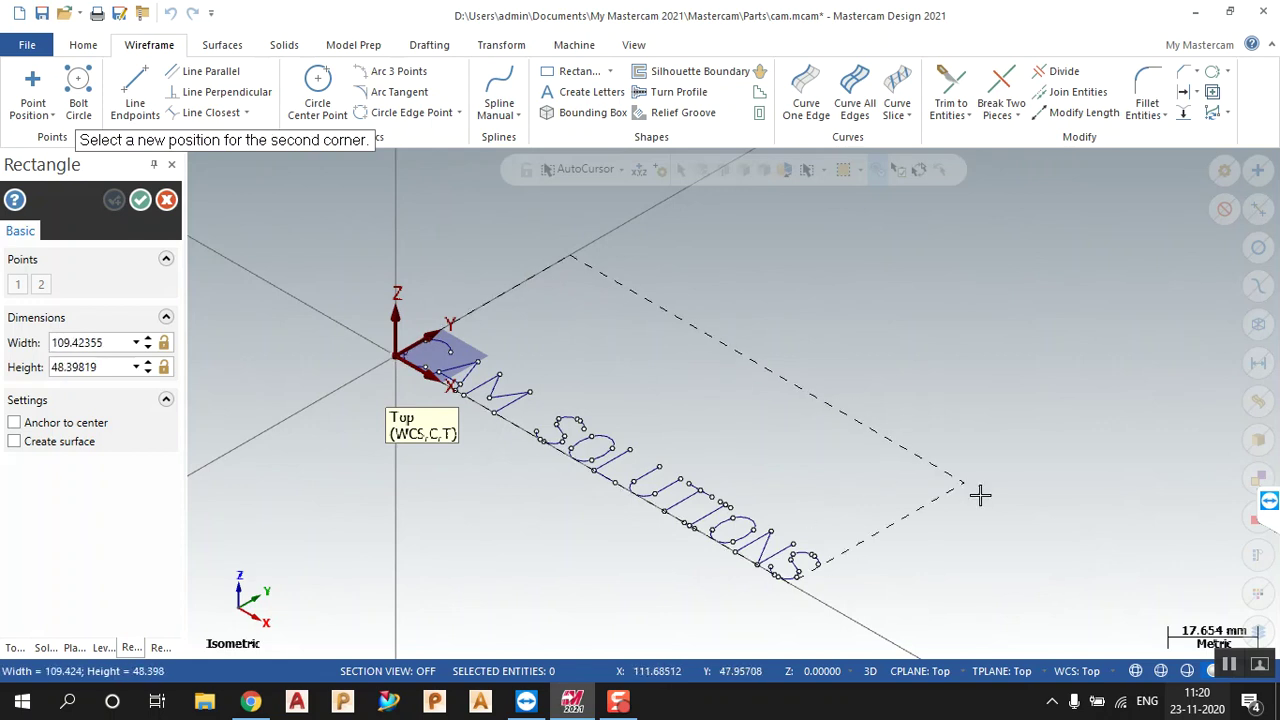
{"action": "left_click", "coordinate": [1013, 499]}
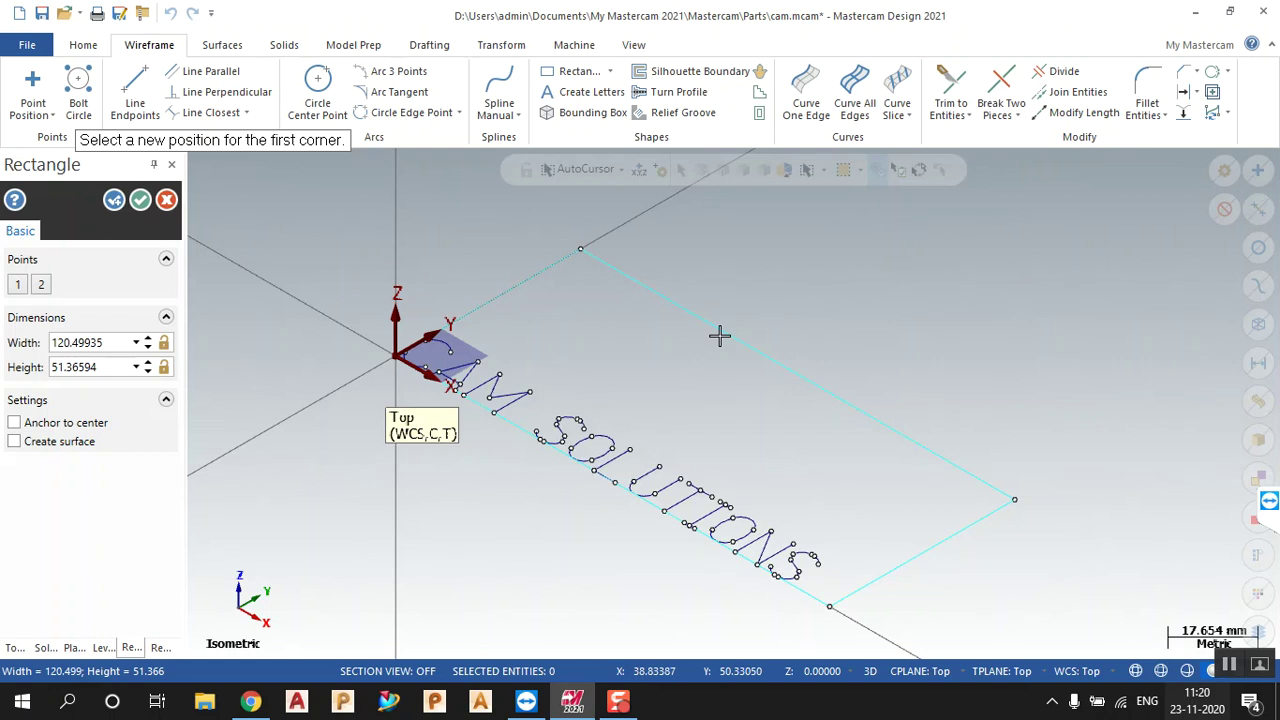
{"action": "right_click", "coordinate": [372, 276]}
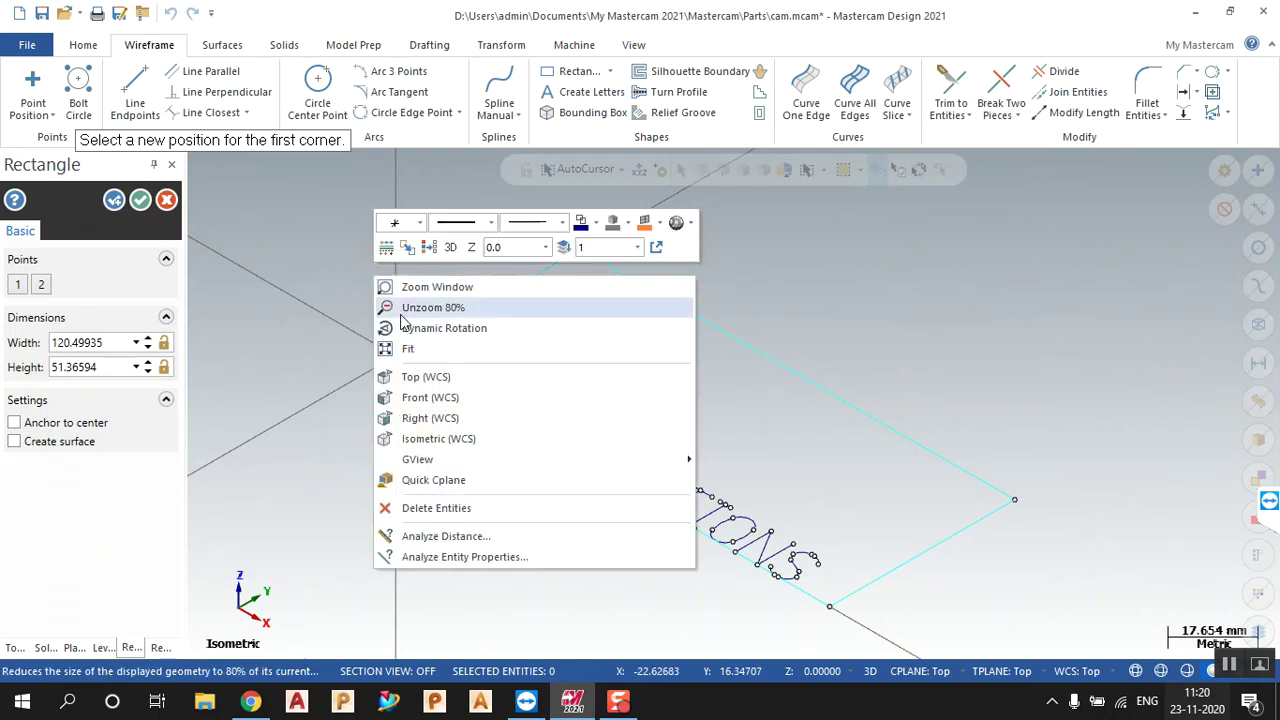
{"action": "left_click", "coordinate": [414, 374]}
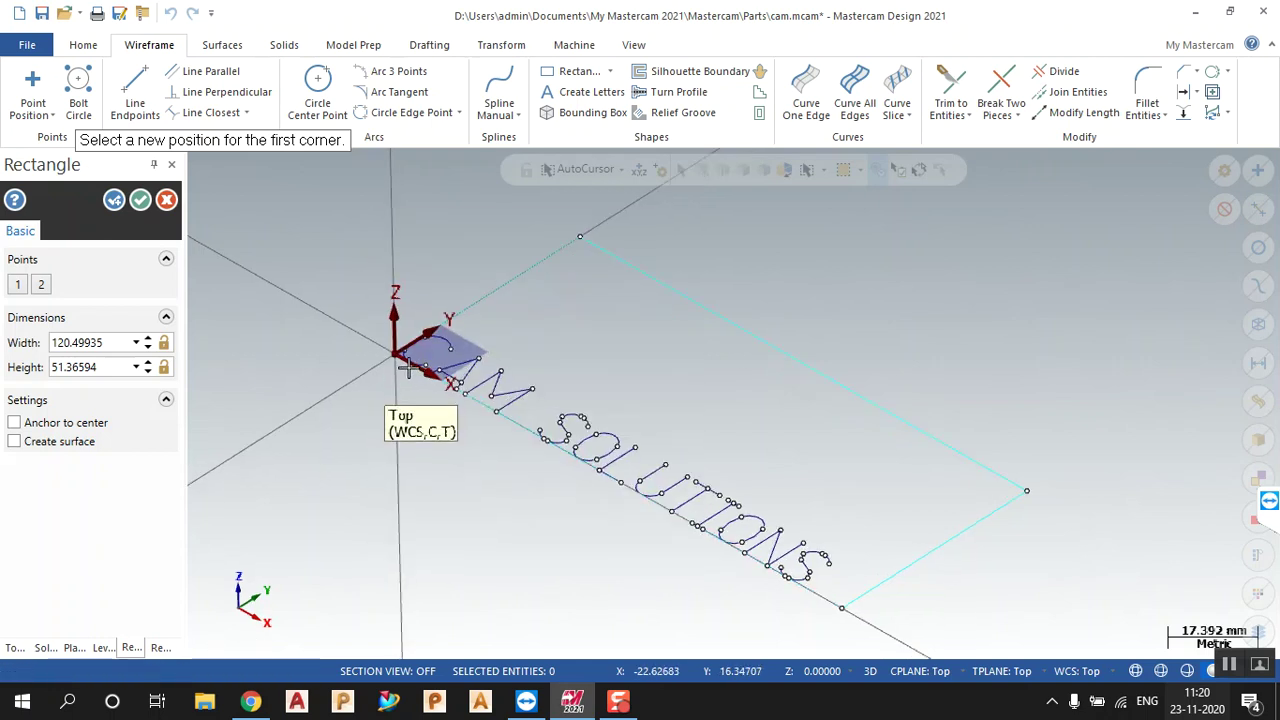
{"action": "left_click", "coordinate": [140, 199]}
Step: Select all the CAM SOLUTIONS letters without the rectangle and start Translate on them
{"action": "scroll", "coordinate": [222, 256], "scroll_direction": "down", "scroll_amount": 3}
{"action": "left_click_drag", "start_coordinate": [217, 259], "coordinate": [988, 529]}
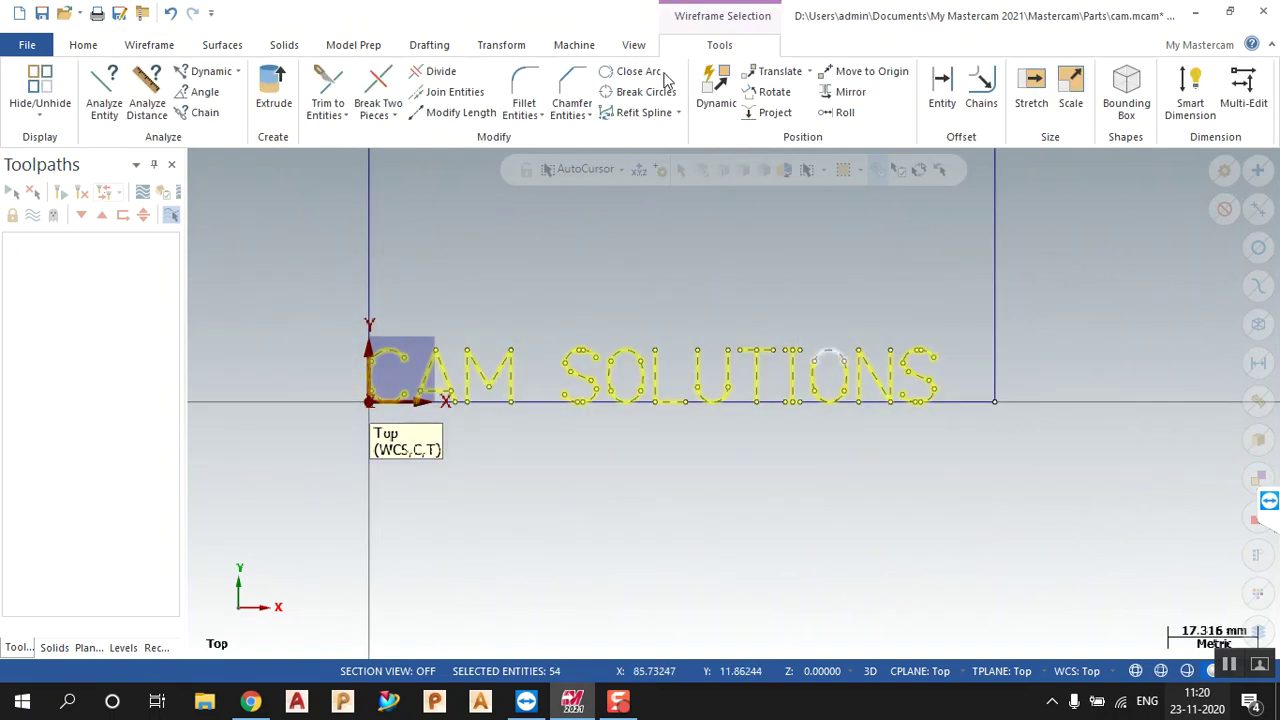
{"action": "left_click", "coordinate": [501, 45]}
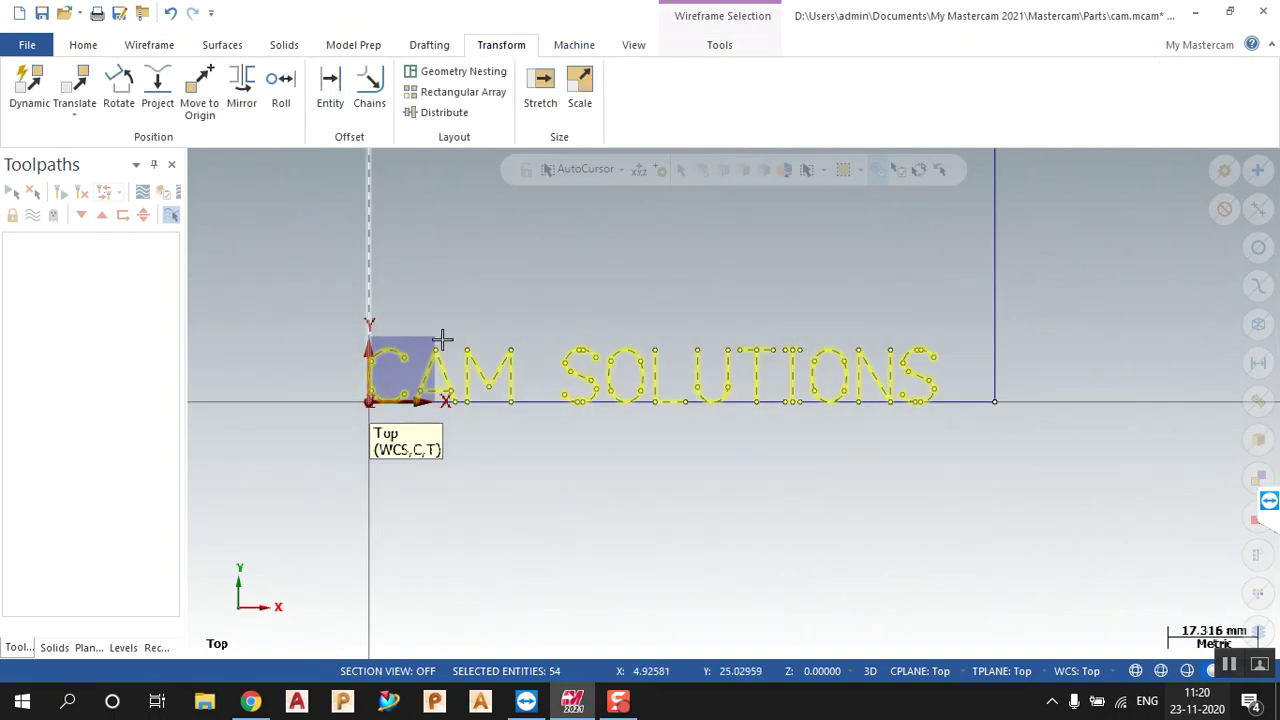
{"action": "scroll", "coordinate": [586, 551], "scroll_direction": "down", "scroll_amount": 2}
{"action": "scroll", "coordinate": [491, 497], "scroll_direction": "up", "scroll_amount": 1}
{"action": "scroll", "coordinate": [540, 434], "scroll_direction": "up", "scroll_amount": 1}
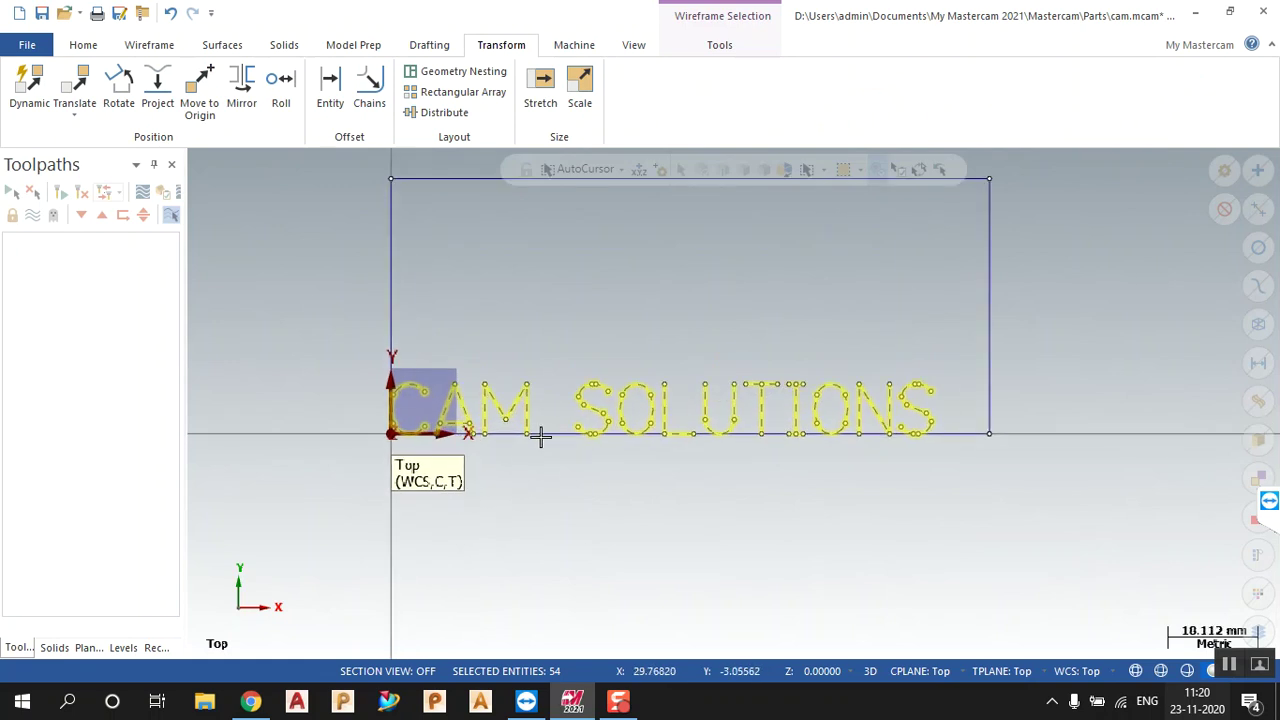
{"action": "scroll", "coordinate": [447, 484], "scroll_direction": "down", "scroll_amount": 2}
{"action": "scroll", "coordinate": [623, 366], "scroll_direction": "up", "scroll_amount": 1}
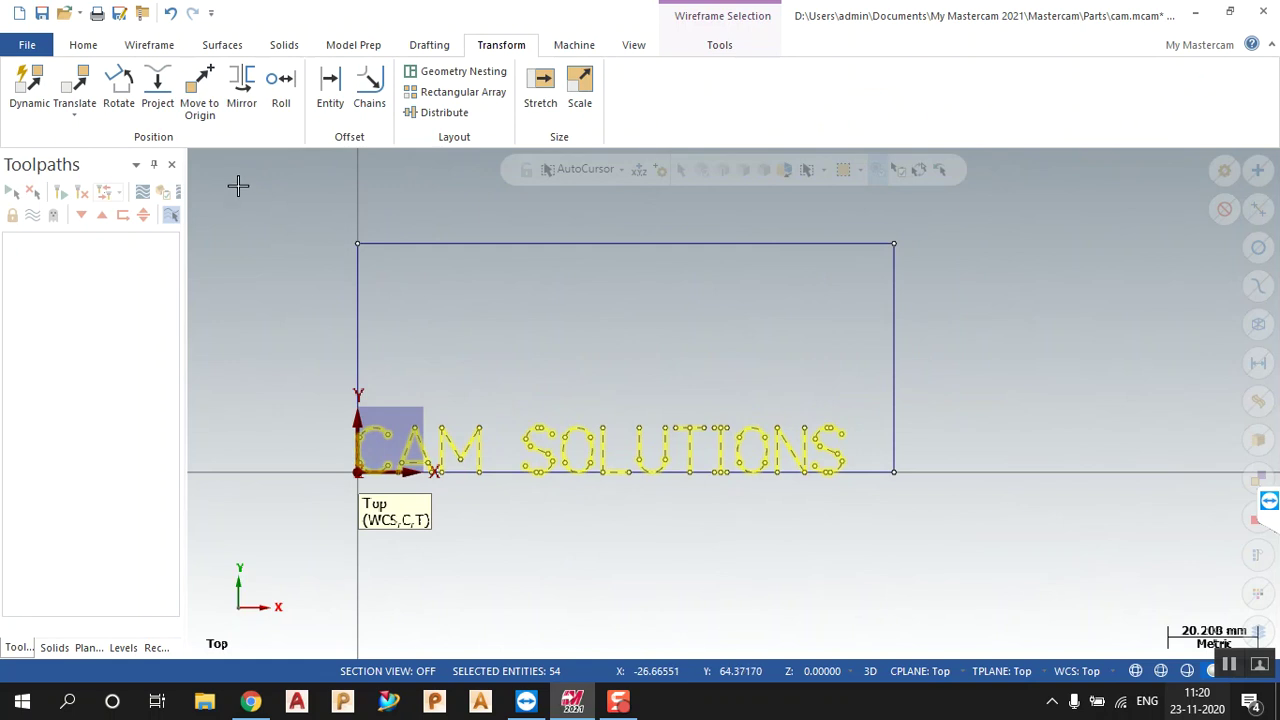
{"action": "left_click", "coordinate": [78, 90]}
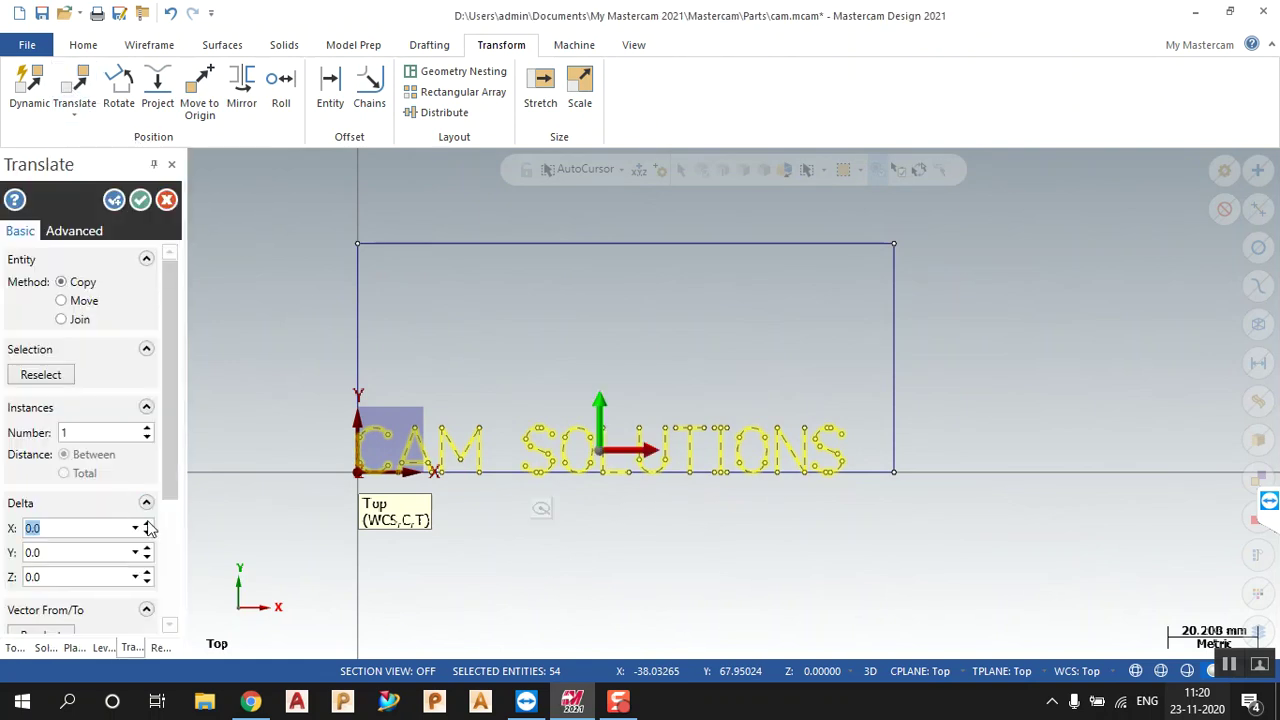
Step: Set the Translate copy's offset for the lettering to X 17.0 and Y 17.0
{"action": "left_click", "coordinate": [146, 525]}
{"action": "left_click", "coordinate": [146, 525]}
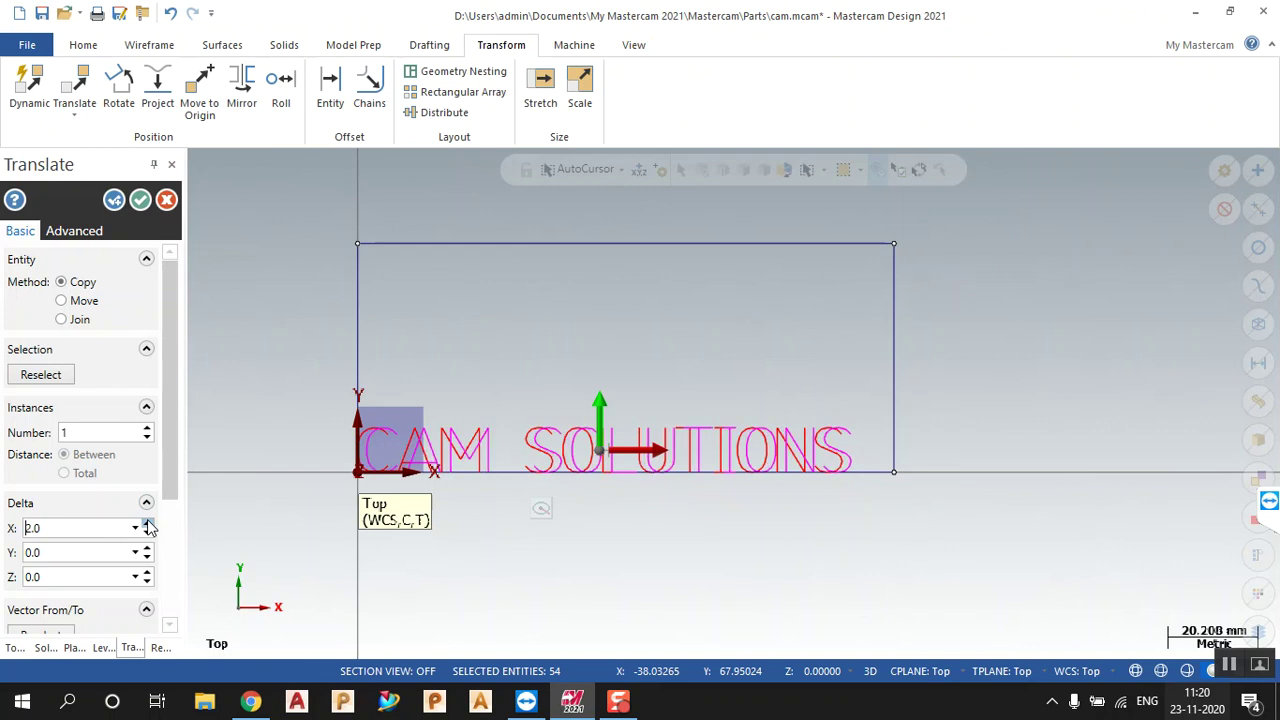
{"action": "left_click", "coordinate": [146, 525]}
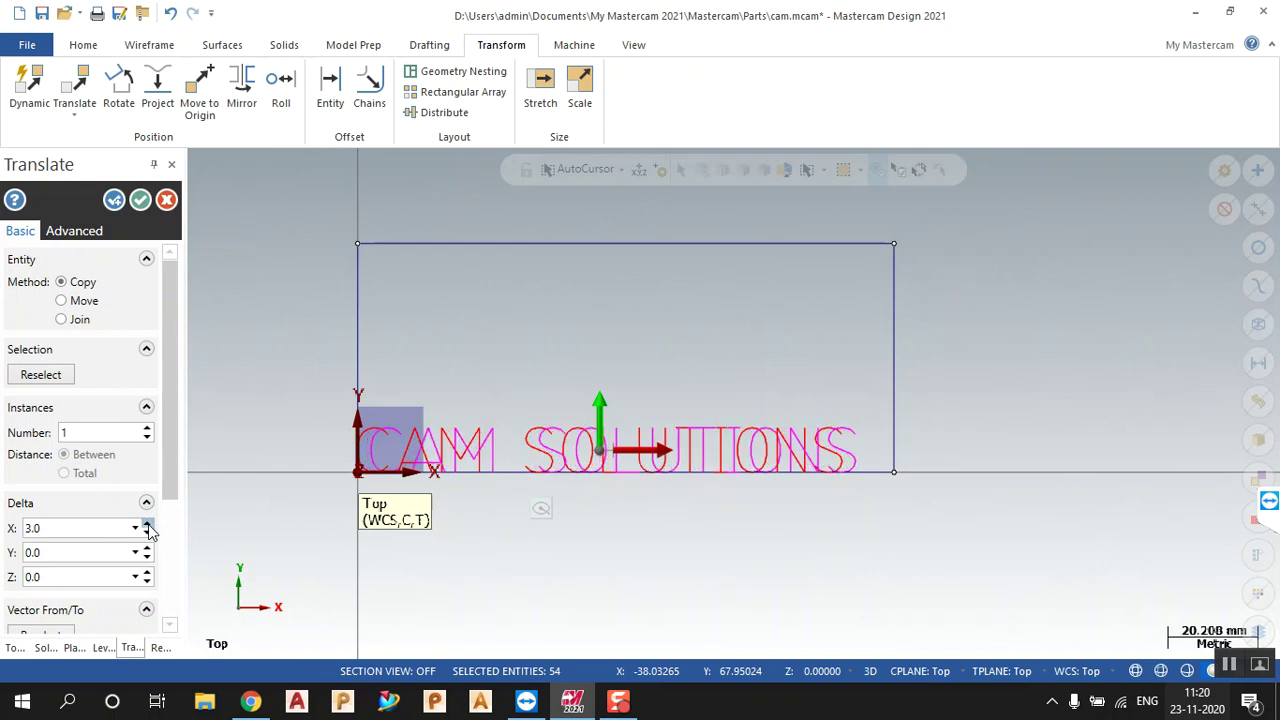
{"action": "left_click_drag", "start_coordinate": [148, 528], "coordinate": [148, 552]}
{"action": "left_click", "coordinate": [146, 549]}
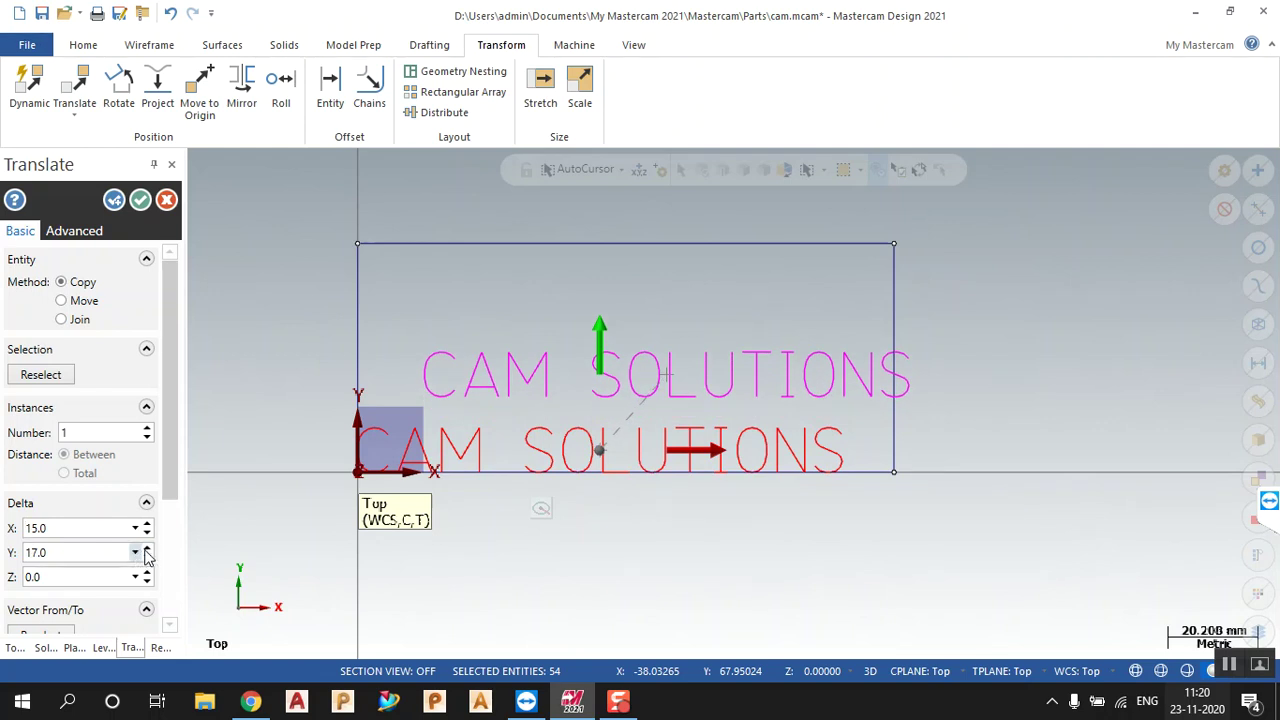
{"action": "left_click", "coordinate": [147, 533]}
{"action": "left_click", "coordinate": [147, 525]}
{"action": "left_click", "coordinate": [147, 525]}
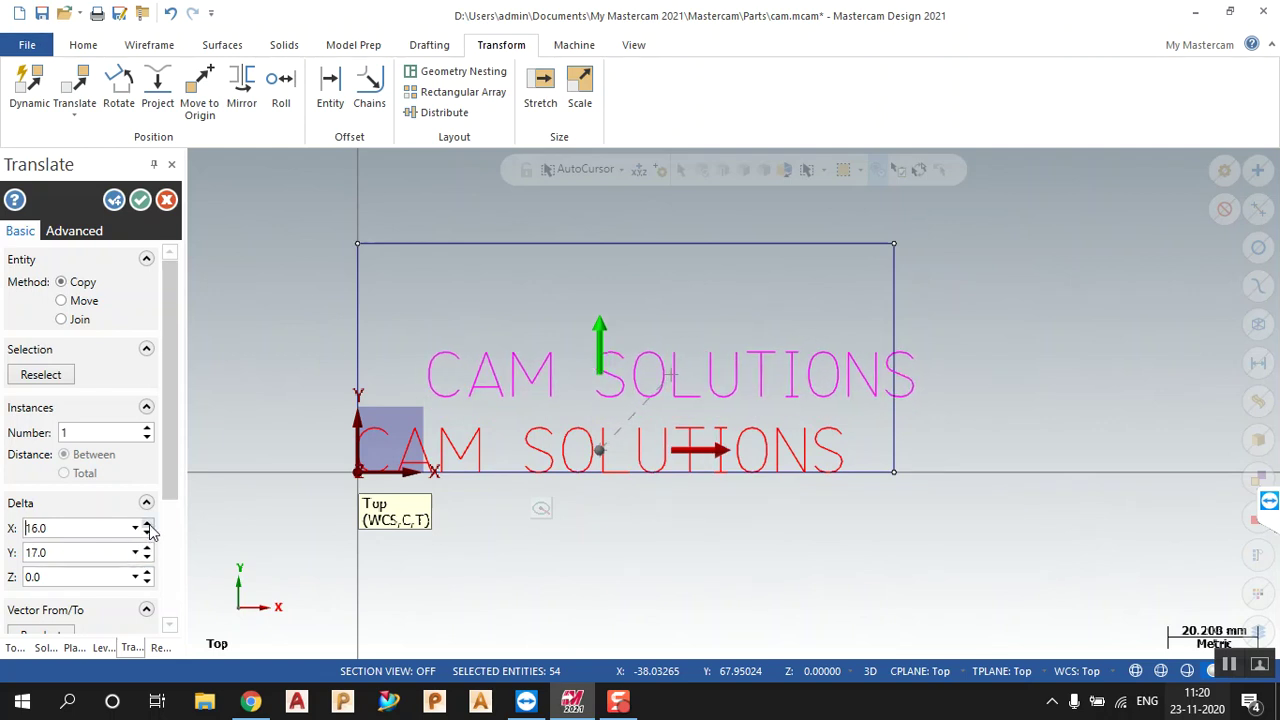
{"action": "left_click", "coordinate": [147, 525]}
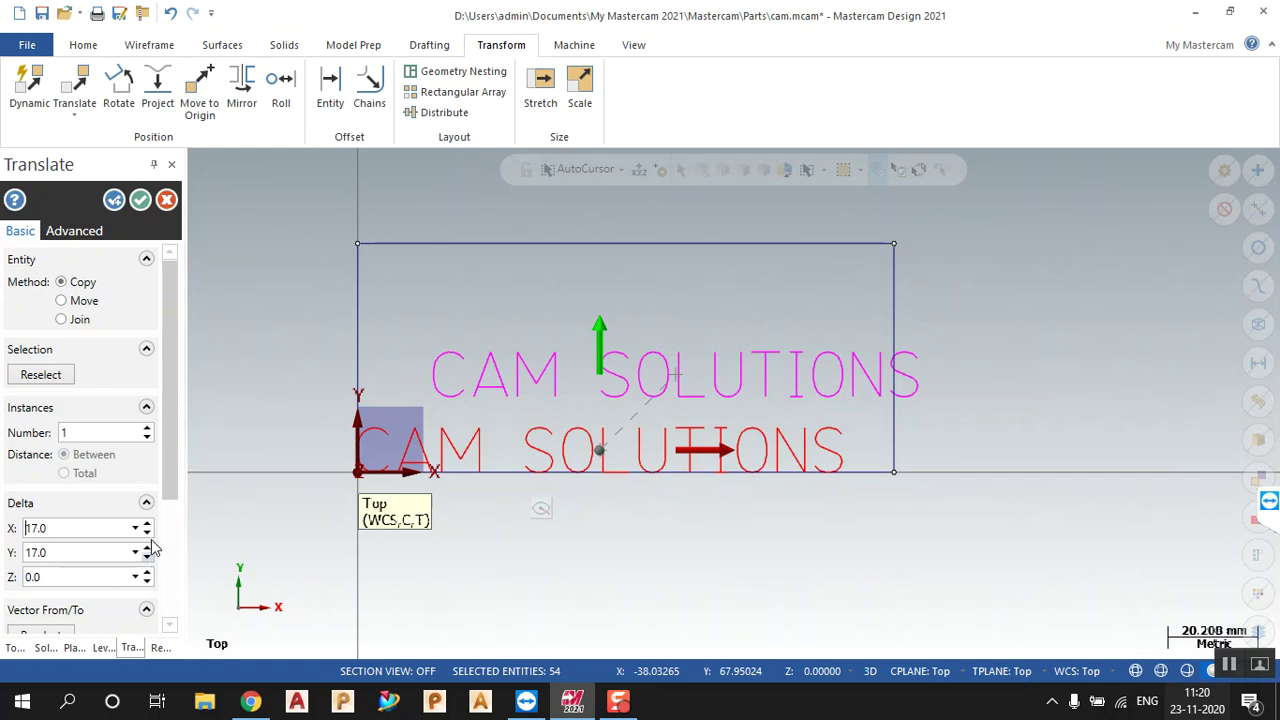
Step: Redefine the Translate vector from the rectangle's lower-left corner to its upper-left corner and create the lettering copy
{"action": "scroll", "coordinate": [80, 550], "scroll_direction": "down", "scroll_amount": 3}
{"action": "left_click", "coordinate": [41, 524]}
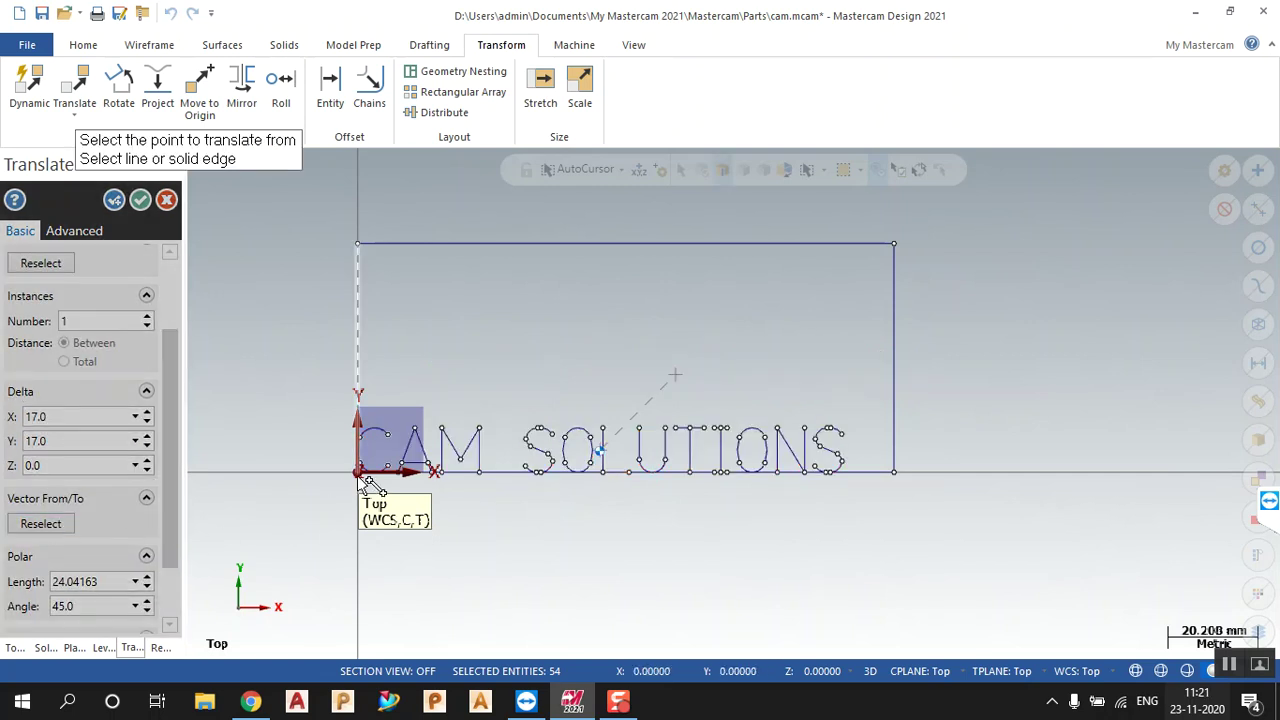
{"action": "left_click", "coordinate": [359, 473]}
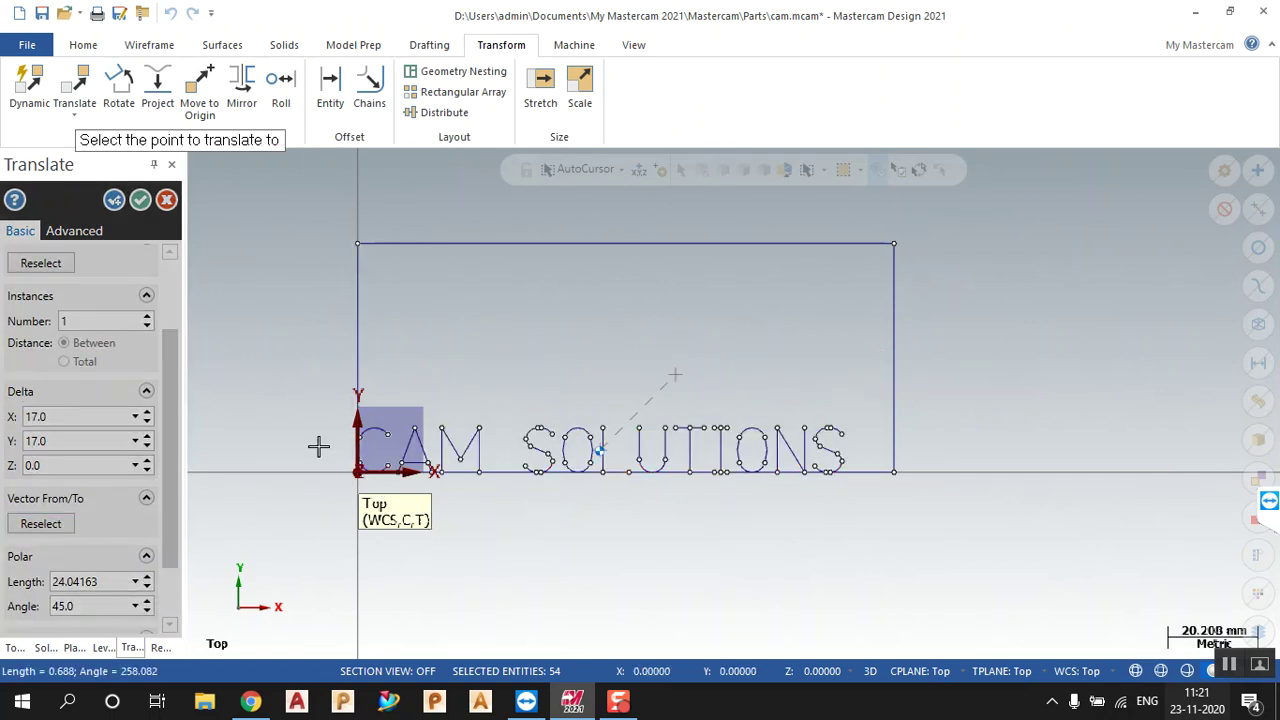
{"action": "left_click", "coordinate": [359, 243]}
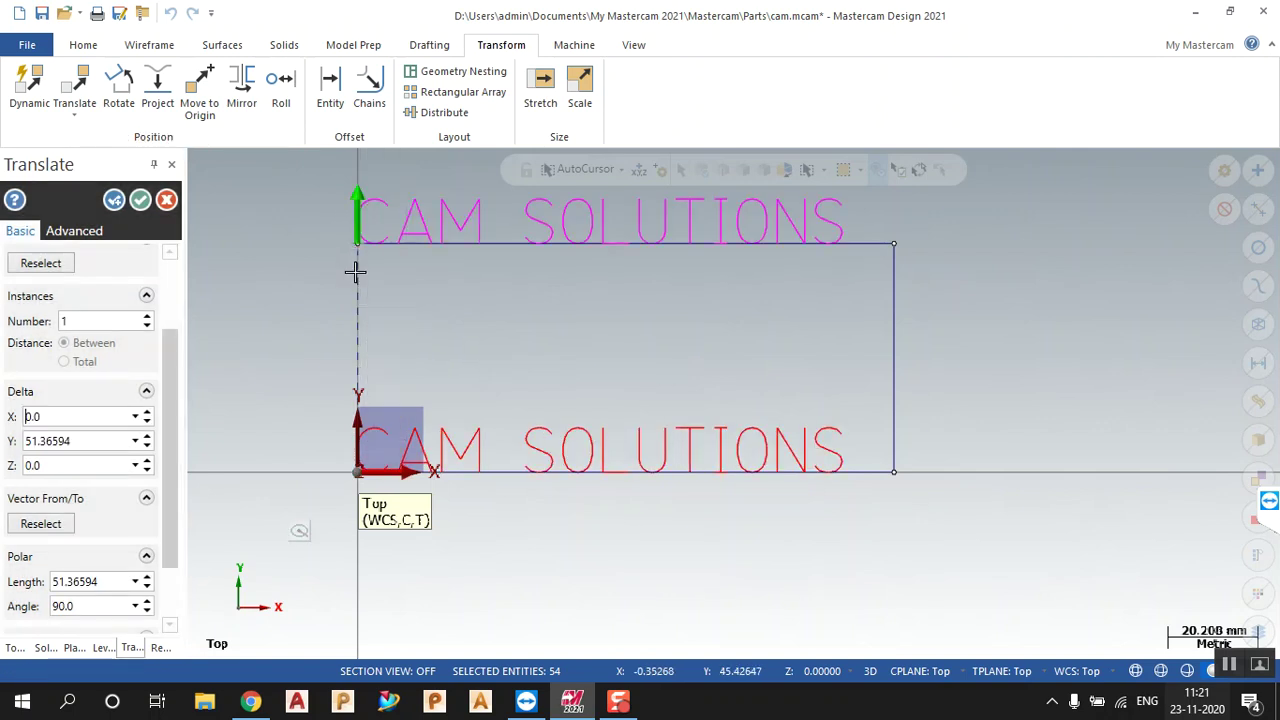
{"action": "left_click", "coordinate": [140, 201]}
{"action": "scroll", "coordinate": [363, 551], "scroll_direction": "down", "scroll_amount": 3}
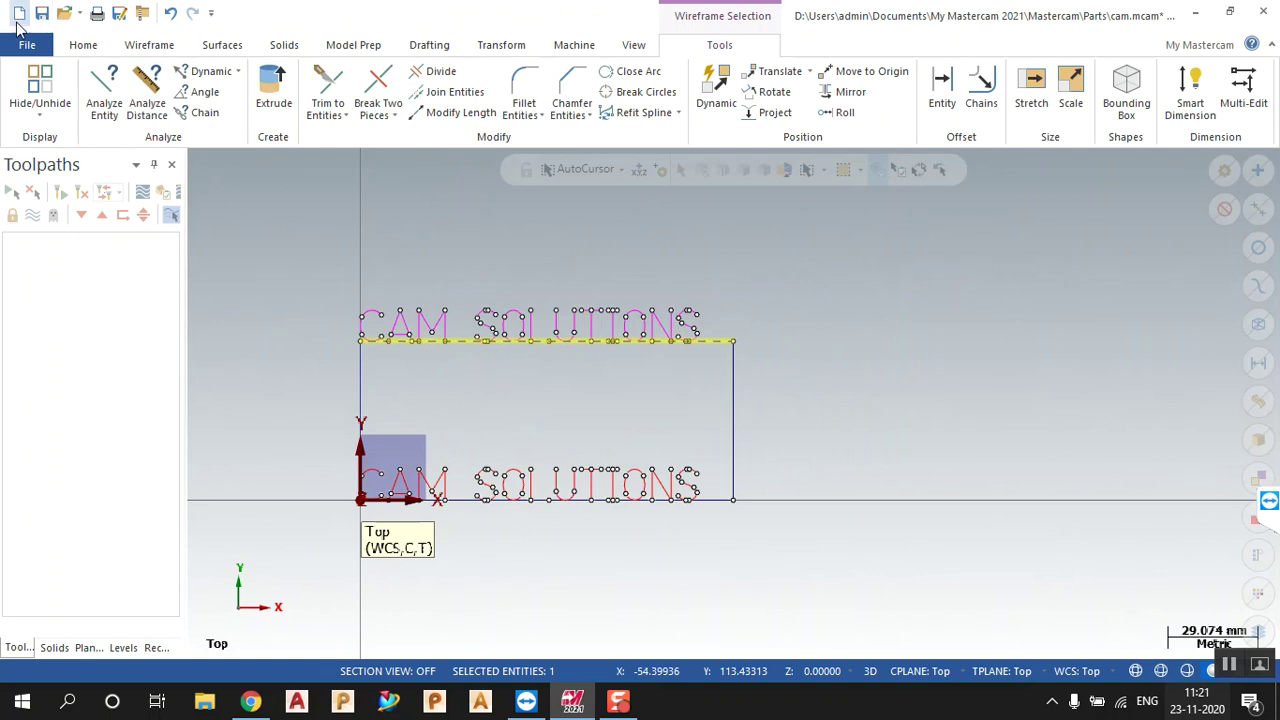
Step: Draw a shallow, upward-bulging three-point arc in the empty area to the right of the rectangle
{"action": "left_click", "coordinate": [24, 45]}
{"action": "key", "text": "Escape"}
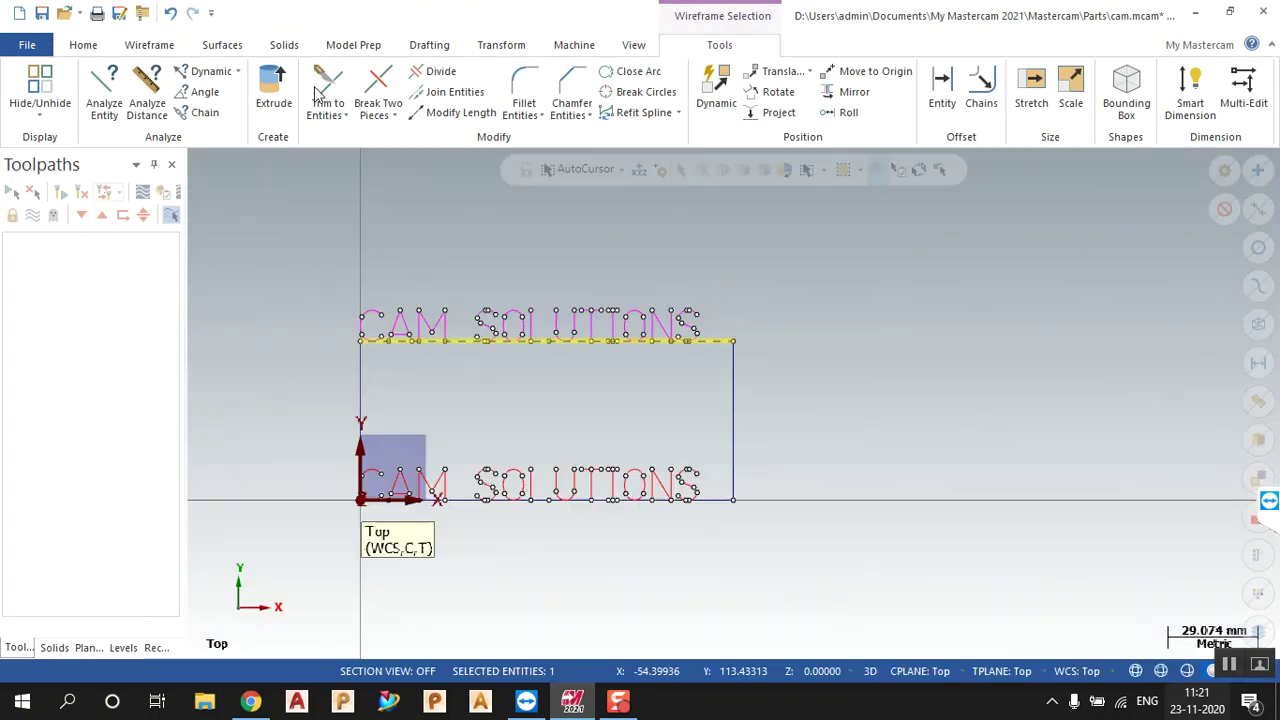
{"action": "left_click", "coordinate": [149, 45]}
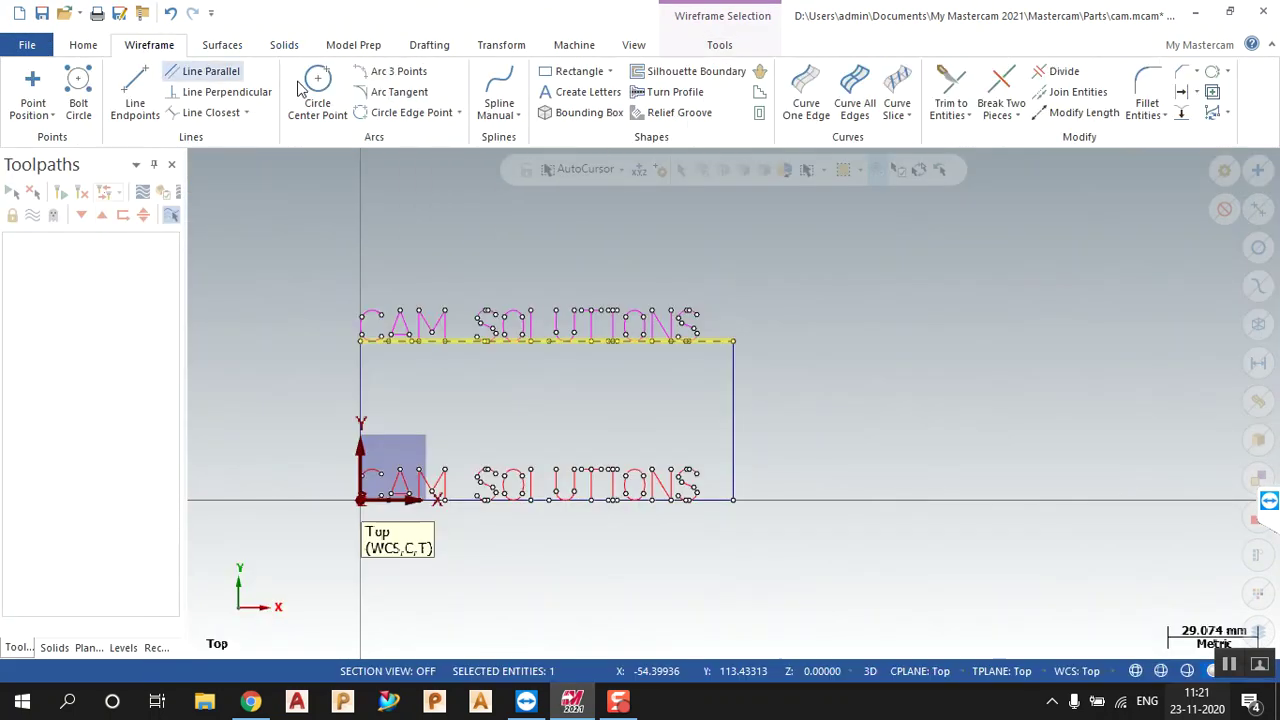
{"action": "left_click", "coordinate": [405, 72]}
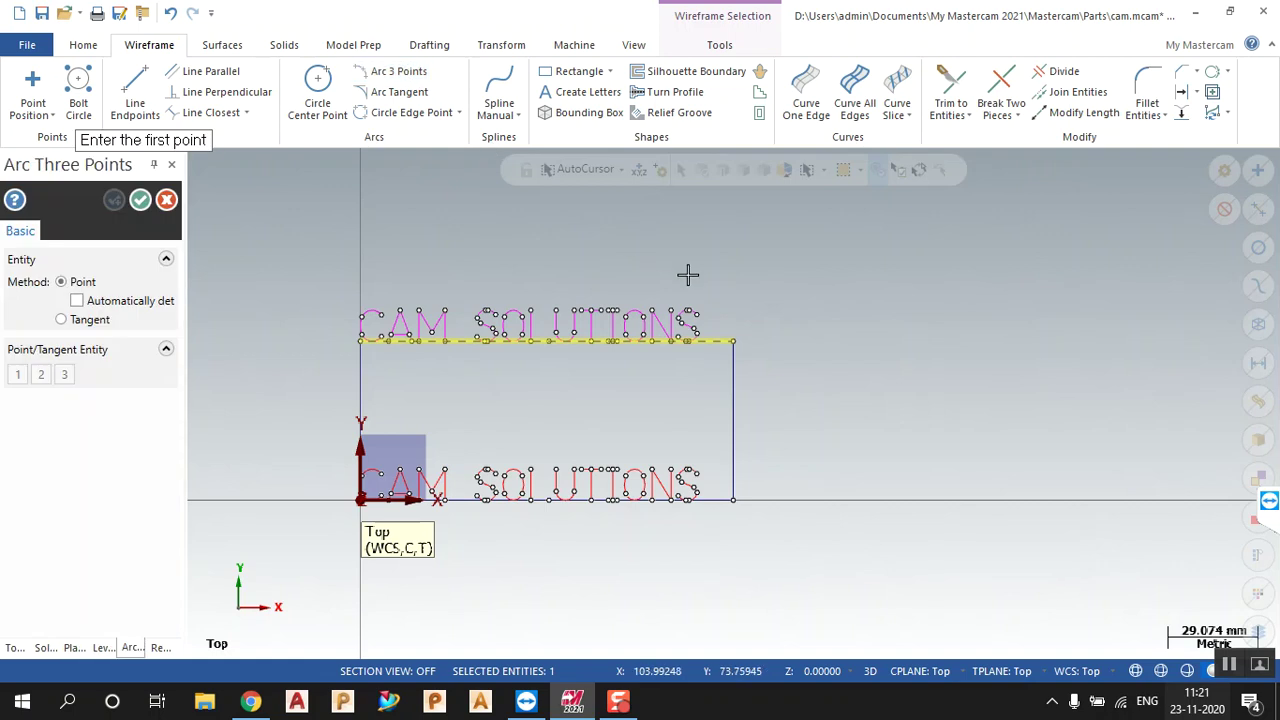
{"action": "left_click", "coordinate": [849, 349]}
{"action": "left_click", "coordinate": [942, 305]}
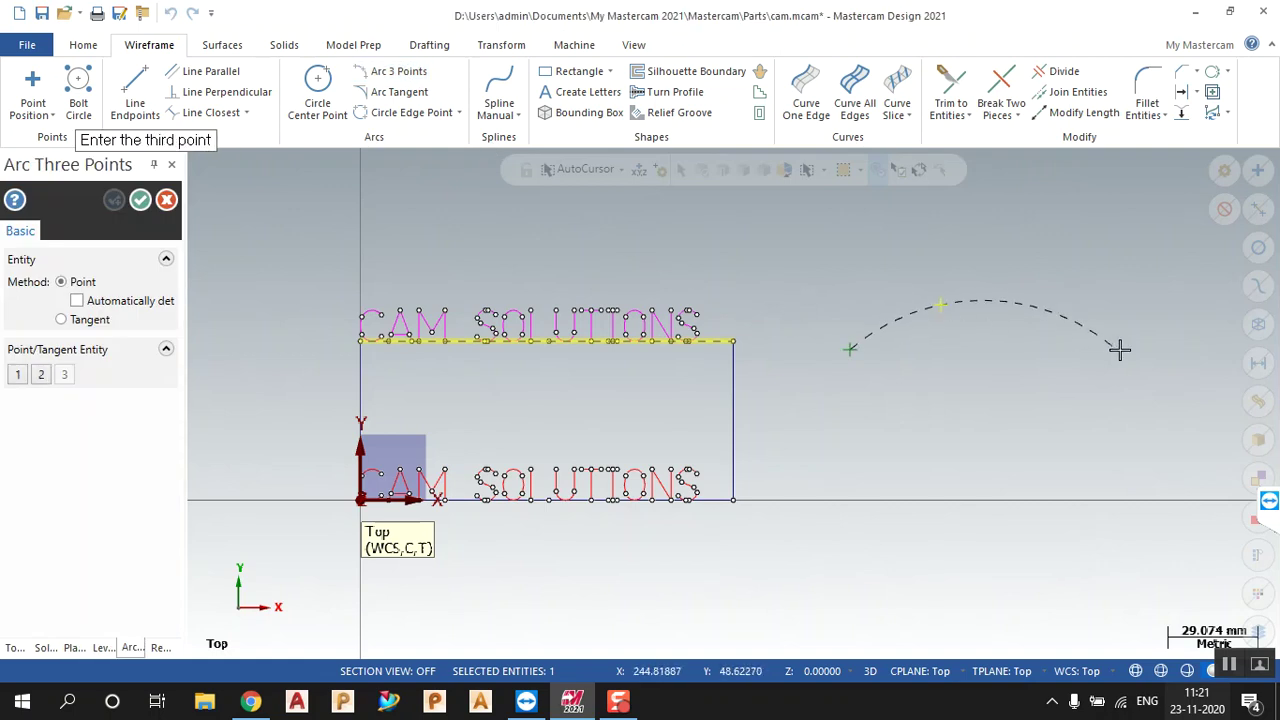
{"action": "left_click", "coordinate": [1119, 348]}
{"action": "left_click", "coordinate": [140, 200]}
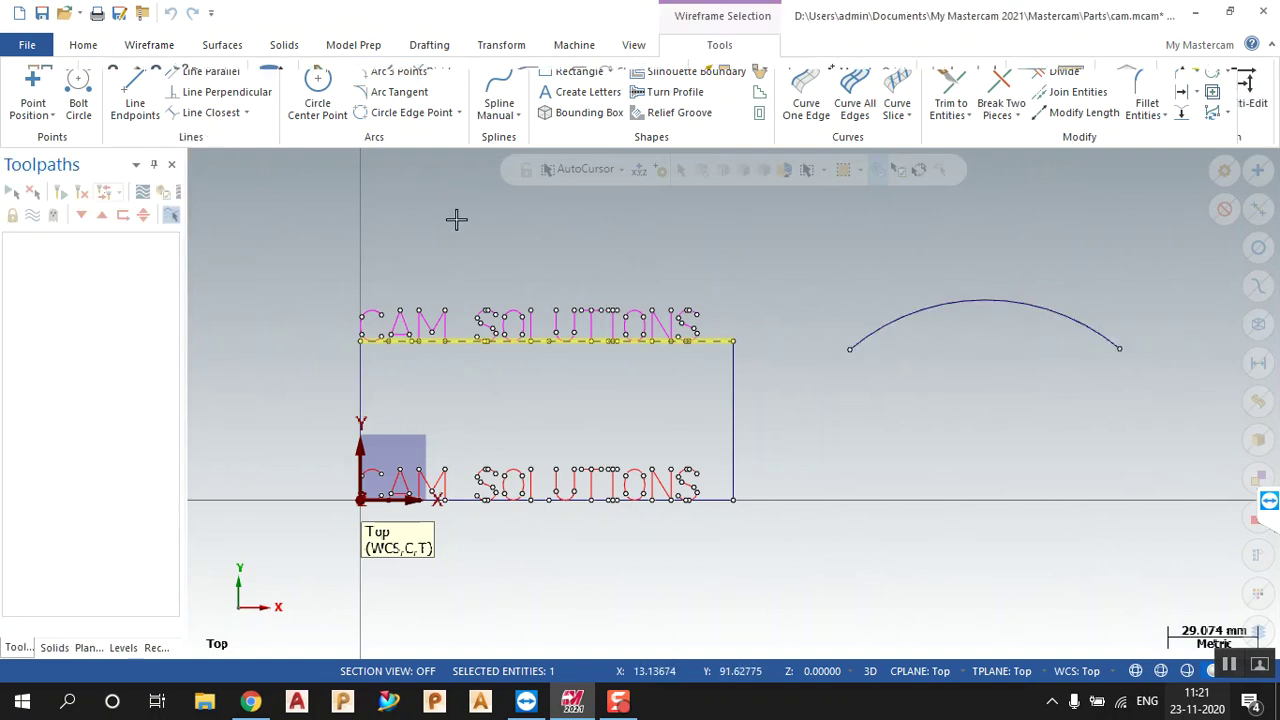
Step: Start Create Letters with the text "cam solutions" and set its alignment to the top of an arc
{"action": "left_click", "coordinate": [146, 46]}
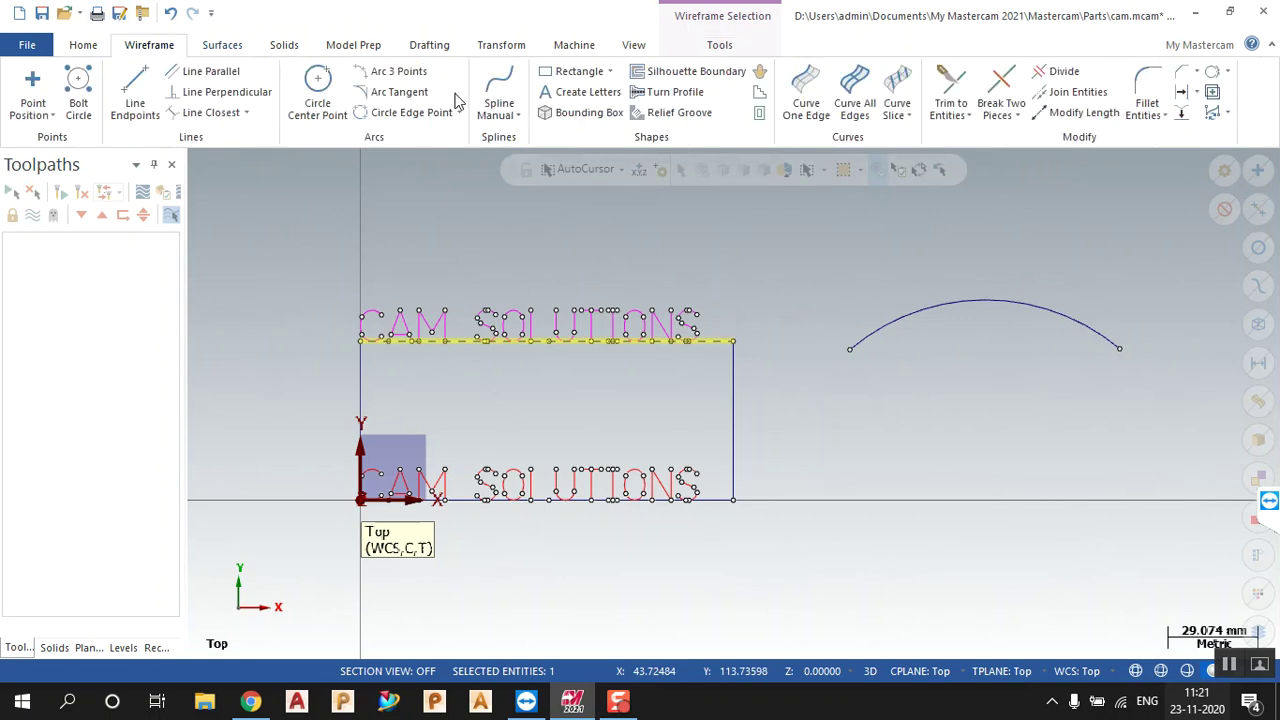
{"action": "left_click", "coordinate": [557, 97]}
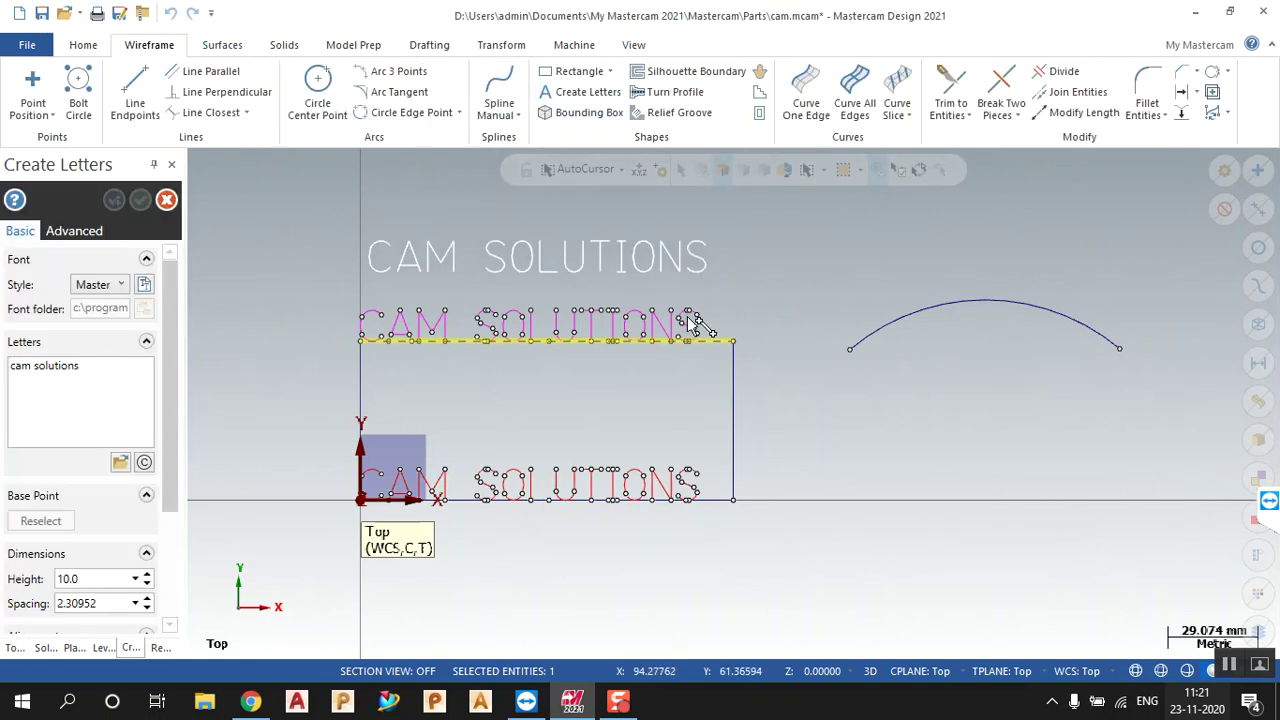
{"action": "left_click_drag", "start_coordinate": [162, 363], "coordinate": [182, 455]}
{"action": "scroll", "coordinate": [182, 460], "scroll_direction": "down", "scroll_amount": 1}
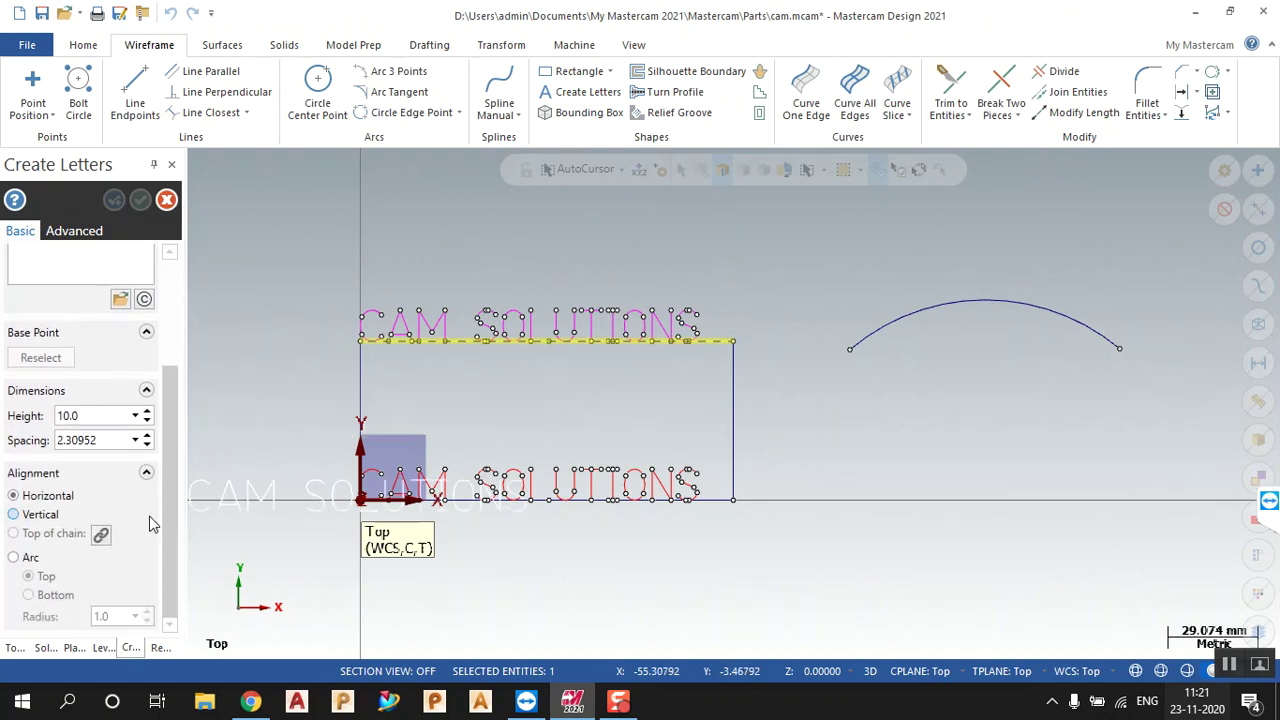
{"action": "left_click", "coordinate": [24, 560]}
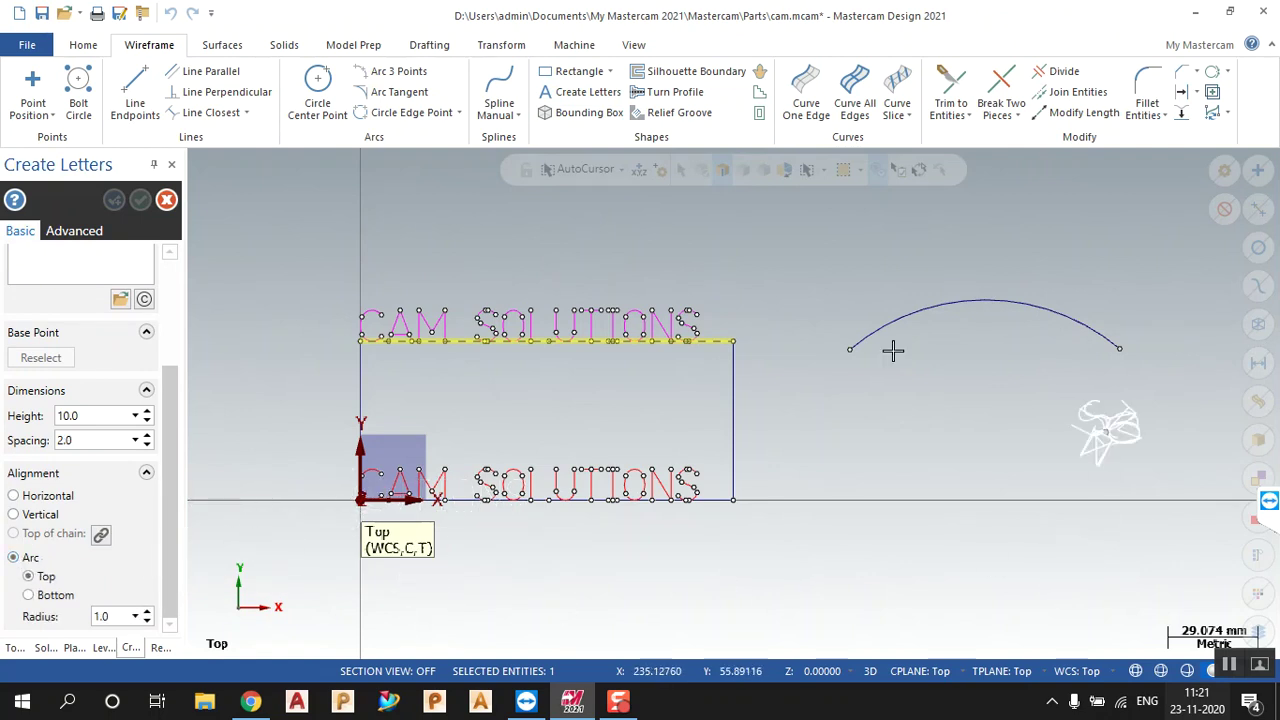
Step: Set the lettering's arc radius to 81.0 and place its centre below the three-point arc so the text curves just above it
{"action": "left_click", "coordinate": [148, 613]}
{"action": "left_click", "coordinate": [148, 613]}
{"action": "left_click", "coordinate": [148, 613]}
{"action": "left_click", "coordinate": [148, 613]}
{"action": "left_click", "coordinate": [148, 613]}
{"action": "left_click", "coordinate": [148, 613]}
{"action": "left_click", "coordinate": [148, 613]}
{"action": "left_click", "coordinate": [148, 613]}
{"action": "left_click", "coordinate": [148, 613]}
{"action": "left_click", "coordinate": [148, 613]}
{"action": "left_click", "coordinate": [148, 613]}
{"action": "left_click", "coordinate": [148, 613]}
{"action": "scroll", "coordinate": [710, 525], "scroll_direction": "down", "scroll_amount": 1}
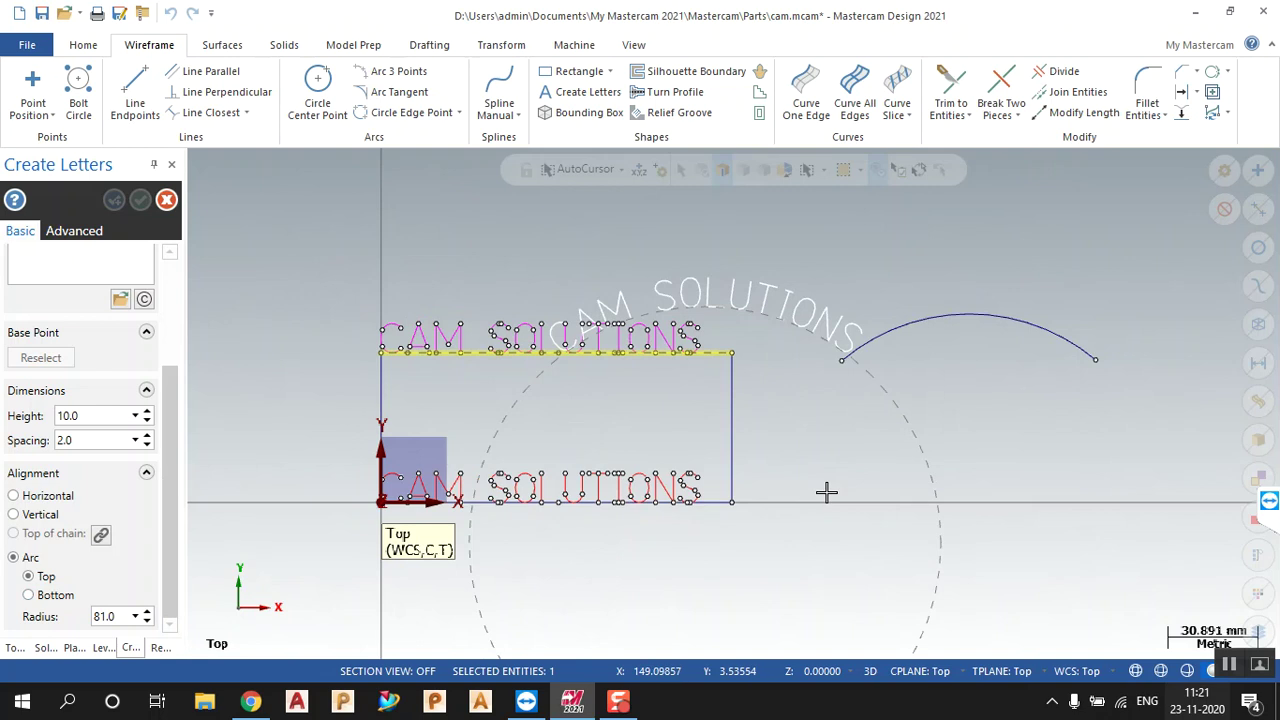
{"action": "left_click", "coordinate": [972, 531]}
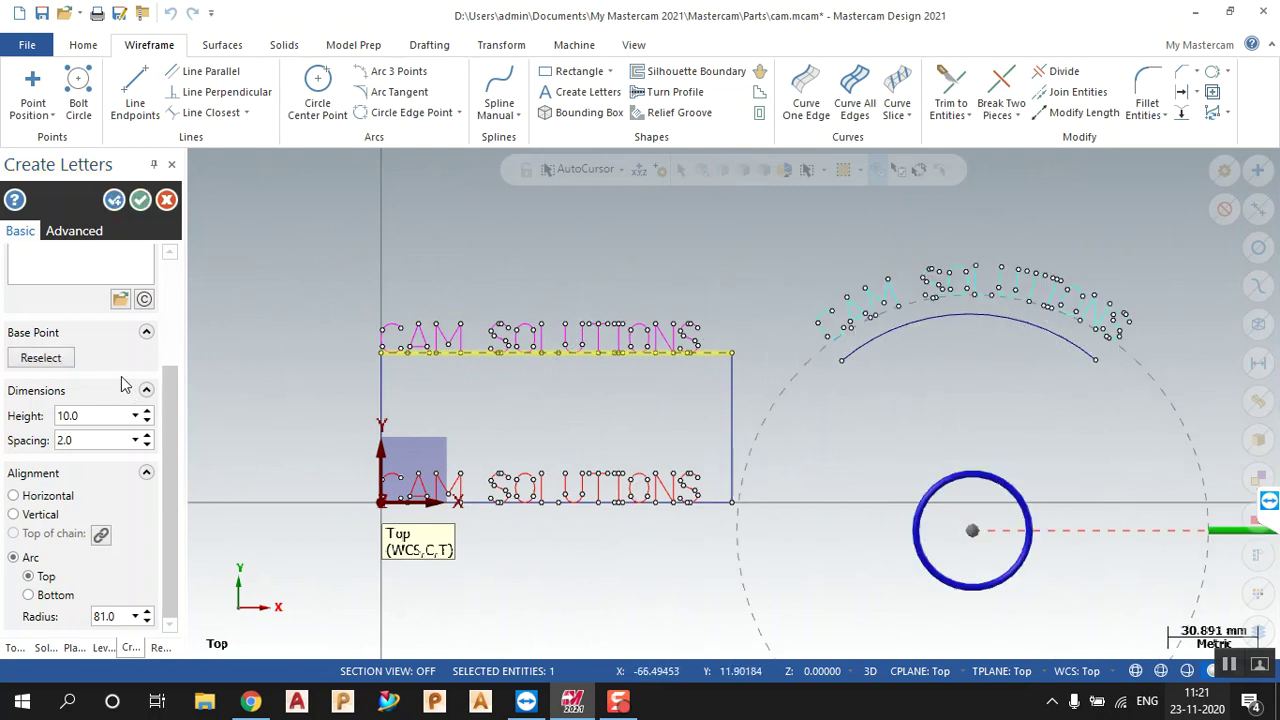
Step: Try the Bottom arc and Horizontal alignments on the placed lettering, ending back on the Top arc alignment
{"action": "left_click", "coordinate": [46, 597]}
{"action": "scroll", "coordinate": [937, 251], "scroll_direction": "down", "scroll_amount": 2}
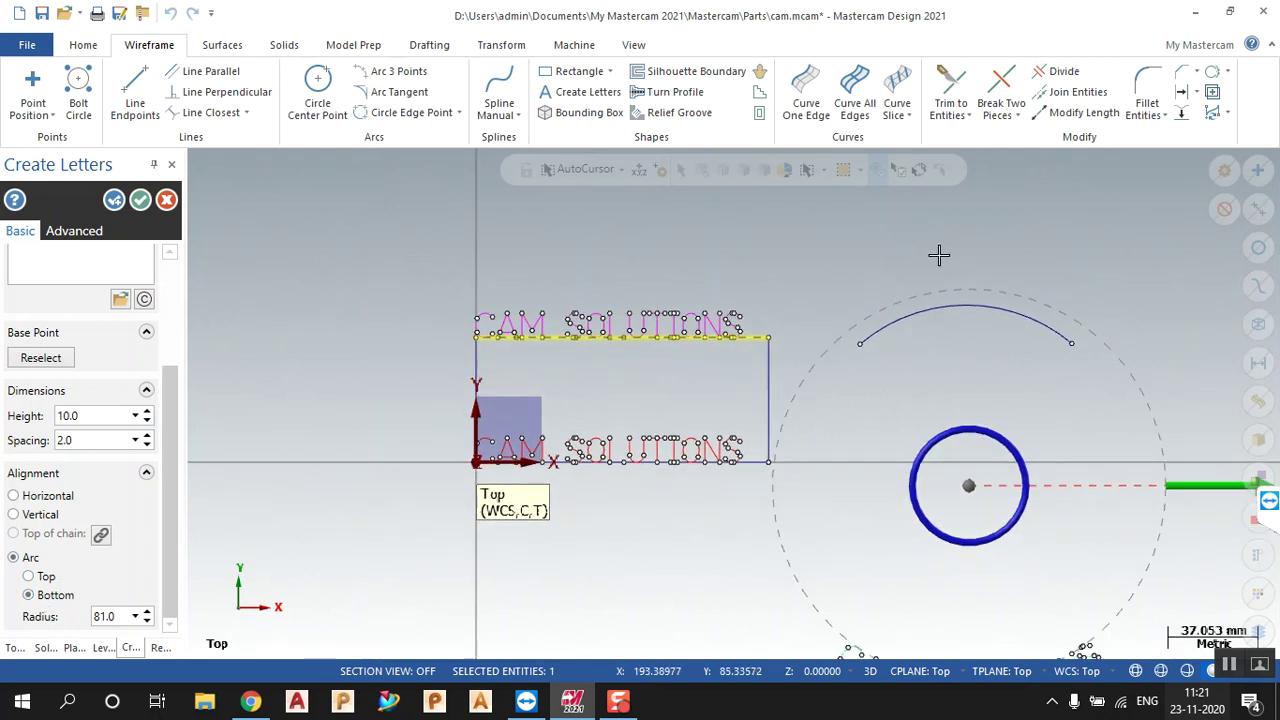
{"action": "left_click", "coordinate": [44, 580]}
{"action": "left_click", "coordinate": [44, 503]}
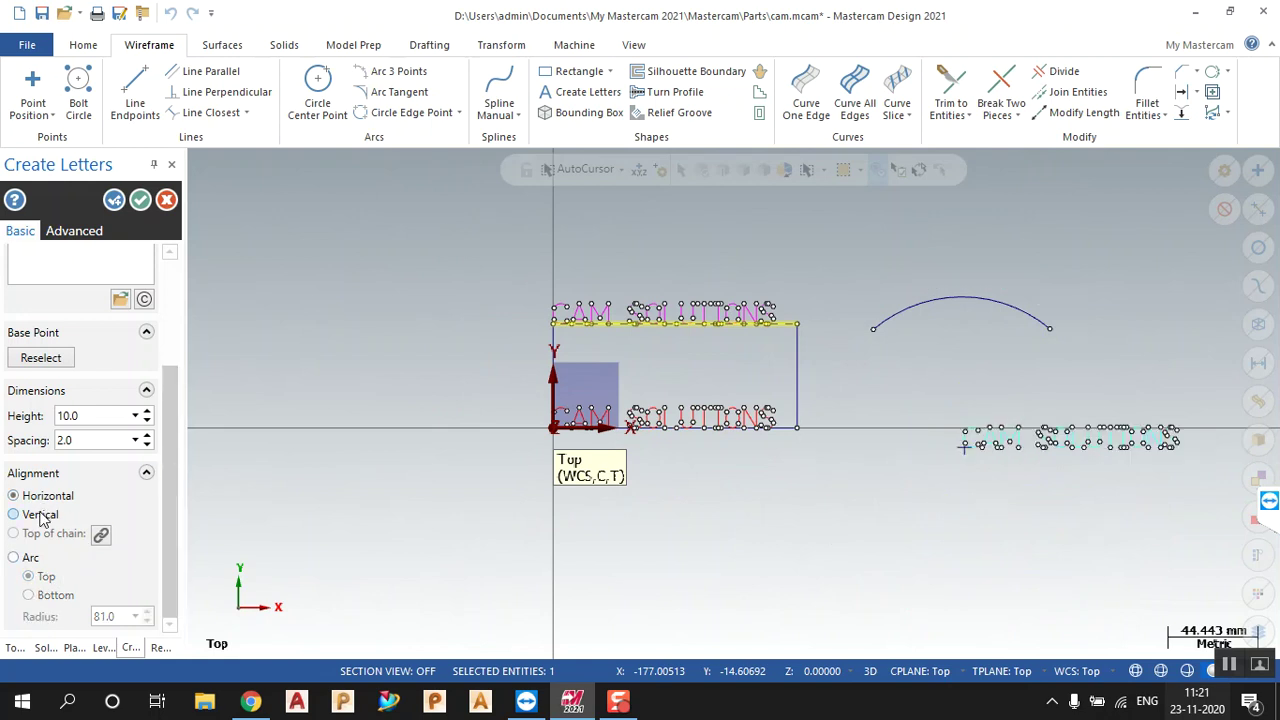
{"action": "left_click", "coordinate": [29, 560]}
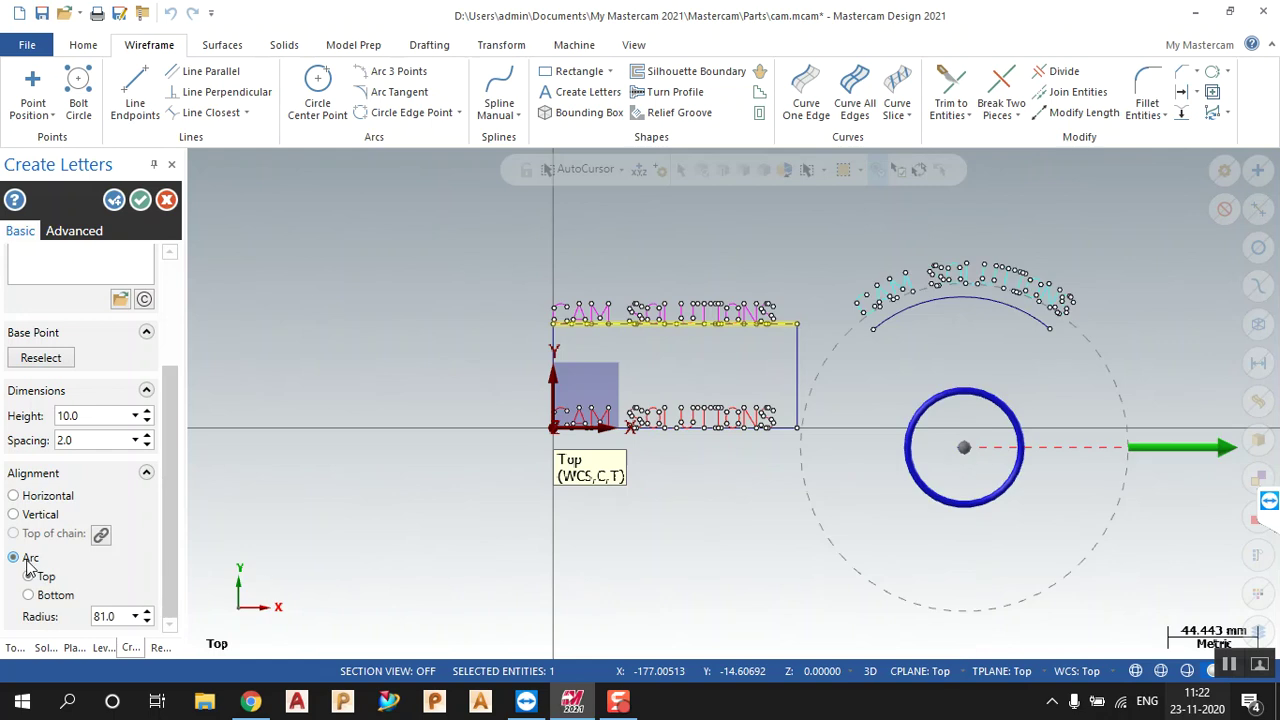
Step: Create the curved CAM SOLUTIONS lettering above the three-point arc
{"action": "left_click", "coordinate": [140, 201]}
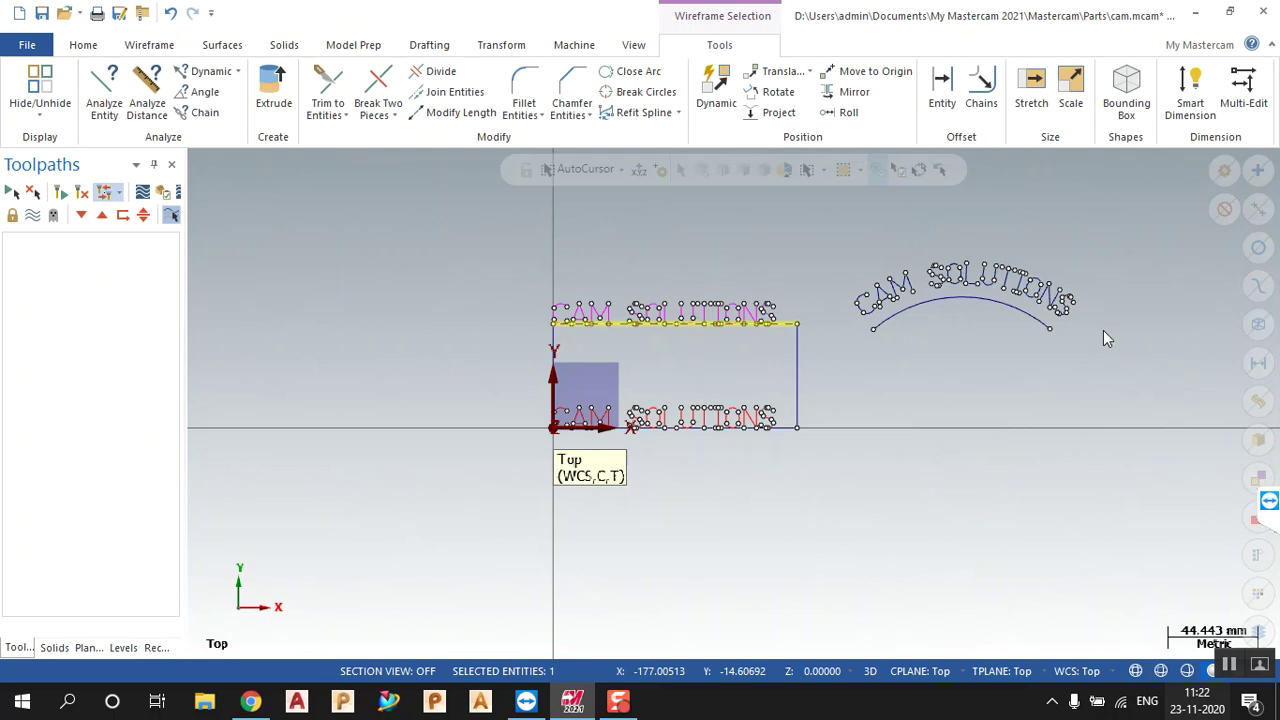
{"action": "scroll", "coordinate": [1057, 272], "scroll_direction": "up", "scroll_amount": 5}
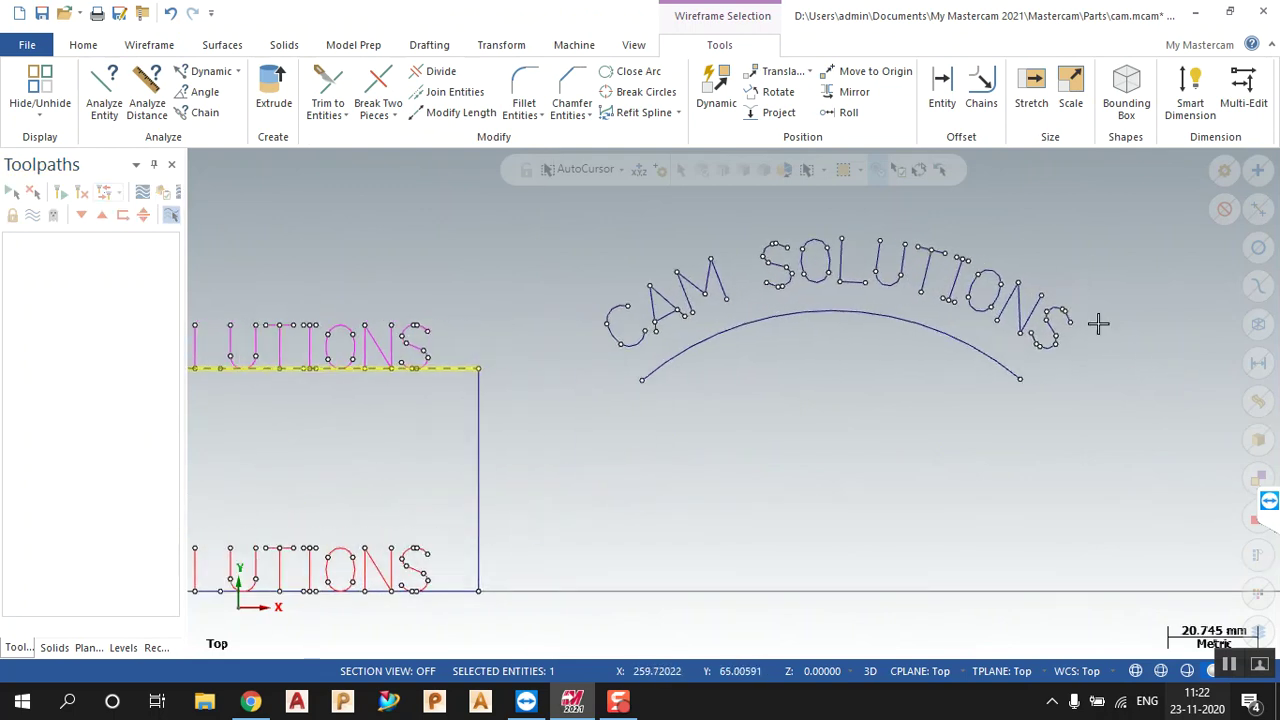
{"action": "scroll", "coordinate": [1108, 347], "scroll_direction": "up", "scroll_amount": 1}
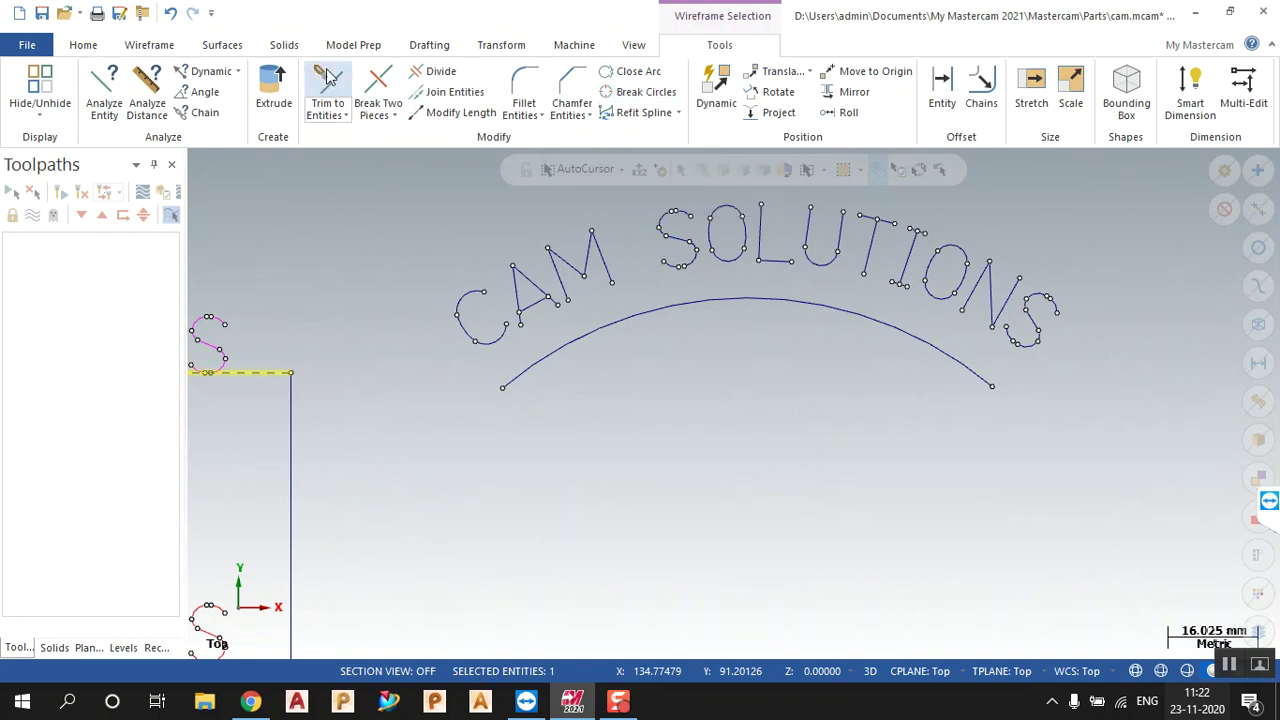
{"action": "left_click", "coordinate": [142, 48]}
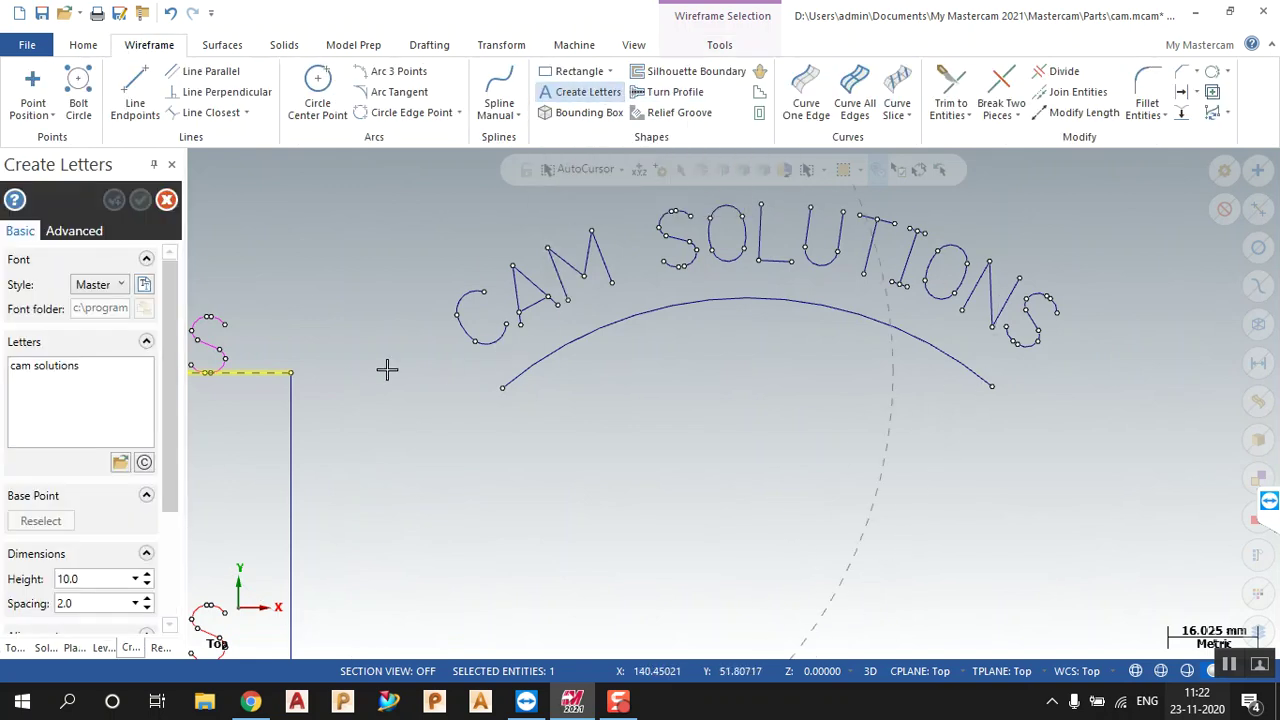
{"action": "left_click", "coordinate": [100, 231]}
{"action": "left_click", "coordinate": [166, 201]}
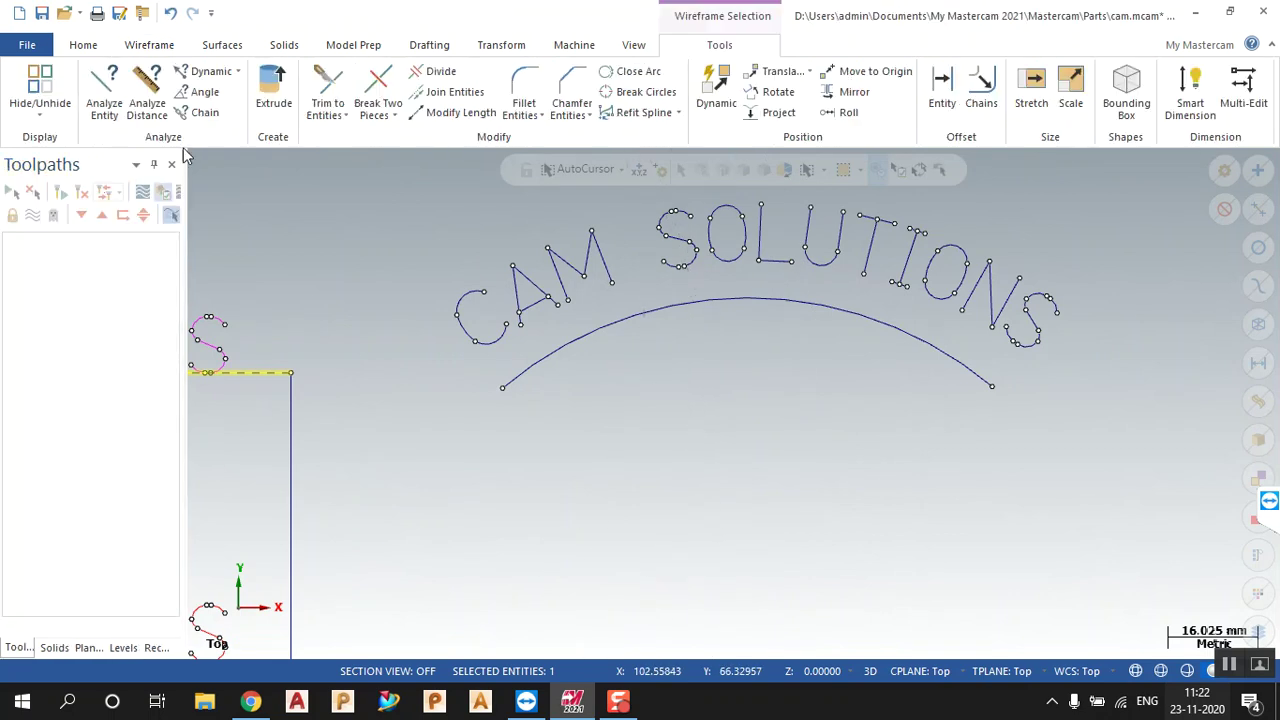
Step: Draw a wavy manual spline through several points below the three-point arc, dipping first and rising toward its right side
{"action": "left_click", "coordinate": [160, 47]}
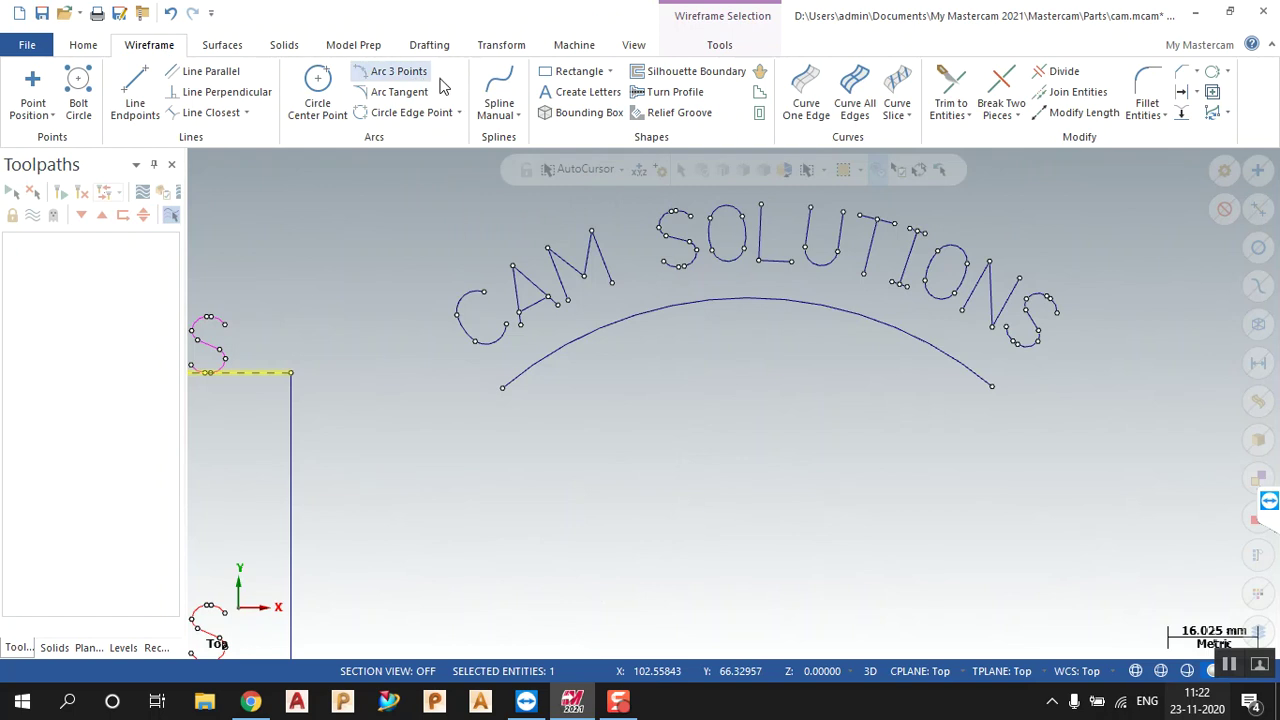
{"action": "left_click", "coordinate": [498, 90]}
{"action": "left_click", "coordinate": [431, 518]}
{"action": "left_click", "coordinate": [545, 568]}
{"action": "left_click", "coordinate": [748, 503]}
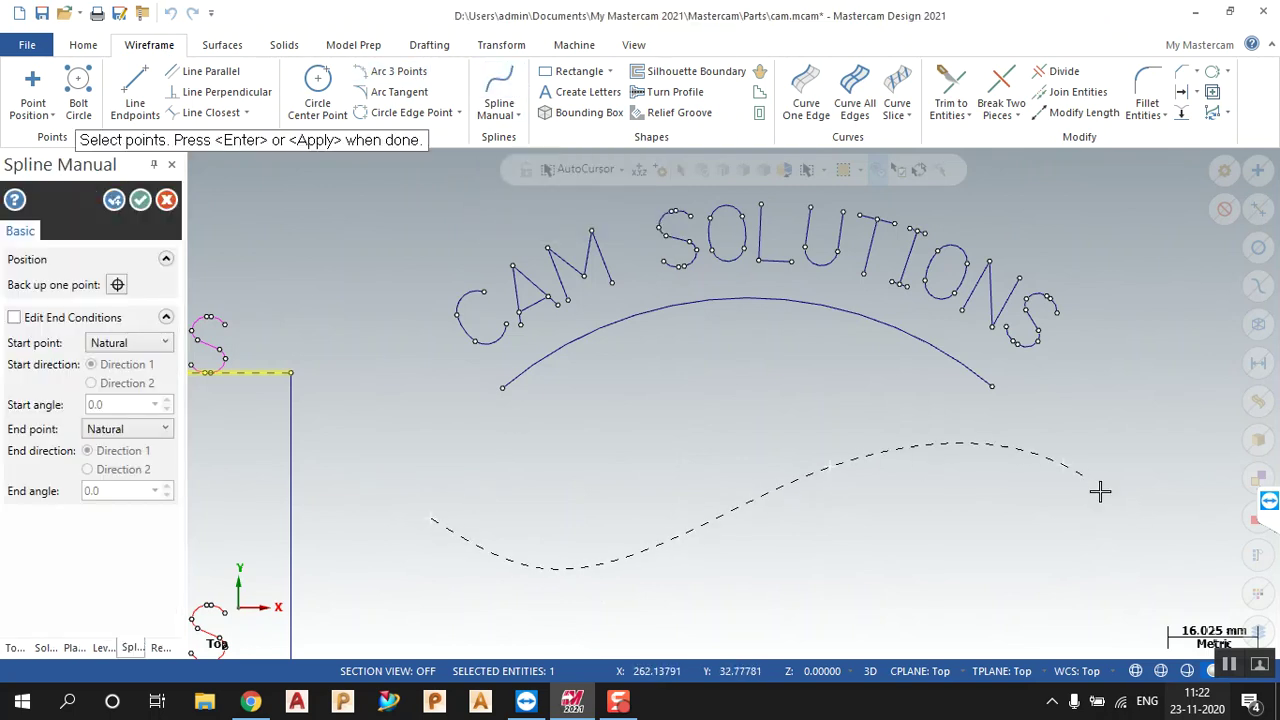
{"action": "left_click", "coordinate": [1240, 549]}
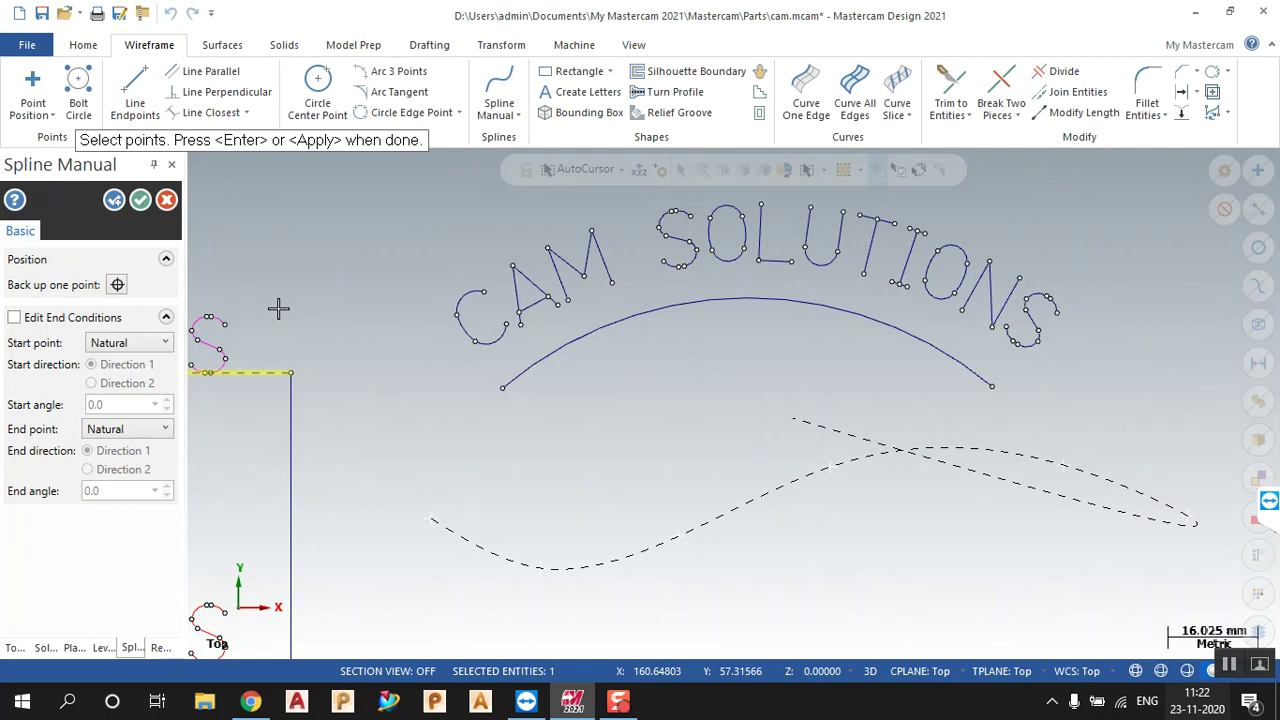
{"action": "left_click", "coordinate": [140, 201]}
{"action": "scroll", "coordinate": [380, 346], "scroll_direction": "down", "scroll_amount": 2}
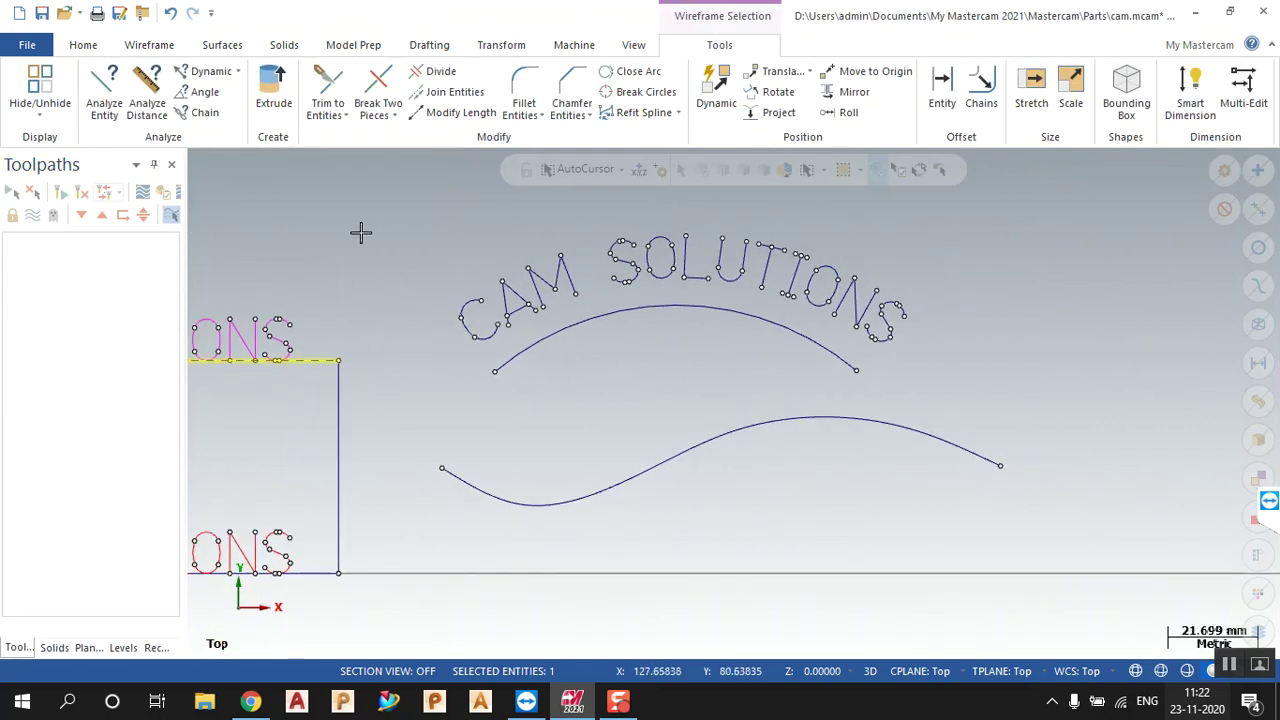
Step: Start Create Letters for "cam solutions" and chain the wavy spline as the path for Top of chain alignment
{"action": "left_click", "coordinate": [140, 45]}
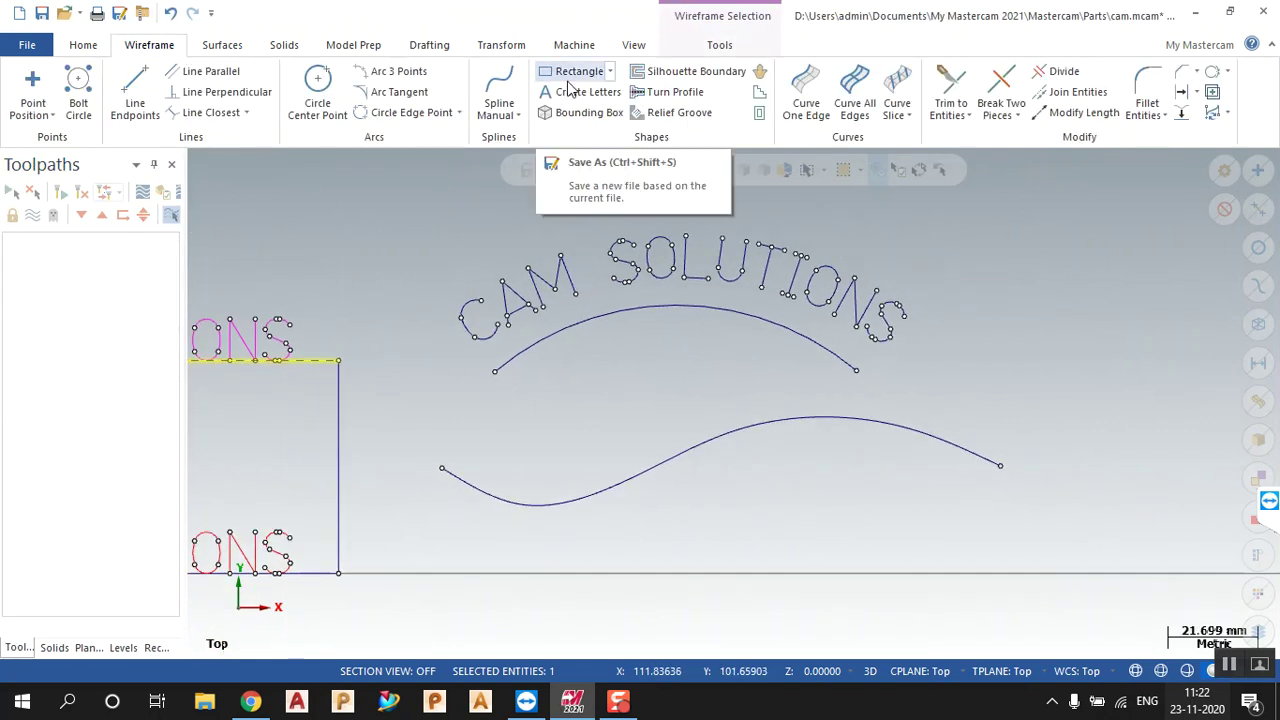
{"action": "scroll", "coordinate": [170, 400], "scroll_direction": "down", "scroll_amount": 5}
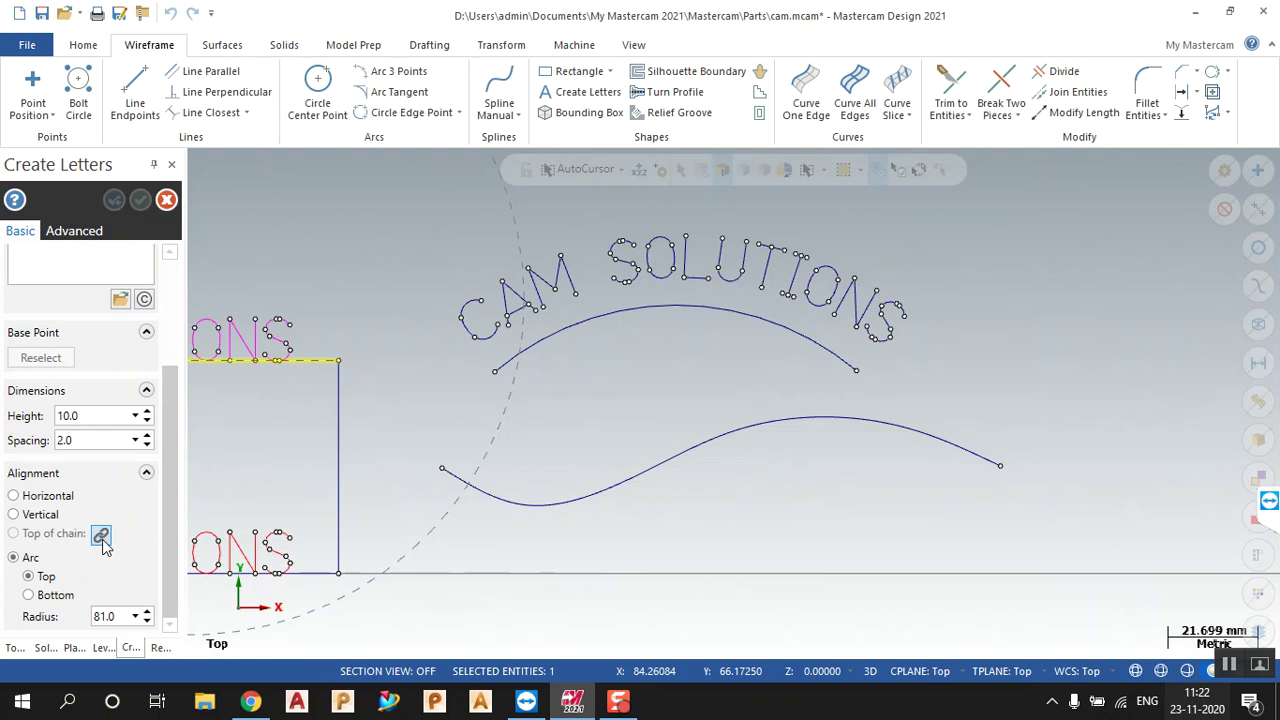
{"action": "left_click", "coordinate": [102, 536]}
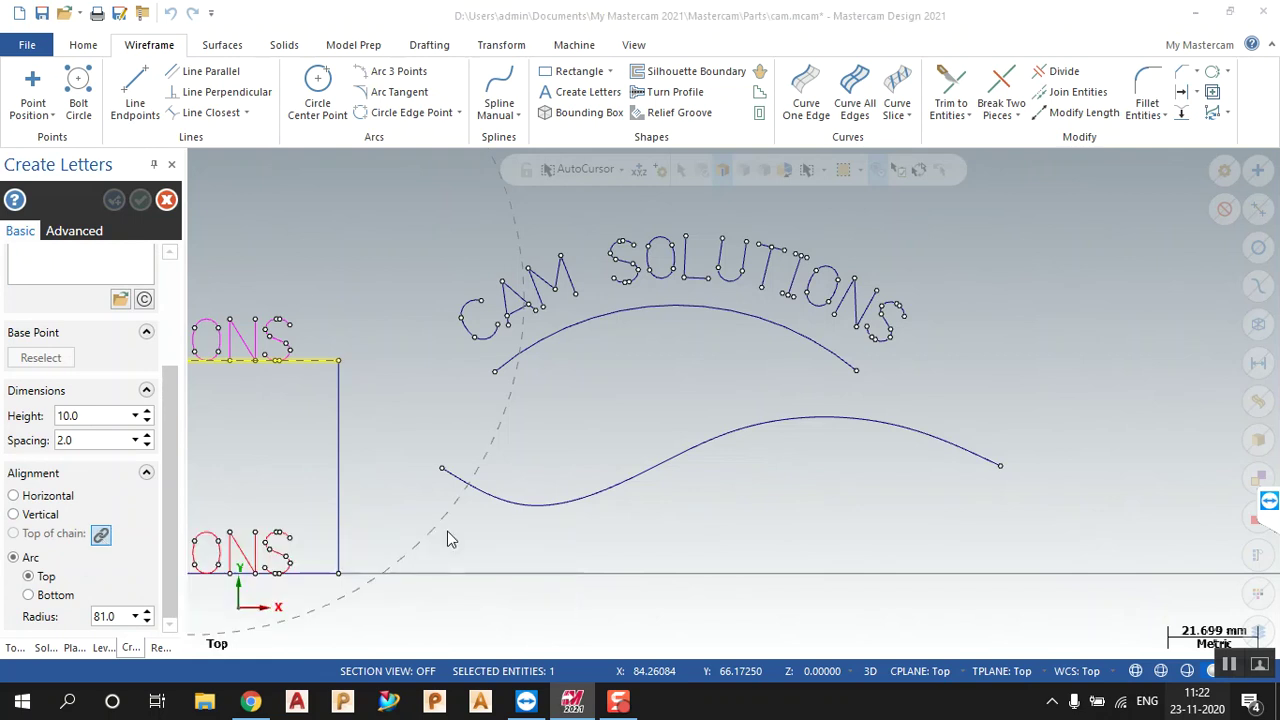
{"action": "left_click", "coordinate": [524, 505]}
{"action": "left_click", "coordinate": [82, 622]}
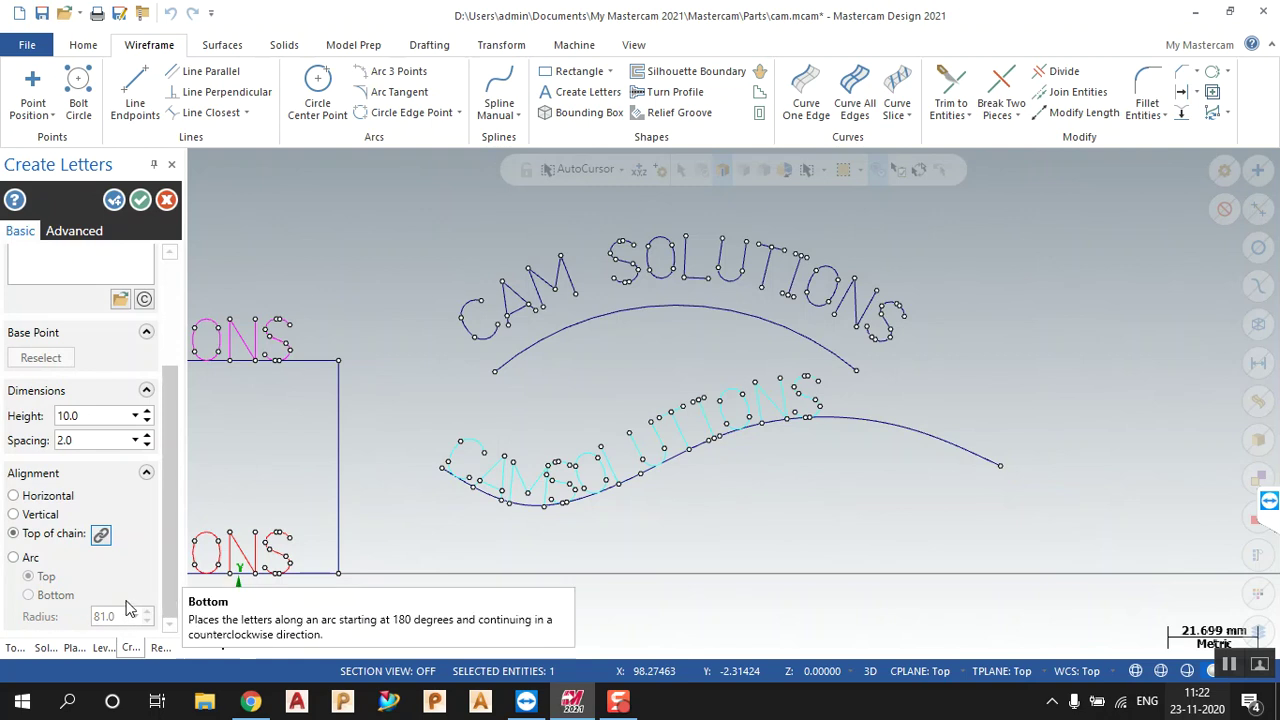
Step: Set the letter spacing to 5.0, then create the lettering along the spline and a horizontal copy near the arc's right end
{"action": "left_click", "coordinate": [147, 438]}
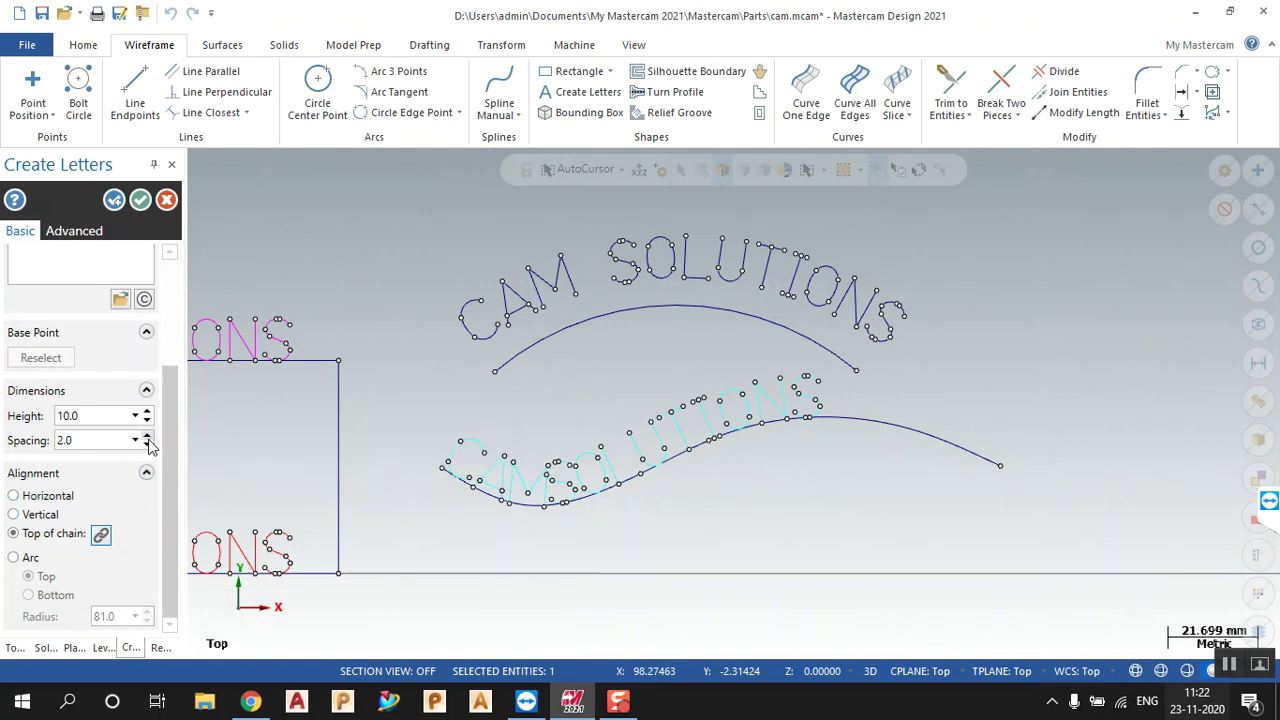
{"action": "left_click", "coordinate": [147, 438]}
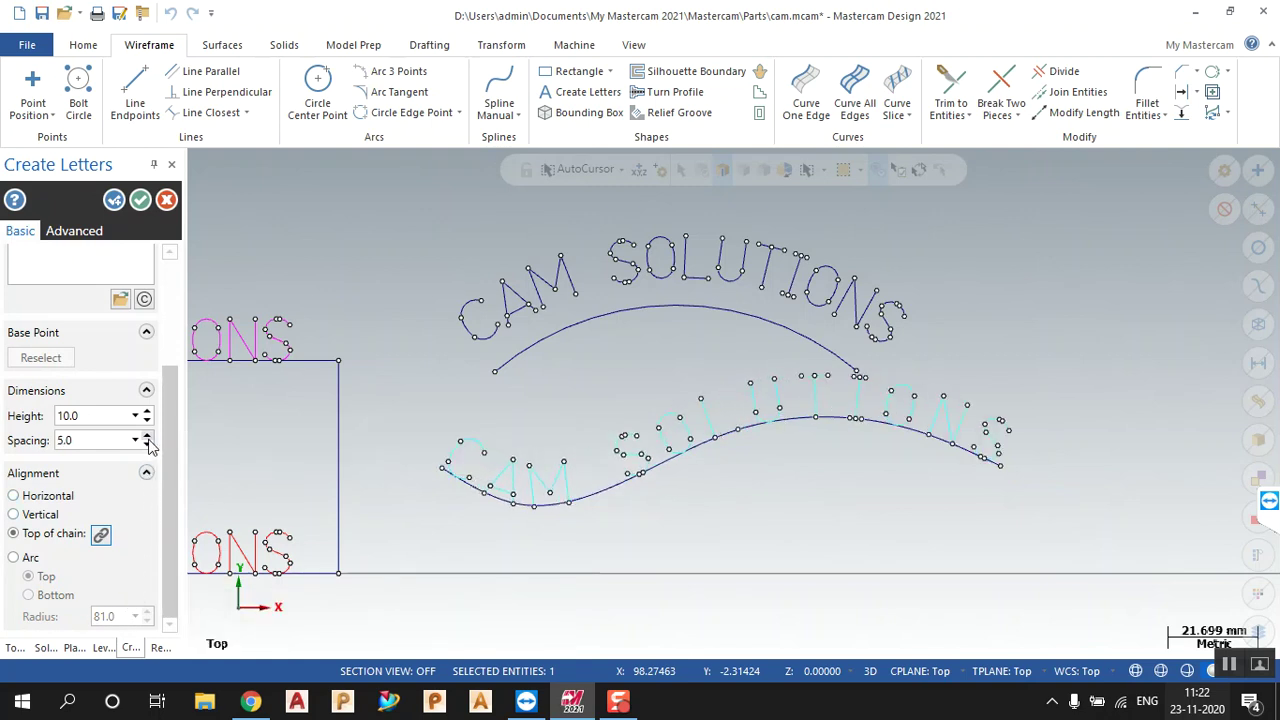
{"action": "left_click", "coordinate": [139, 201]}
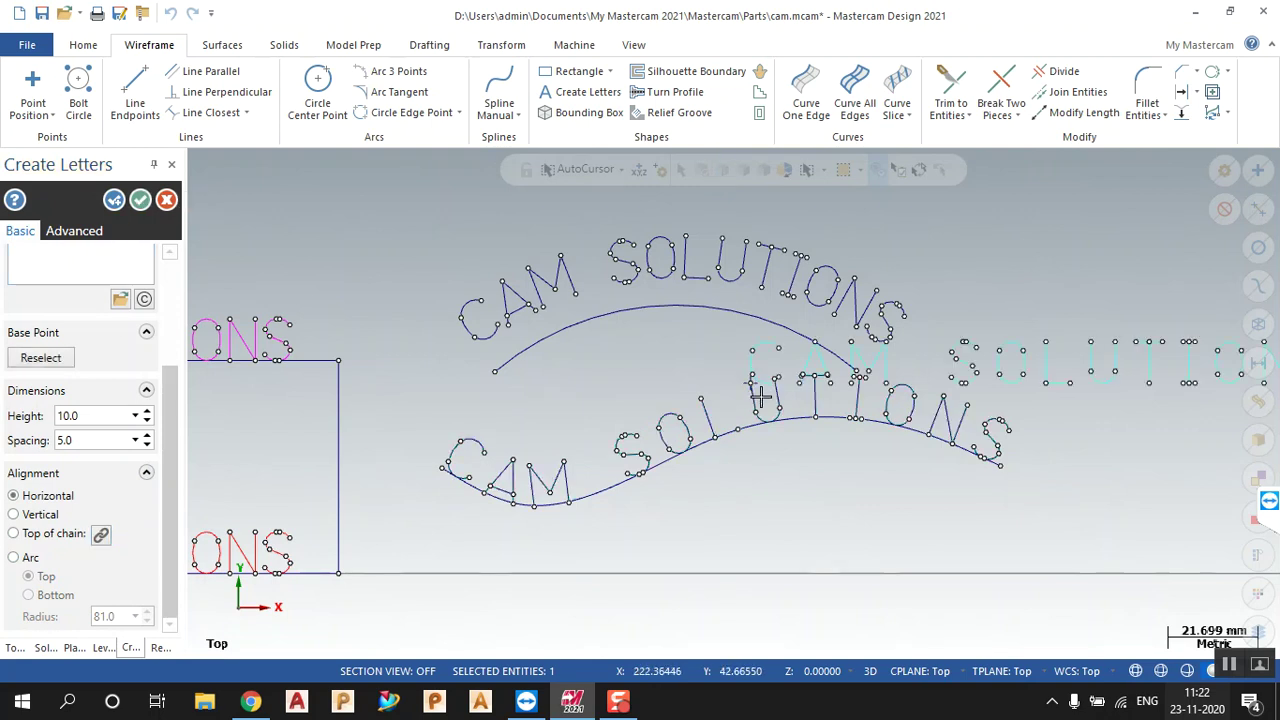
{"action": "left_click", "coordinate": [140, 201]}
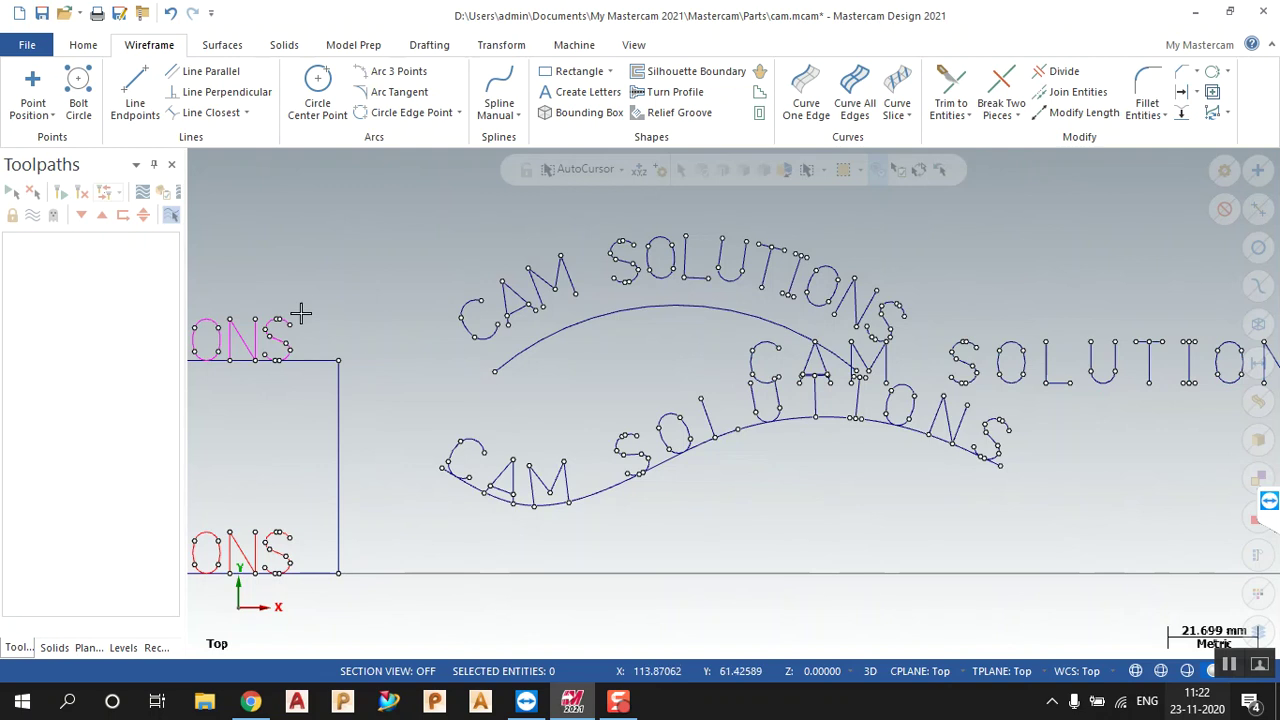
Step: Delete the wavy spline and the three-point arc that guide the curved lettering
{"action": "scroll", "coordinate": [430, 381], "scroll_direction": "up", "scroll_amount": 3}
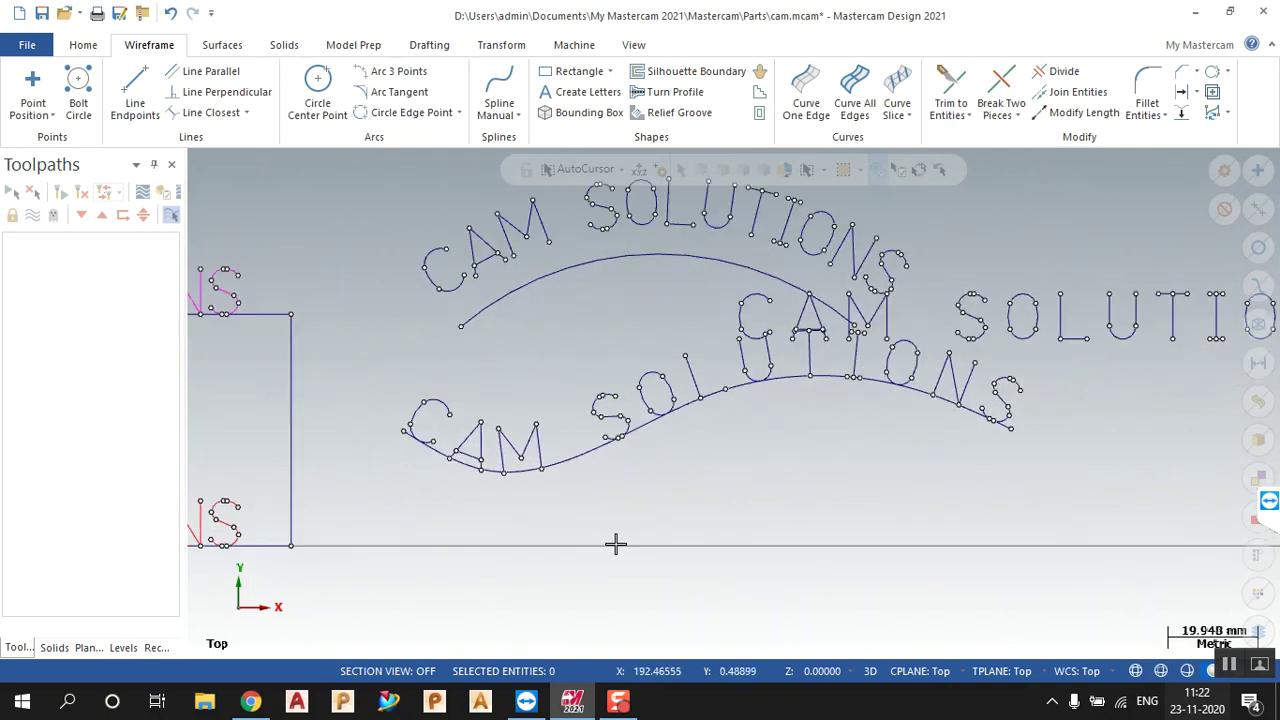
{"action": "scroll", "coordinate": [680, 494], "scroll_direction": "down", "scroll_amount": 2}
{"action": "left_click", "coordinate": [609, 462]}
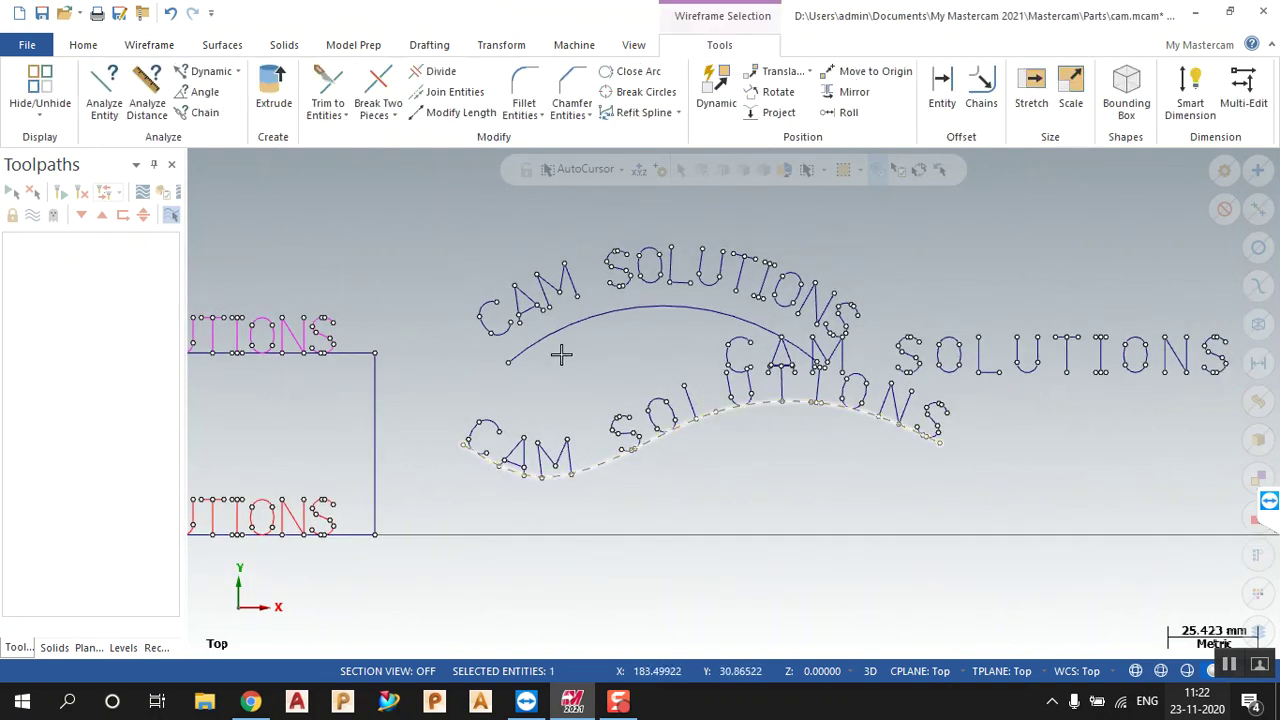
{"action": "left_click", "coordinate": [568, 328]}
{"action": "right_click", "coordinate": [569, 350]}
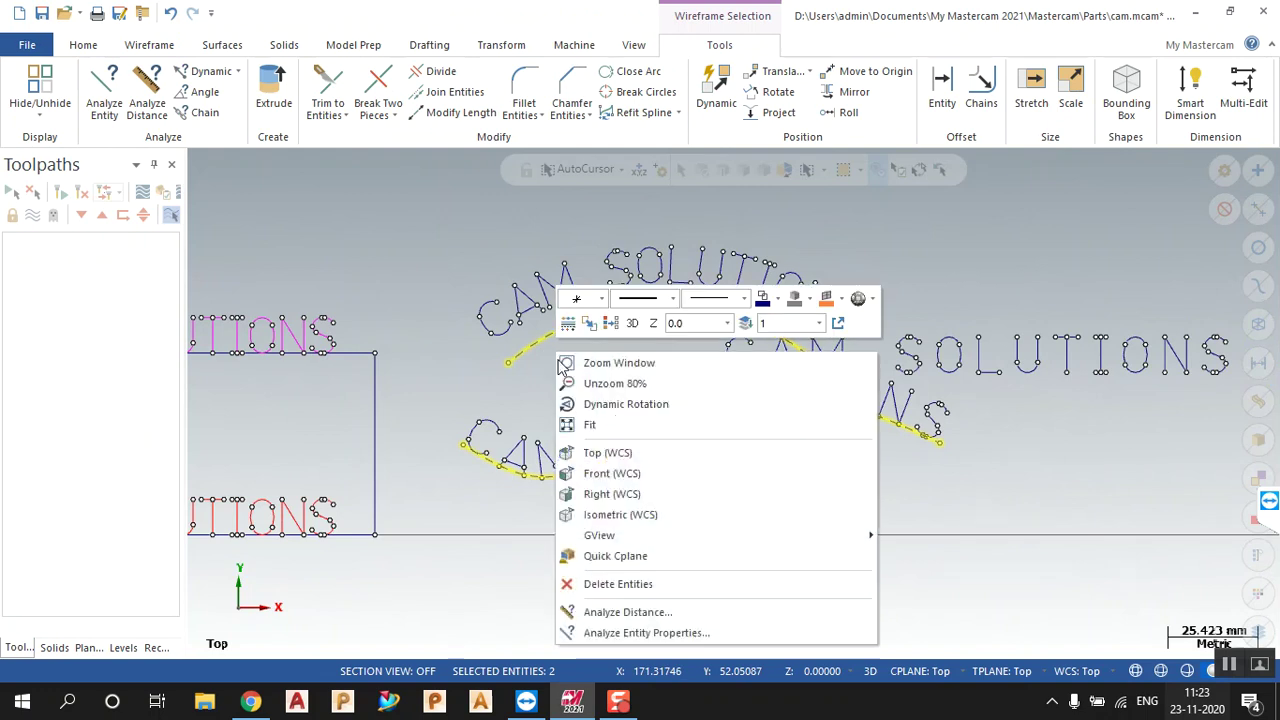
{"action": "left_click", "coordinate": [609, 586]}
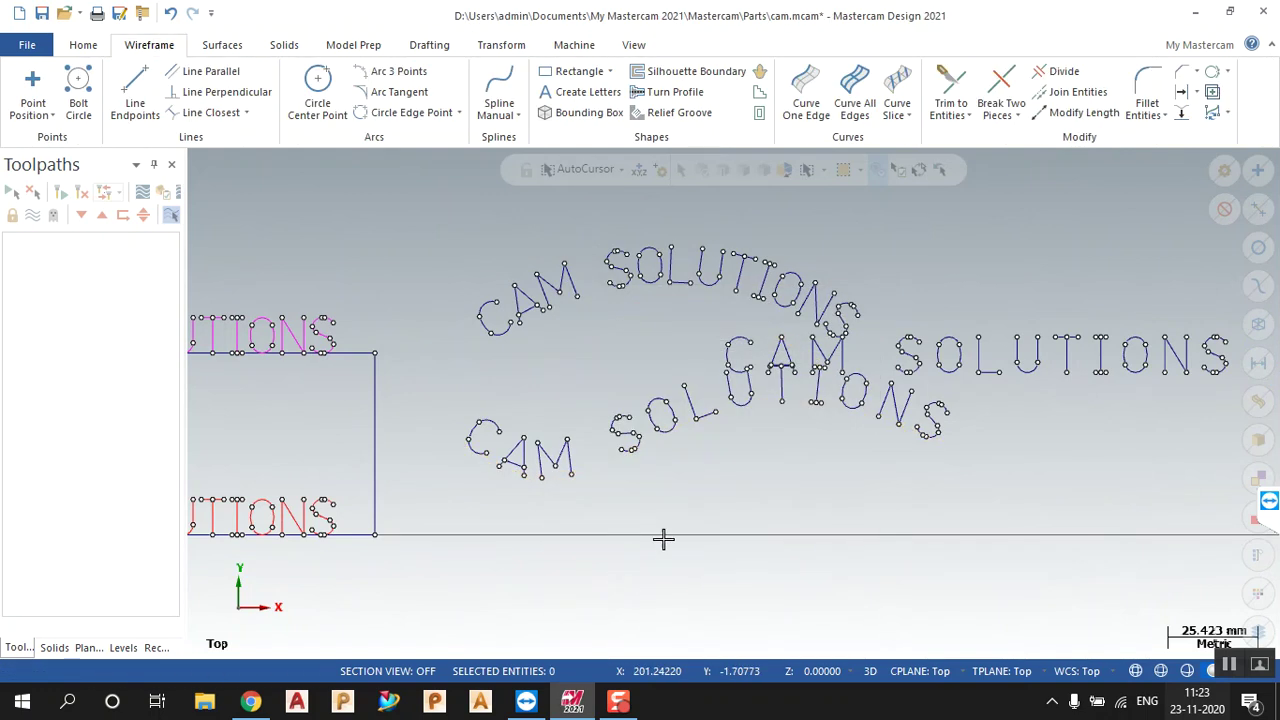
Step: Delete all four lines of the rectangle between the two straight CAM SOLUTIONS letterings
{"action": "scroll", "coordinate": [980, 457], "scroll_direction": "down", "scroll_amount": 2}
{"action": "scroll", "coordinate": [1070, 400], "scroll_direction": "down", "scroll_amount": 2}
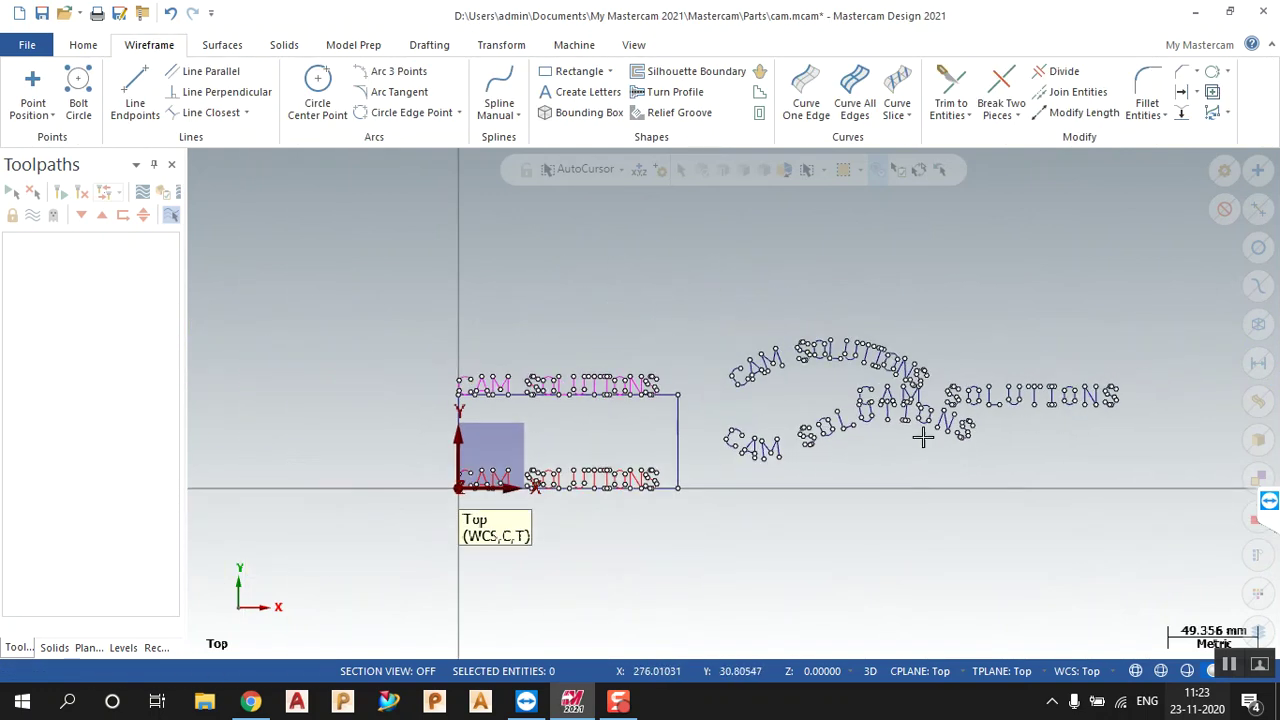
{"action": "scroll", "coordinate": [609, 452], "scroll_direction": "up", "scroll_amount": 3}
{"action": "left_click", "coordinate": [612, 443]}
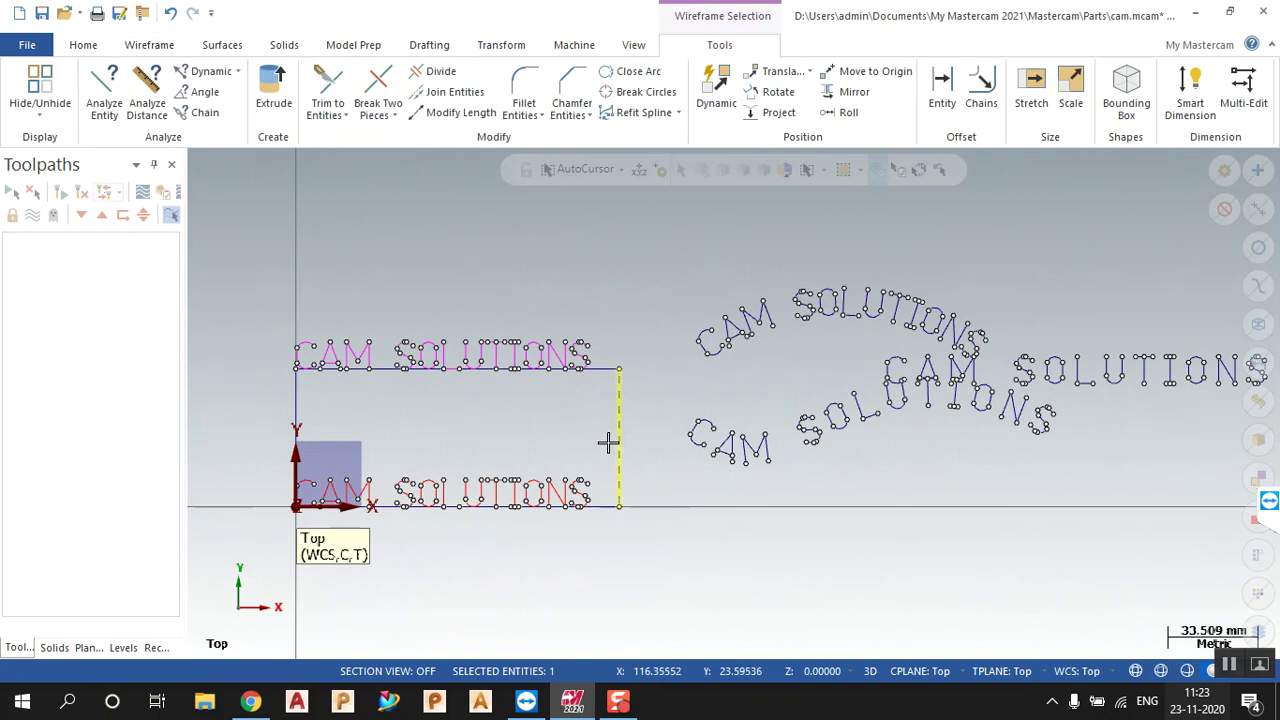
{"action": "left_click", "coordinate": [612, 369]}
{"action": "left_click", "coordinate": [295, 416]}
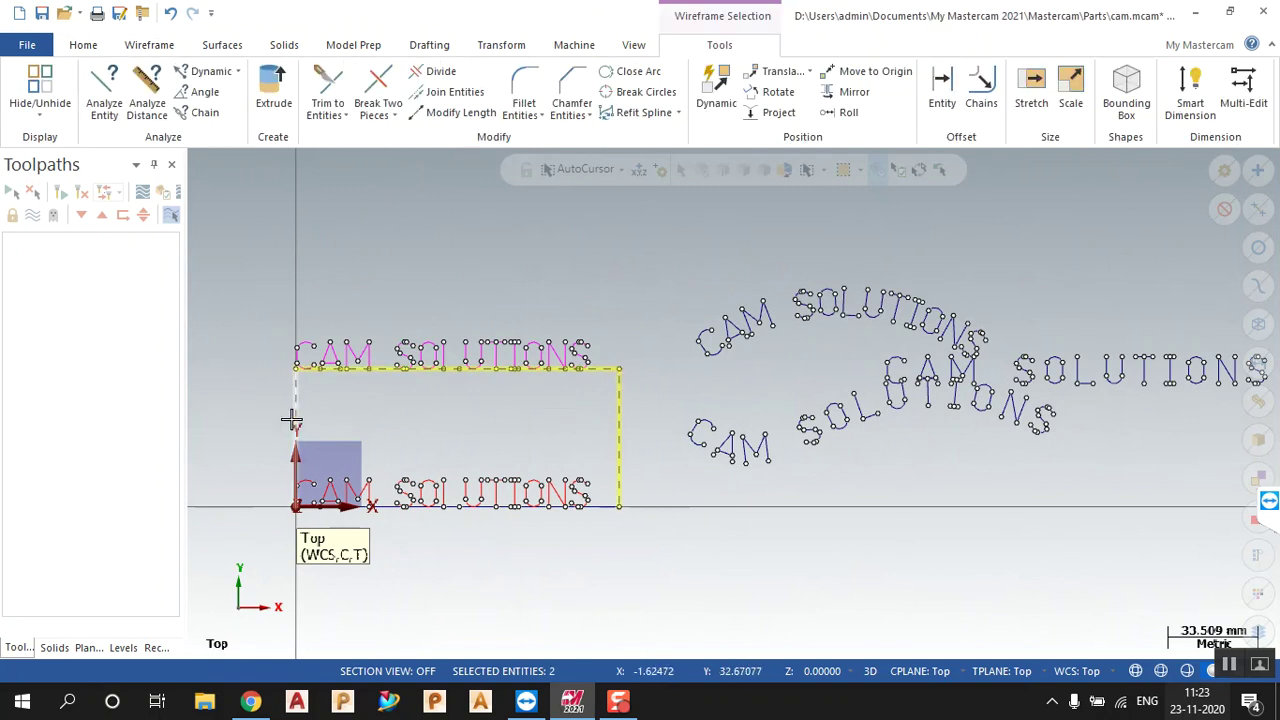
{"action": "right_click", "coordinate": [604, 507]}
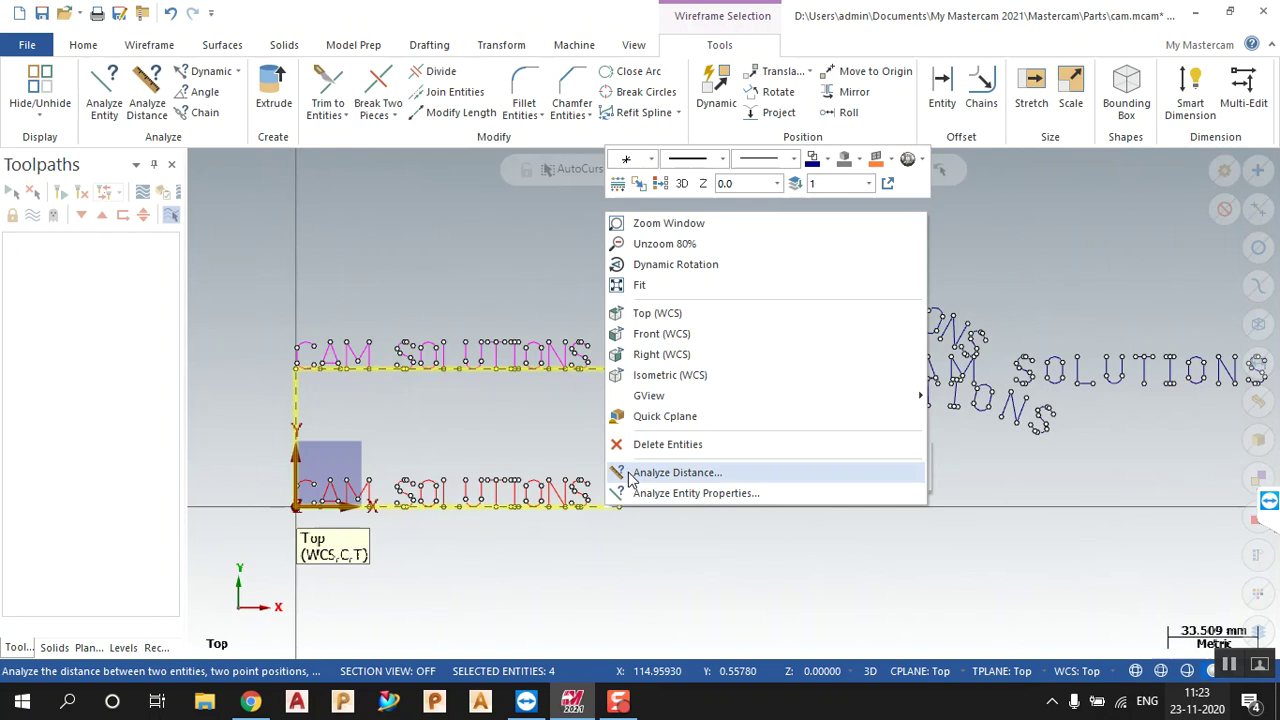
{"action": "left_click", "coordinate": [645, 443]}
Step: Turn off the display of entity endpoints on all the lettering
{"action": "scroll", "coordinate": [789, 489], "scroll_direction": "down", "scroll_amount": 2}
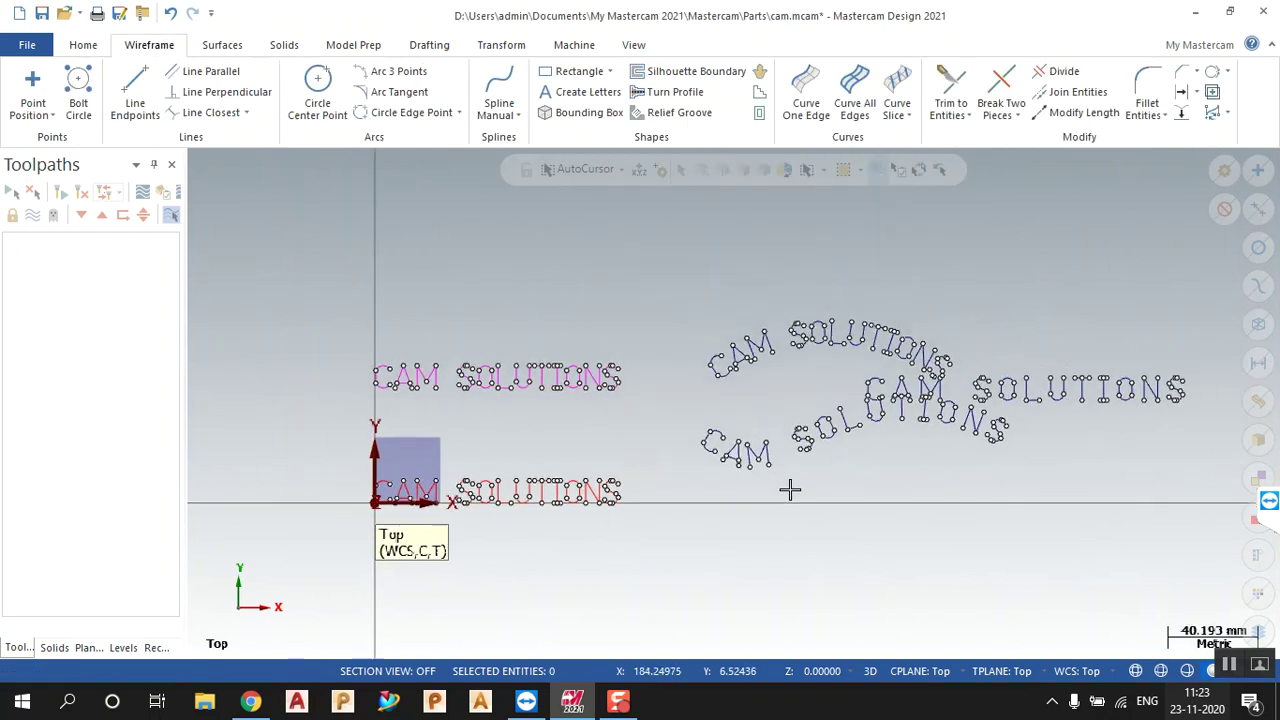
{"action": "right_click", "coordinate": [688, 316]}
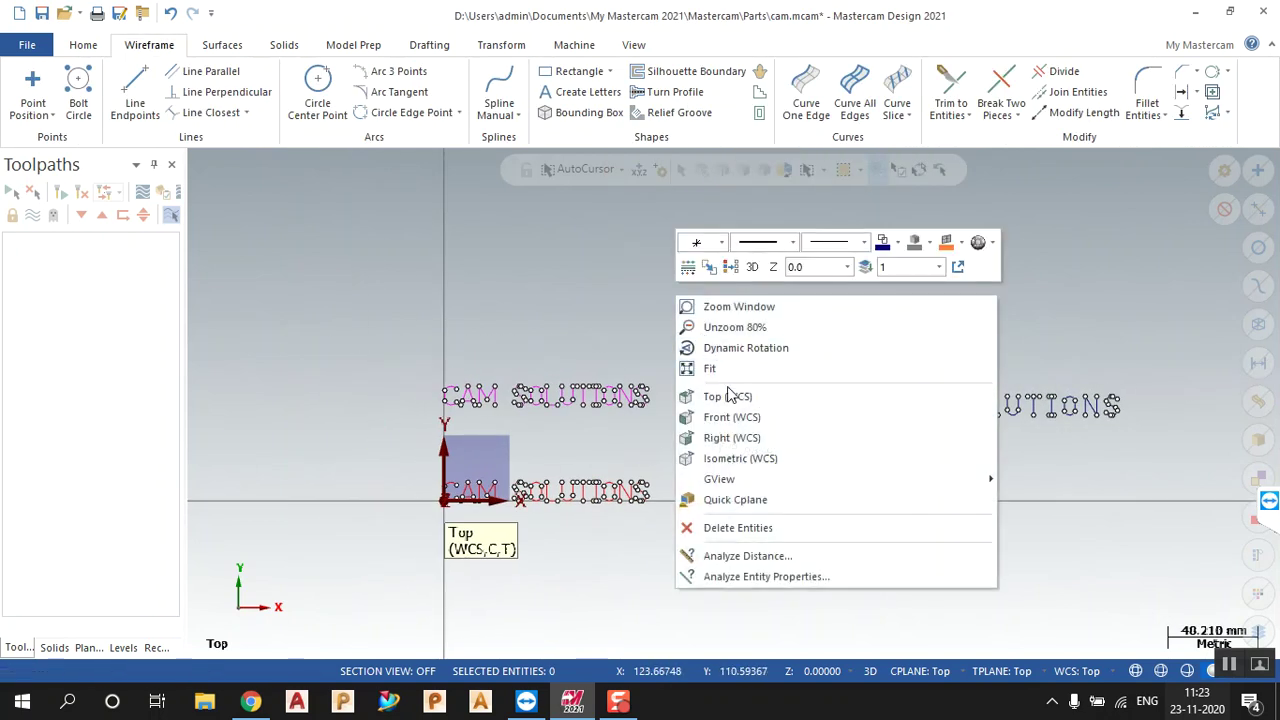
{"action": "left_click", "coordinate": [83, 45]}
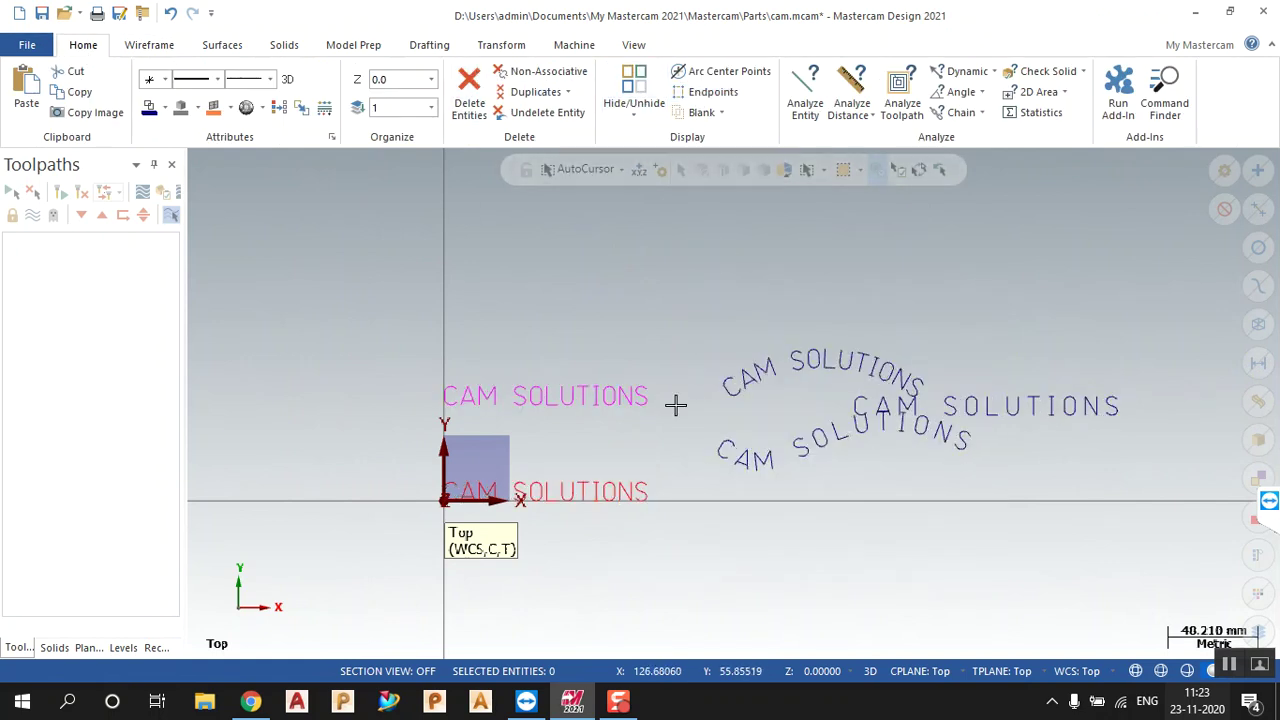
Step: Clear the transform colours from the magenta and red straight CAM SOLUTIONS letterings
{"action": "scroll", "coordinate": [654, 480], "scroll_direction": "up", "scroll_amount": 4}
{"action": "scroll", "coordinate": [766, 500], "scroll_direction": "down", "scroll_amount": 2}
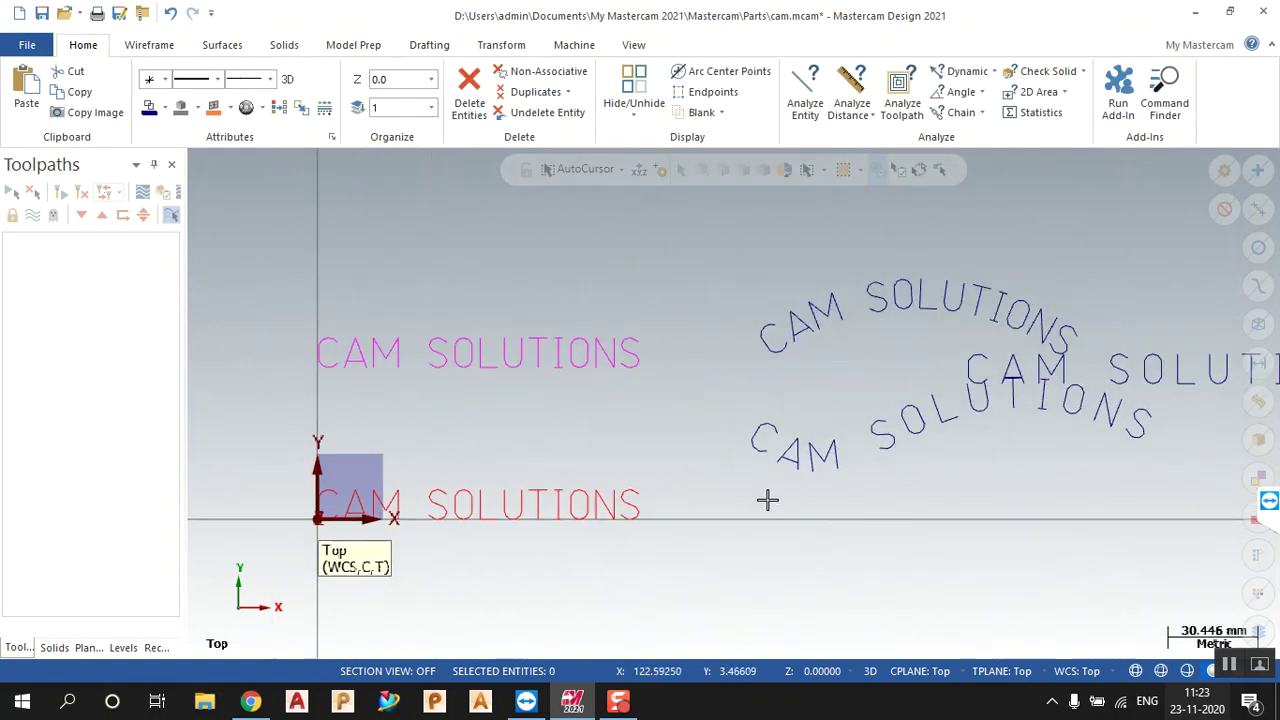
{"action": "right_click", "coordinate": [646, 277]}
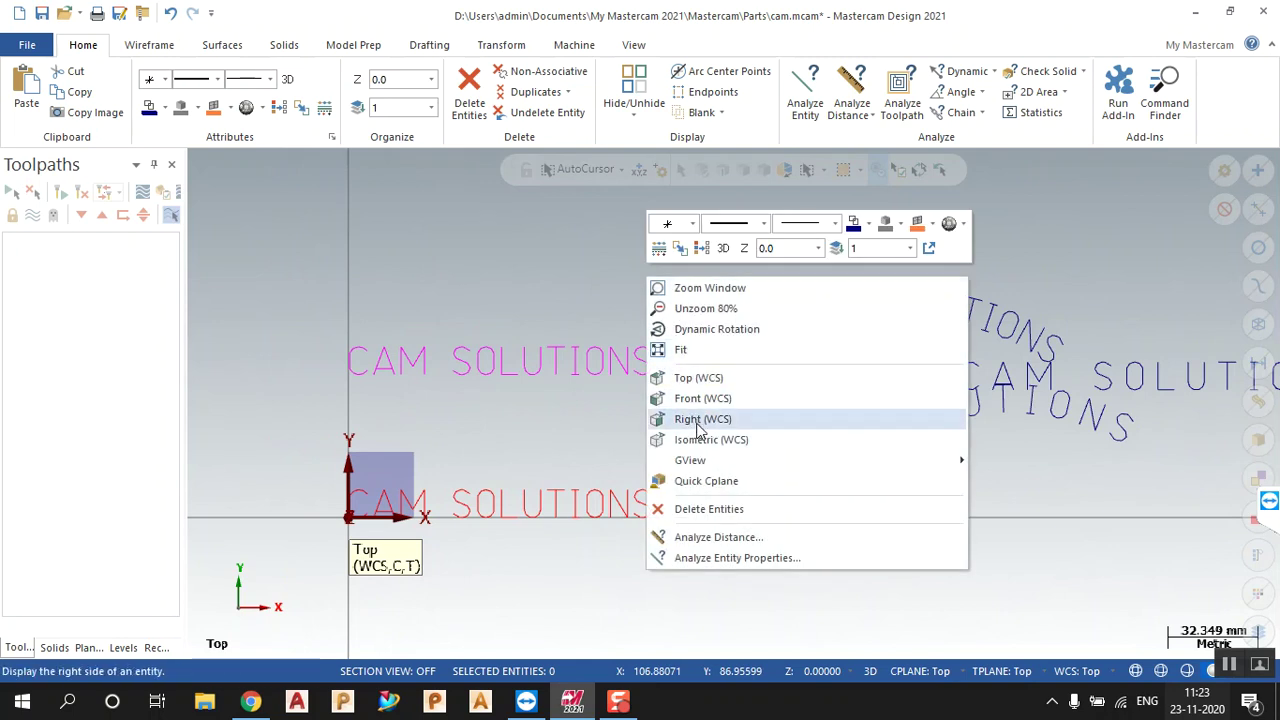
{"action": "left_click", "coordinate": [530, 311]}
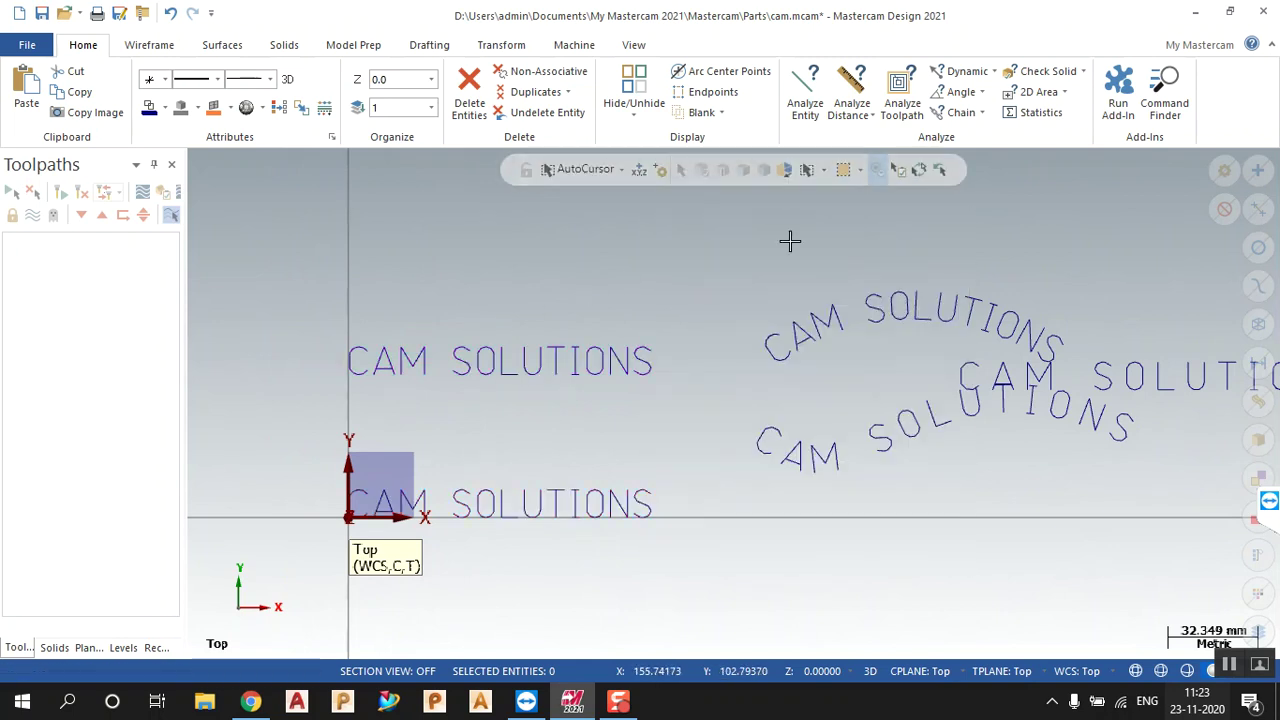
Step: Start Create Letters for "cam solutions" and try the OLF SimpleSansCJK OC (Truetype) font
{"action": "scroll", "coordinate": [1177, 363], "scroll_direction": "down", "scroll_amount": 3}
{"action": "scroll", "coordinate": [448, 402], "scroll_direction": "up", "scroll_amount": 2}
{"action": "scroll", "coordinate": [448, 402], "scroll_direction": "up", "scroll_amount": 2}
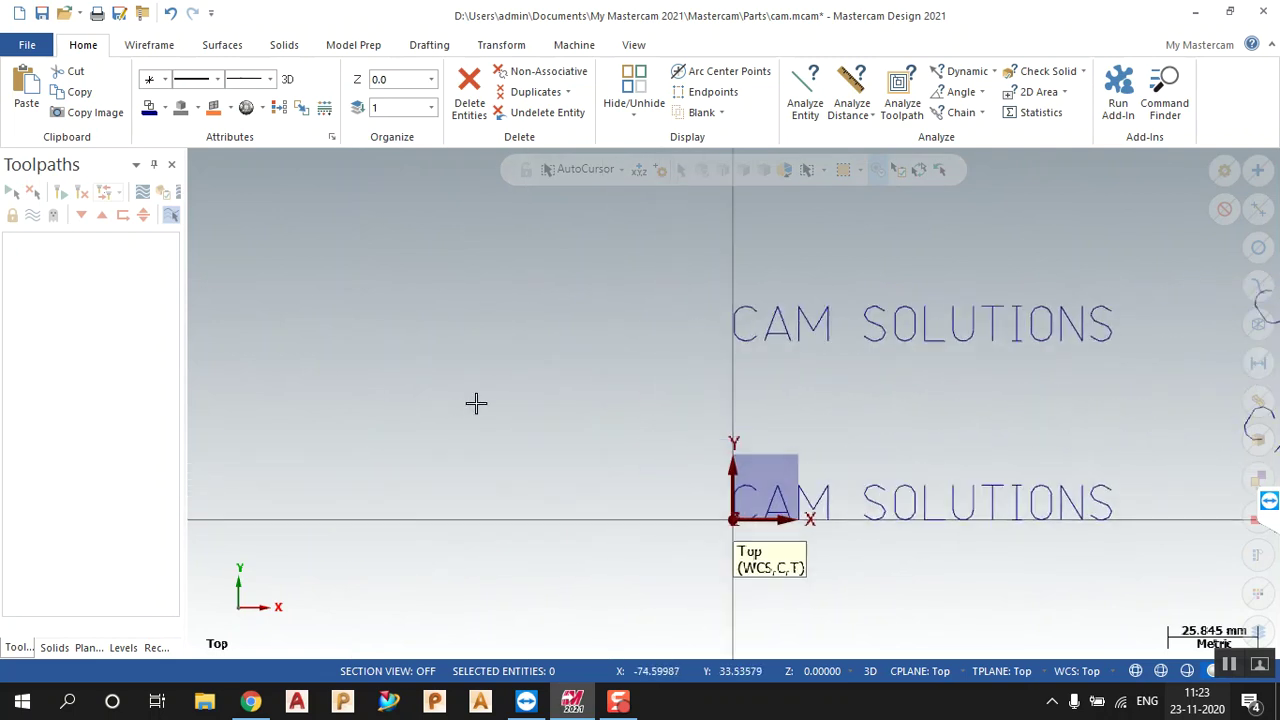
{"action": "left_click", "coordinate": [152, 45]}
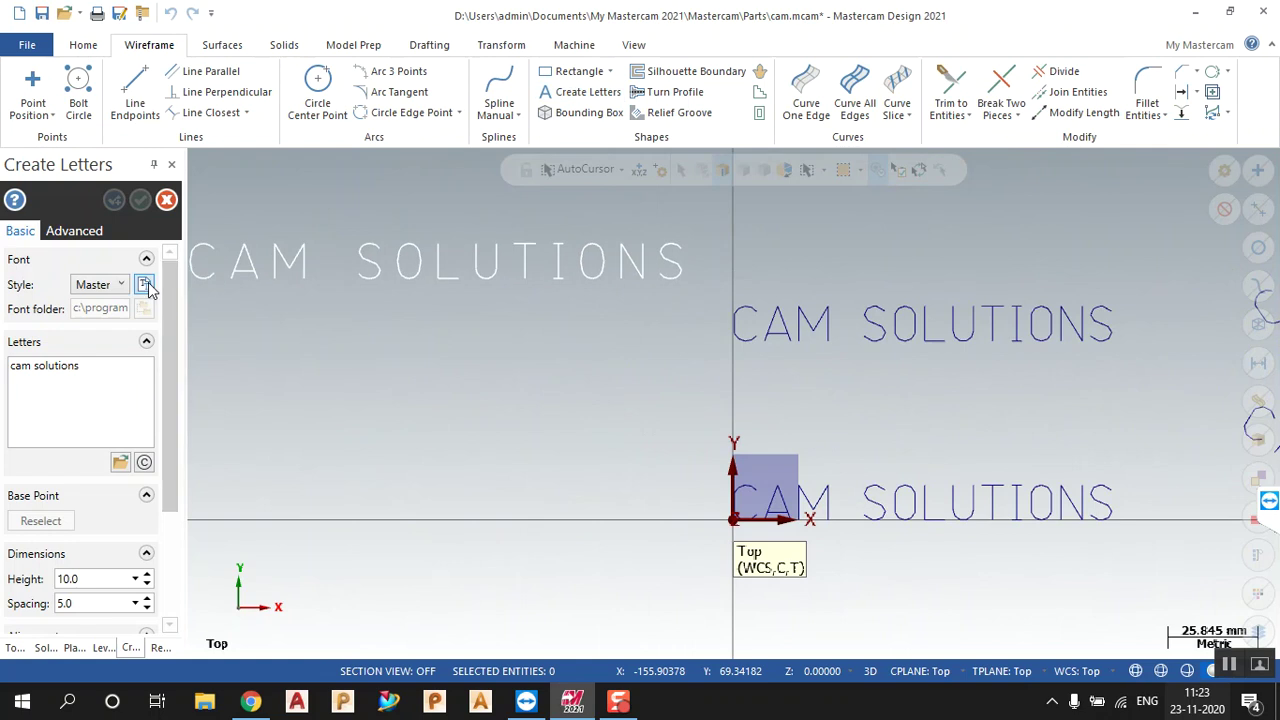
{"action": "left_click", "coordinate": [125, 291]}
{"action": "scroll", "coordinate": [214, 417], "scroll_direction": "up", "scroll_amount": 1}
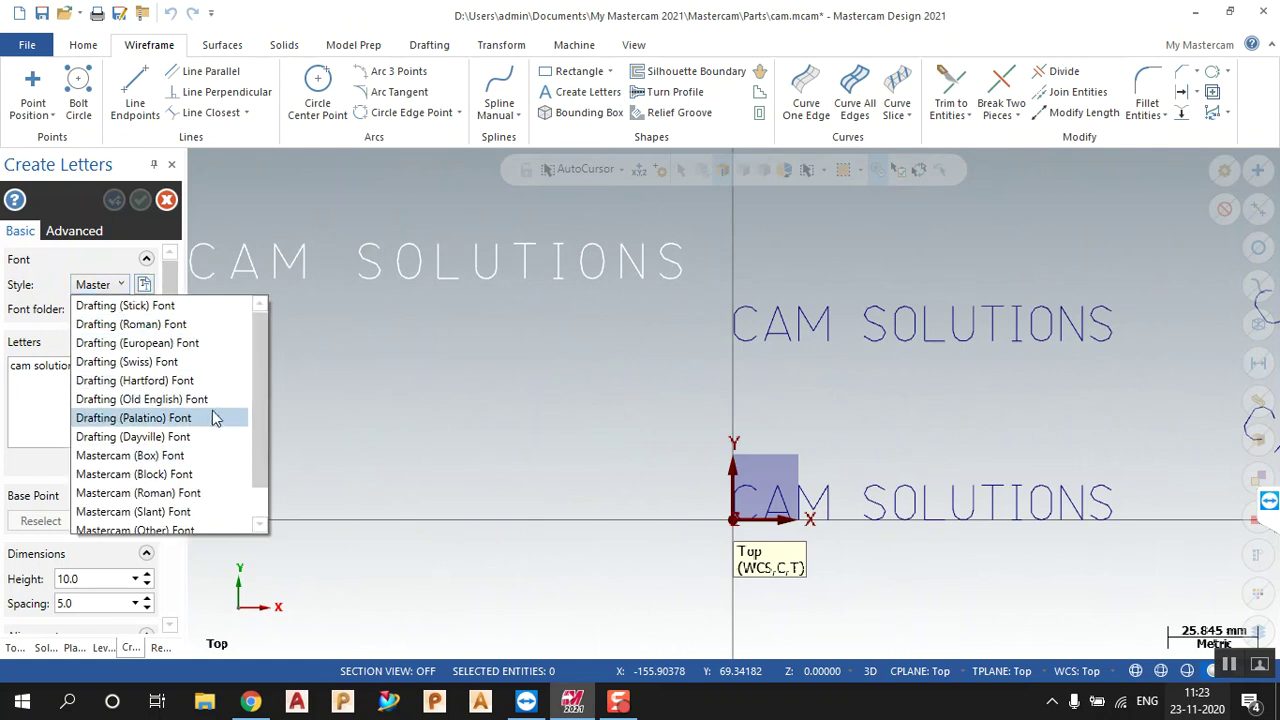
{"action": "scroll", "coordinate": [195, 445], "scroll_direction": "down", "scroll_amount": 1}
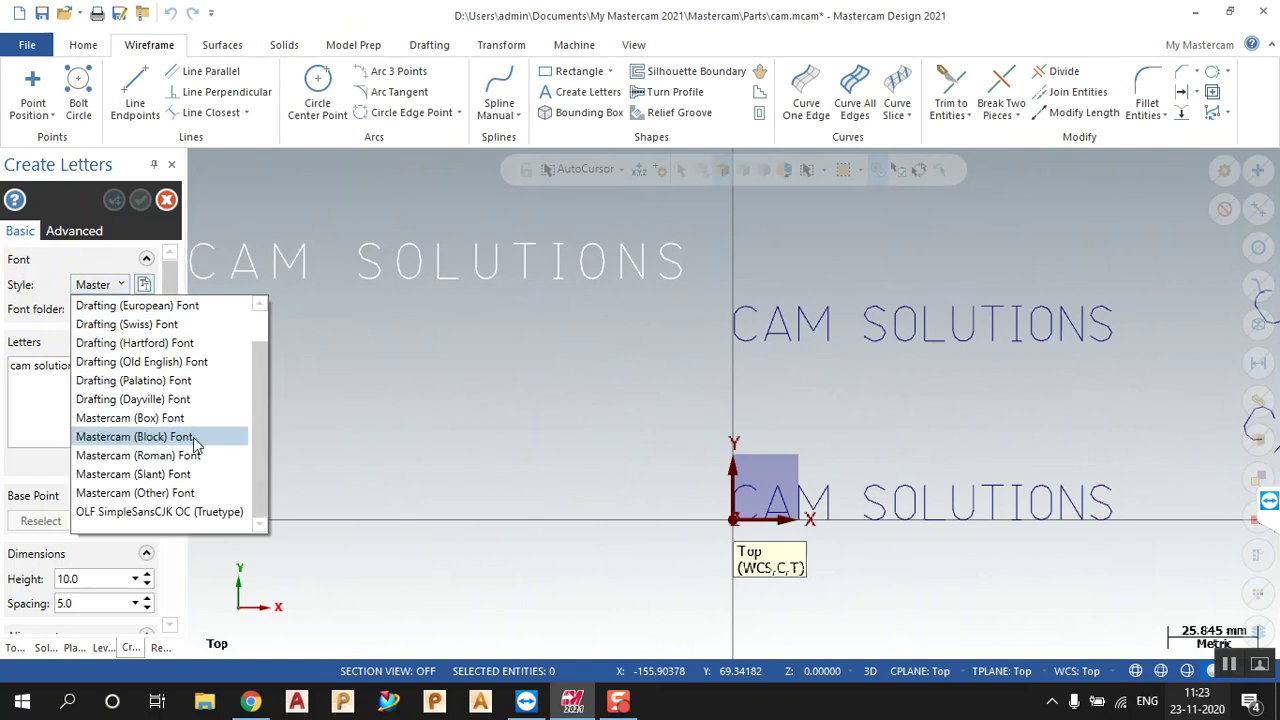
{"action": "left_click", "coordinate": [120, 518]}
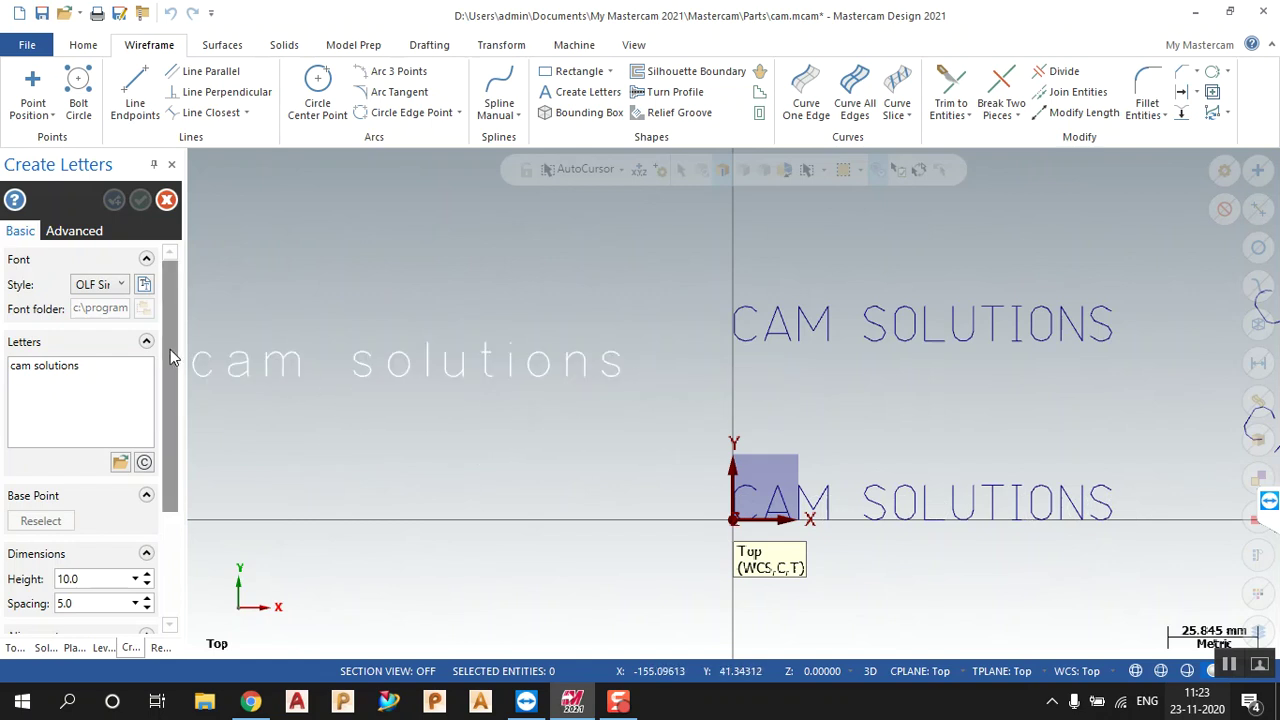
Step: Change the letter style to Drafting (Hartford) Font and create the "cam solutions" lettering in the empty area left of the origin
{"action": "left_click", "coordinate": [121, 285]}
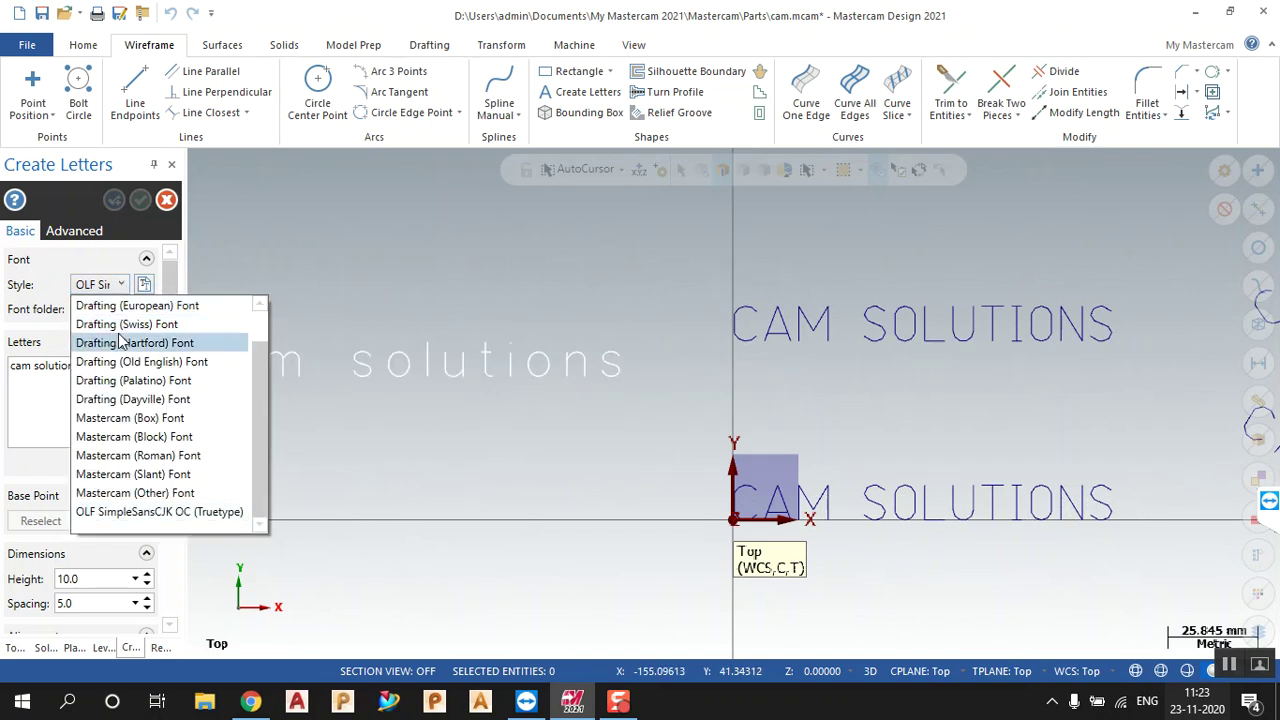
{"action": "left_click", "coordinate": [150, 341]}
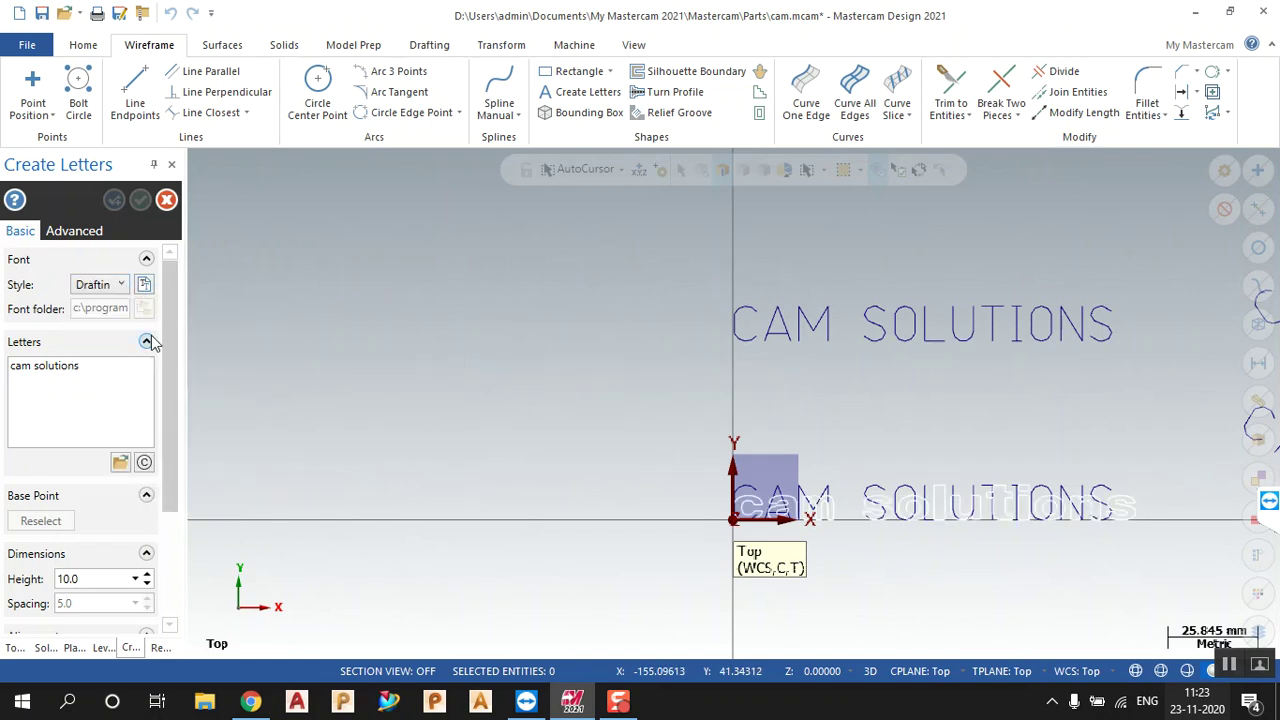
{"action": "left_click", "coordinate": [271, 410]}
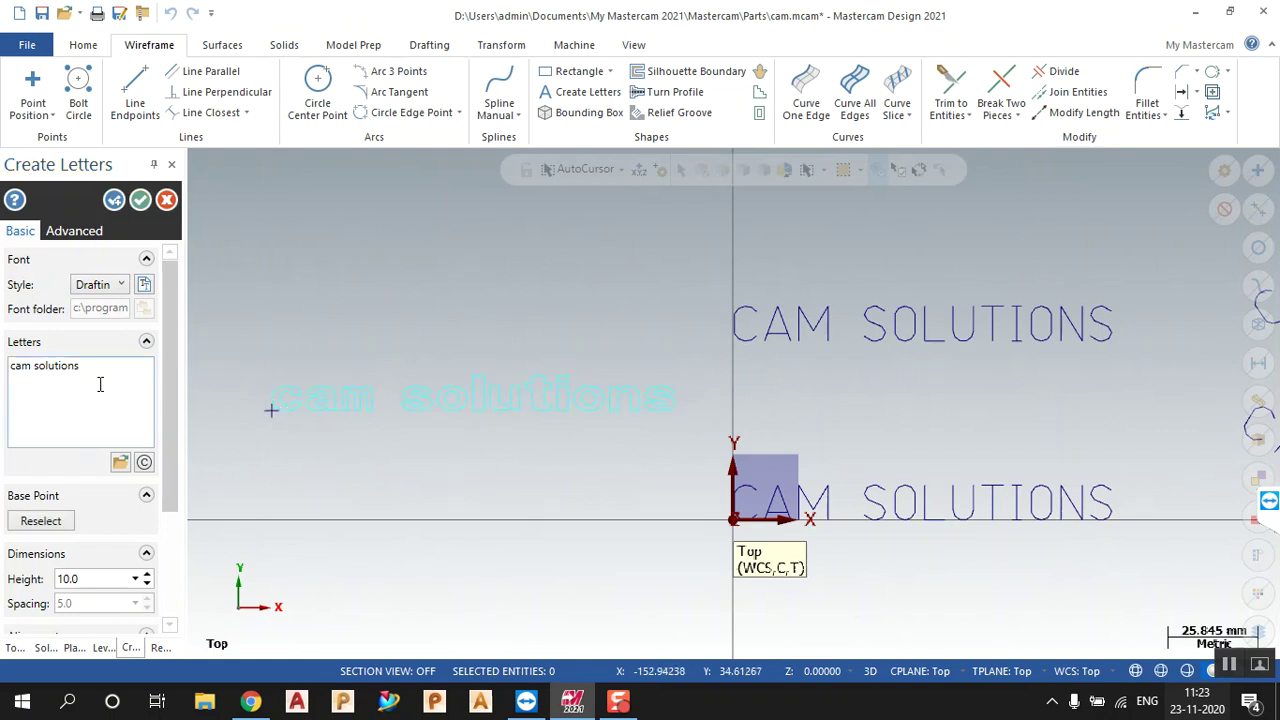
{"action": "left_click", "coordinate": [140, 201]}
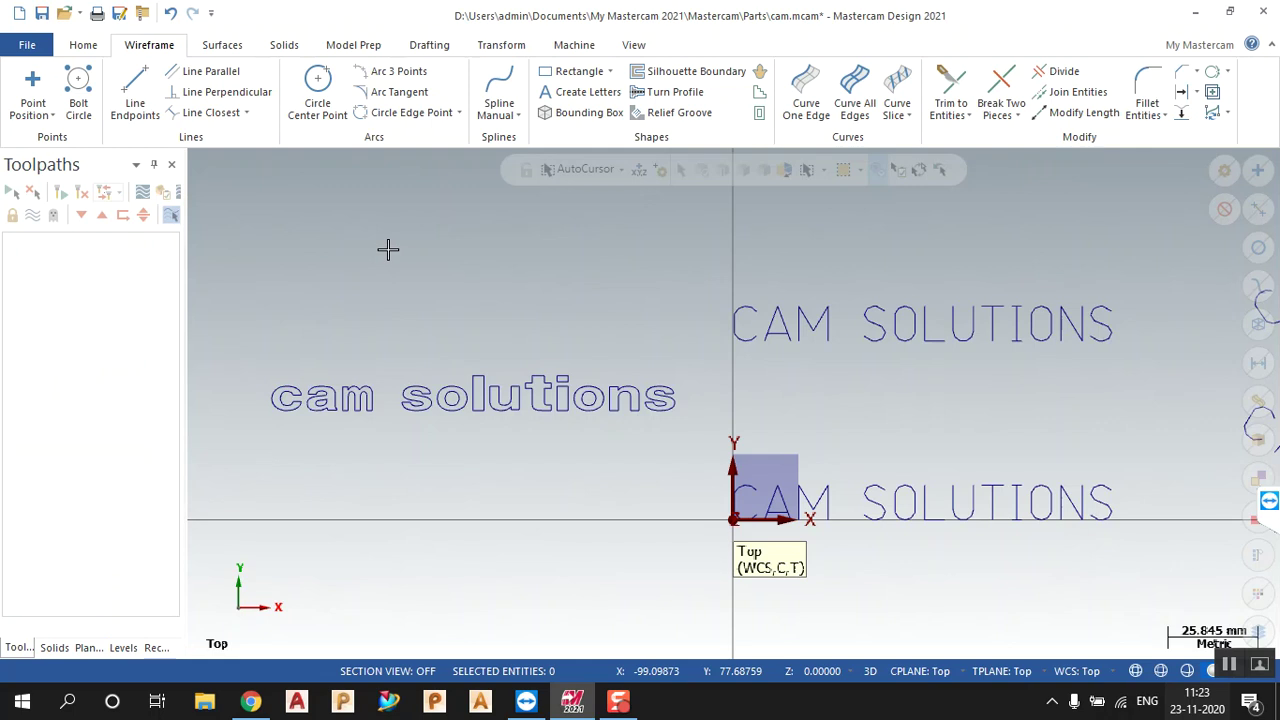
Step: Start a solid Extrude and chain the outer outlines of the letters in "cam" of the new outlined lettering
{"action": "scroll", "coordinate": [437, 348], "scroll_direction": "down", "scroll_amount": 3}
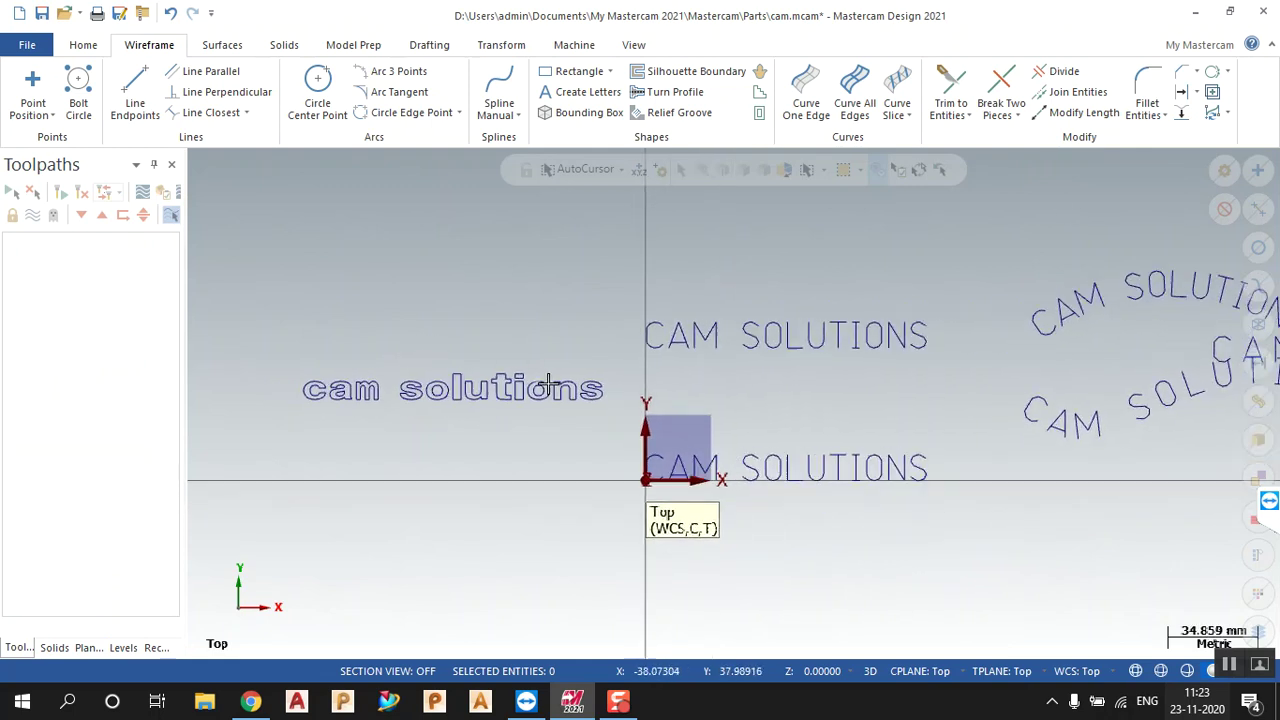
{"action": "scroll", "coordinate": [374, 400], "scroll_direction": "up", "scroll_amount": 2}
{"action": "scroll", "coordinate": [280, 414], "scroll_direction": "up", "scroll_amount": 2}
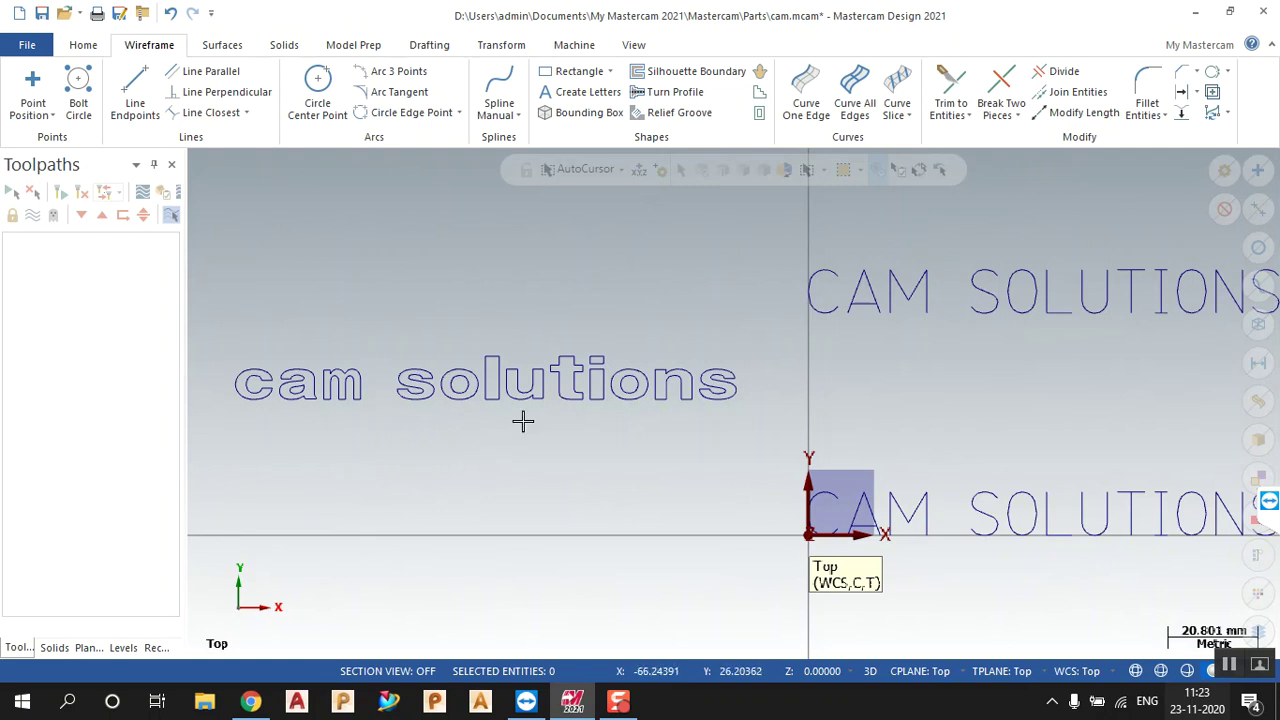
{"action": "scroll", "coordinate": [634, 400], "scroll_direction": "down", "scroll_amount": 2}
{"action": "scroll", "coordinate": [414, 451], "scroll_direction": "up", "scroll_amount": 3}
{"action": "middle_click_drag", "start_coordinate": [475, 467], "coordinate": [530, 480]}
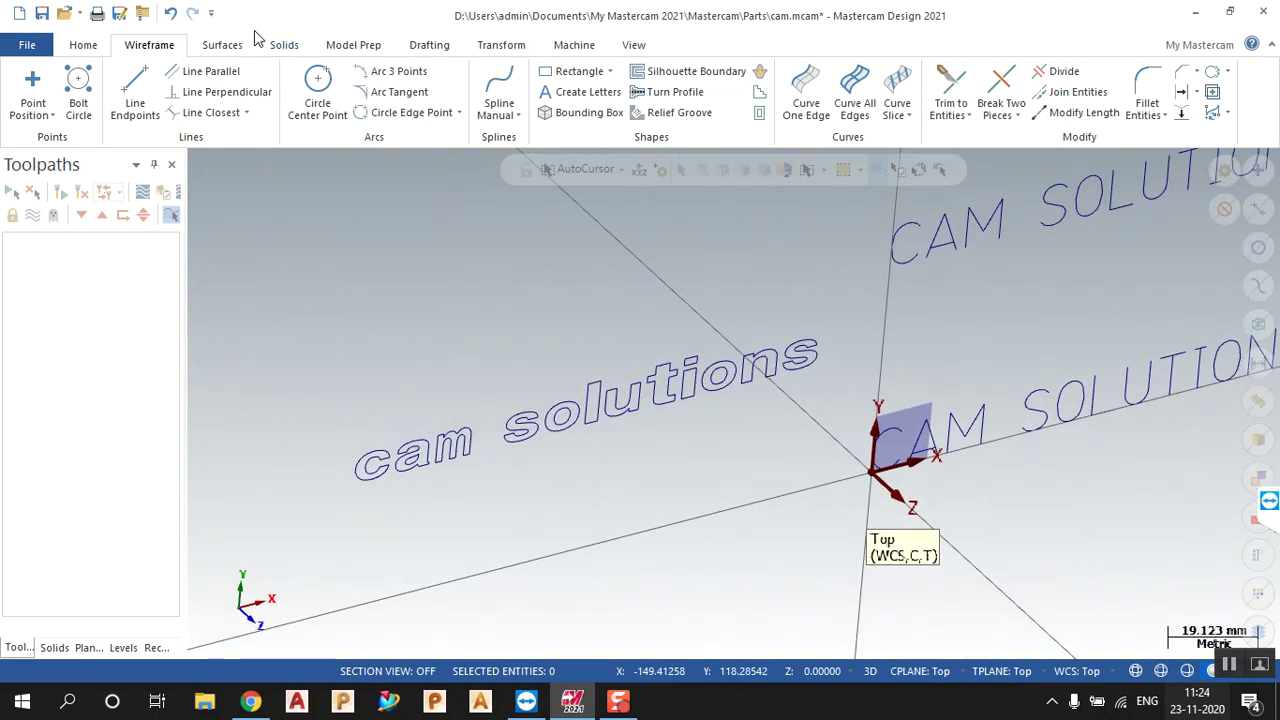
{"action": "left_click", "coordinate": [285, 46]}
{"action": "left_click", "coordinate": [179, 92]}
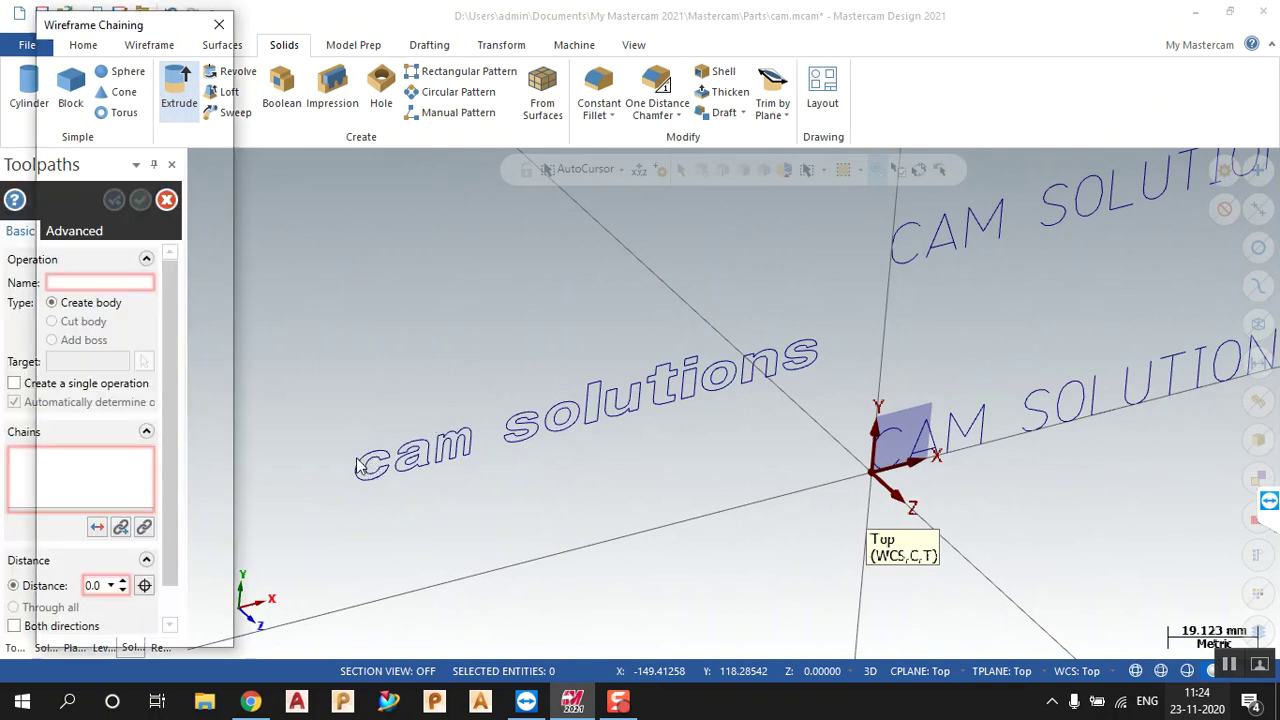
{"action": "left_click", "coordinate": [425, 443]}
{"action": "left_click", "coordinate": [449, 434]}
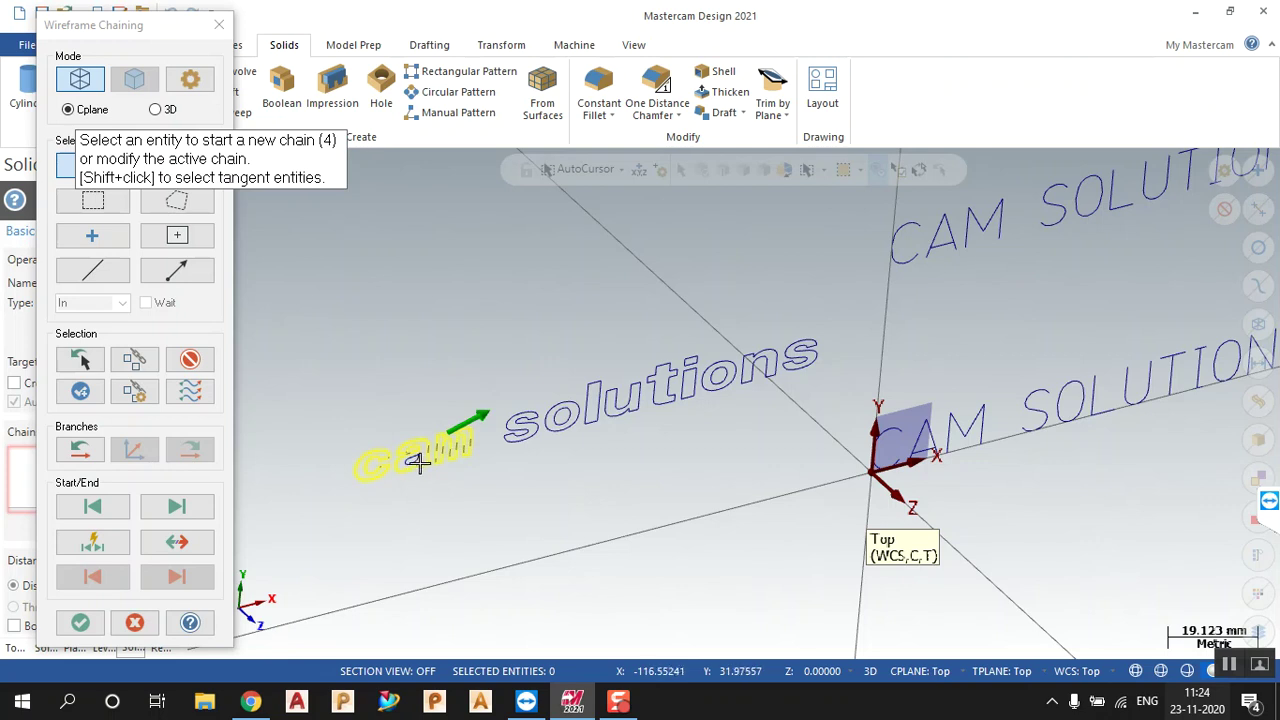
Step: Add the letter outlines of "solutions" to the extrude chains, leaving out the dot of the i, and accept the selection
{"action": "left_click", "coordinate": [520, 418]}
{"action": "left_click", "coordinate": [562, 410]}
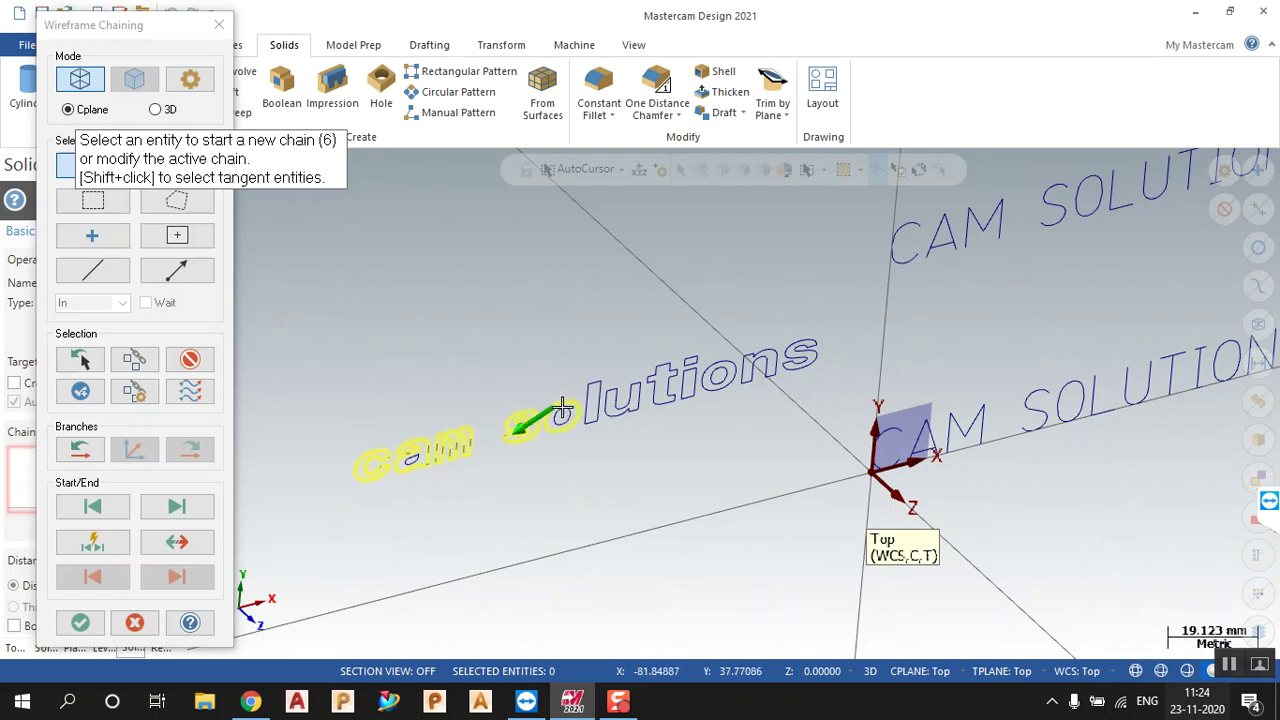
{"action": "left_click", "coordinate": [600, 398]}
{"action": "left_click", "coordinate": [588, 390]}
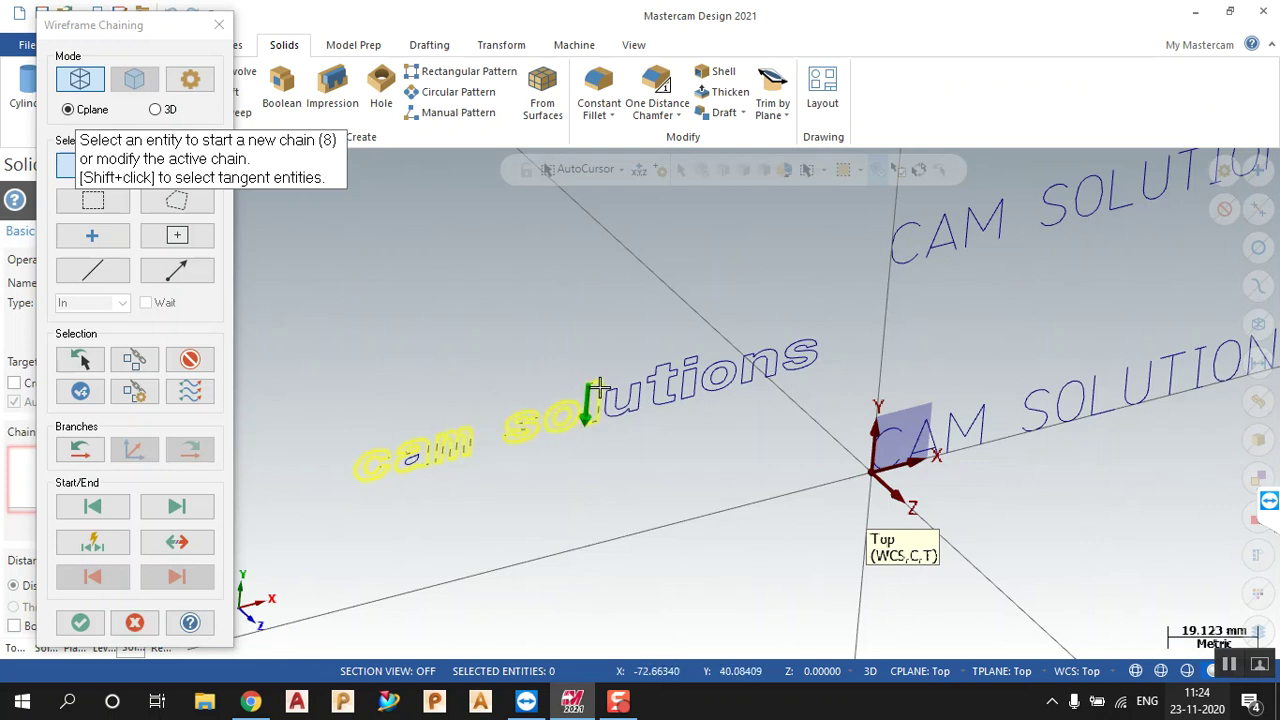
{"action": "left_click", "coordinate": [672, 390]}
{"action": "left_click", "coordinate": [689, 385]}
{"action": "left_click", "coordinate": [726, 386]}
{"action": "left_click", "coordinate": [752, 368]}
{"action": "left_click", "coordinate": [778, 350]}
{"action": "left_click", "coordinate": [800, 348]}
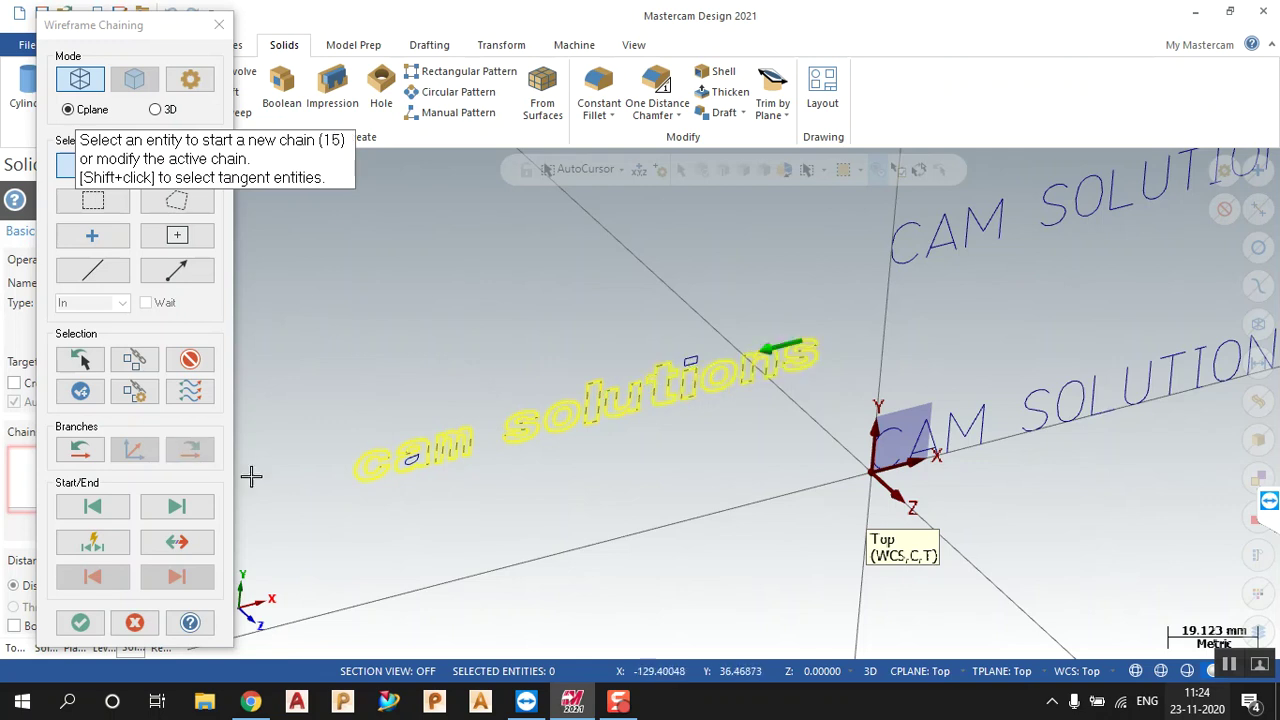
{"action": "left_click", "coordinate": [80, 622]}
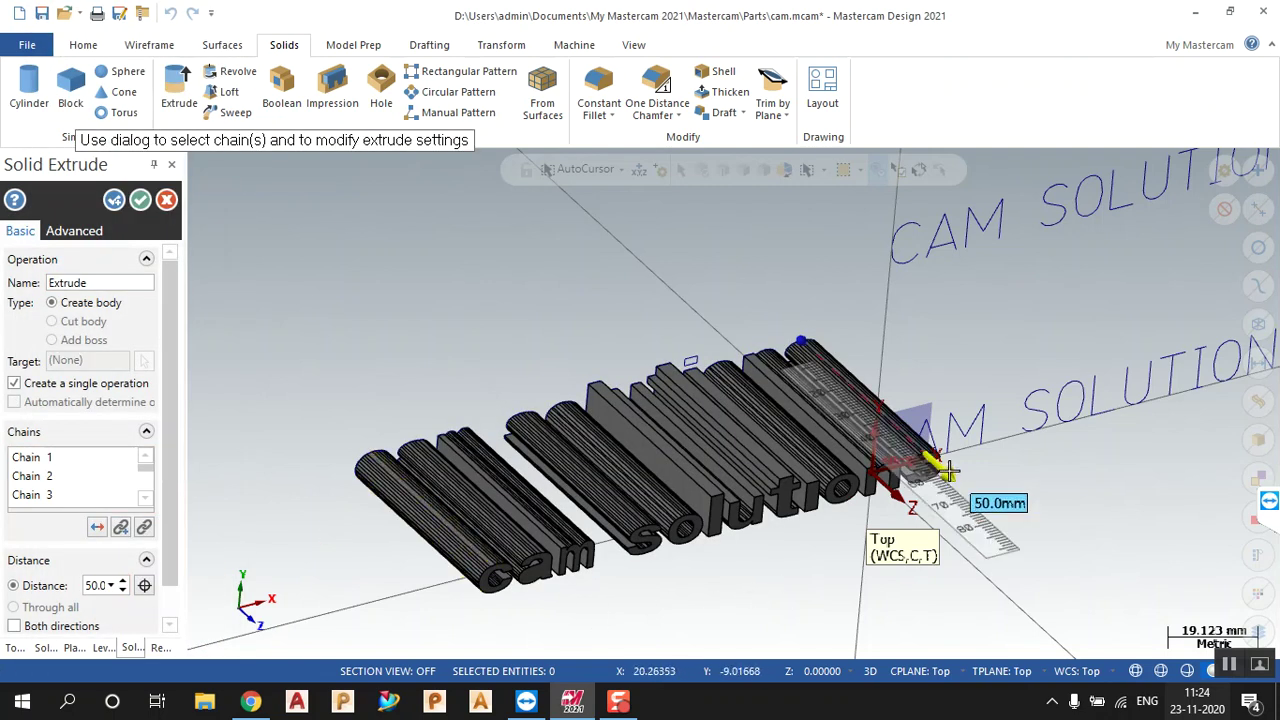
Step: Set the extrusion distance to 6.0 mm and create the solid "cam solutions" letters as a single operation
{"action": "left_click", "coordinate": [940, 472]}
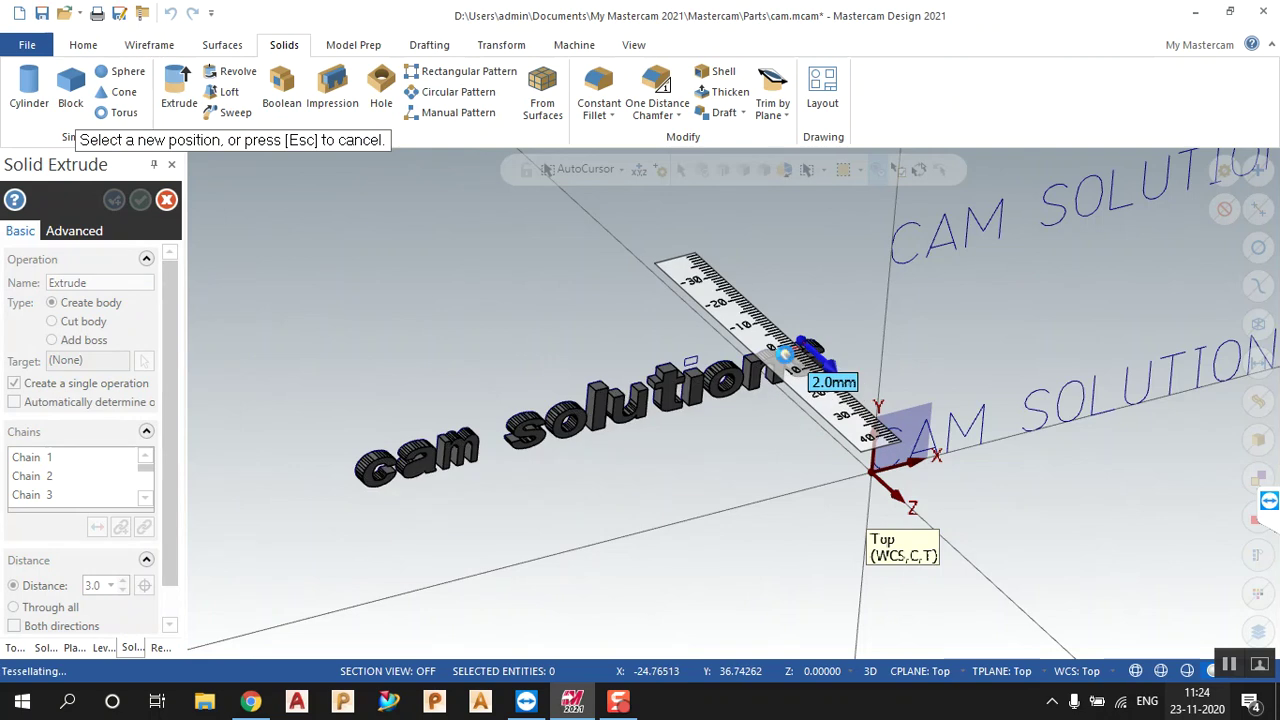
{"action": "left_click", "coordinate": [803, 358]}
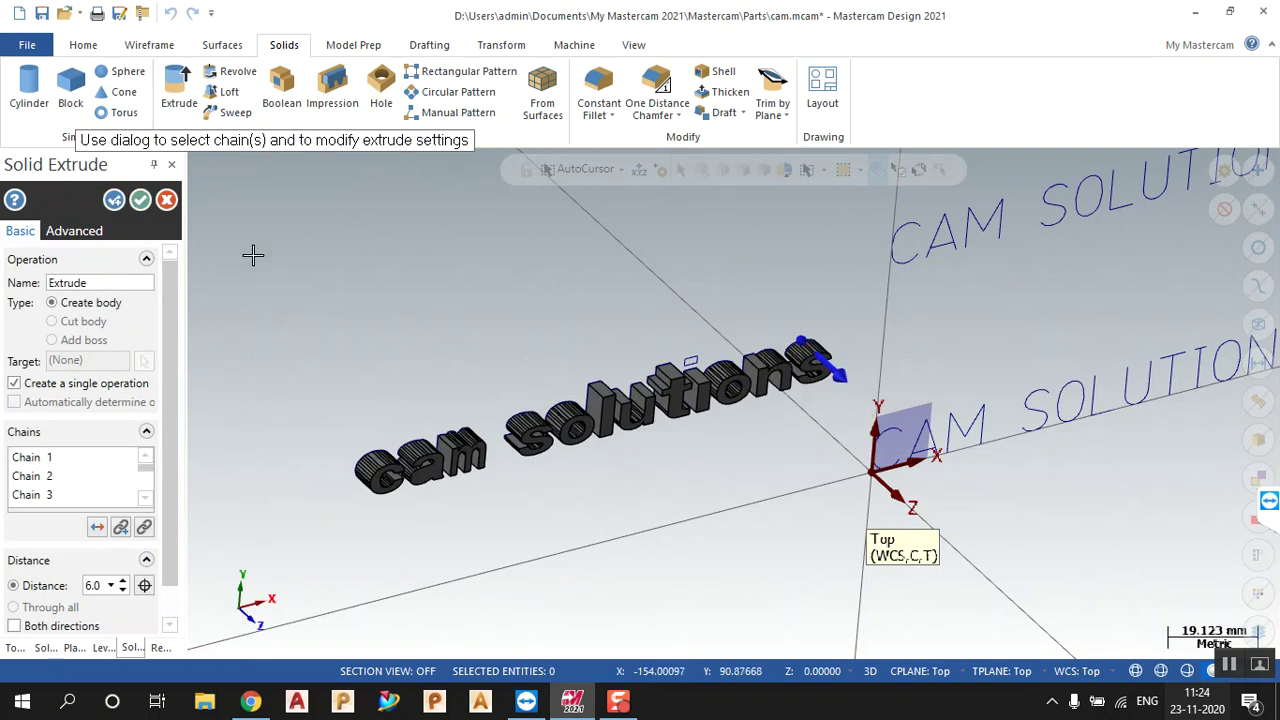
{"action": "left_click", "coordinate": [141, 201]}
{"action": "right_click", "coordinate": [408, 277]}
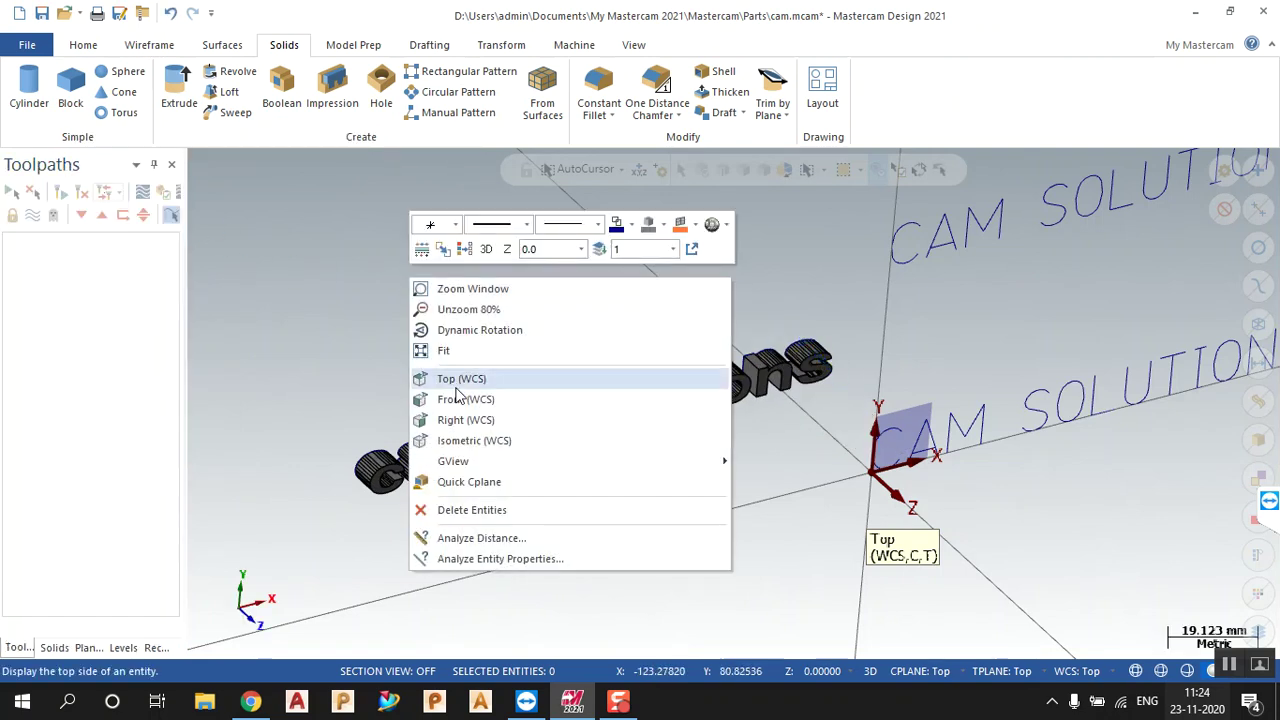
Step: Inspect the solid "cam solutions" letters in isometric and rotated views, and return to the Top view
{"action": "left_click", "coordinate": [474, 441]}
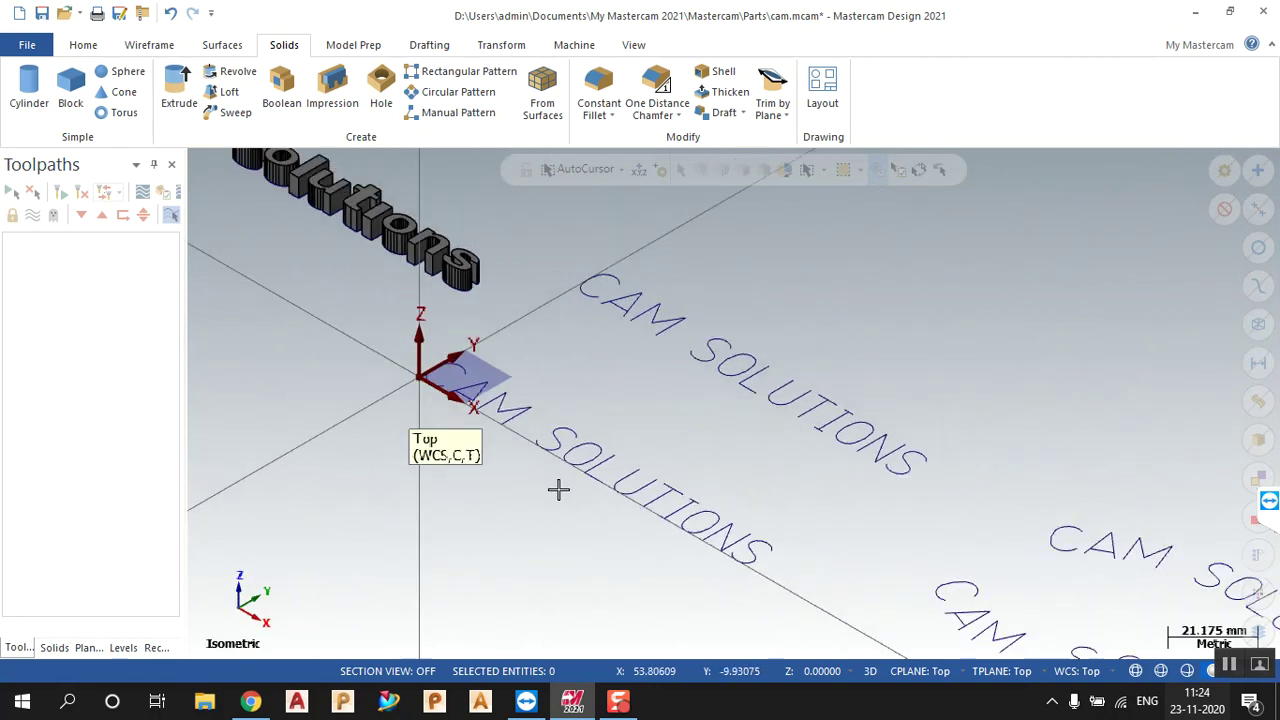
{"action": "middle_click_drag", "start_coordinate": [542, 476], "coordinate": [727, 470]}
{"action": "middle_click_drag", "start_coordinate": [807, 385], "coordinate": [643, 323]}
{"action": "left_click", "coordinate": [83, 45]}
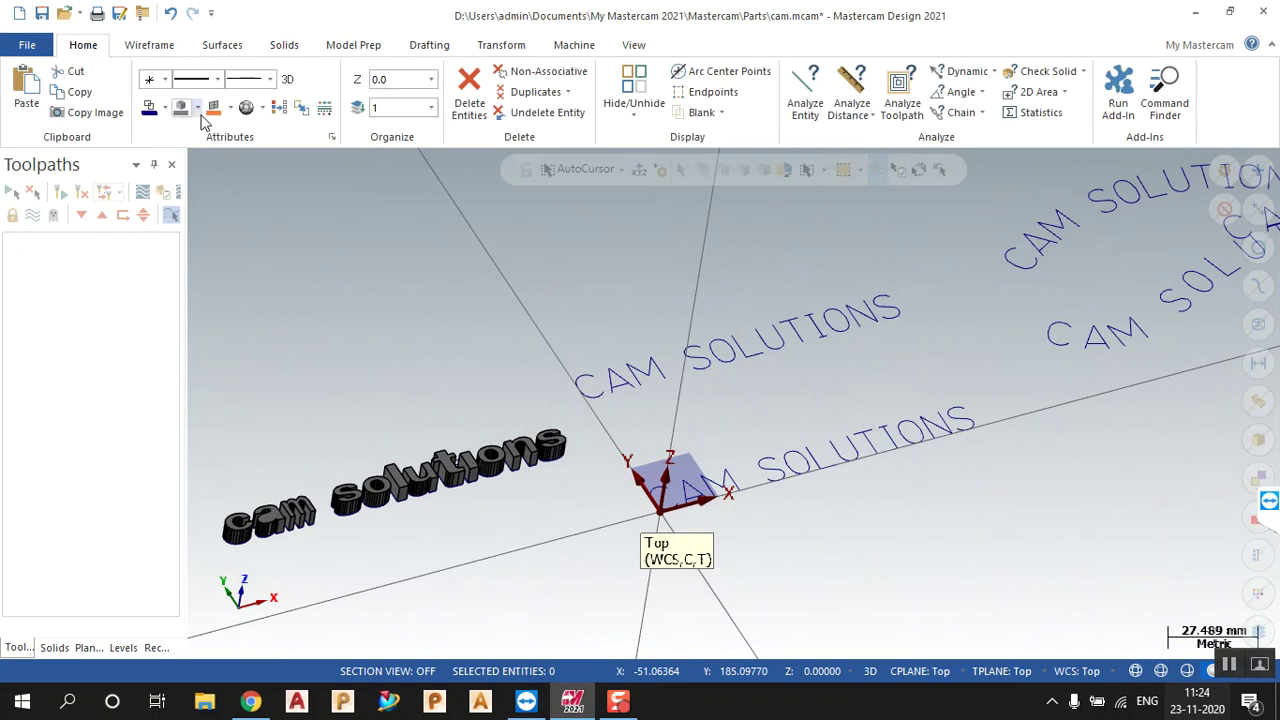
{"action": "right_click", "coordinate": [383, 260]}
{"action": "left_click", "coordinate": [480, 366]}
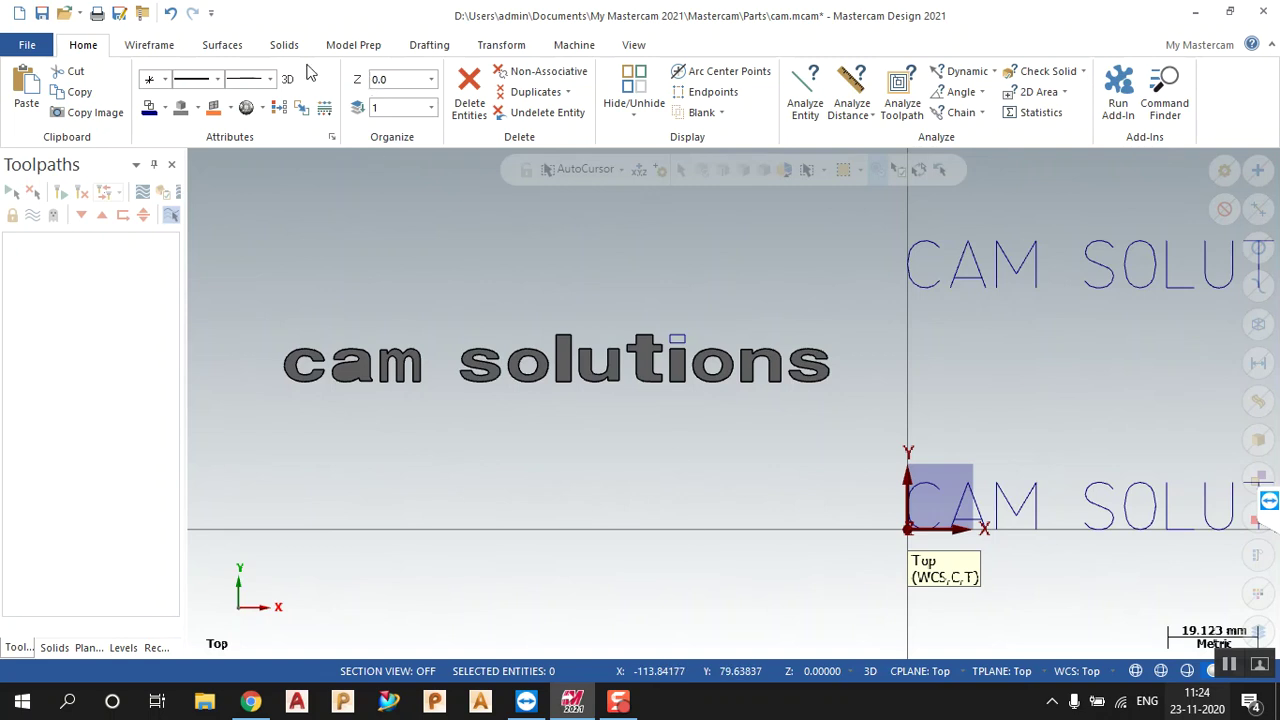
{"action": "left_click", "coordinate": [148, 46]}
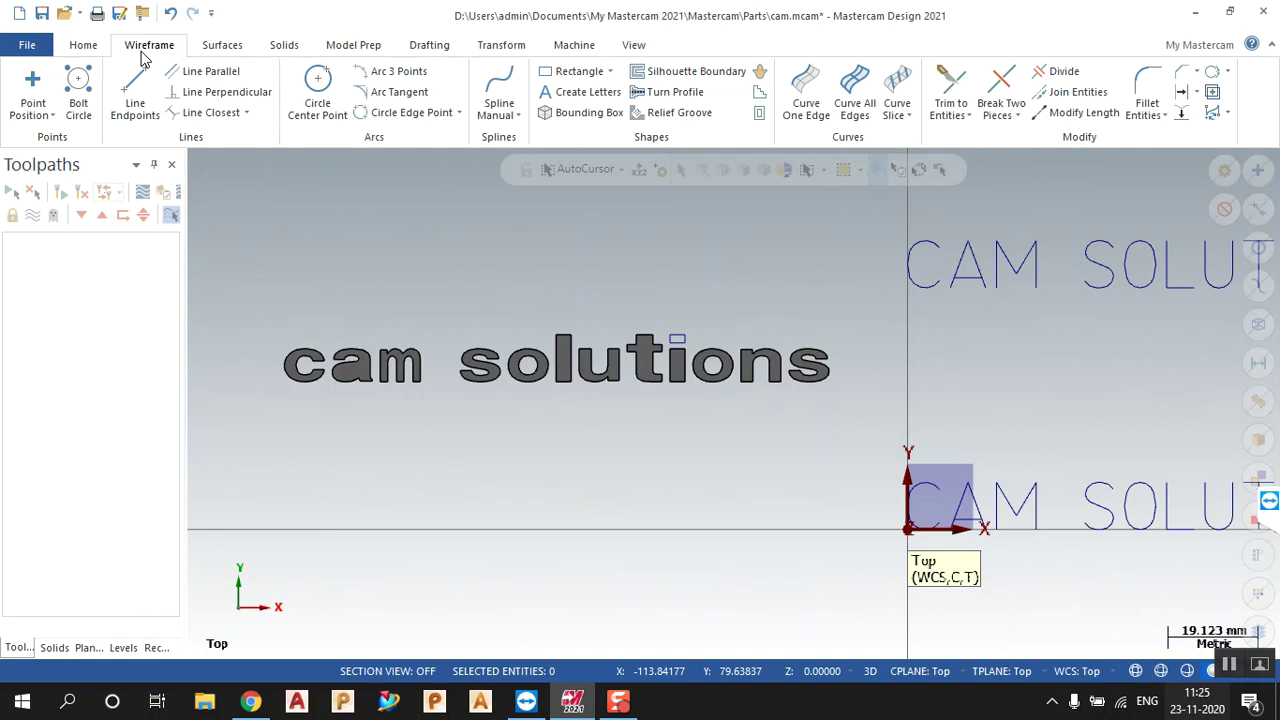
{"action": "left_click", "coordinate": [514, 116]}
{"action": "left_click", "coordinate": [513, 118]}
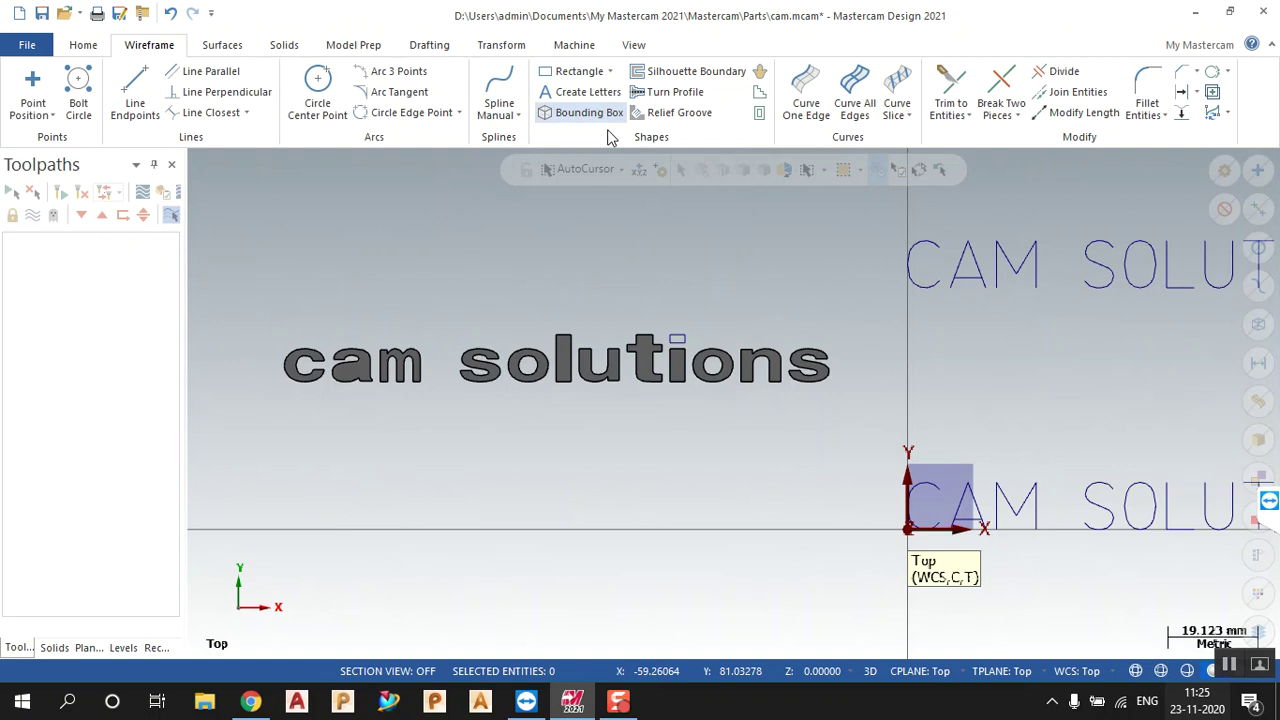
{"action": "scroll", "coordinate": [380, 440], "scroll_direction": "down", "scroll_amount": 5}
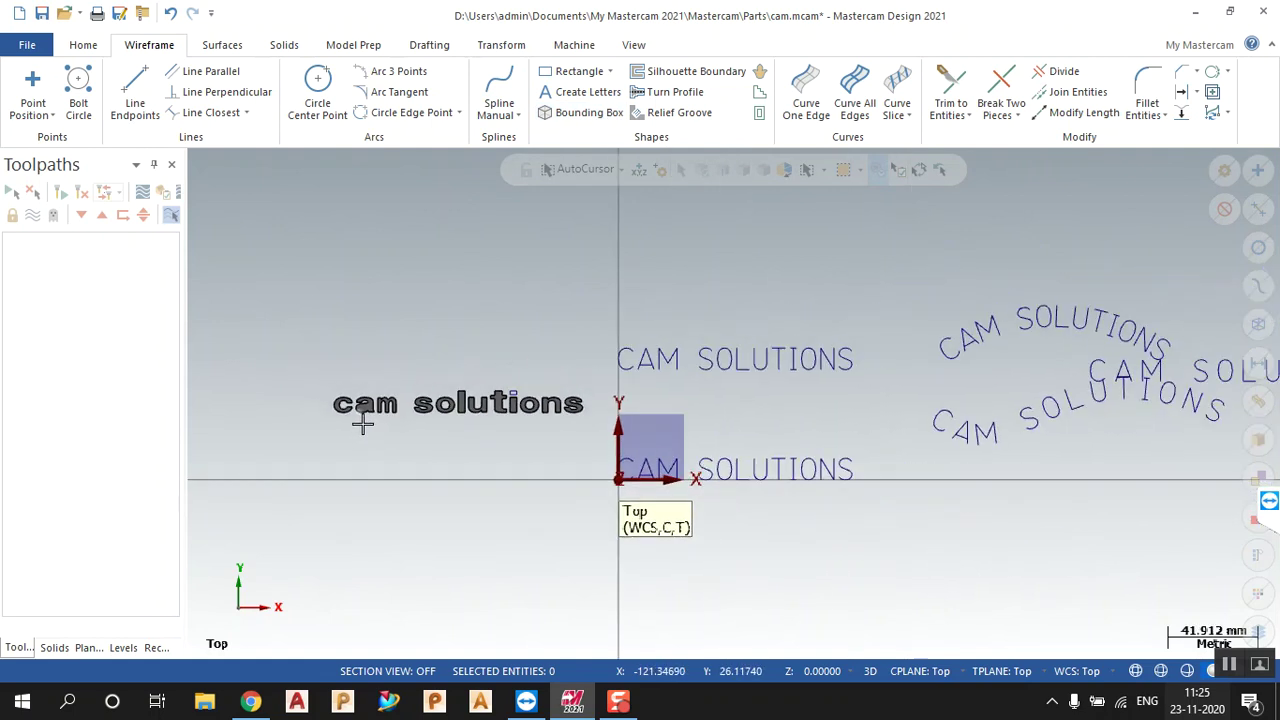
{"action": "scroll", "coordinate": [951, 423], "scroll_direction": "up", "scroll_amount": 3}
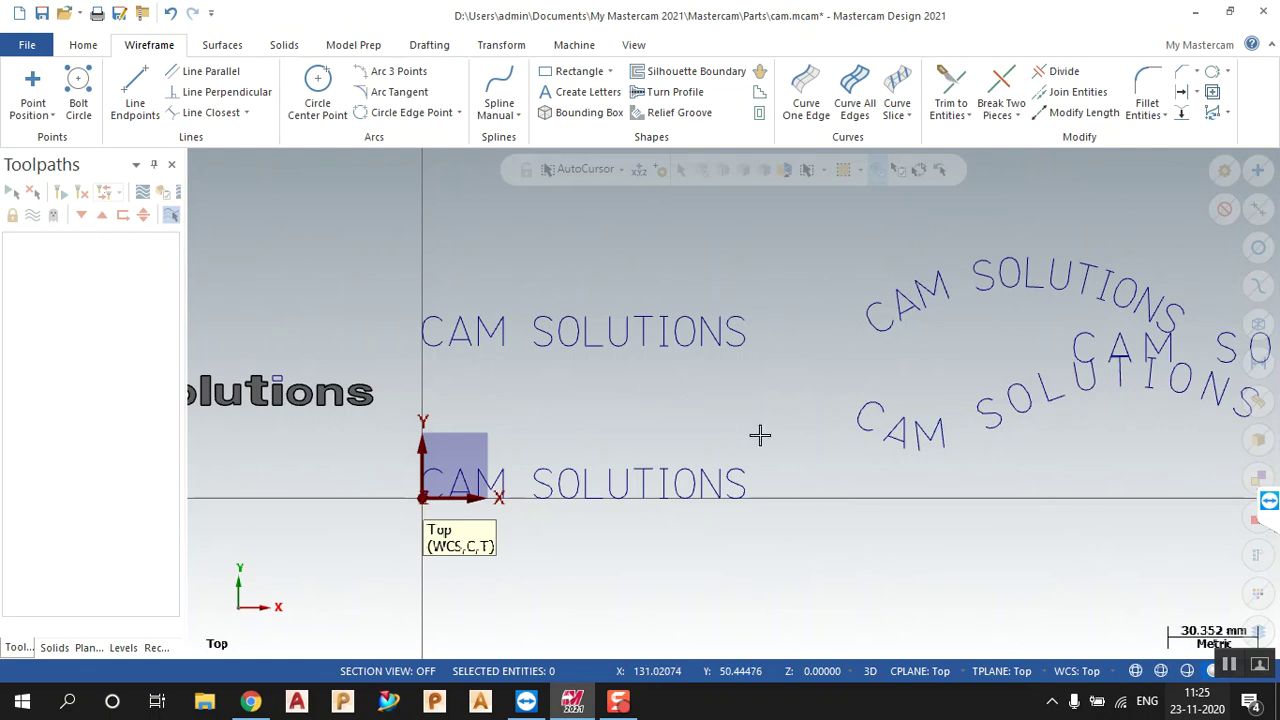
{"action": "scroll", "coordinate": [740, 429], "scroll_direction": "down", "scroll_amount": 1}
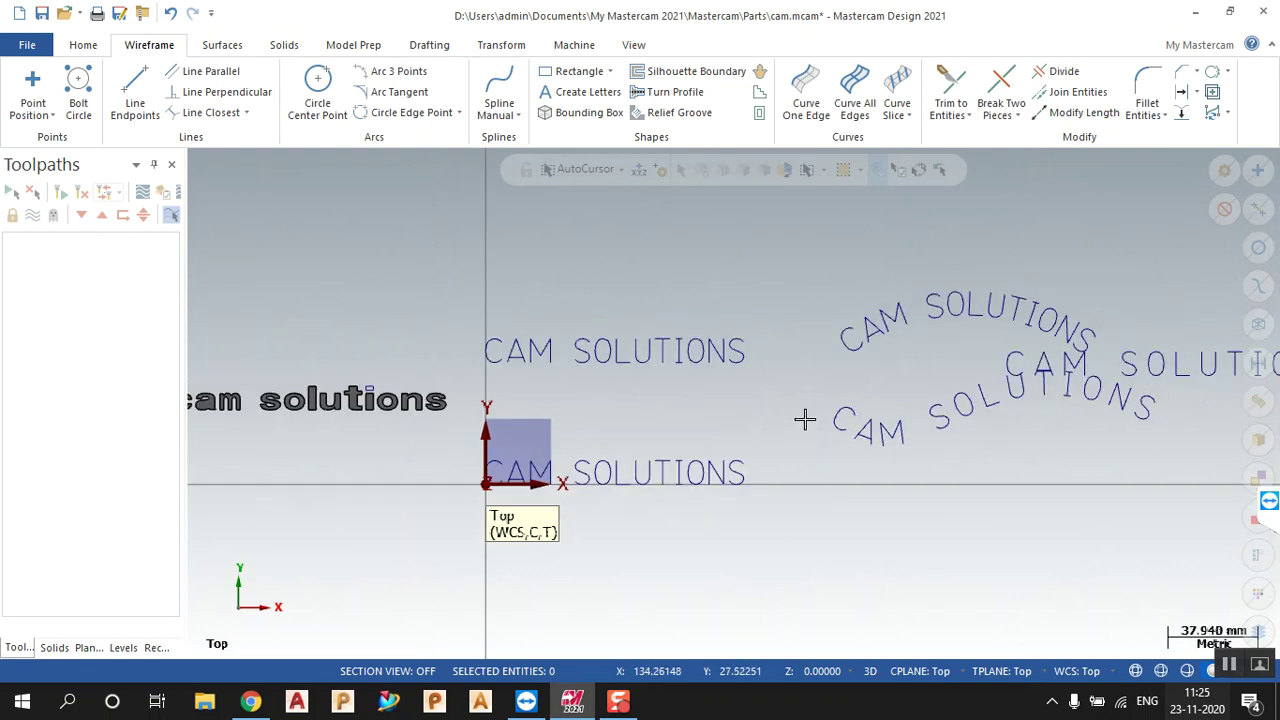
{"action": "scroll", "coordinate": [802, 420], "scroll_direction": "up", "scroll_amount": 1}
{"action": "scroll", "coordinate": [820, 414], "scroll_direction": "up", "scroll_amount": 1}
{"action": "scroll", "coordinate": [640, 395], "scroll_direction": "down", "scroll_amount": 1}
{"action": "scroll", "coordinate": [461, 378], "scroll_direction": "down", "scroll_amount": 1}
{"action": "scroll", "coordinate": [503, 391], "scroll_direction": "up", "scroll_amount": 1}
{"action": "scroll", "coordinate": [509, 414], "scroll_direction": "down", "scroll_amount": 1}
{"action": "scroll", "coordinate": [913, 378], "scroll_direction": "up", "scroll_amount": 1}
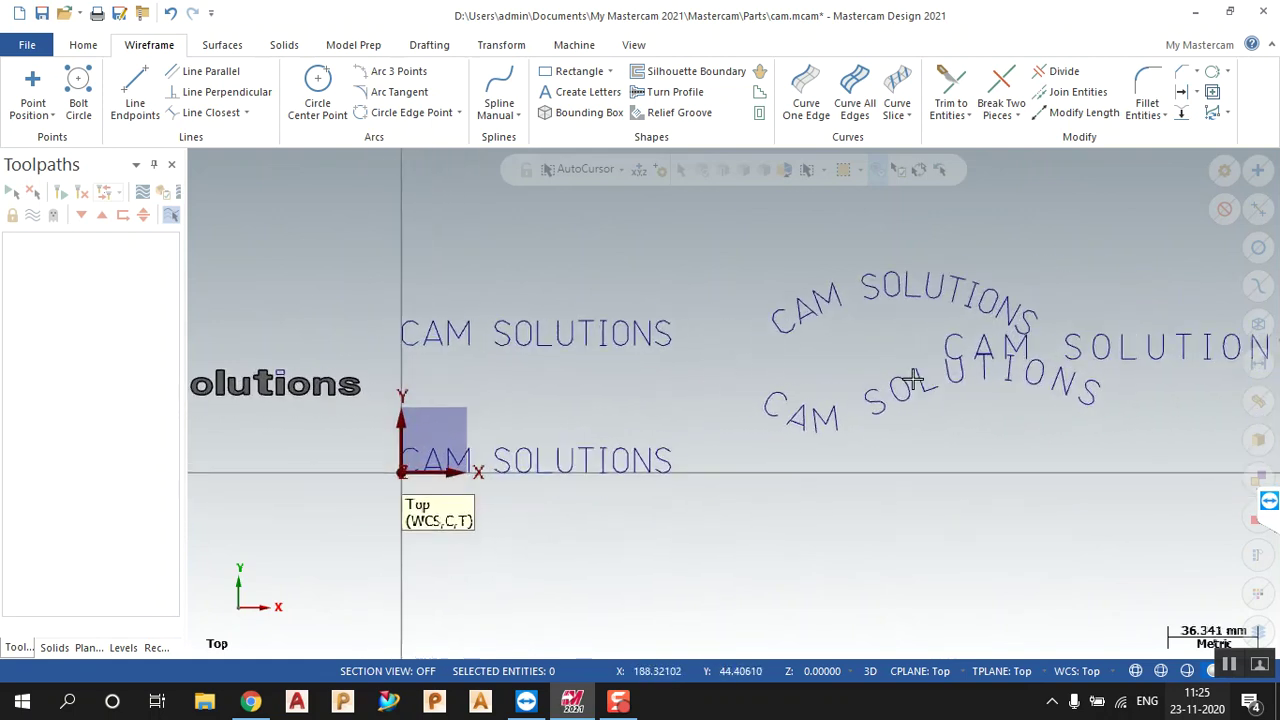
{"action": "scroll", "coordinate": [1010, 365], "scroll_direction": "up", "scroll_amount": 1}
{"action": "scroll", "coordinate": [651, 323], "scroll_direction": "down", "scroll_amount": 1}
{"action": "scroll", "coordinate": [950, 310], "scroll_direction": "up", "scroll_amount": 1}
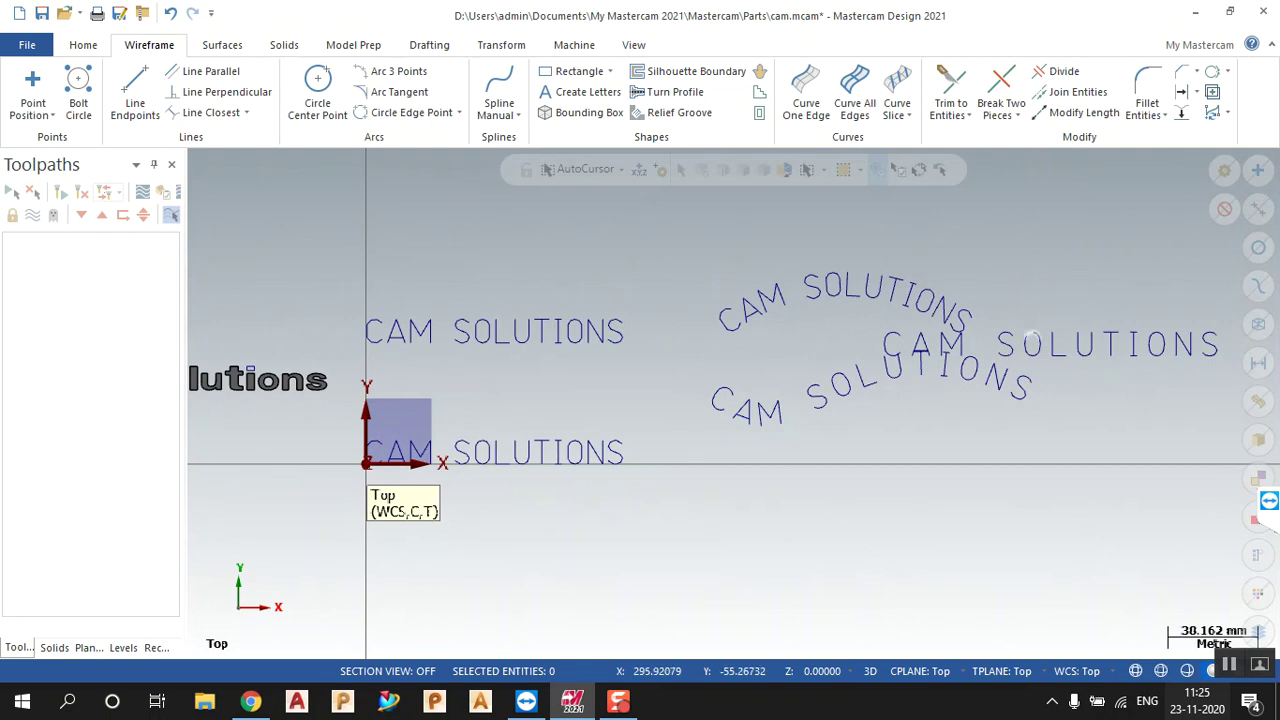
{"action": "scroll", "coordinate": [1098, 350], "scroll_direction": "down", "scroll_amount": 1}
{"action": "scroll", "coordinate": [1017, 394], "scroll_direction": "down", "scroll_amount": 1}
{"action": "scroll", "coordinate": [1011, 409], "scroll_direction": "down", "scroll_amount": 1}
{"action": "scroll", "coordinate": [902, 436], "scroll_direction": "up", "scroll_amount": 1}
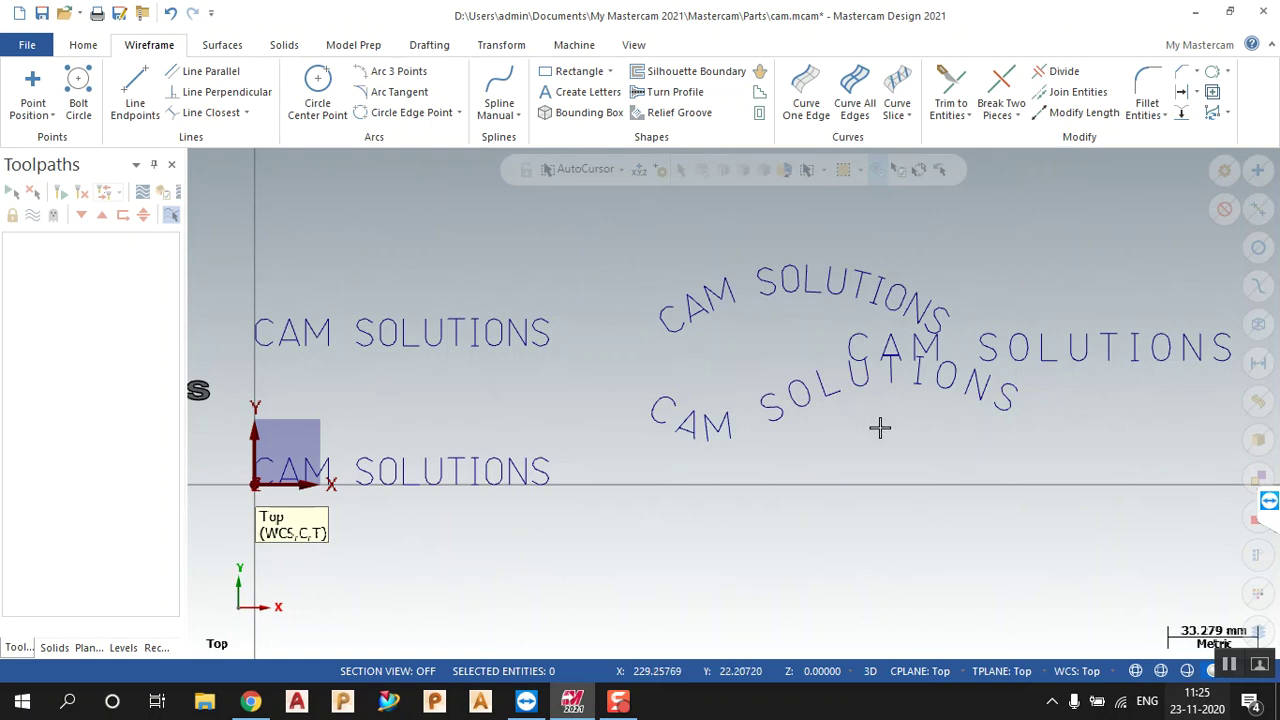
{"action": "left_click", "coordinate": [1160, 112]}
{"action": "left_click", "coordinate": [1172, 333]}
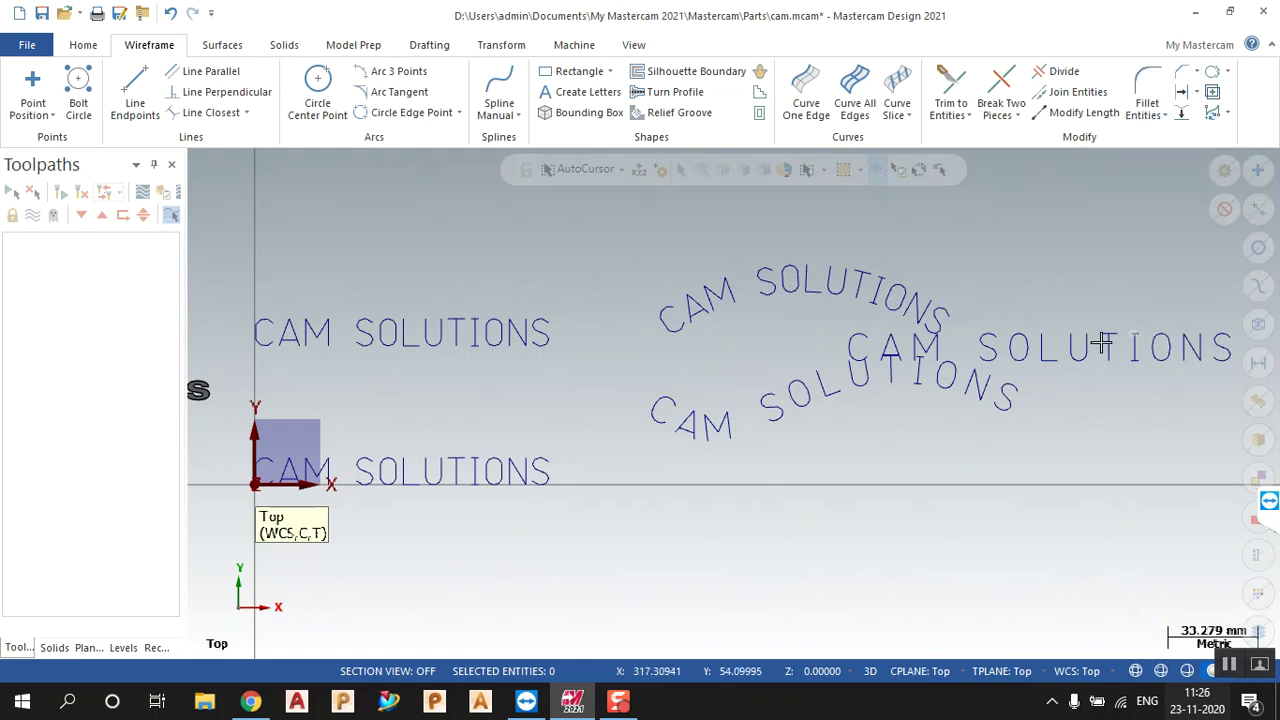
Step: Examine the underside of the solid "cam" letters in close-up, including the closed inner loop of the a
{"action": "scroll", "coordinate": [820, 449], "scroll_direction": "down", "scroll_amount": 3}
{"action": "scroll", "coordinate": [780, 470], "scroll_direction": "up", "scroll_amount": 1}
{"action": "scroll", "coordinate": [280, 425], "scroll_direction": "up", "scroll_amount": 4}
{"action": "middle_click_drag", "start_coordinate": [297, 405], "coordinate": [677, 477]}
{"action": "scroll", "coordinate": [291, 423], "scroll_direction": "up", "scroll_amount": 4}
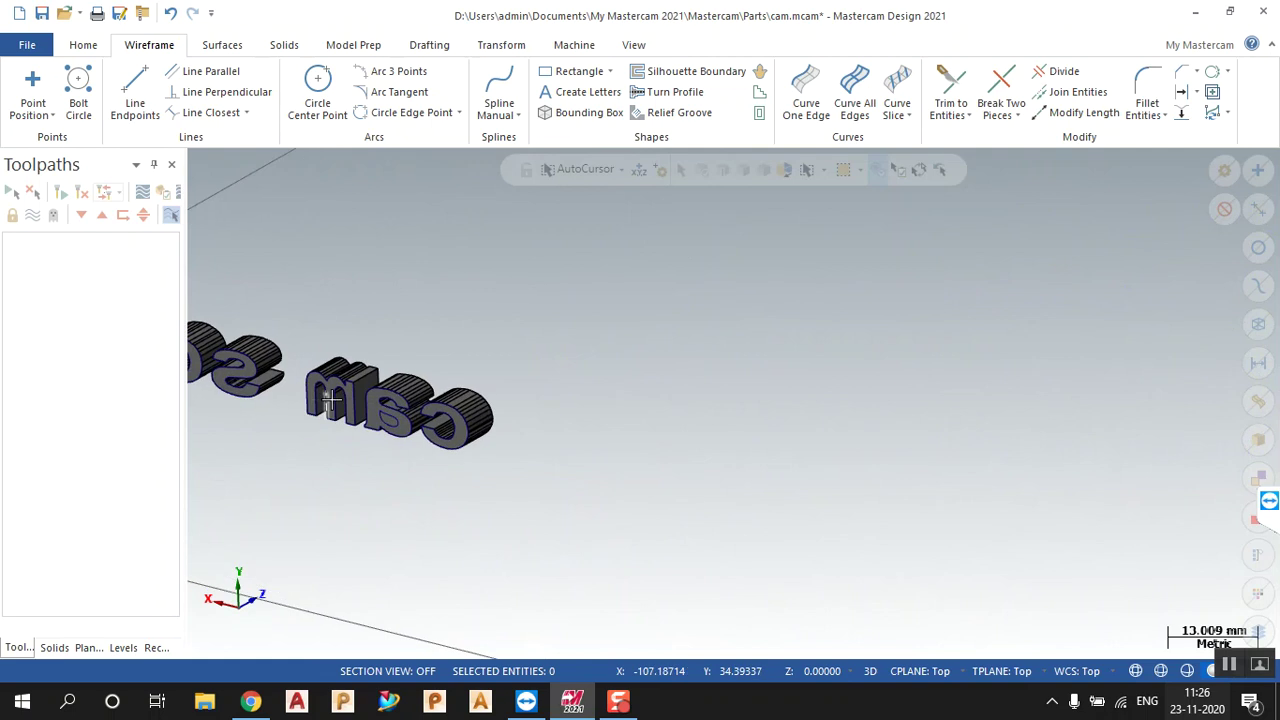
{"action": "scroll", "coordinate": [330, 400], "scroll_direction": "up", "scroll_amount": 3}
{"action": "left_click", "coordinate": [82, 46]}
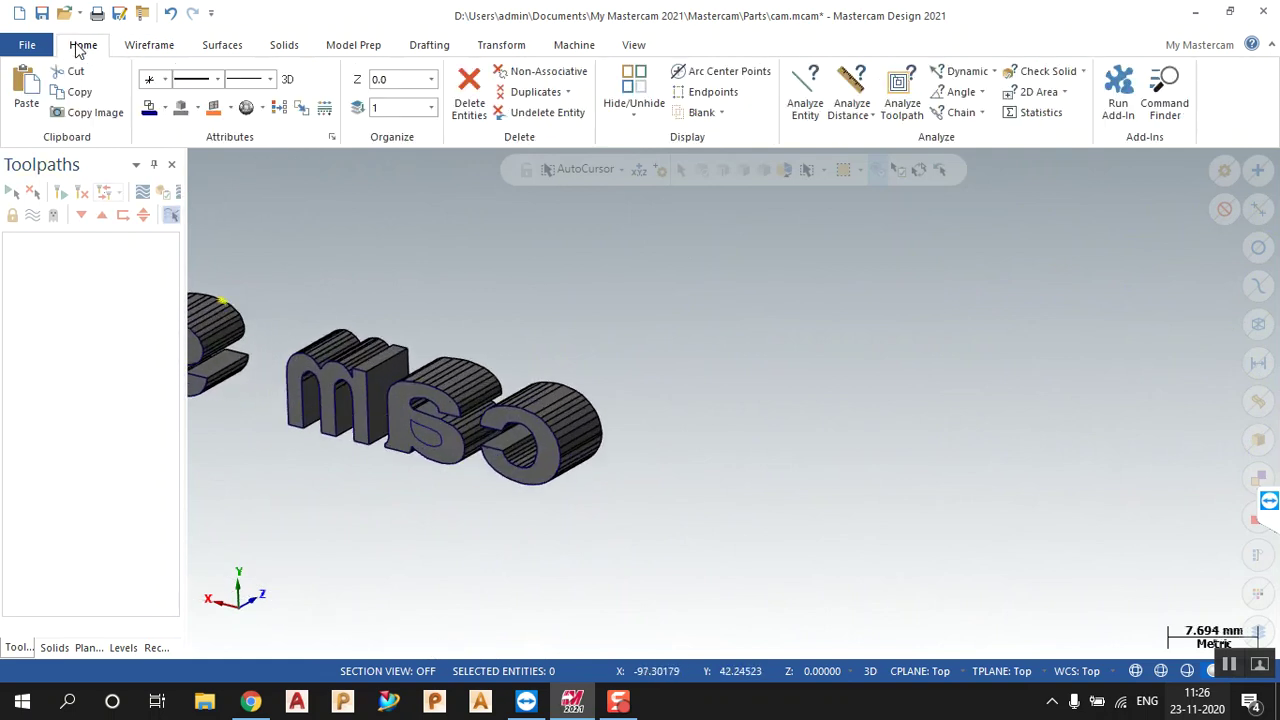
{"action": "left_click", "coordinate": [223, 45]}
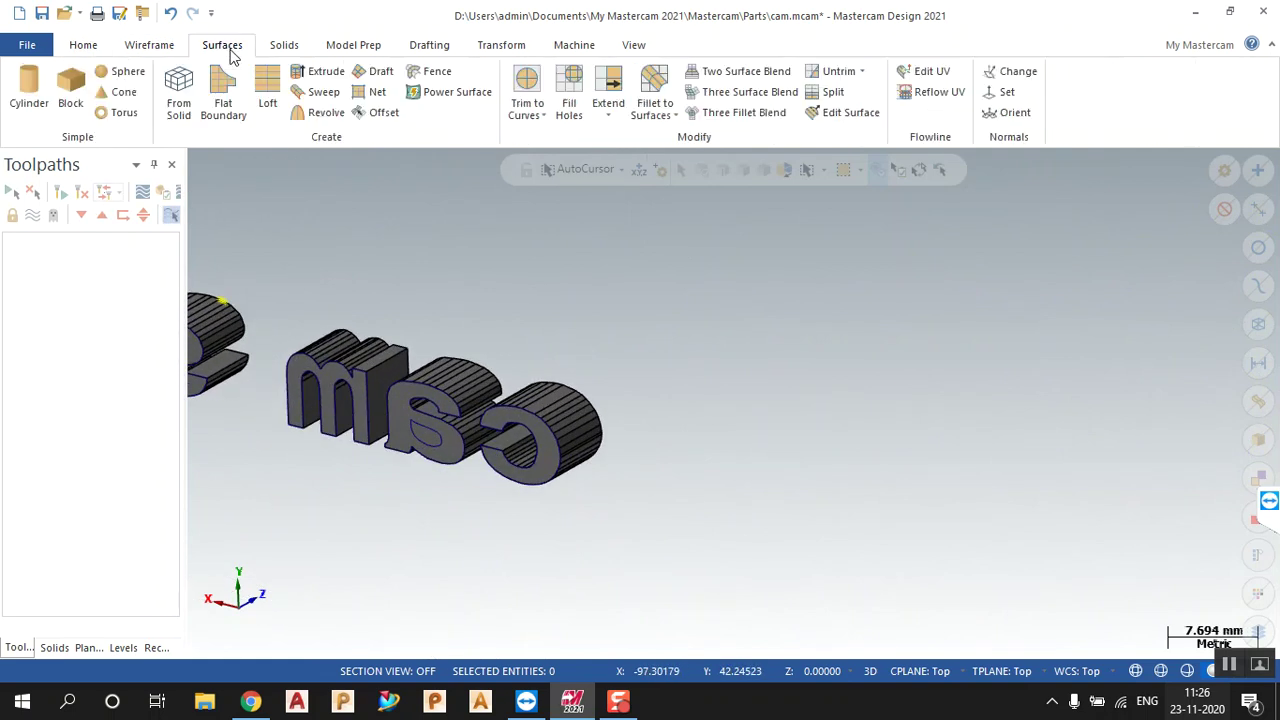
{"action": "left_click", "coordinate": [150, 47]}
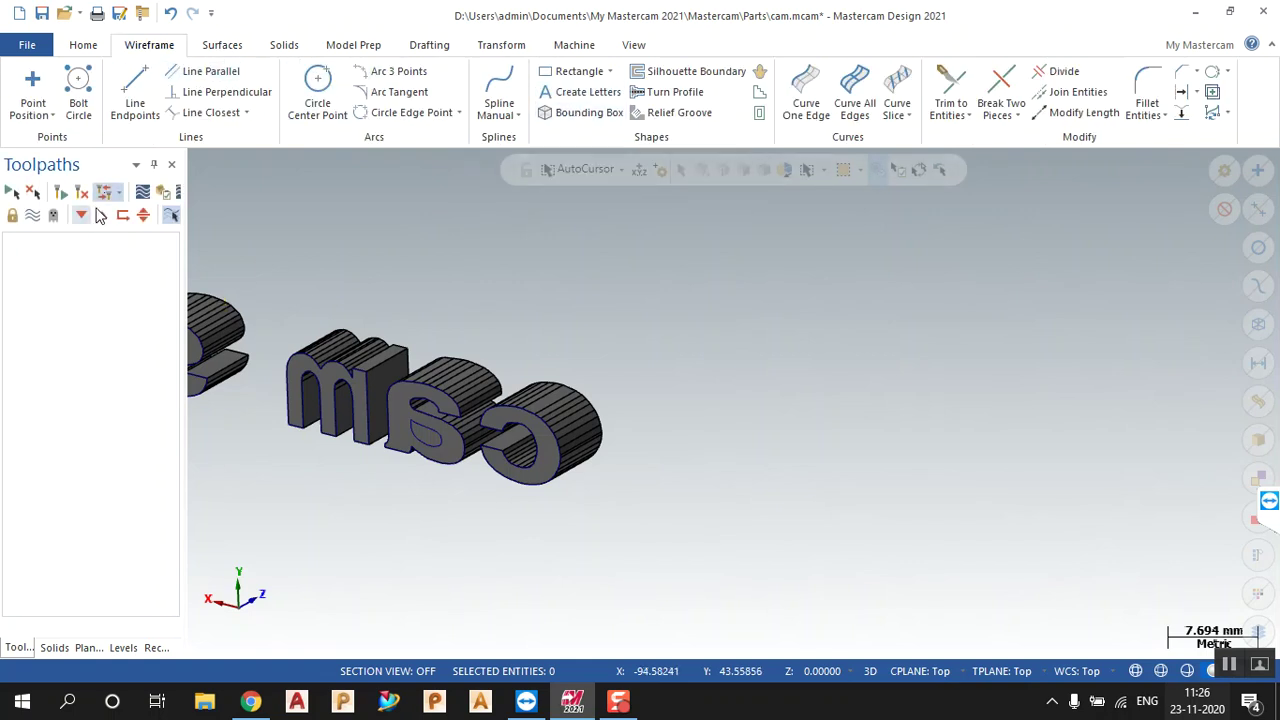
{"action": "left_click", "coordinate": [76, 46]}
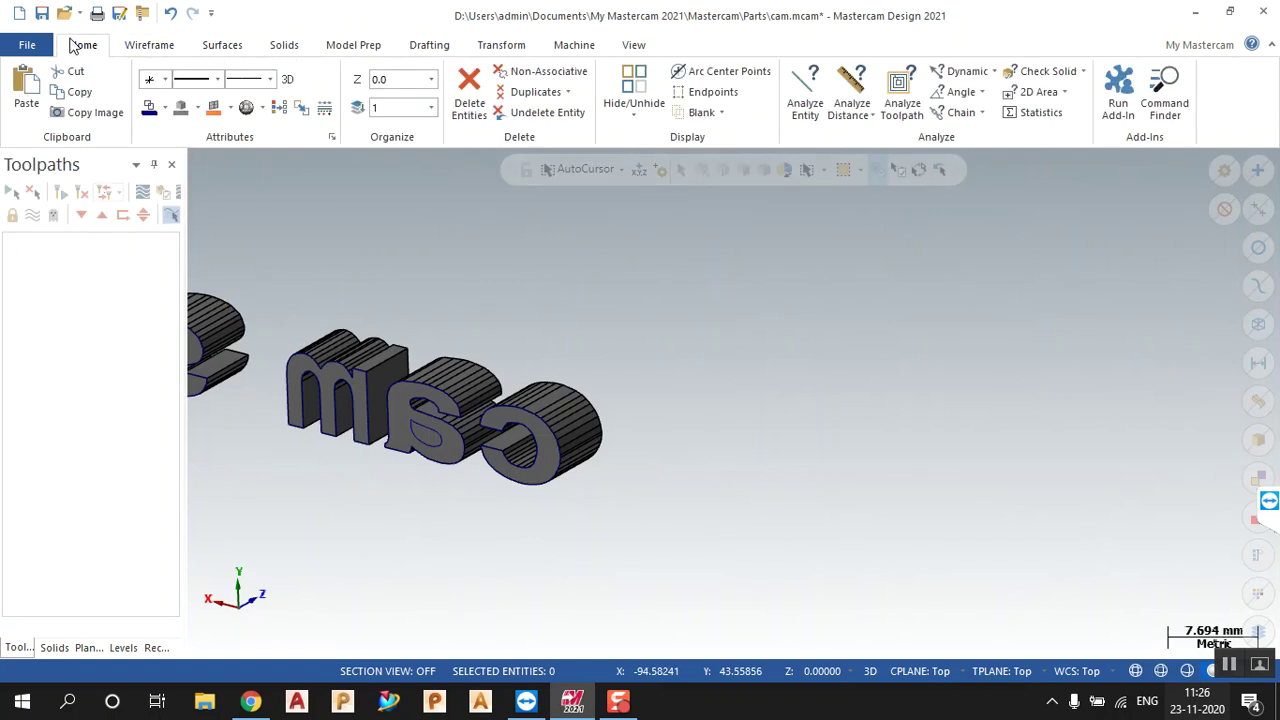
{"action": "left_click", "coordinate": [210, 46]}
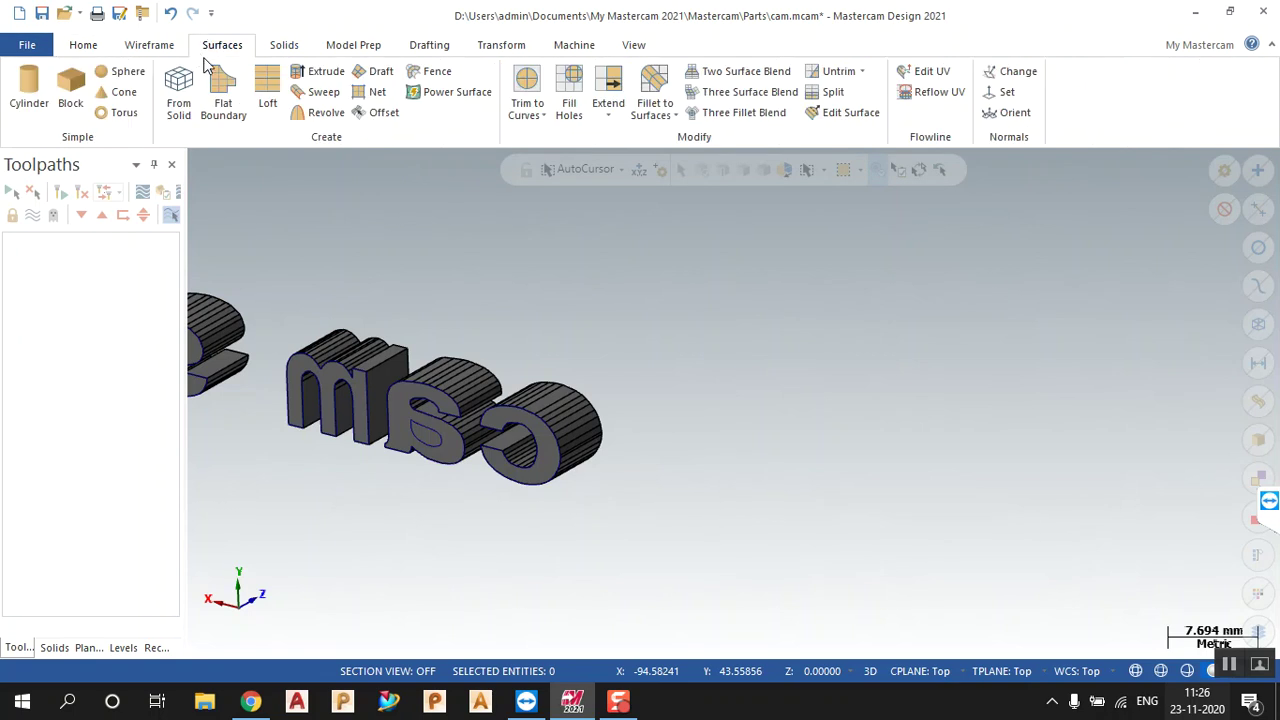
{"action": "left_click", "coordinate": [144, 48]}
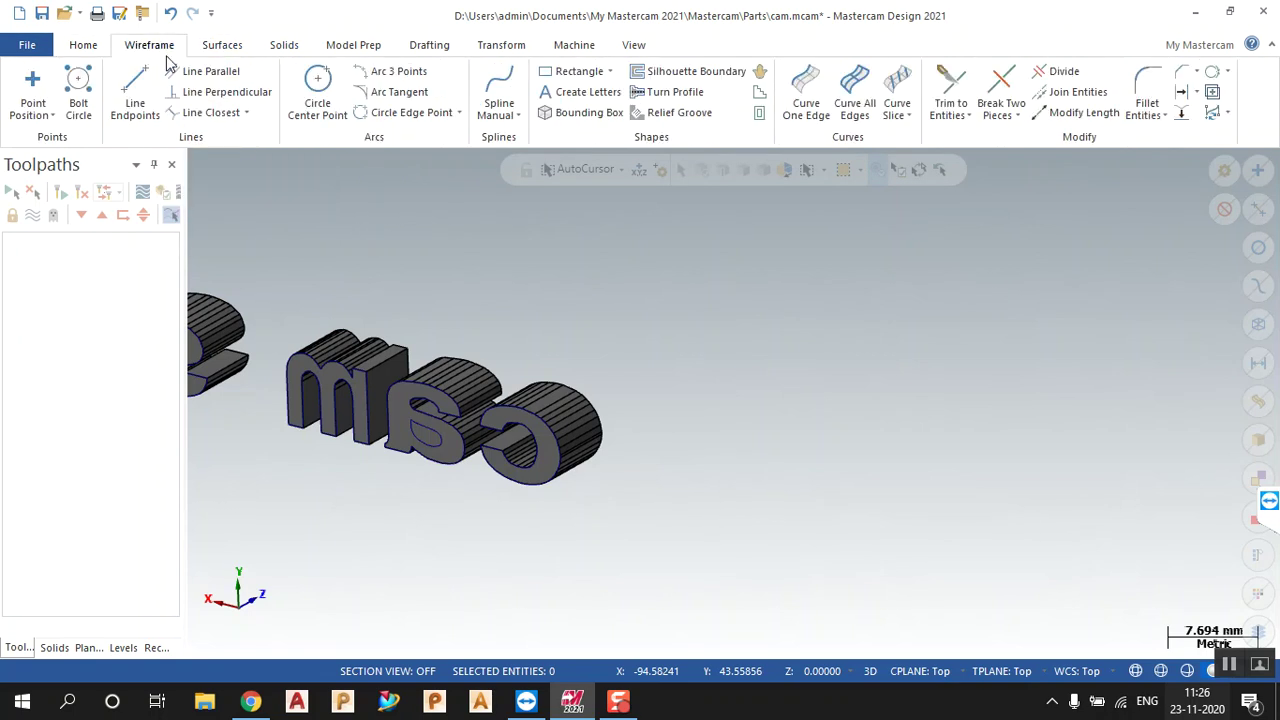
Step: Cut the inner loop of the letter a out of its solid with a single-chain Extrude Cut of distance 6.0 mm
{"action": "left_click", "coordinate": [282, 46]}
{"action": "left_click", "coordinate": [179, 90]}
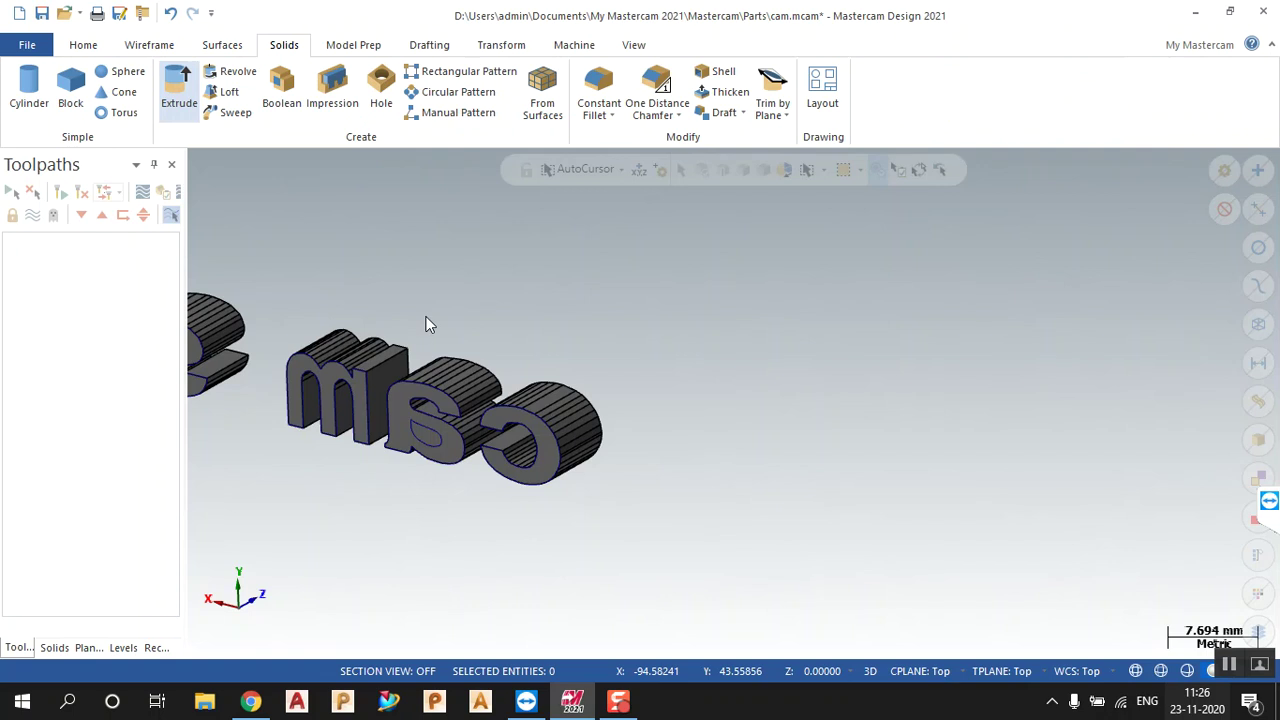
{"action": "left_click", "coordinate": [425, 430]}
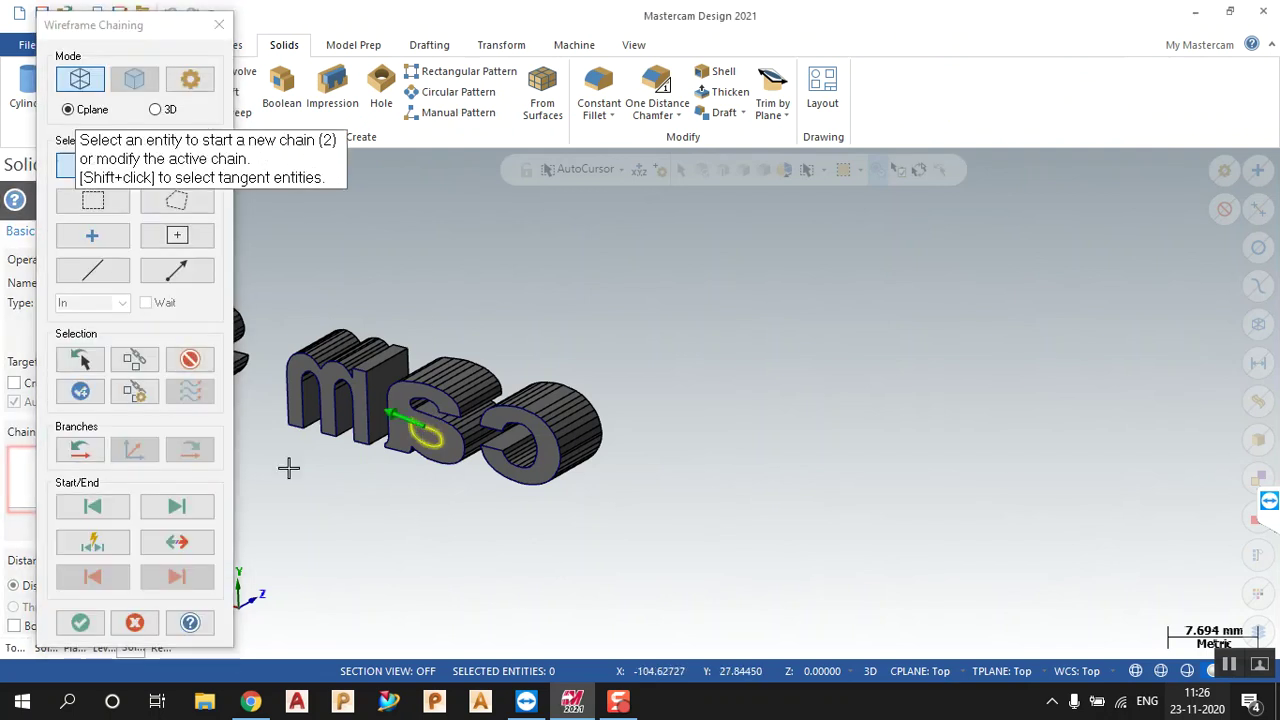
{"action": "left_click", "coordinate": [80, 623]}
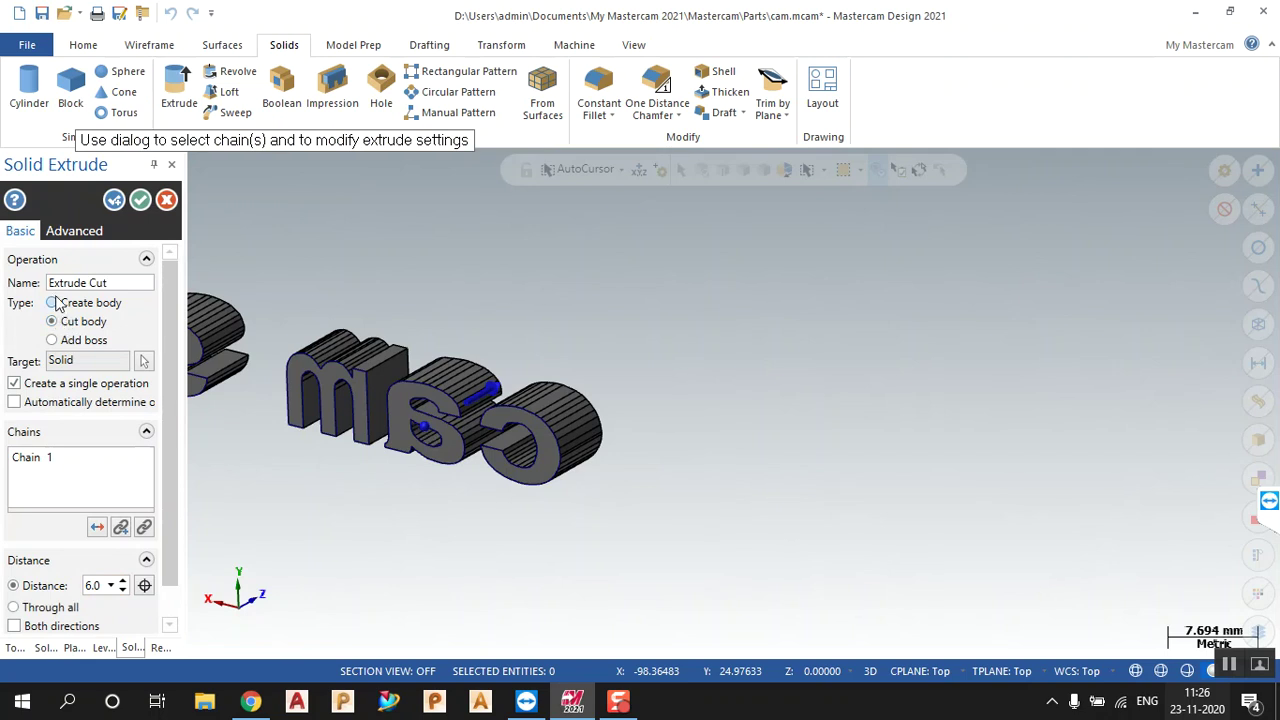
{"action": "left_click", "coordinate": [140, 200]}
{"action": "middle_click_drag", "start_coordinate": [700, 411], "coordinate": [676, 462]}
{"action": "scroll", "coordinate": [676, 462], "scroll_direction": "up", "scroll_amount": 2}
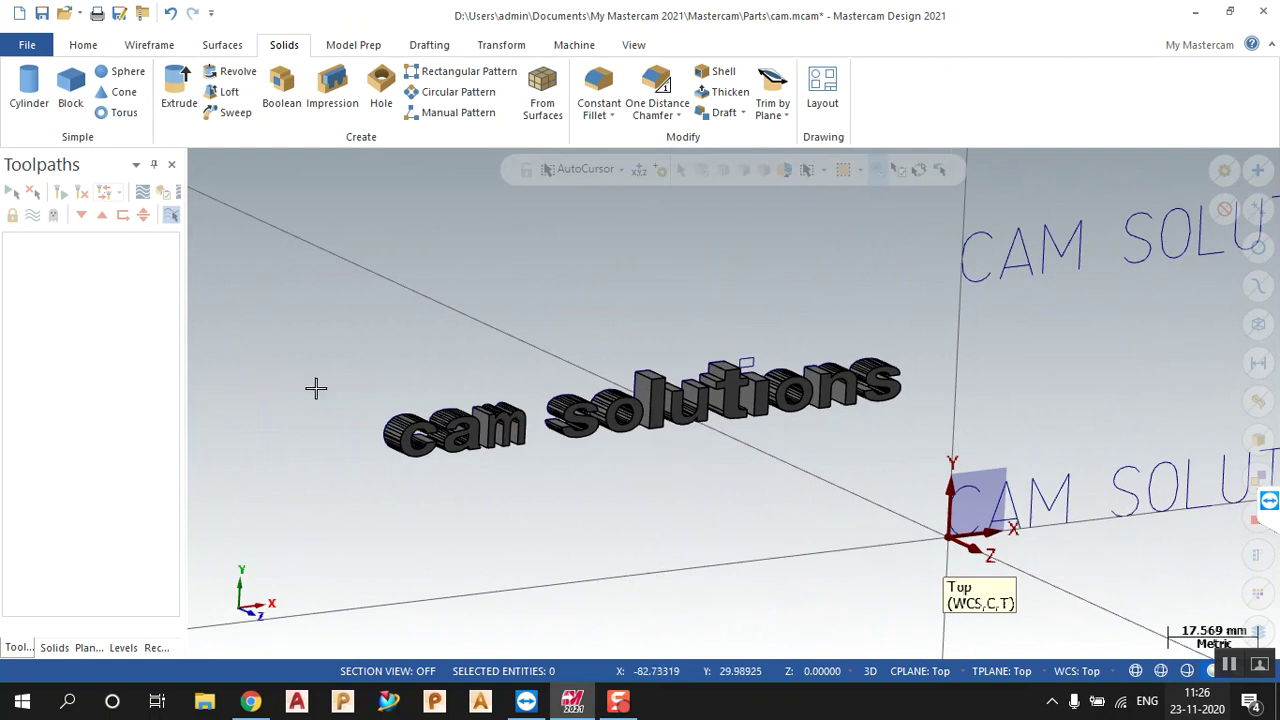
{"action": "left_click", "coordinate": [19, 13]}
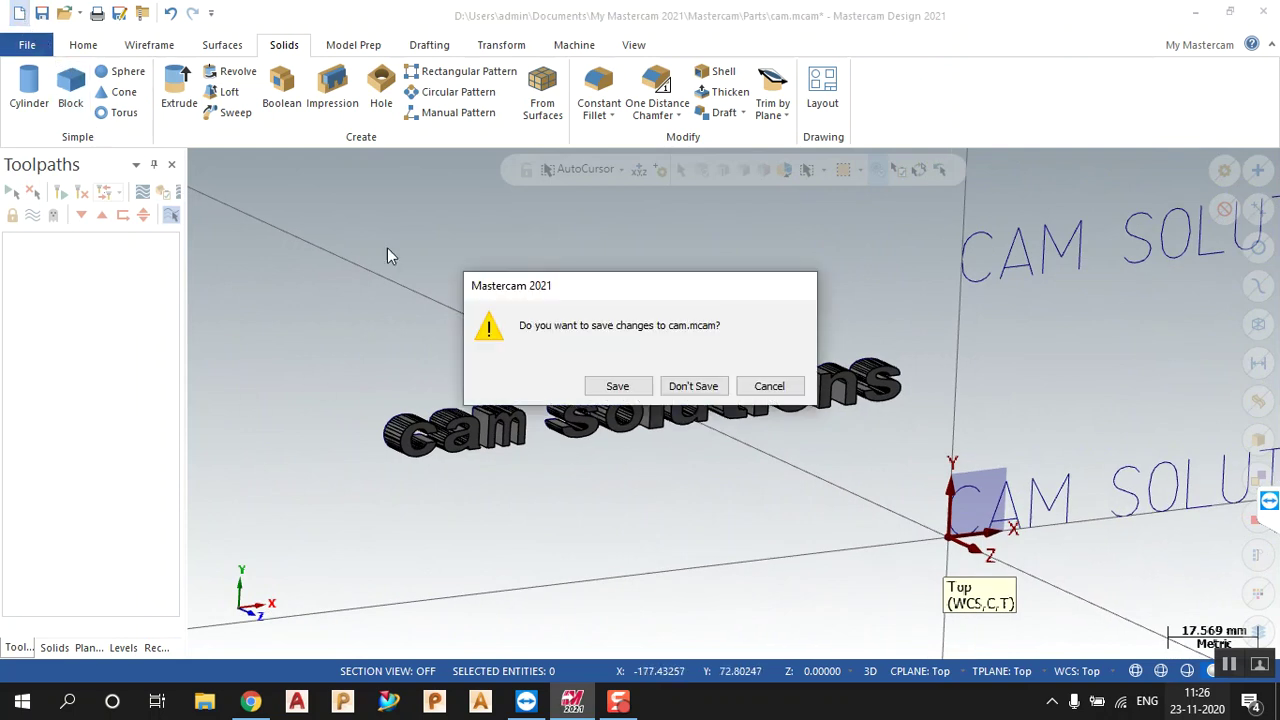
{"action": "left_click", "coordinate": [770, 386]}
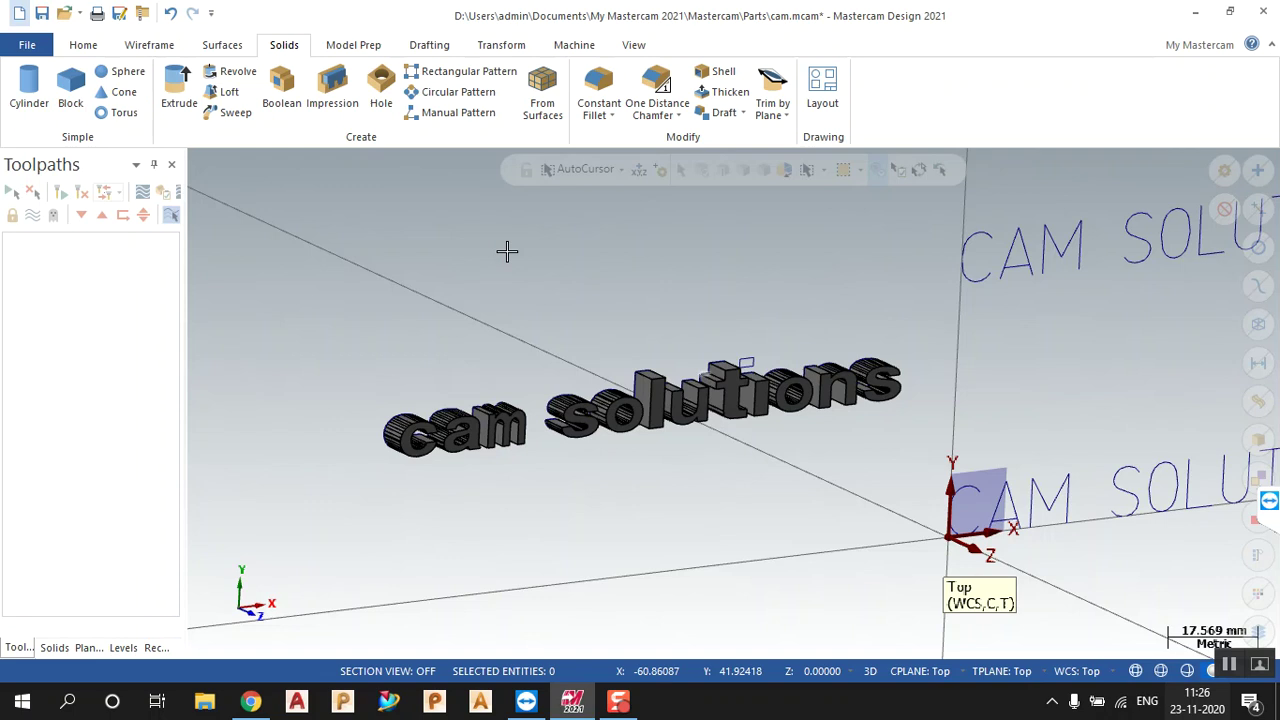
{"action": "left_click", "coordinate": [155, 47]}
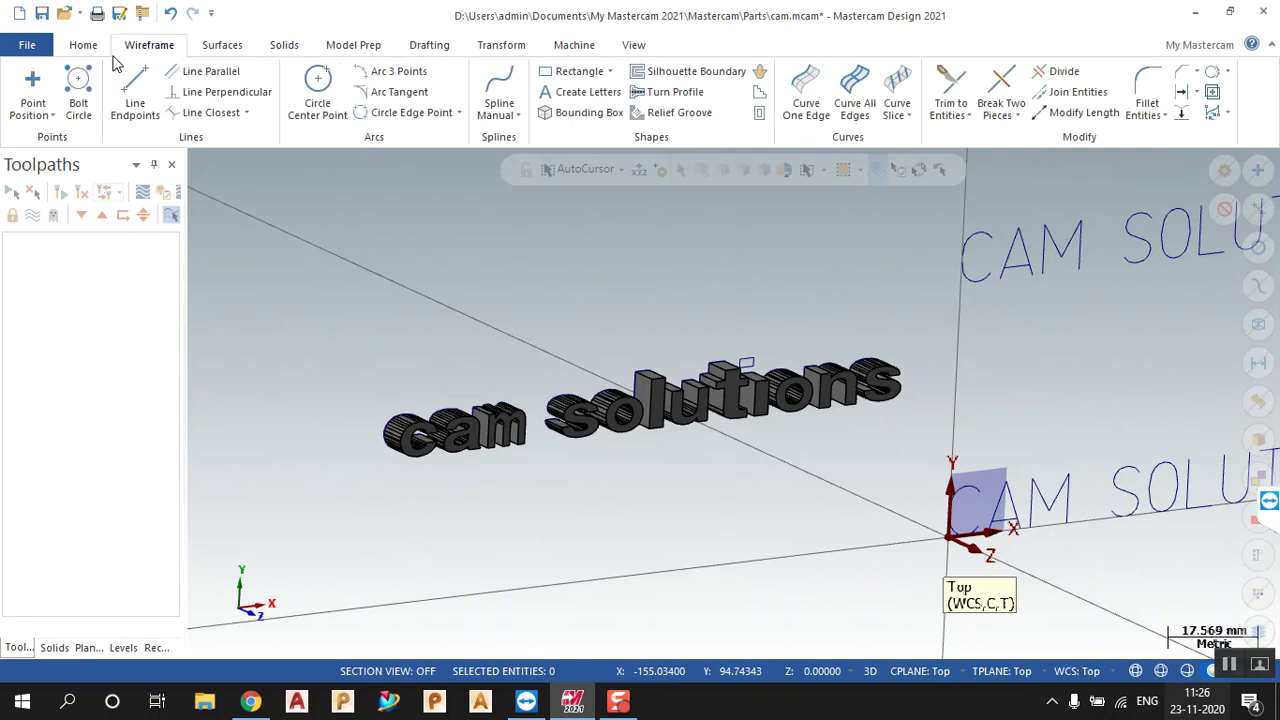
{"action": "scroll", "coordinate": [663, 443], "scroll_direction": "down", "scroll_amount": 1}
{"action": "scroll", "coordinate": [700, 460], "scroll_direction": "up", "scroll_amount": 1}
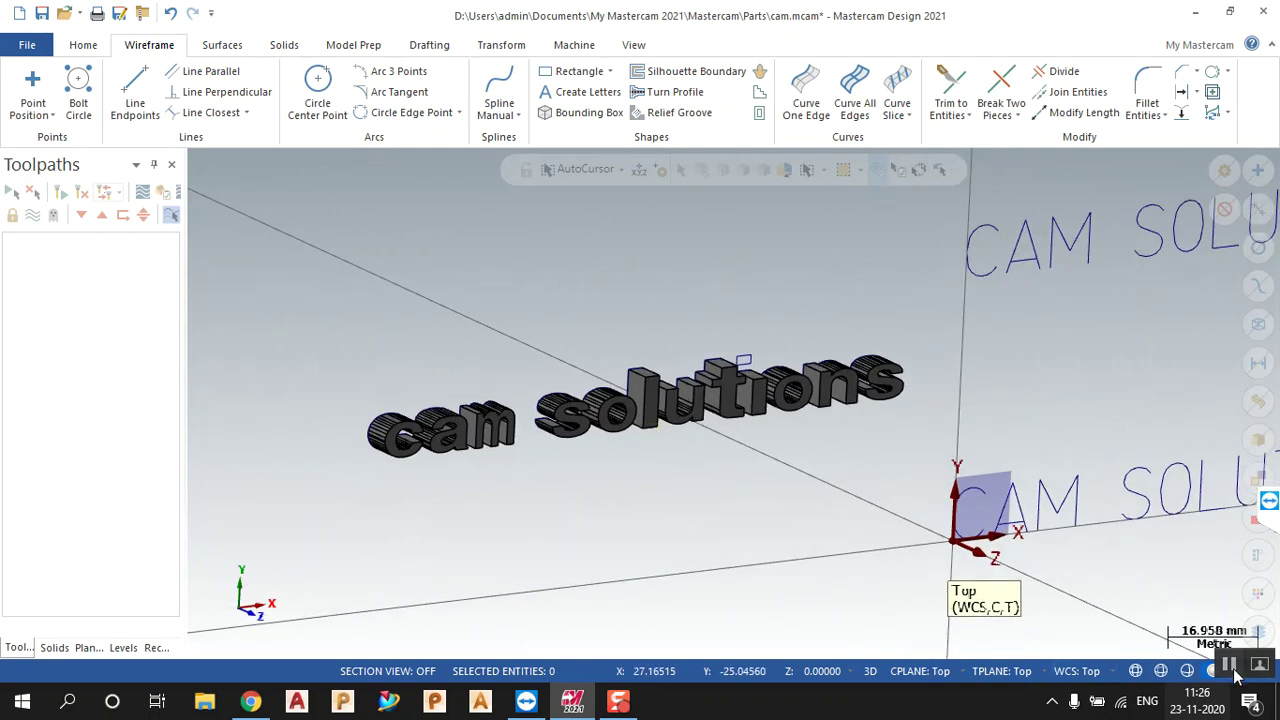